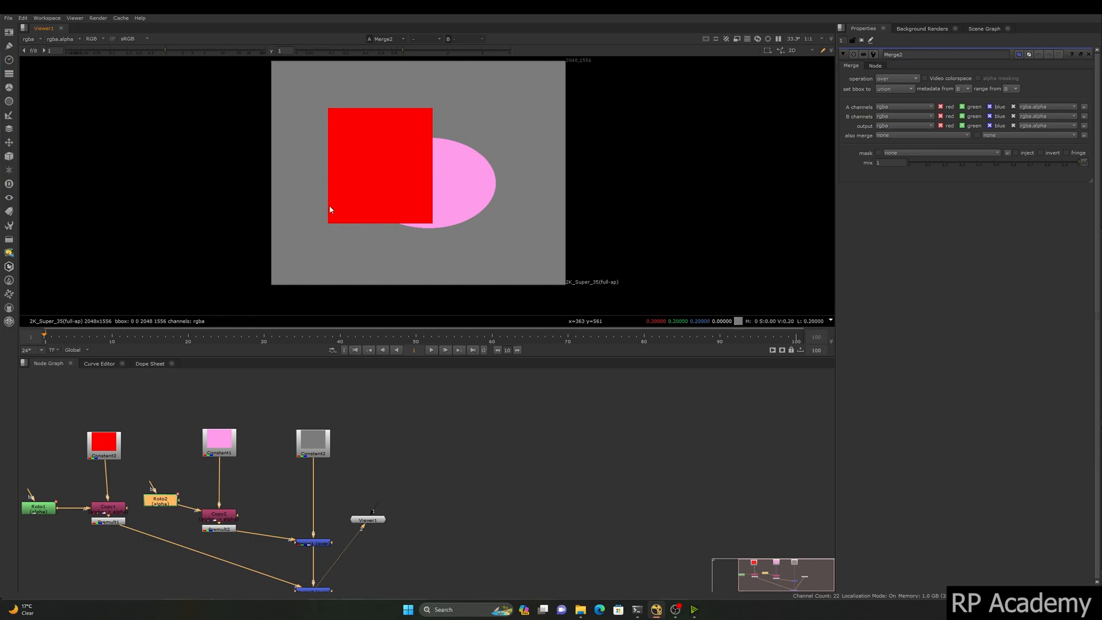
Step: Swap the two foreground connections on the merge nodes so the pink ellipse composites over the red square
drag(488, 96, 531, 147)
drag(472, 180, 471, 181)
drag(362, 142, 363, 143)
middle_drag(122, 527, 160, 462)
mouse_move(161, 462)
mouse_down()
mouse_move(263, 472)
mouse_move(152, 458)
mouse_up()
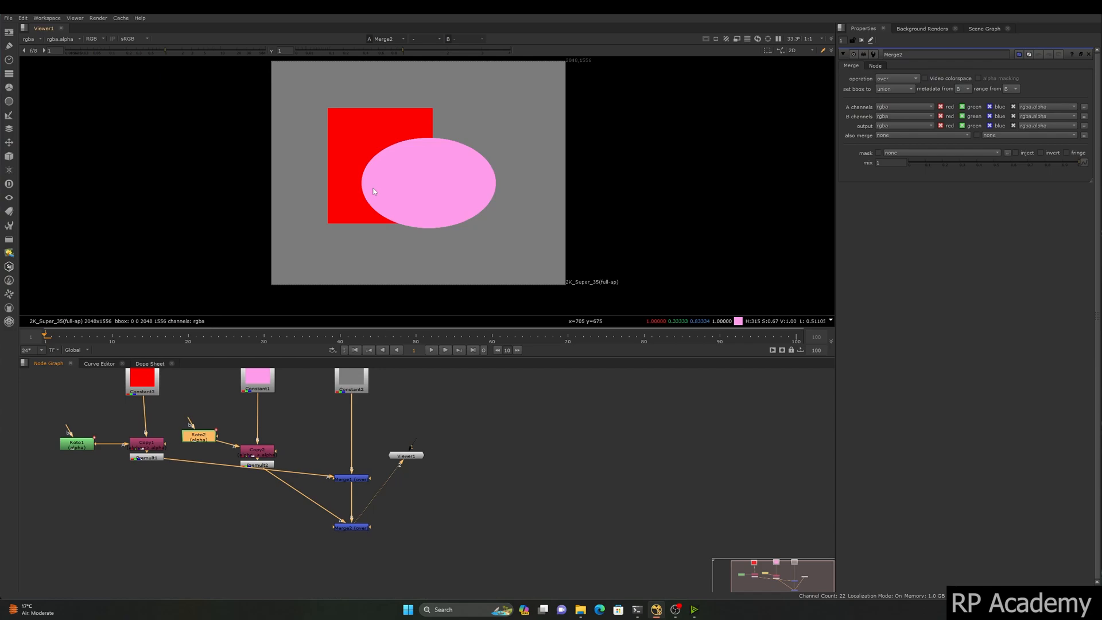
Step: Delete the whole old composite except the viewer node and reposition the viewer in the node graph
drag(403, 463, 462, 493)
click(383, 456)
drag(399, 545, 32, 348)
key(Delete)
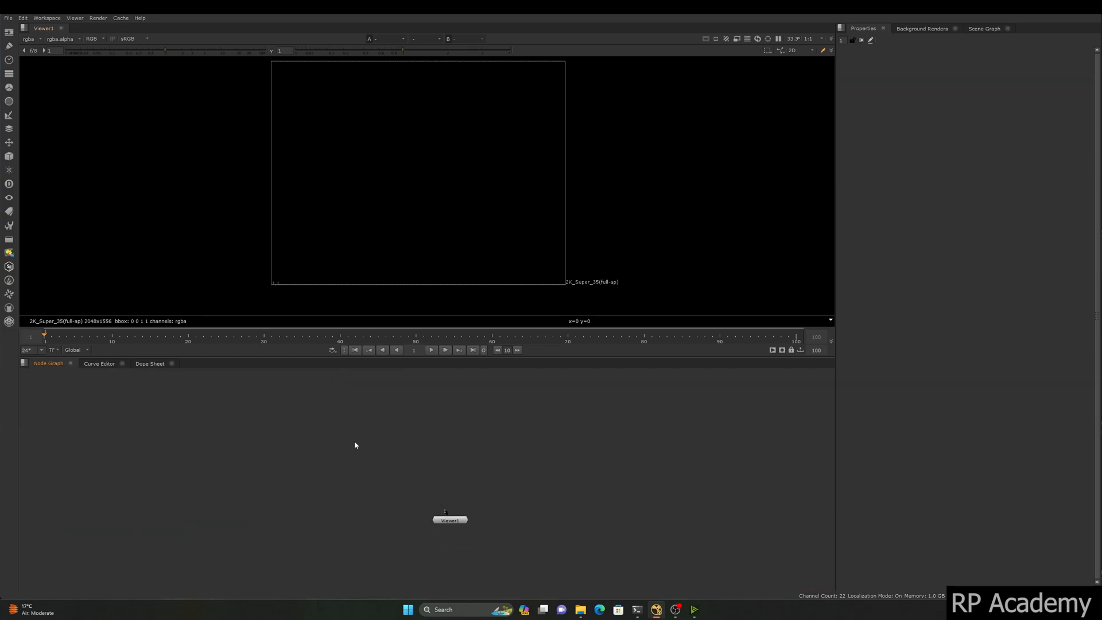
drag(446, 521, 396, 539)
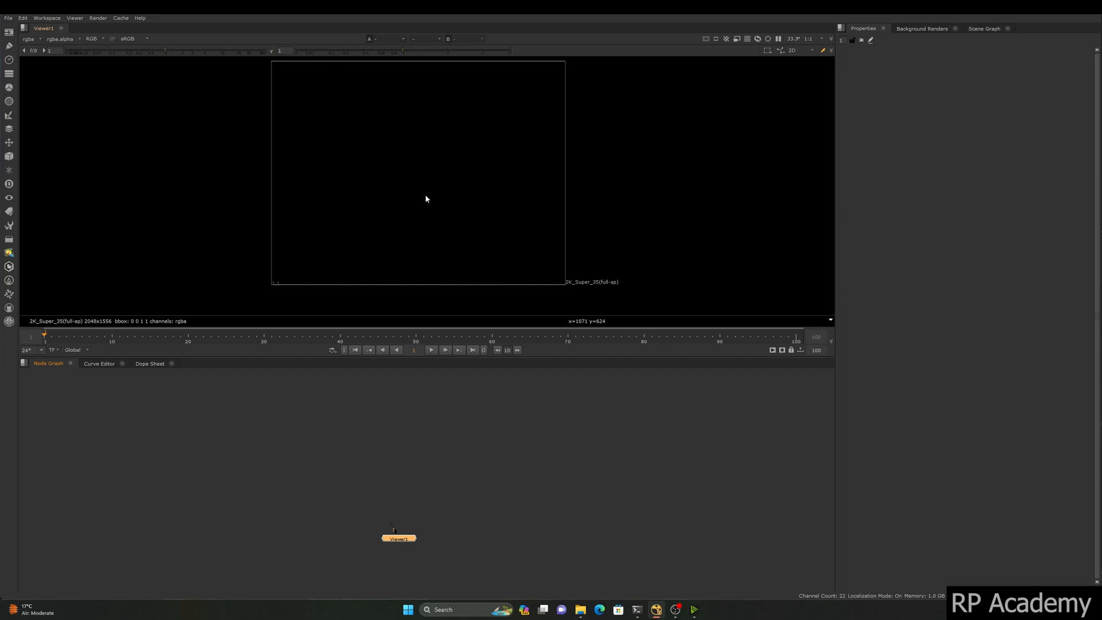
Step: Open the project settings and set the end of the frame range to 1
click(466, 415)
key(s)
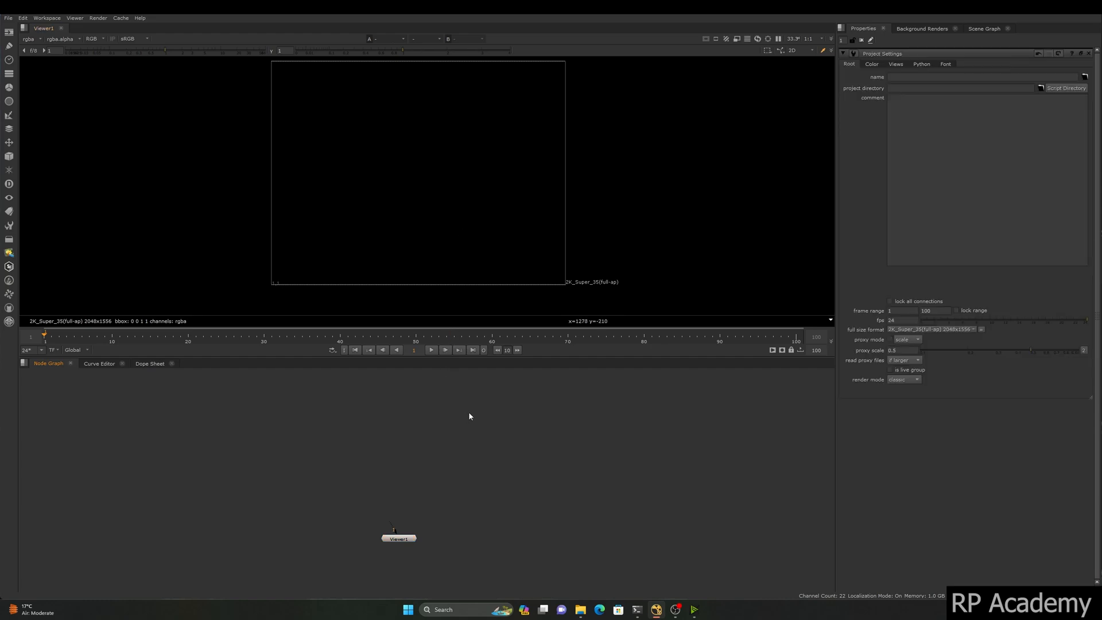
click(905, 312)
key(Tab)
text(1)
Step: Create a new full size format named square, 1000 wide by 1000 high, for the project
click(912, 330)
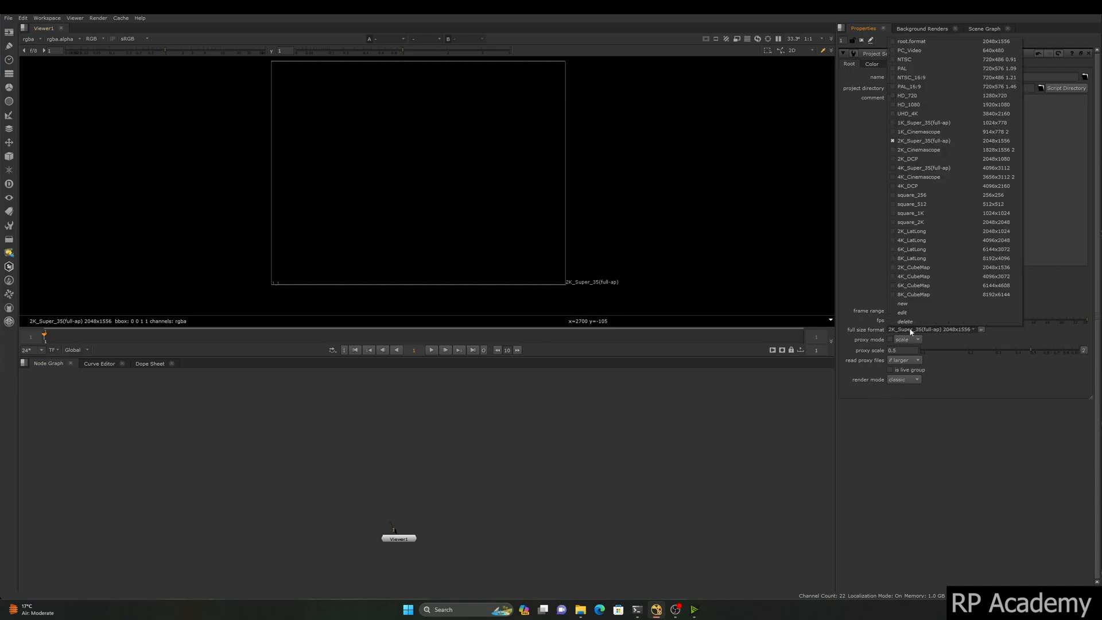
click(926, 309)
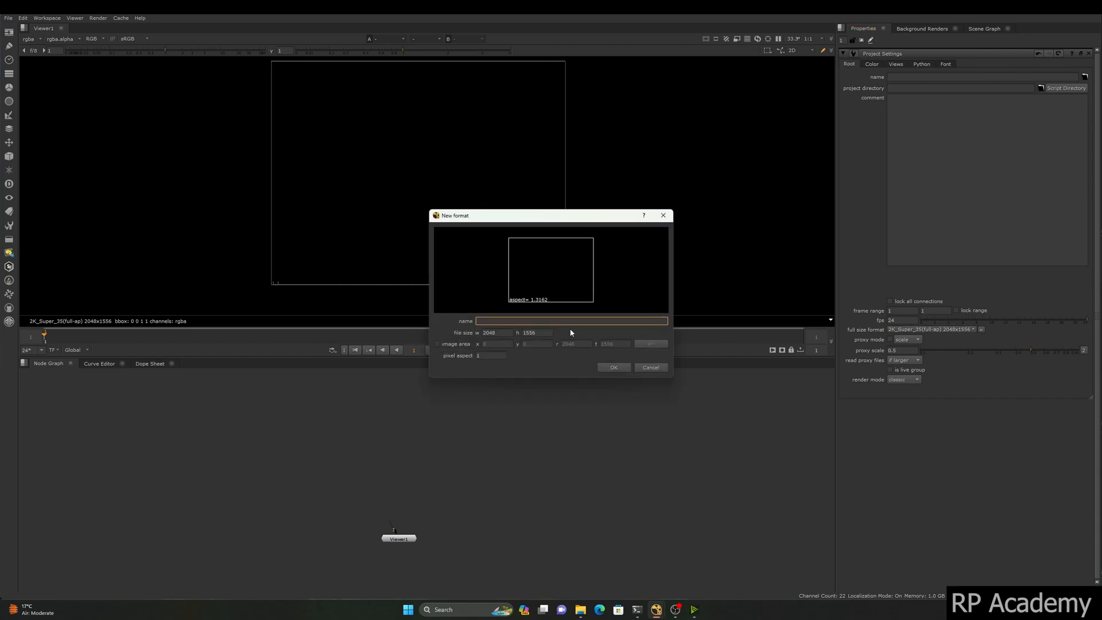
double_click(504, 332)
text(1000)
double_click(534, 332)
text(1000)
click(524, 321)
text(square)
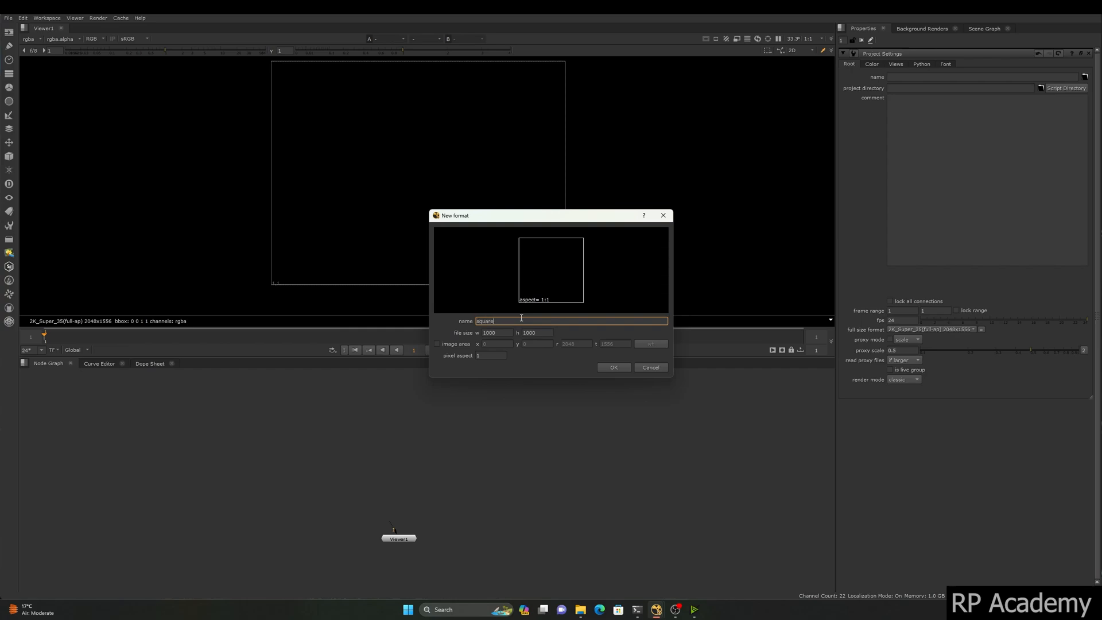
click(614, 368)
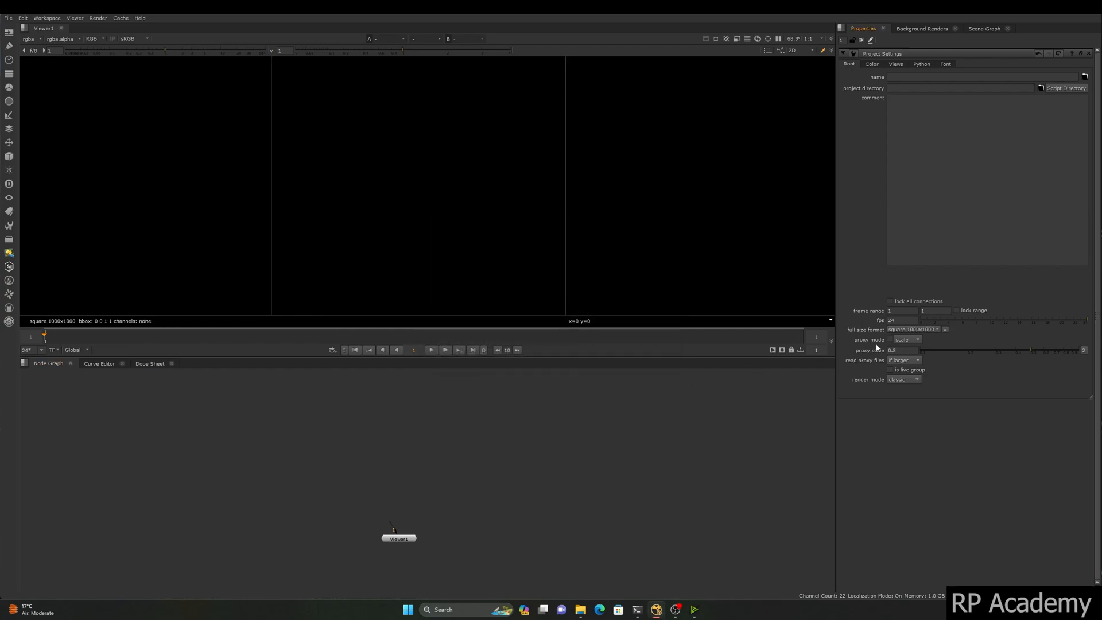
Step: Add a Constant node to the node graph above the viewer node
scroll(513, 169, down, 3)
middle_drag(513, 169, 489, 187)
scroll(551, 198, up, 2)
drag(585, 214, 495, 290)
middle_drag(516, 226, 508, 263)
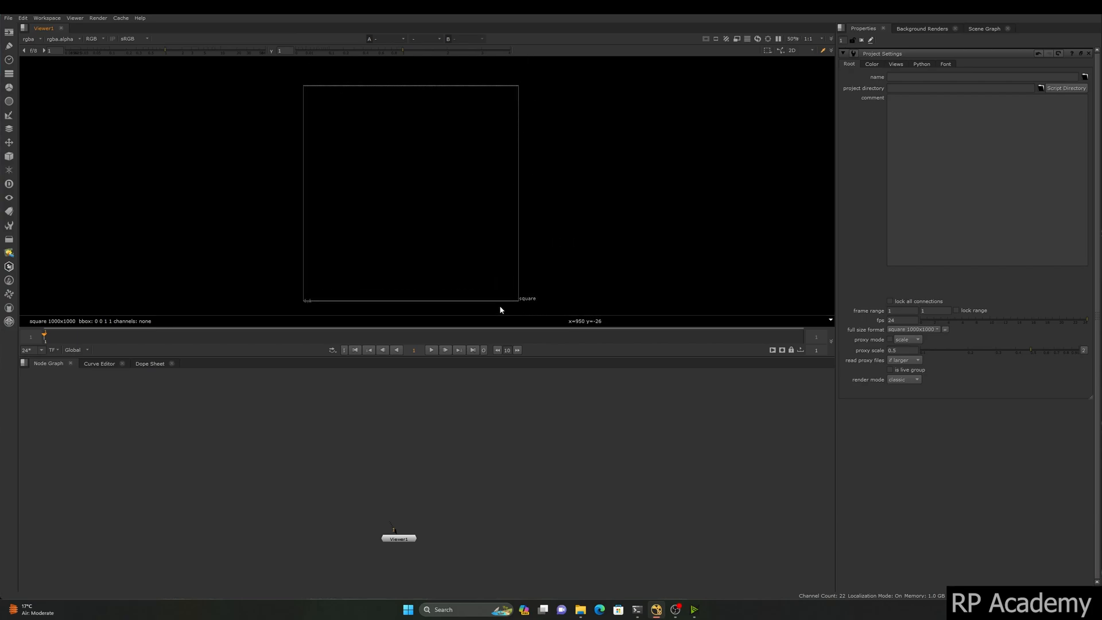
middle_drag(423, 451, 415, 440)
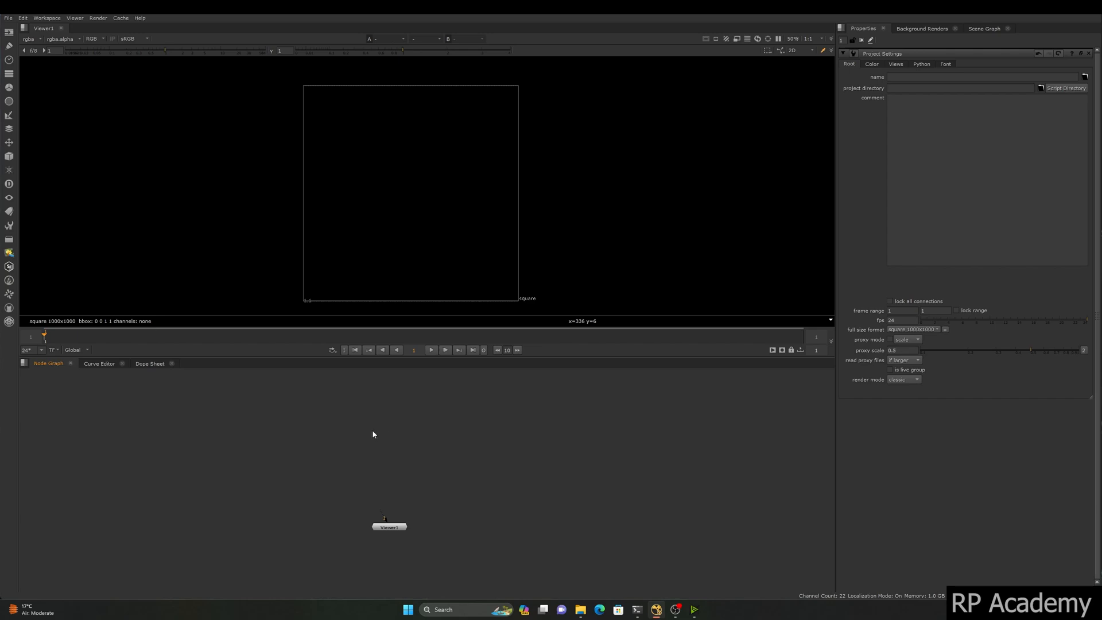
drag(345, 422, 384, 436)
key(Tab)
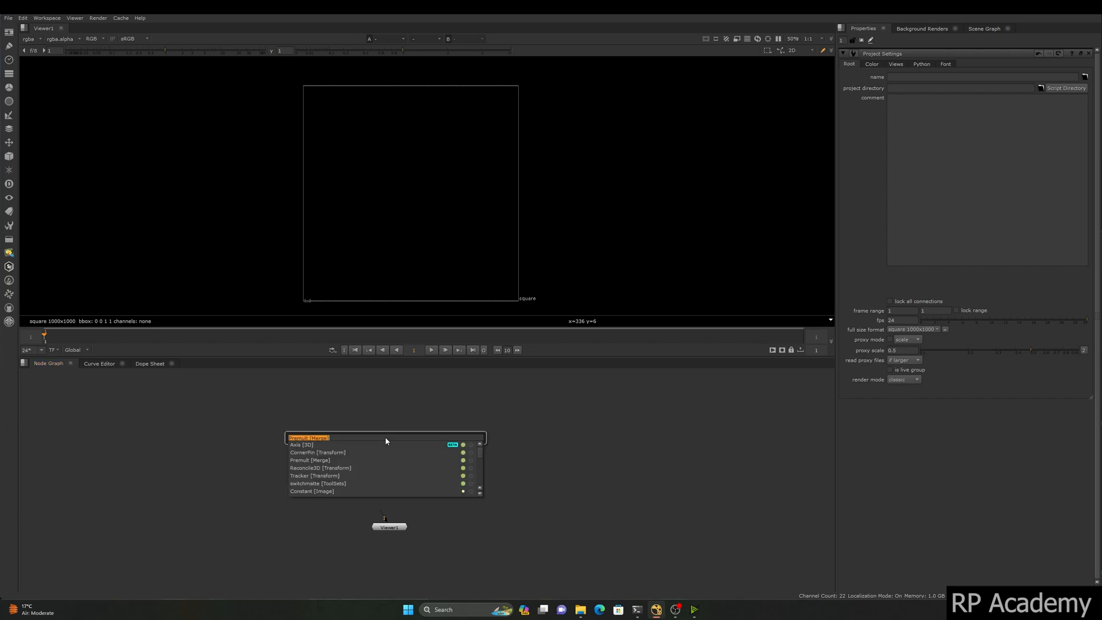
text(cons)
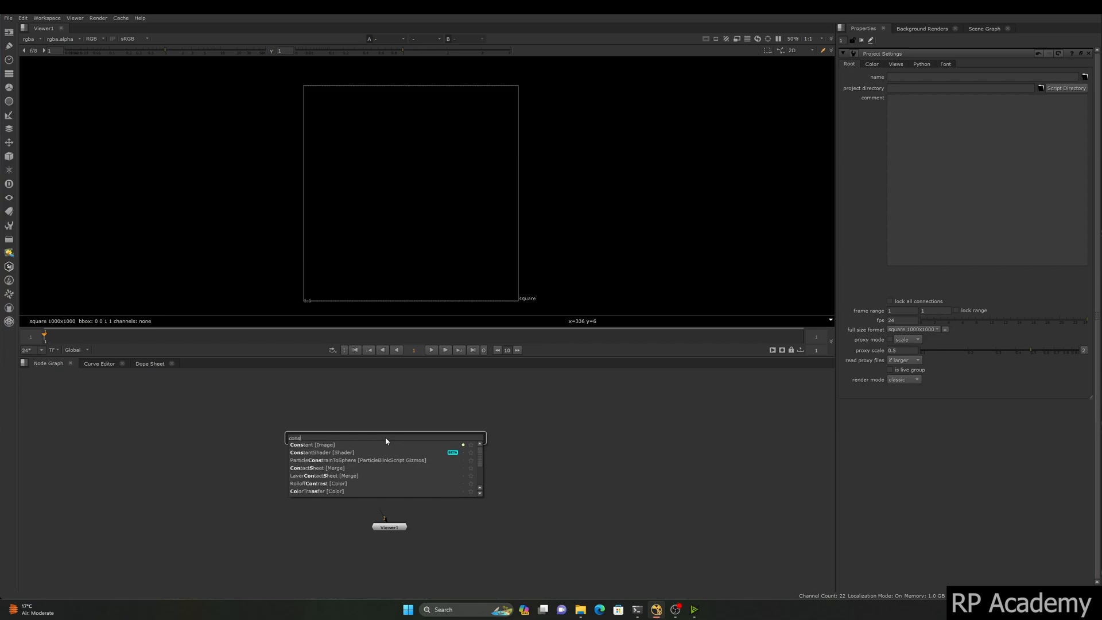
key(Return)
Step: Place the Constant node up and to the left of the viewer node and connect it to the viewer's first input
drag(385, 440, 304, 442)
key(1)
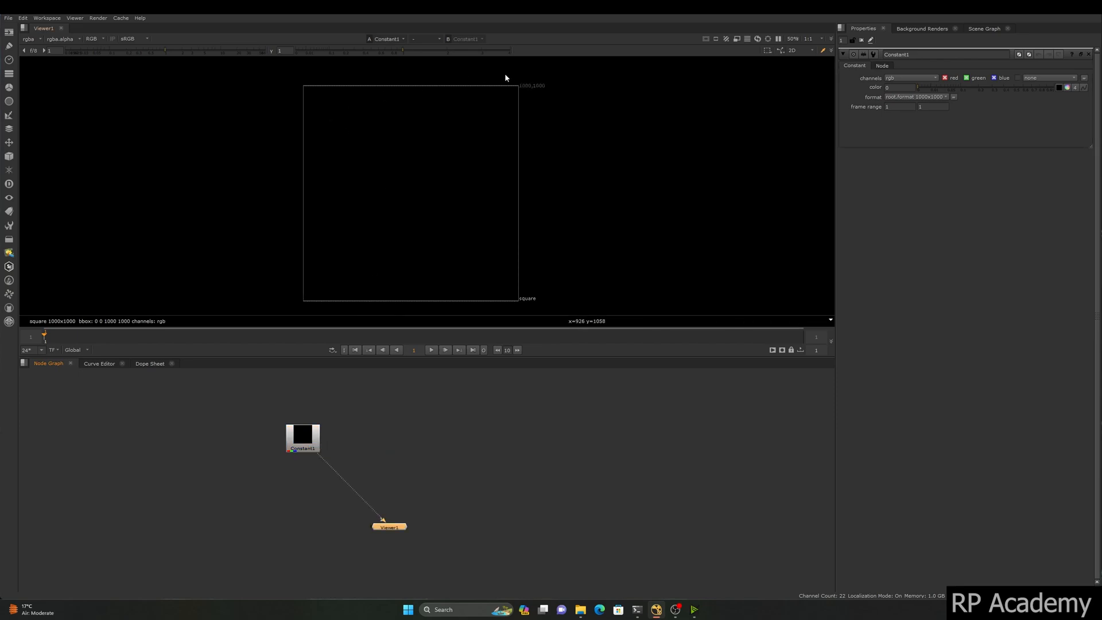
mouse_move(300, 443)
mouse_down()
mouse_move(304, 413)
mouse_move(298, 436)
mouse_up()
key(1)
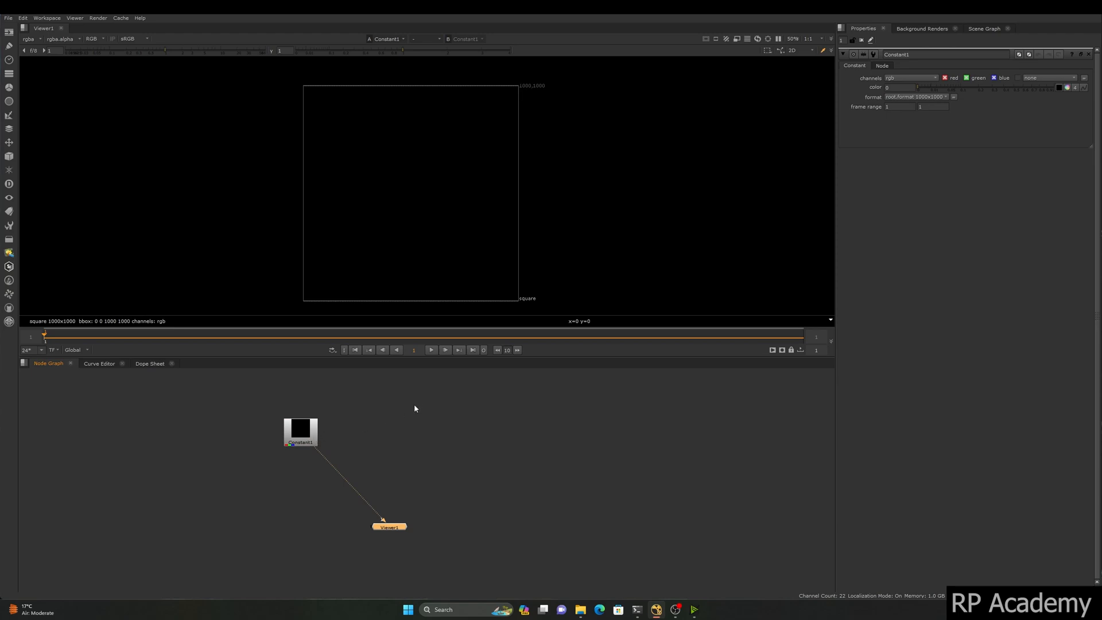
click(299, 434)
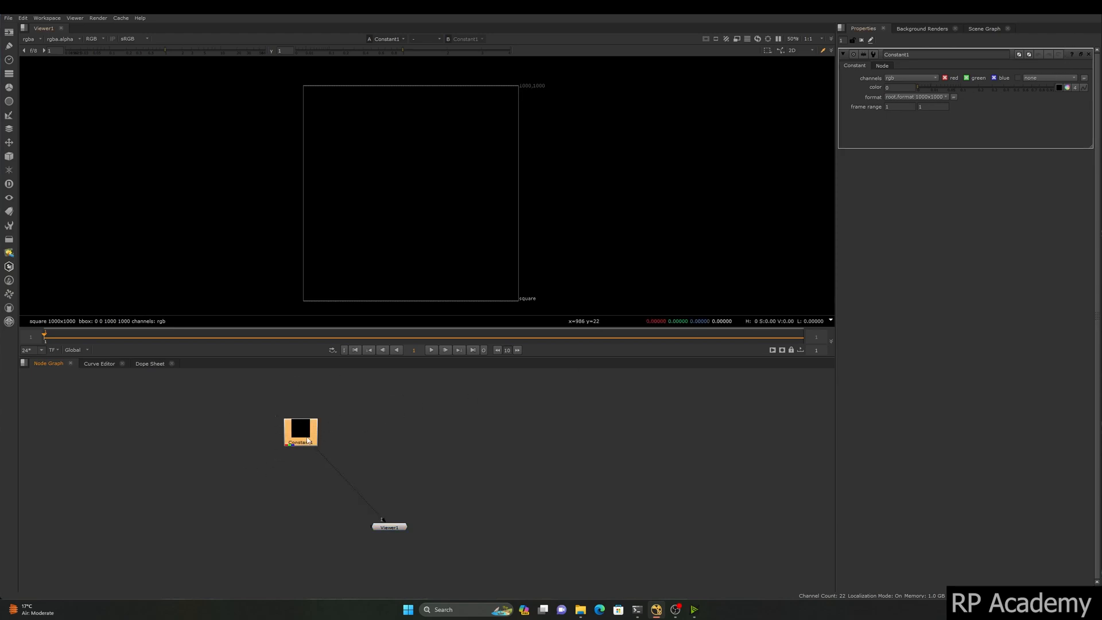
click(845, 40)
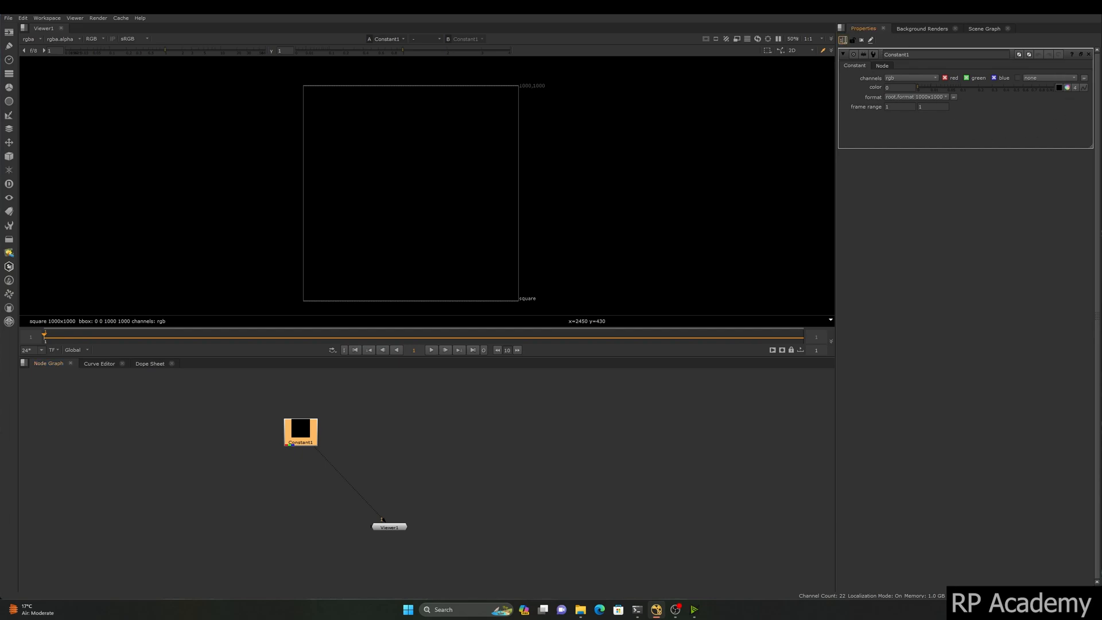
click(917, 209)
click(843, 41)
click(914, 229)
Step: Set the Constant's color with separate channel sliders to red 0.11, green 0.16, blue 0.25 and alpha 0
click(1058, 88)
click(1067, 88)
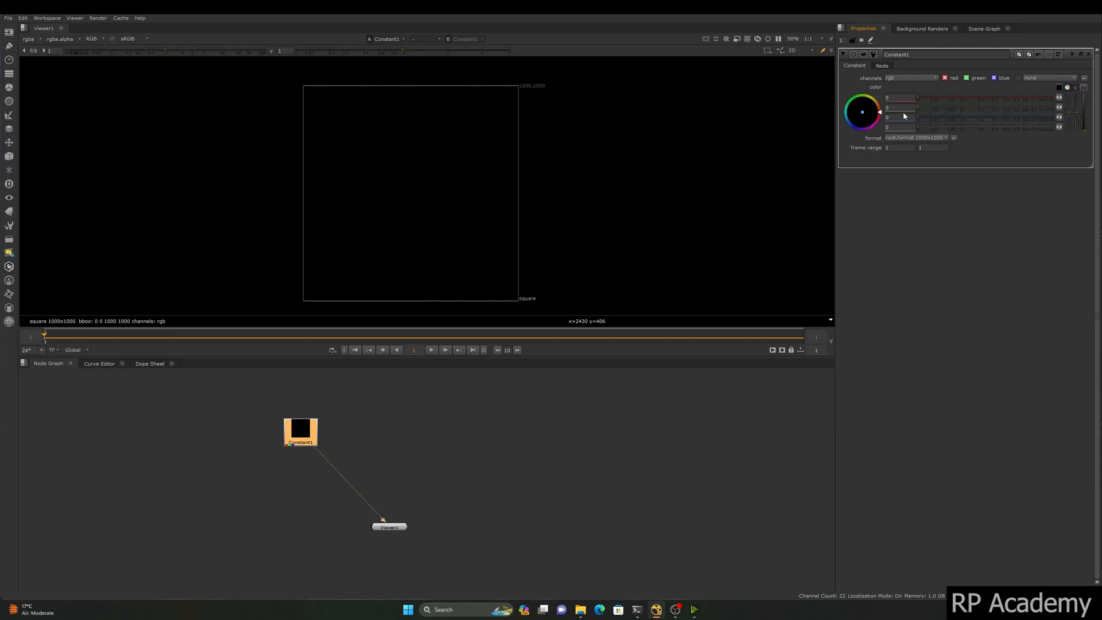
mouse_move(919, 109)
mouse_down()
mouse_move(943, 112)
mouse_move(935, 109)
mouse_up()
drag(936, 98, 986, 116)
click(988, 117)
mouse_move(918, 127)
mouse_down()
mouse_move(988, 128)
mouse_move(915, 126)
mouse_up()
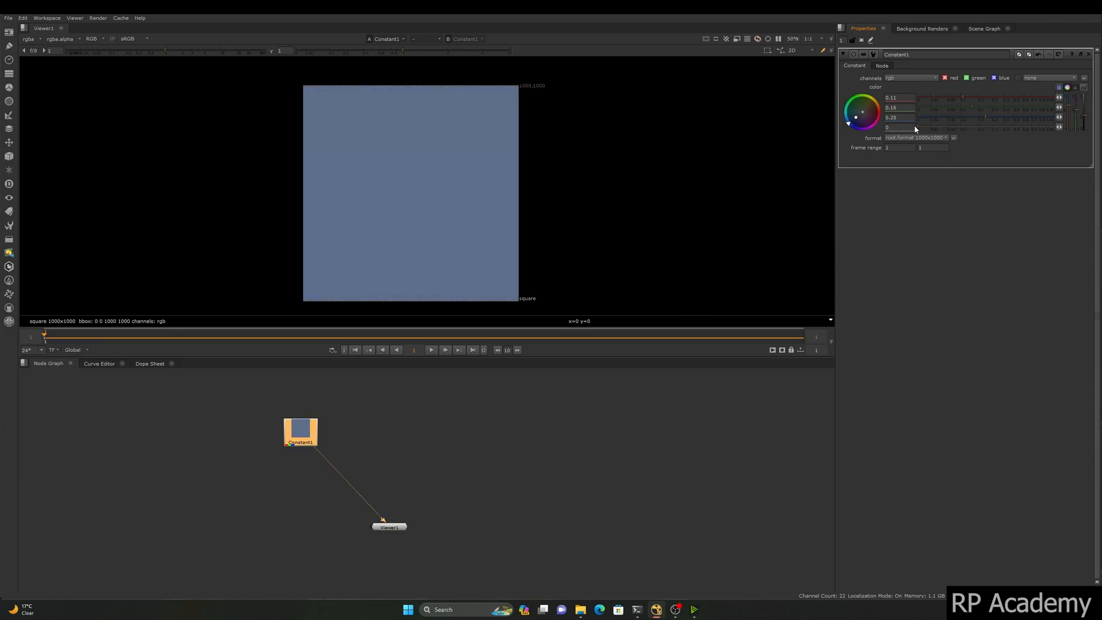
click(1059, 88)
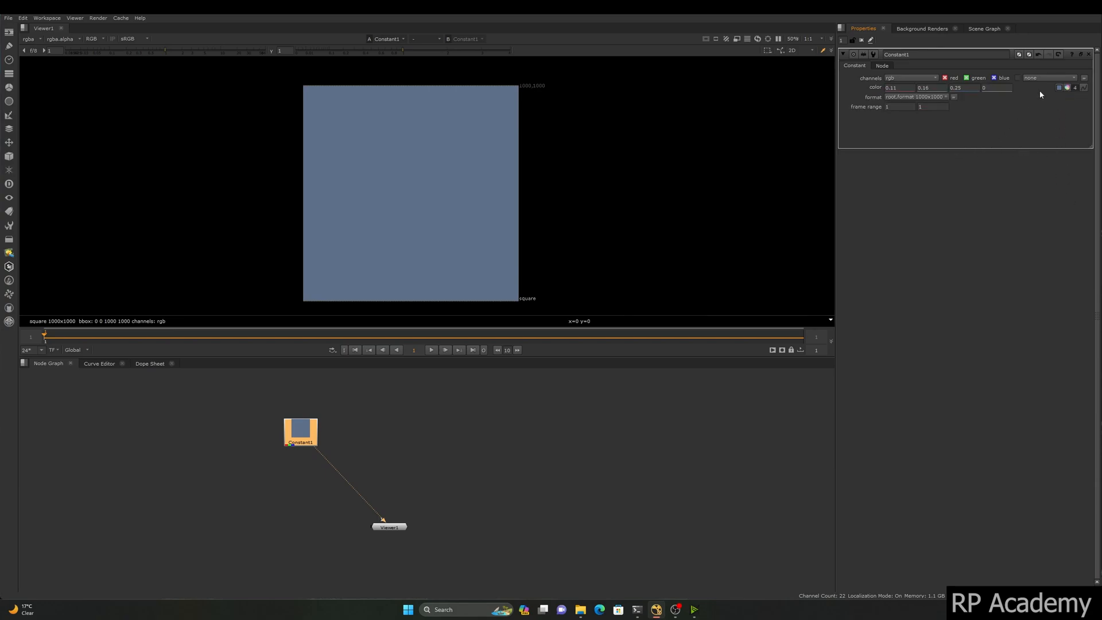
Step: Try several preset swatches for the Constant in the floating color picker, ending on pale yellow
click(1068, 87)
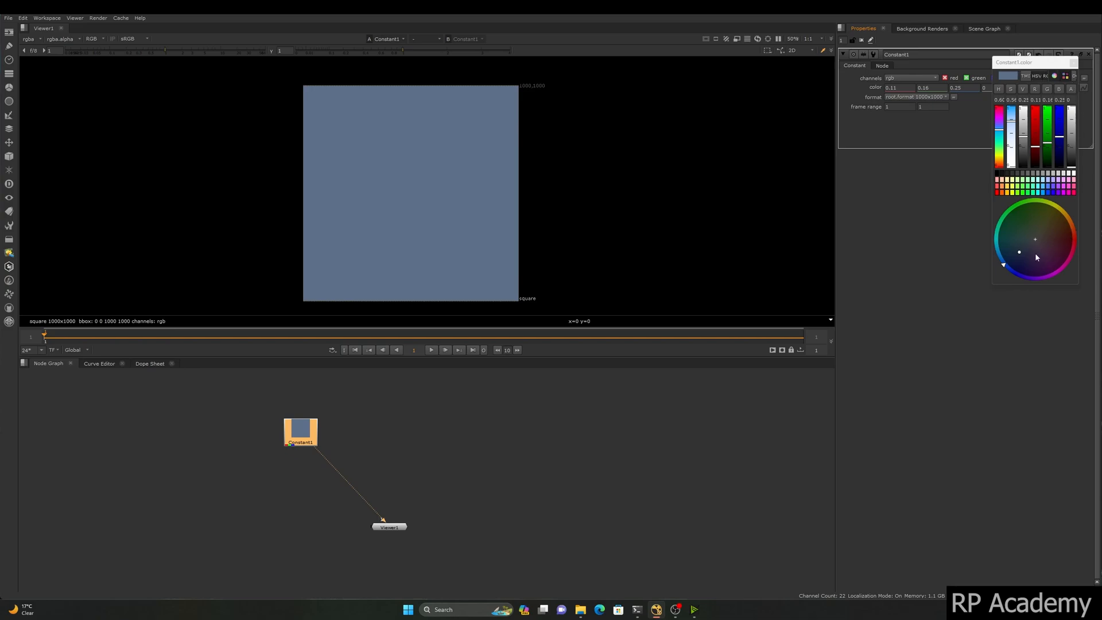
click(1070, 188)
click(1069, 192)
click(1043, 188)
click(1023, 188)
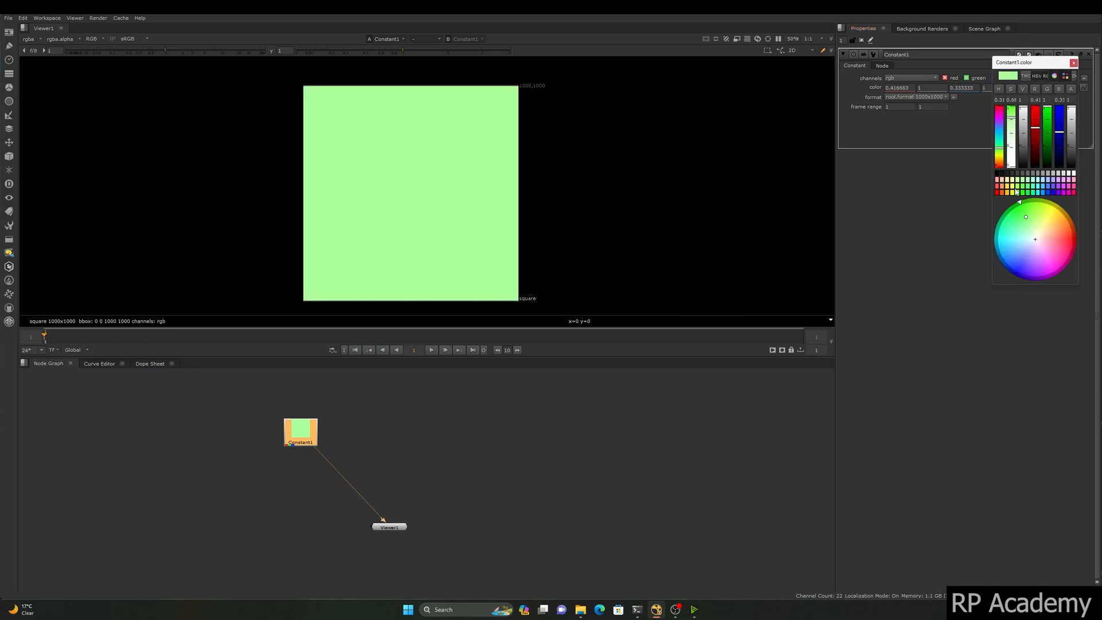
click(1009, 187)
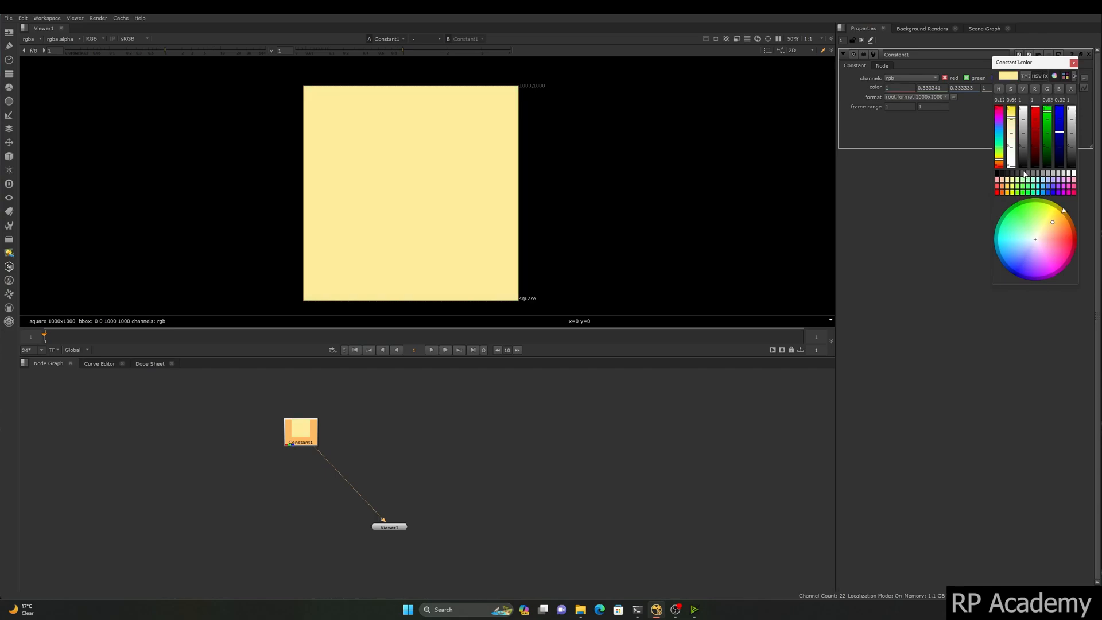
Step: Move the floating color picker clear of the properties and pick the gray swatch with RGB 0.266667 for the Constant
click(1065, 77)
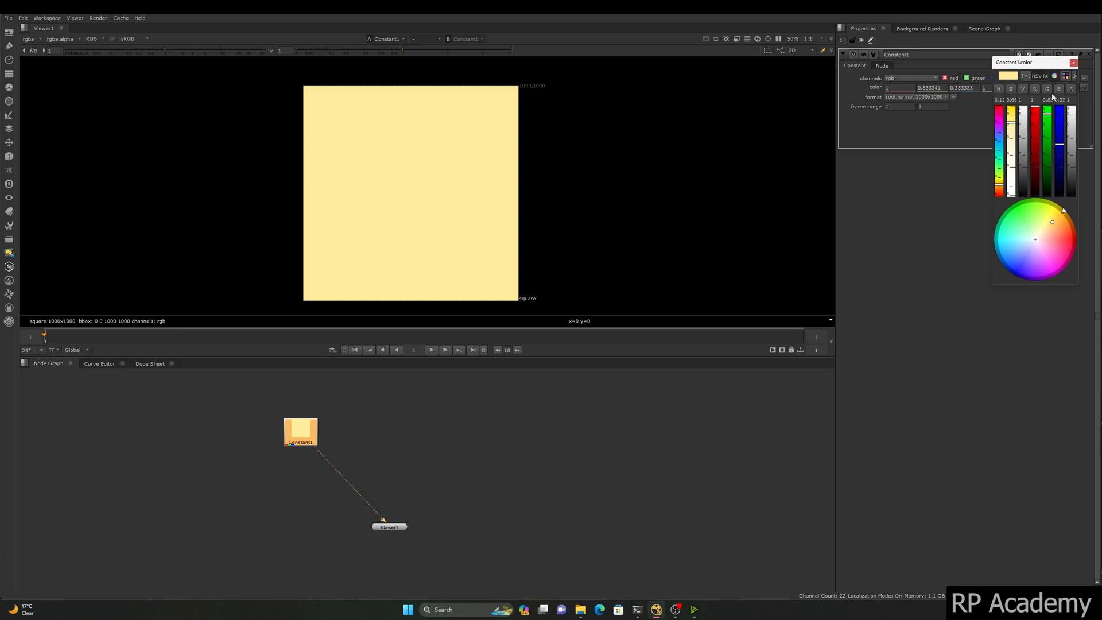
drag(1056, 76, 996, 205)
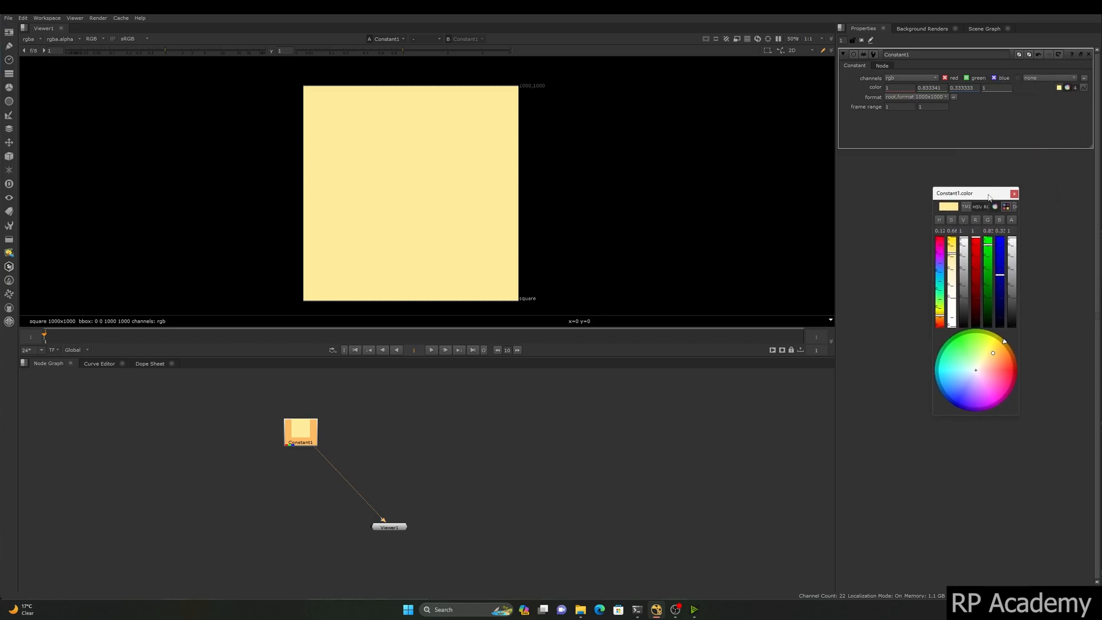
click(1007, 206)
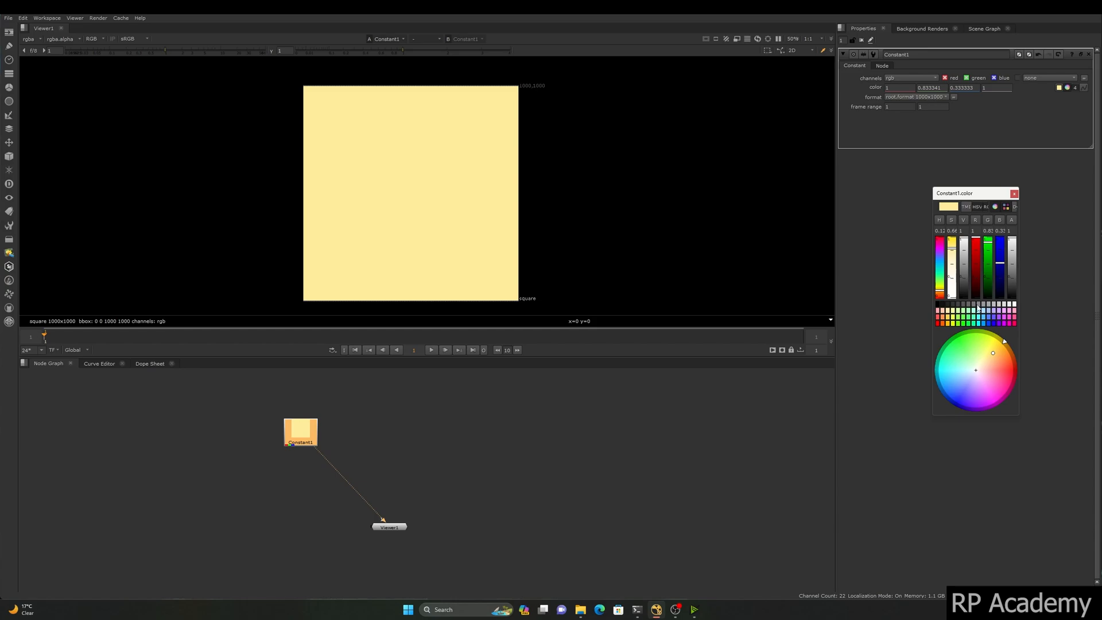
click(960, 307)
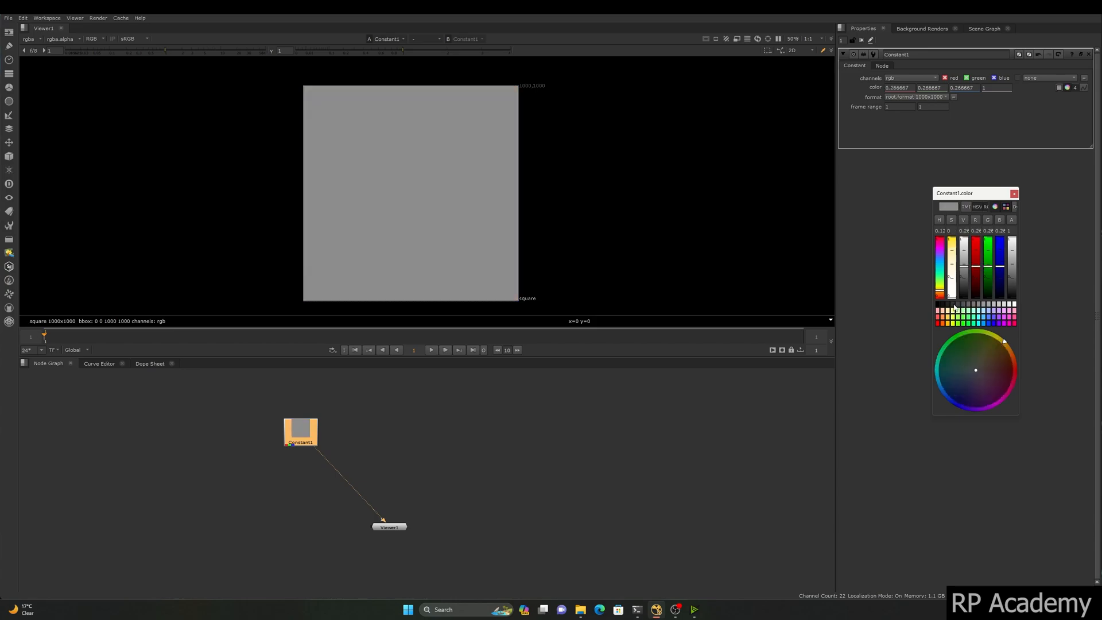
click(1014, 195)
Step: Duplicate the gray Constant node and place the copy to the right of the original
click(539, 482)
click(306, 429)
click(412, 441)
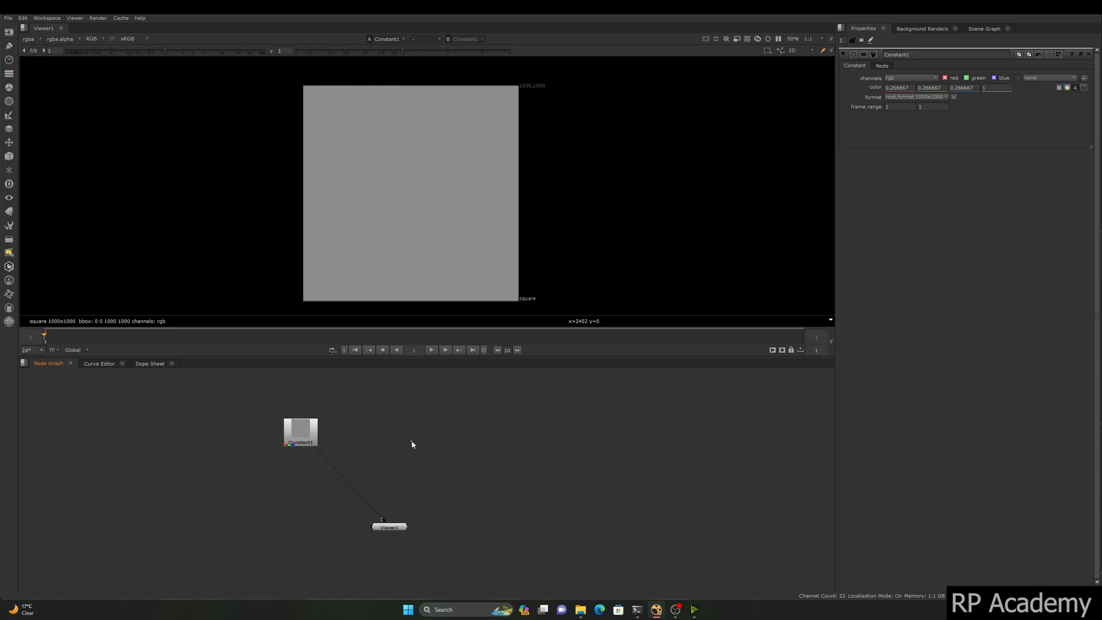
drag(394, 407, 243, 481)
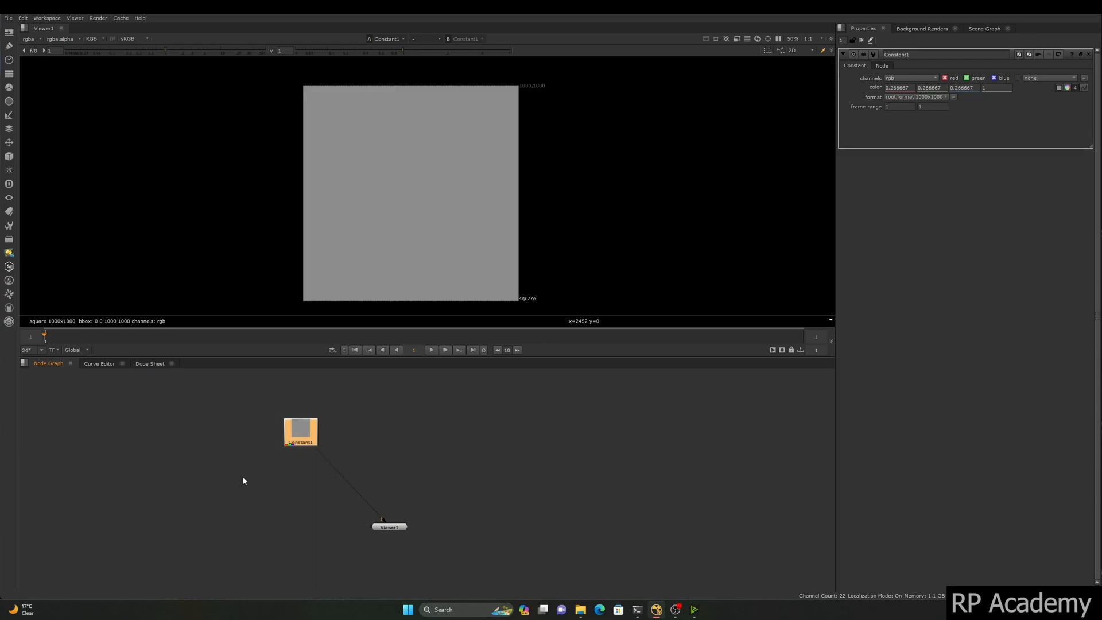
key(ctrl+c)
click(396, 436)
key(ctrl+v)
drag(408, 439, 389, 436)
Step: Set the duplicated Constant's color to the magenta-pink swatch with red 1, green 0, blue 0.375006
double_click(379, 439)
click(1067, 88)
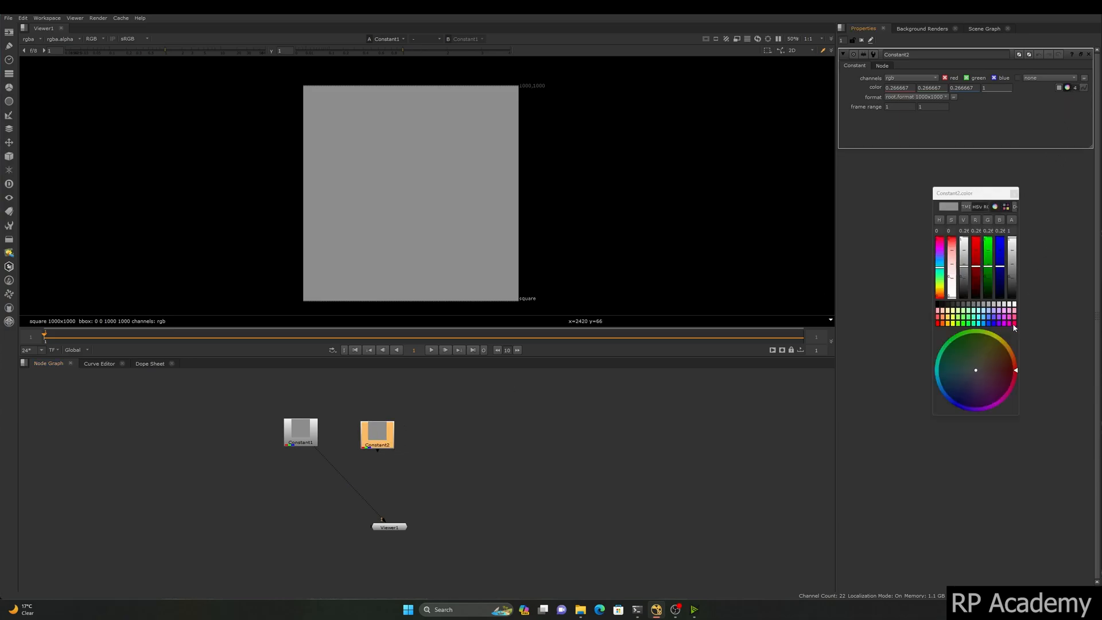
click(1014, 323)
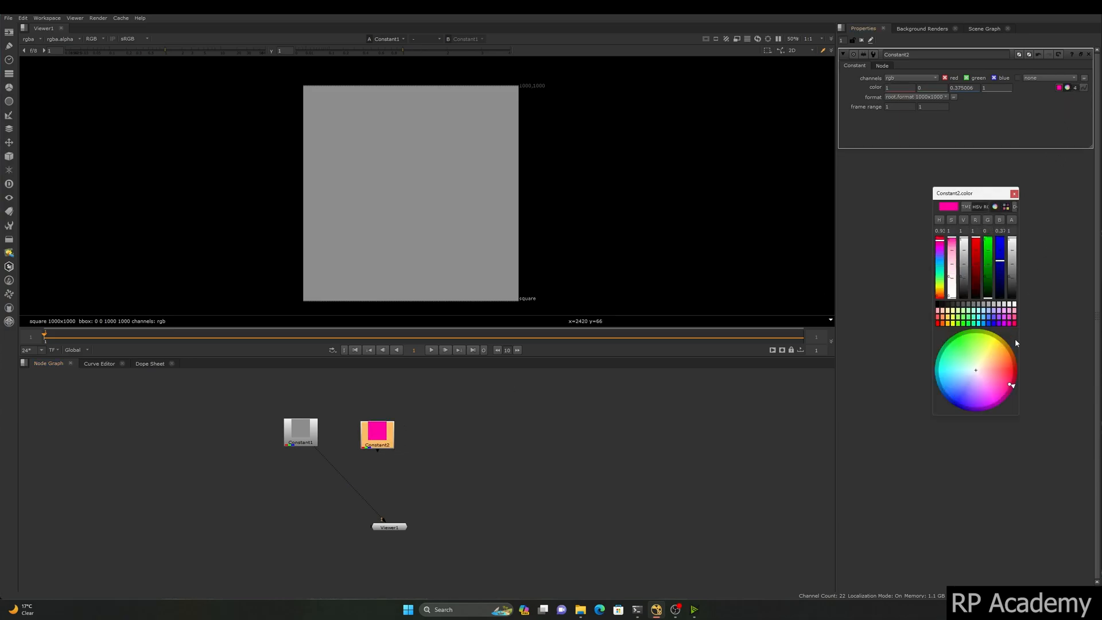
click(1014, 193)
click(516, 489)
Step: Move the viewer node directly below the gray Constant and shift the pink Constant further right
drag(401, 531, 314, 552)
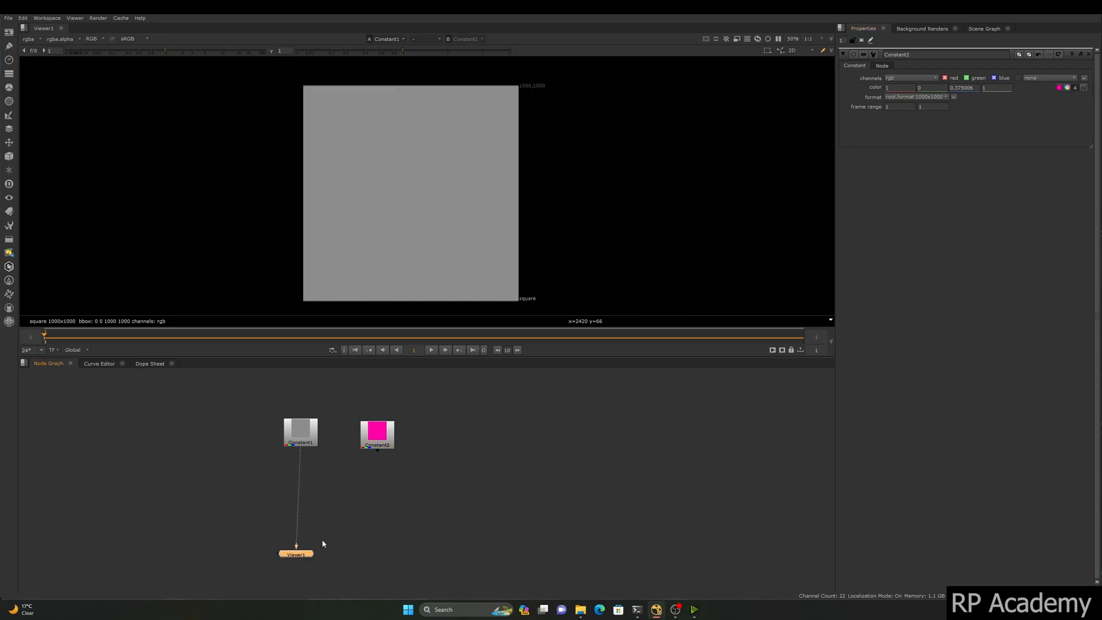
drag(368, 445, 402, 444)
click(314, 427)
click(297, 553)
Step: Connect the pink Constant to the viewer's second input and switch the viewer back to input 1
click(421, 435)
key(2)
click(479, 444)
key(1)
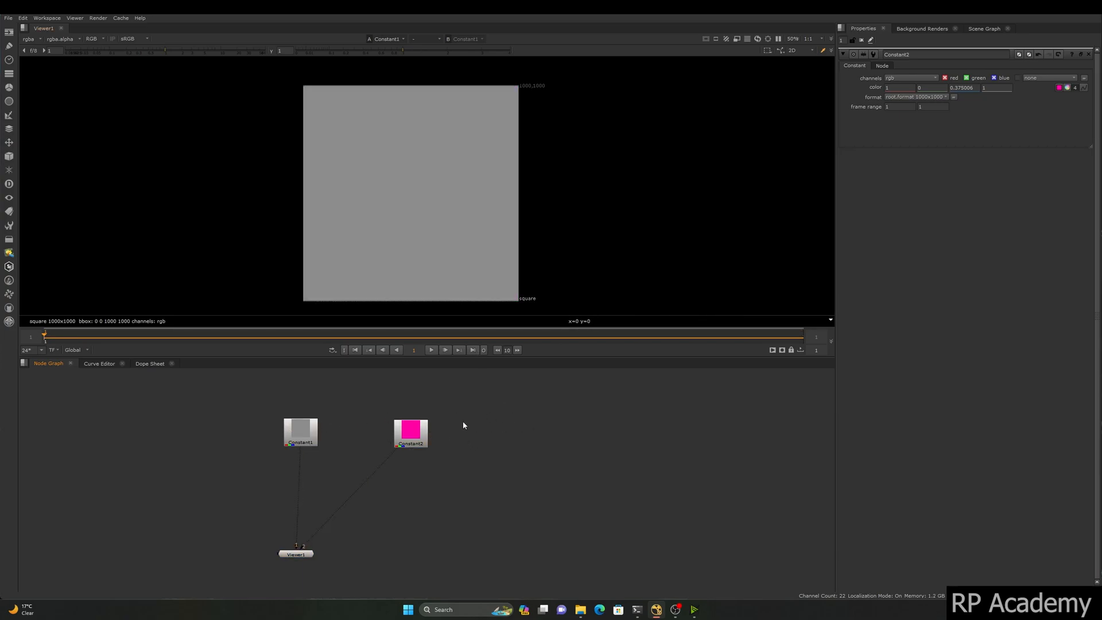
Step: Add a Roto node and place it to the right of the pink Constant
drag(458, 409, 381, 477)
drag(386, 171, 425, 236)
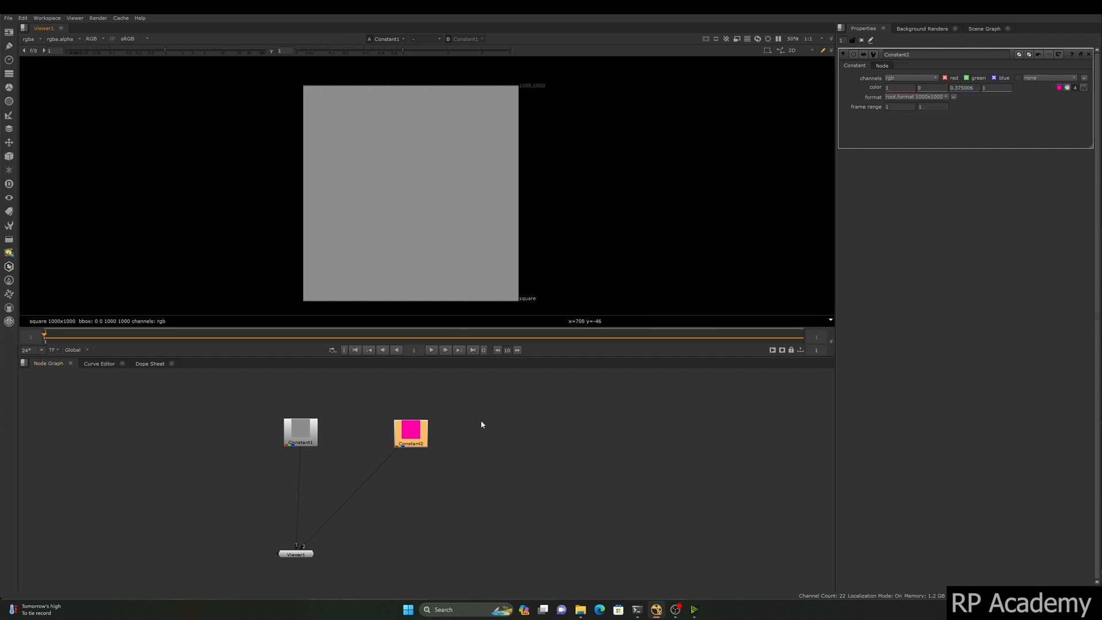
click(504, 446)
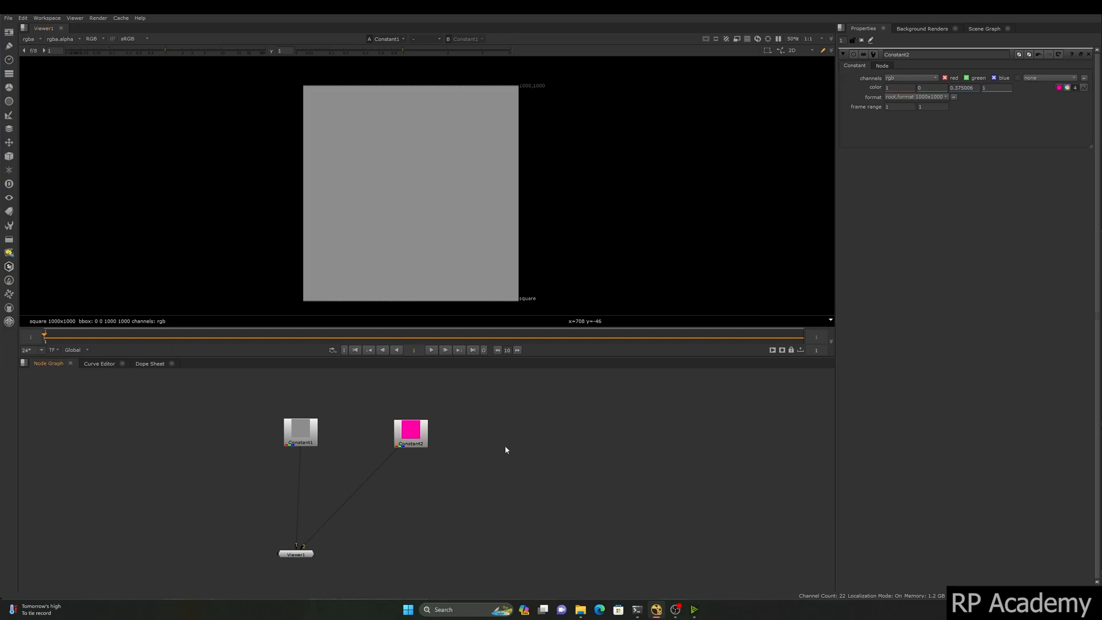
key(Tab)
text(oto)
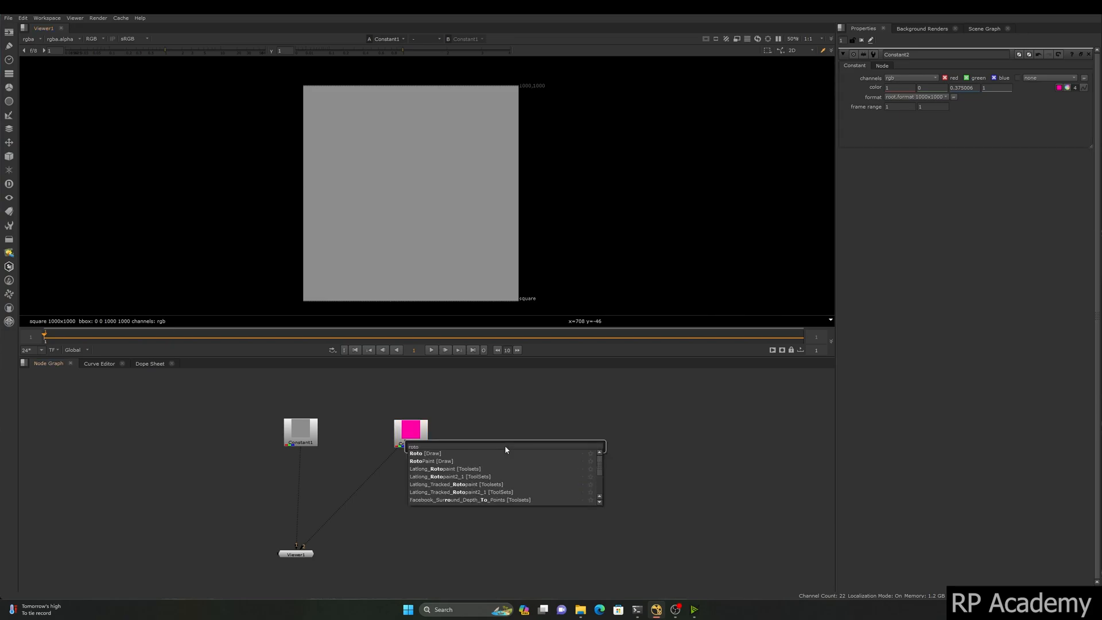
key(Down)
key(Down)
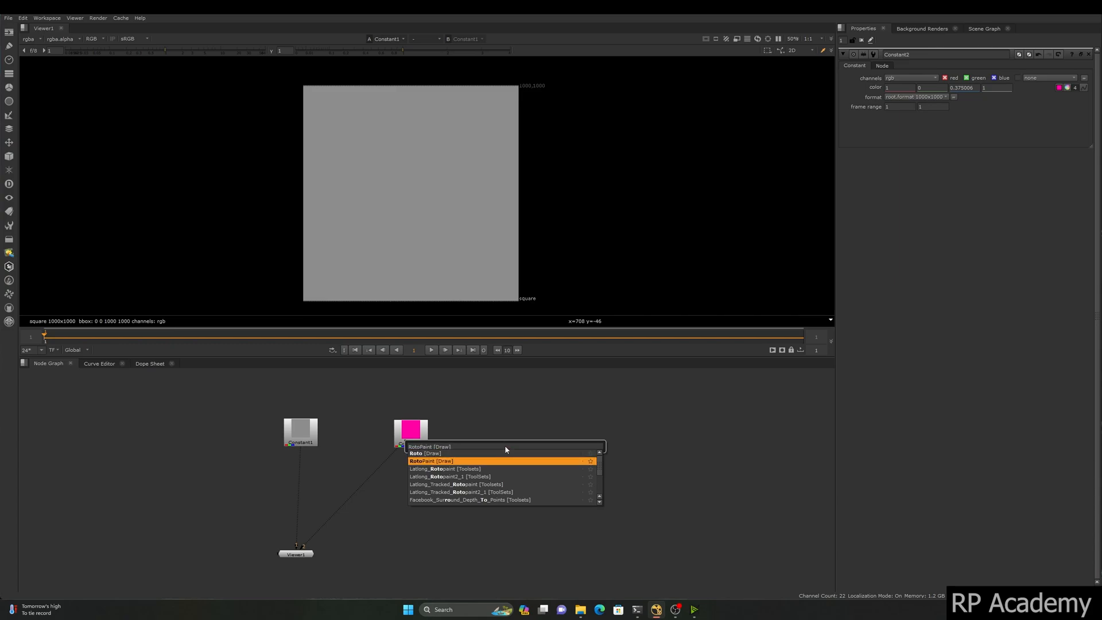
key(Up)
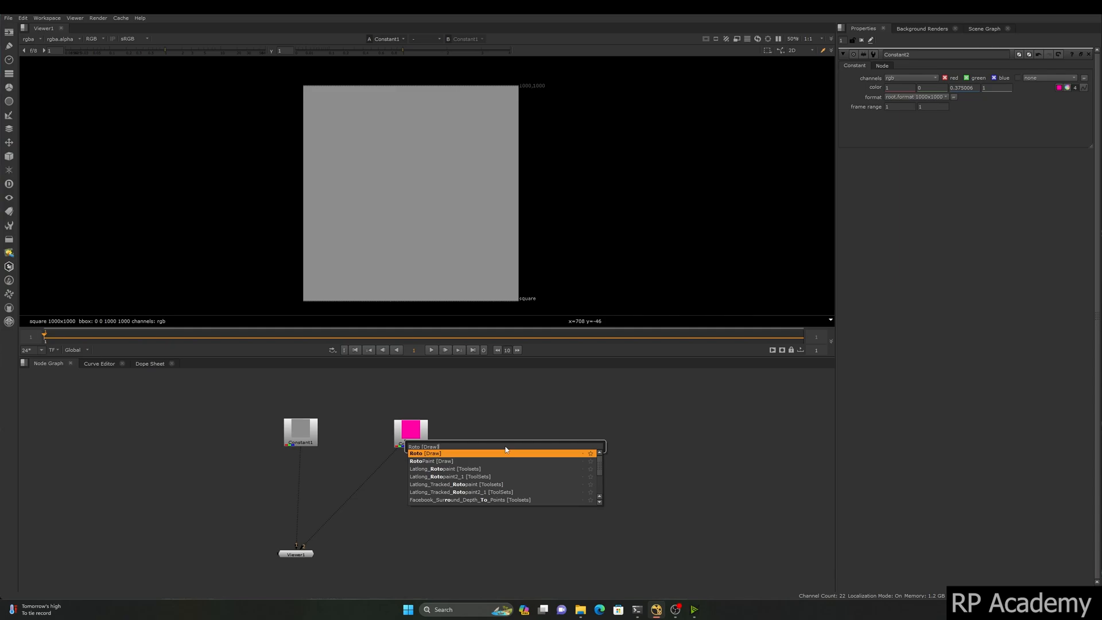
key(Return)
mouse_move(513, 449)
mouse_down()
mouse_move(524, 444)
mouse_move(513, 432)
mouse_up()
Step: Add two extra Roto nodes and position them near the first one
click(529, 469)
key(o)
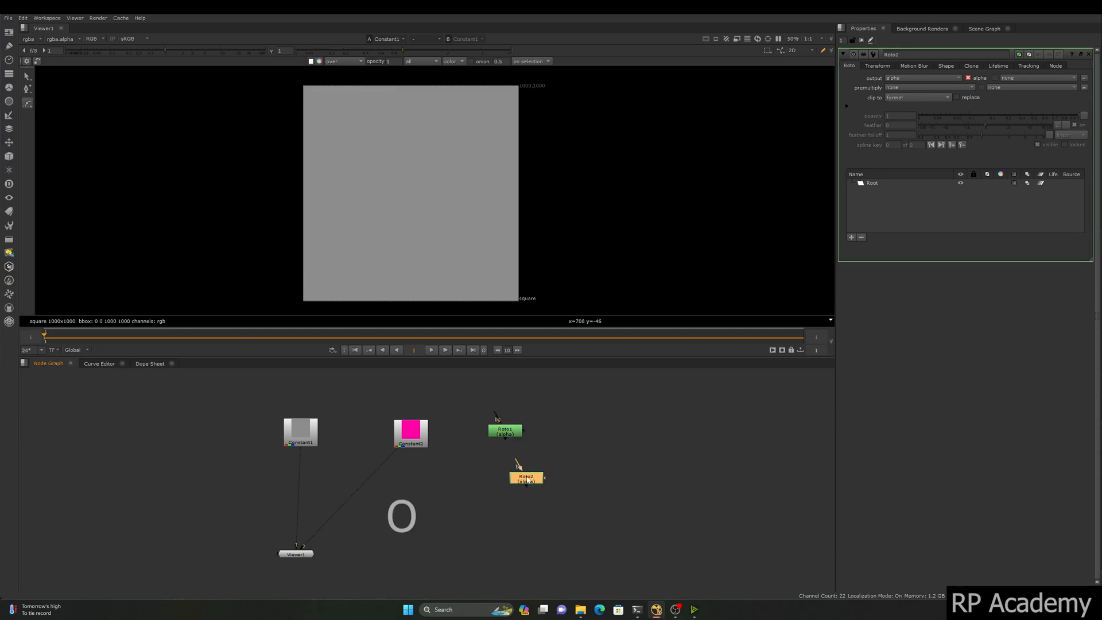
drag(532, 482, 579, 434)
click(580, 480)
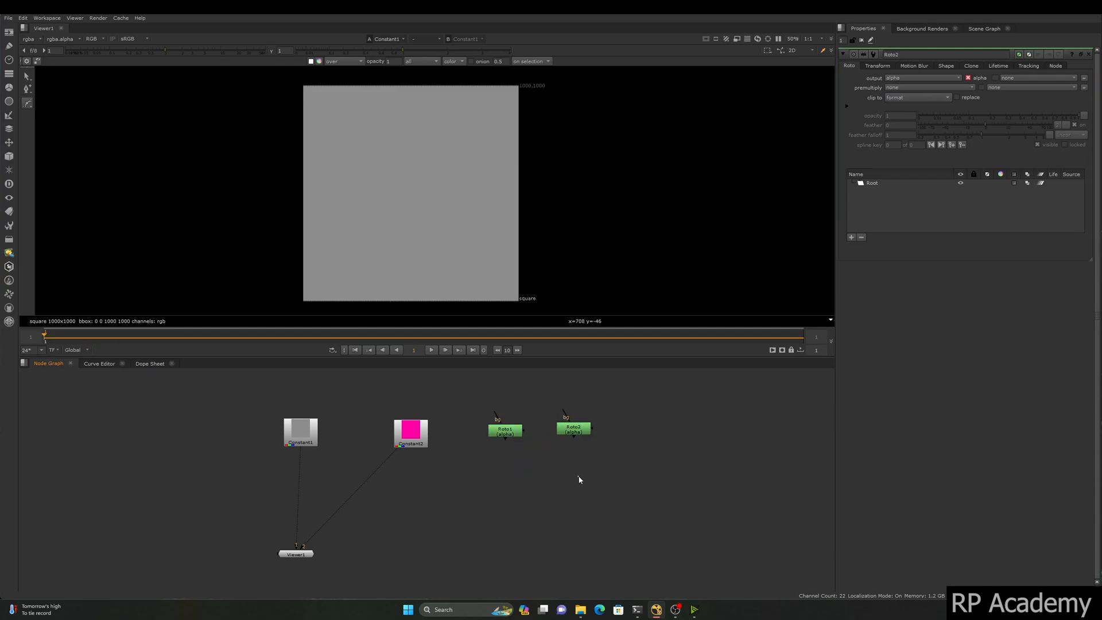
click(8, 46)
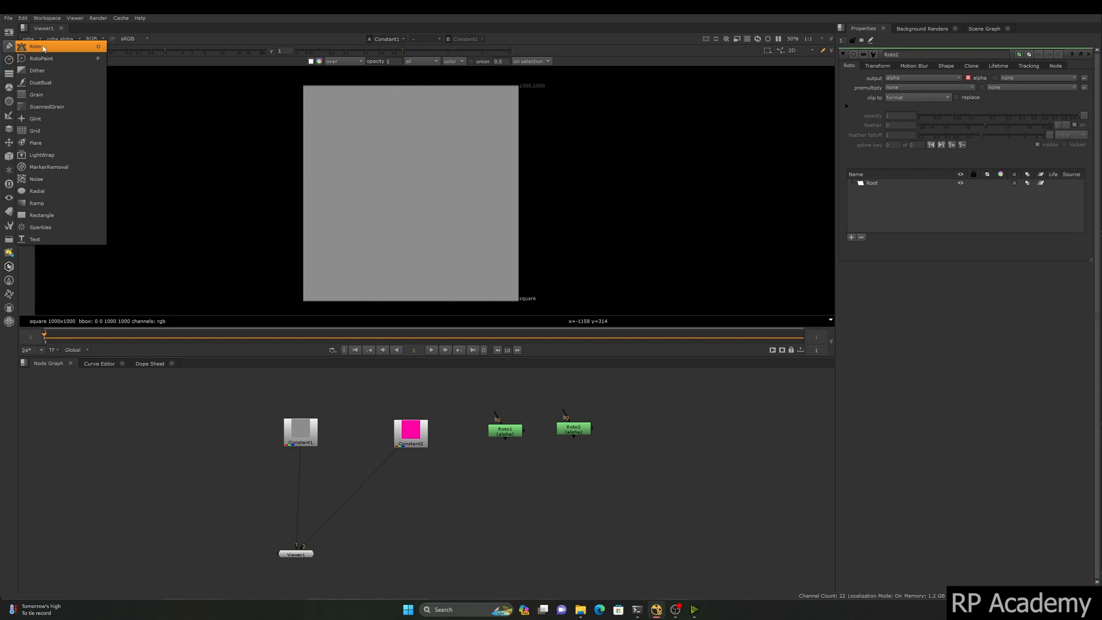
click(95, 50)
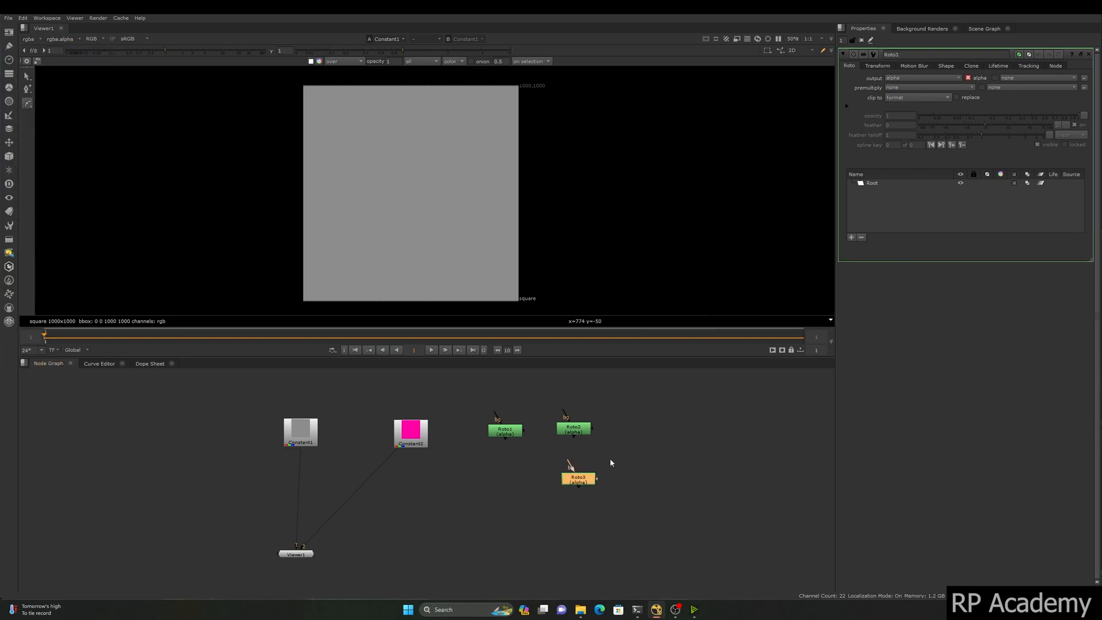
drag(672, 443, 557, 517)
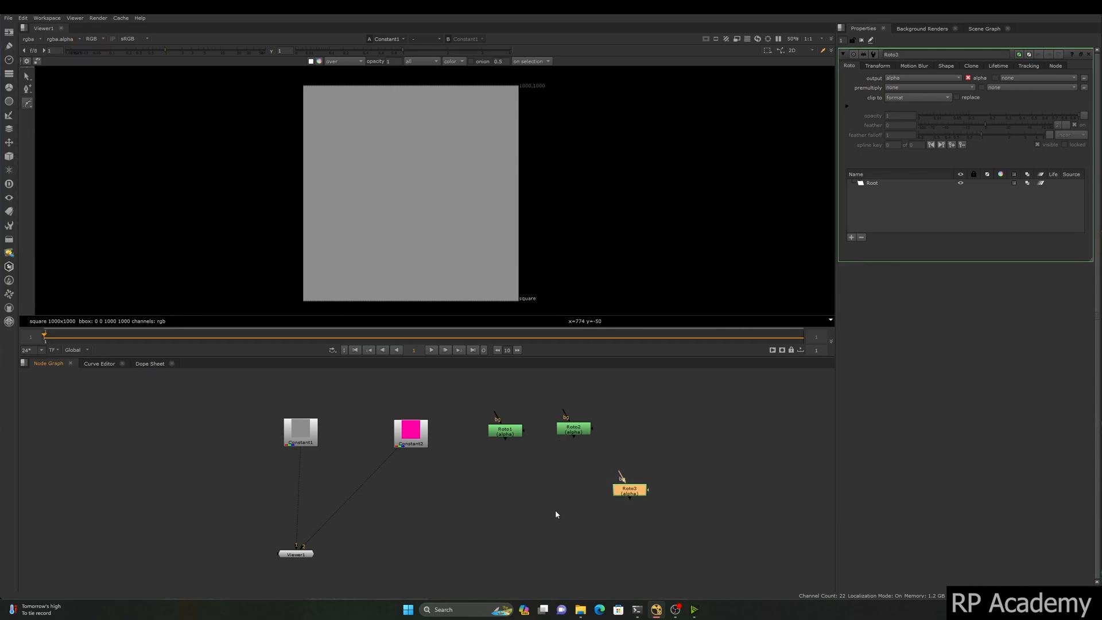
Step: Delete the two extra Roto nodes
key(Delete)
drag(589, 455, 639, 406)
key(Delete)
Step: Open the remaining Roto node's properties and draw an ellipse shape around the middle of the image
drag(499, 429, 502, 452)
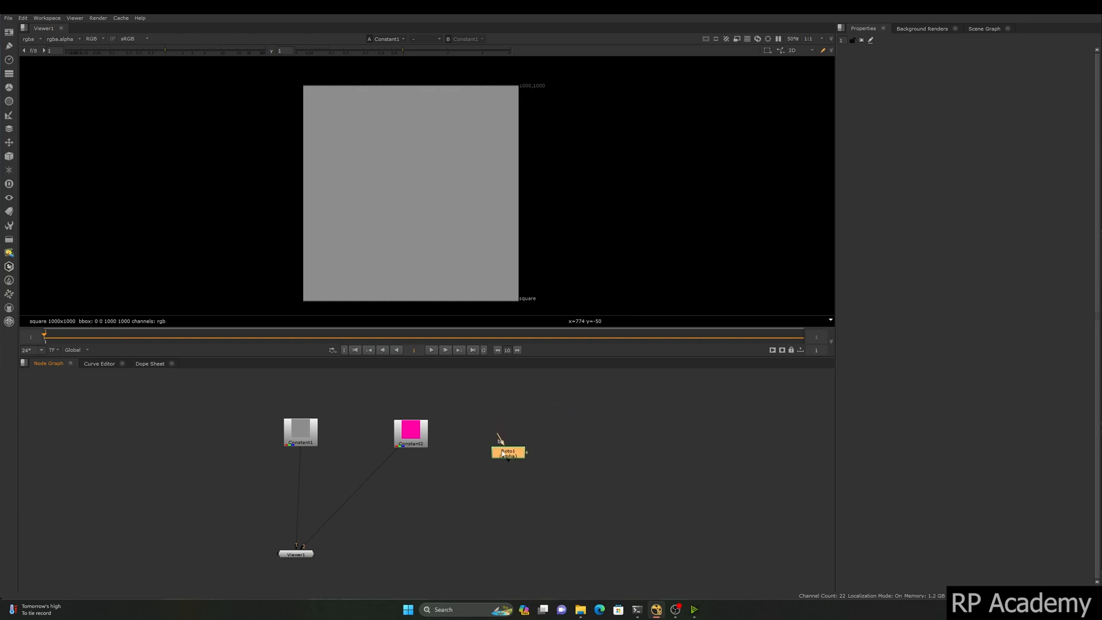
double_click(497, 453)
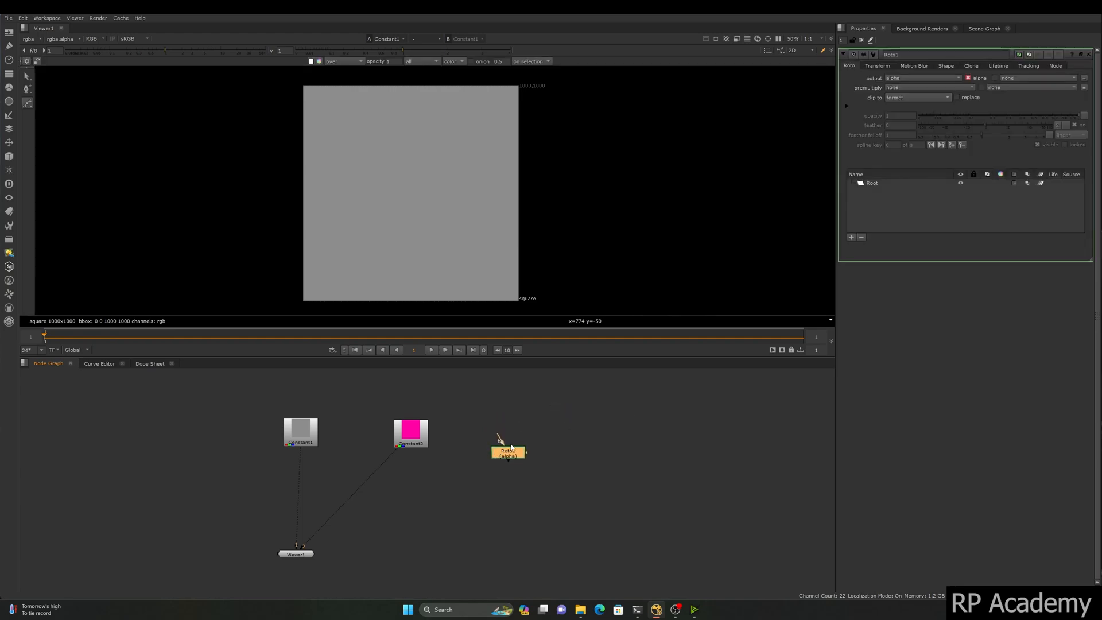
right_click(27, 105)
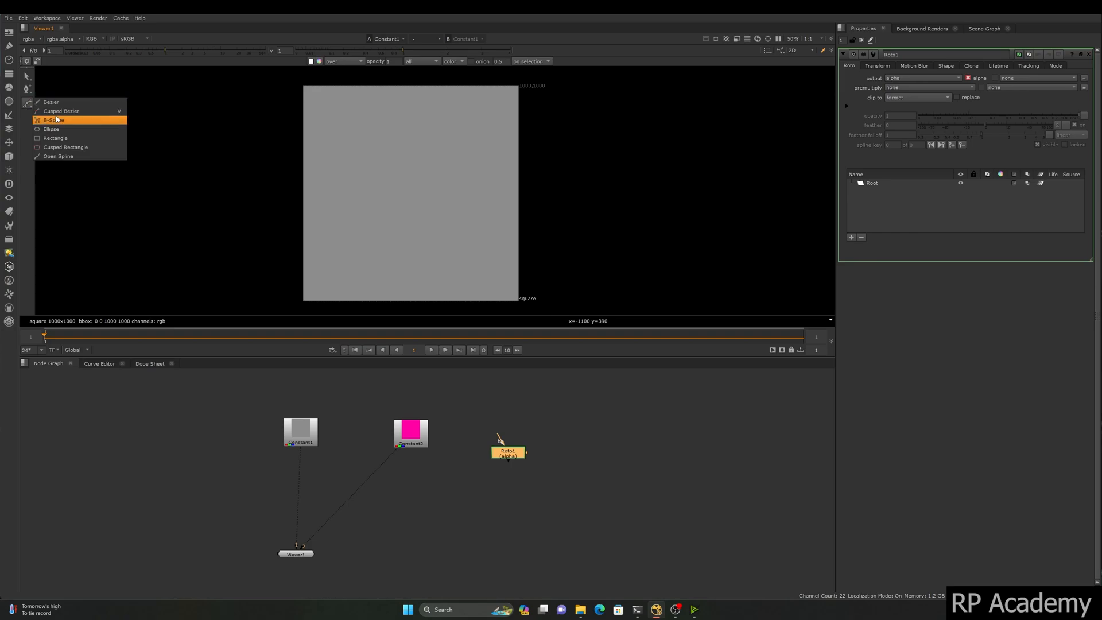
click(60, 130)
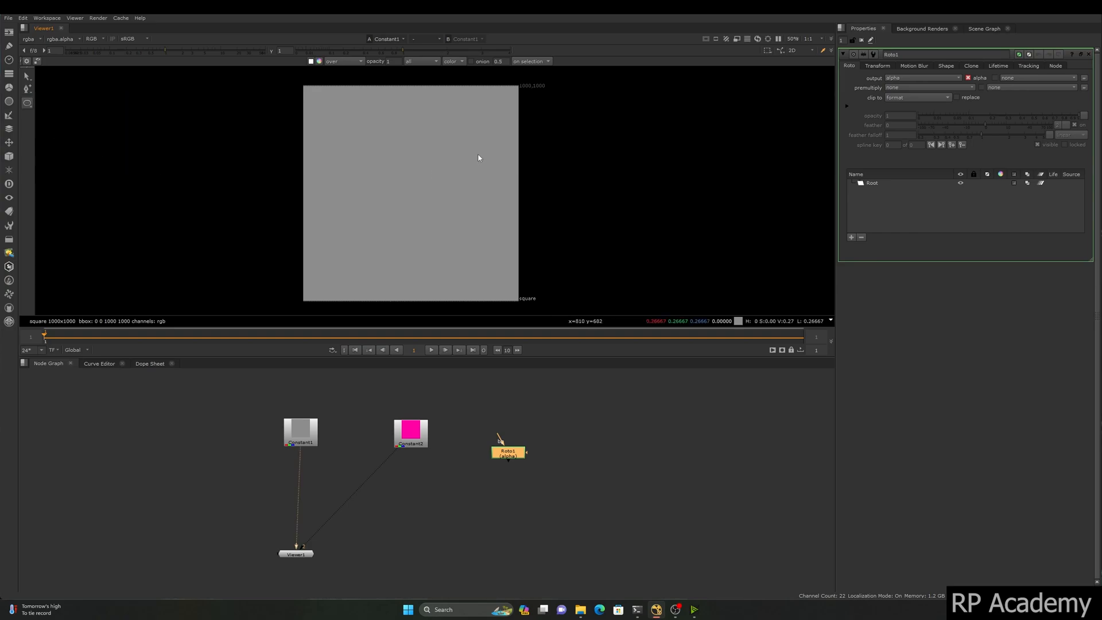
drag(347, 147, 475, 258)
click(547, 405)
Step: Add a Copy node below the pink Constant
middle_drag(435, 406, 432, 386)
drag(448, 385, 367, 463)
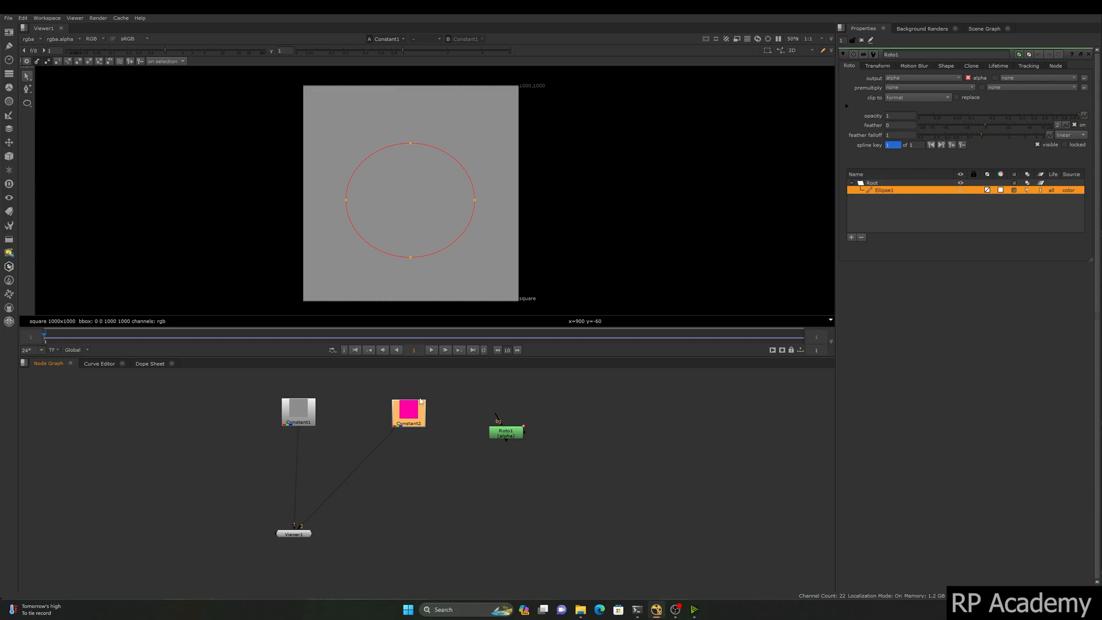
scroll(430, 446, up, 3)
scroll(374, 457, up, 2)
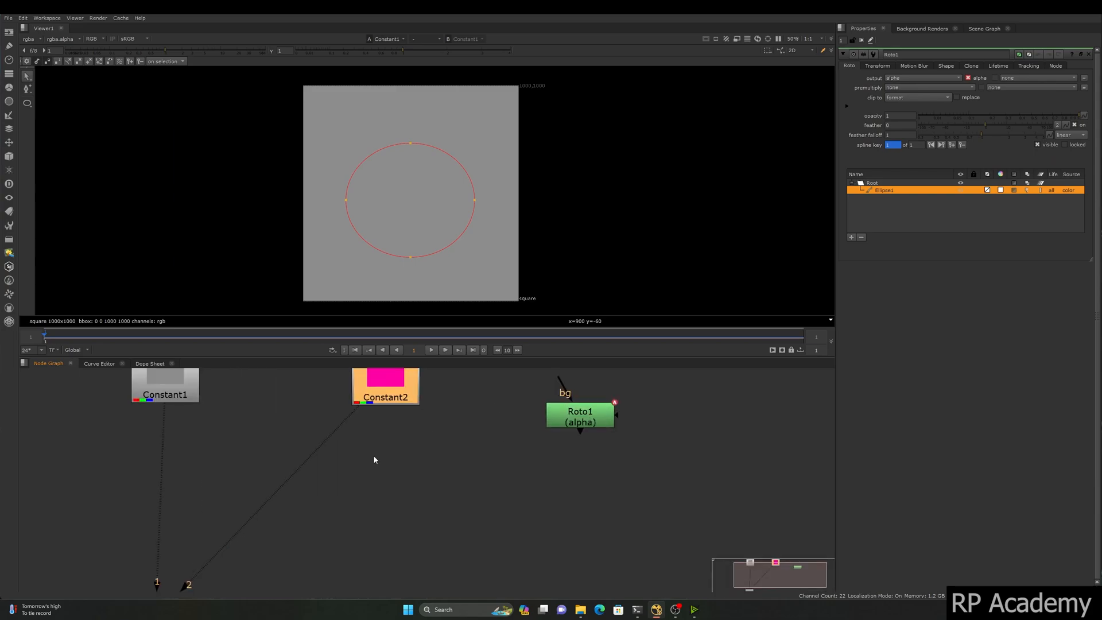
click(388, 485)
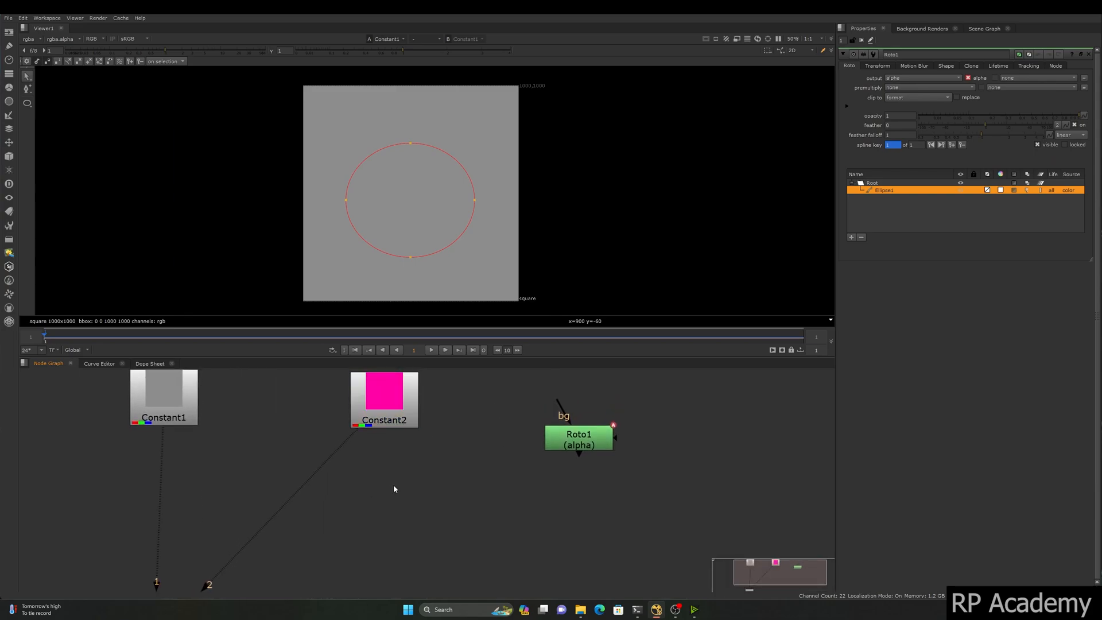
middle_drag(404, 474, 404, 473)
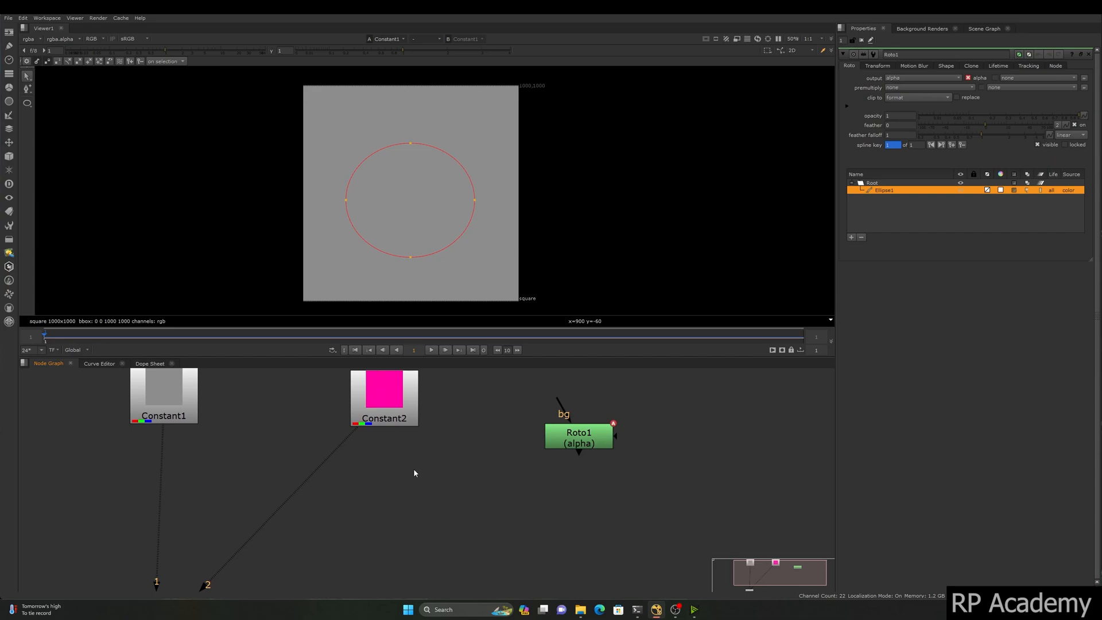
key(k)
Step: Add a second Copy node by searching for its name and delete it again
key(Tab)
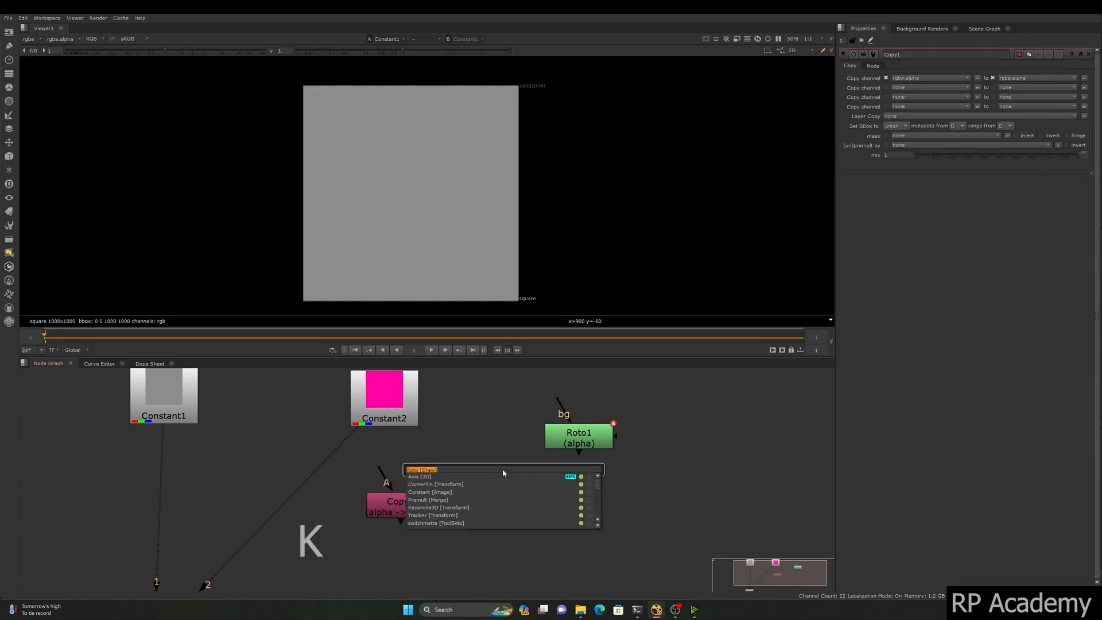
text(cop)
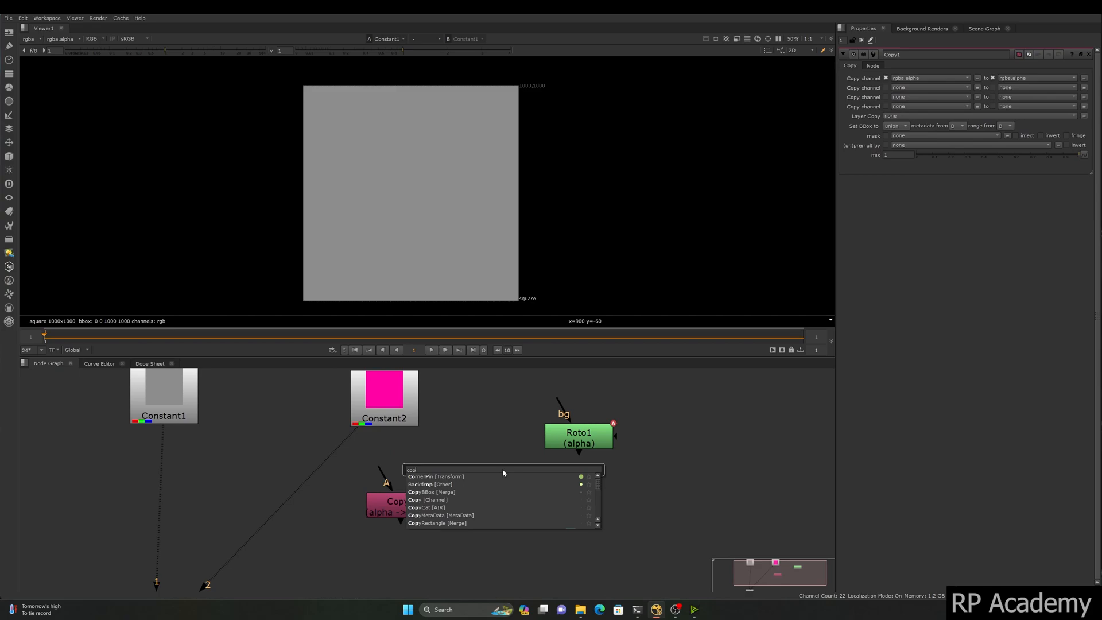
click(460, 496)
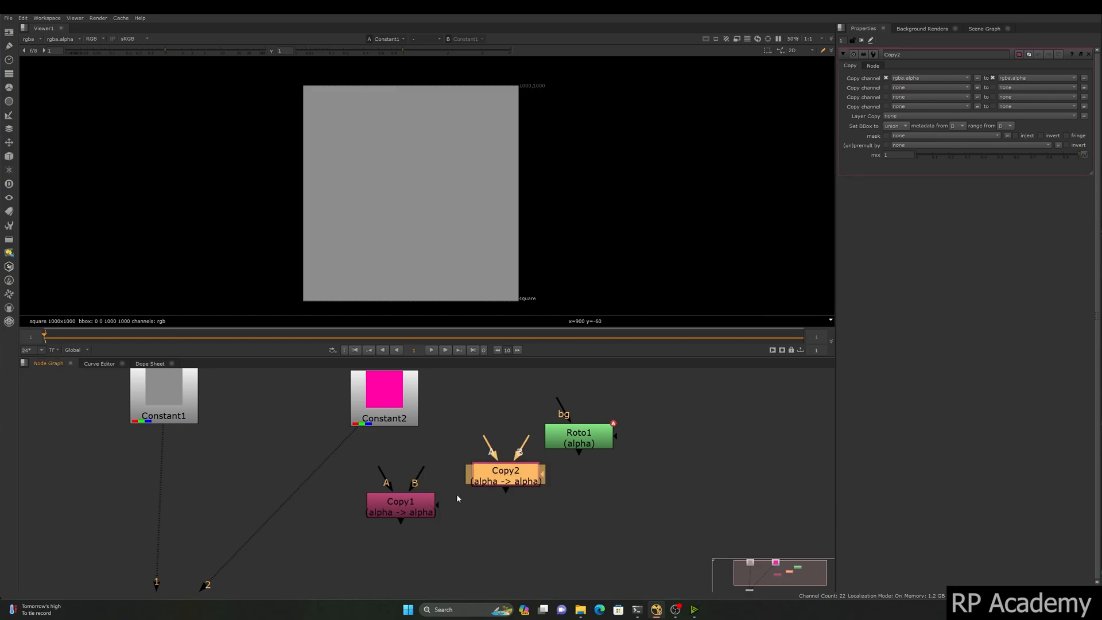
drag(525, 478, 533, 497)
key(Delete)
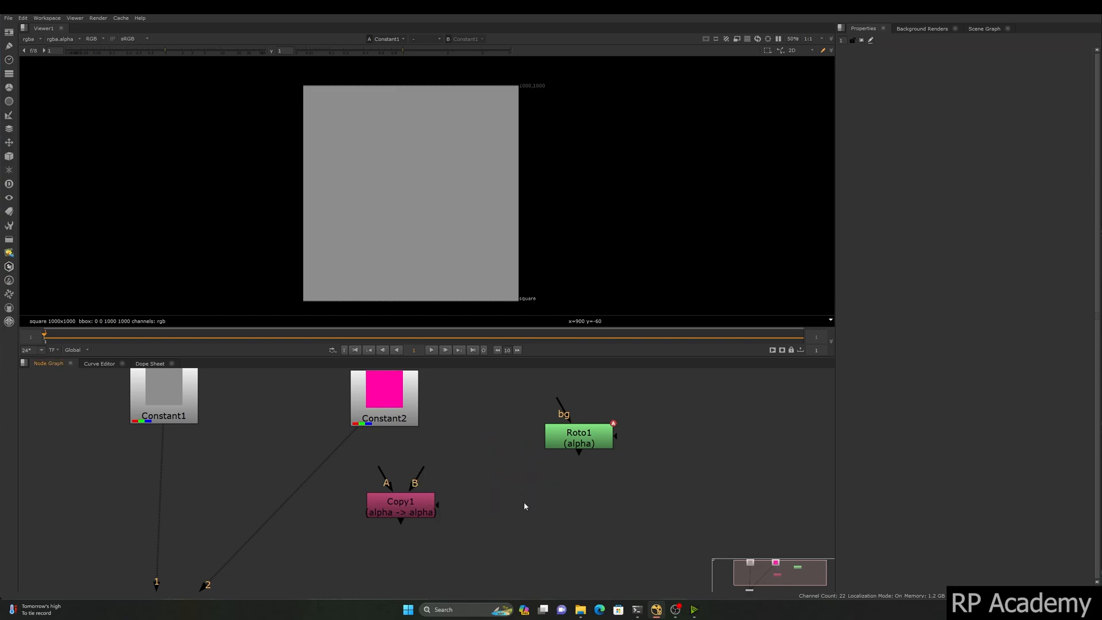
Step: Place the Copy node under the pink Constant with its B input connected to that Constant
middle_drag(512, 500, 504, 474)
scroll(492, 478, down, 3)
mouse_move(407, 481)
mouse_down()
mouse_move(403, 498)
mouse_move(409, 437)
mouse_move(412, 492)
mouse_up()
middle_drag(428, 483, 395, 439)
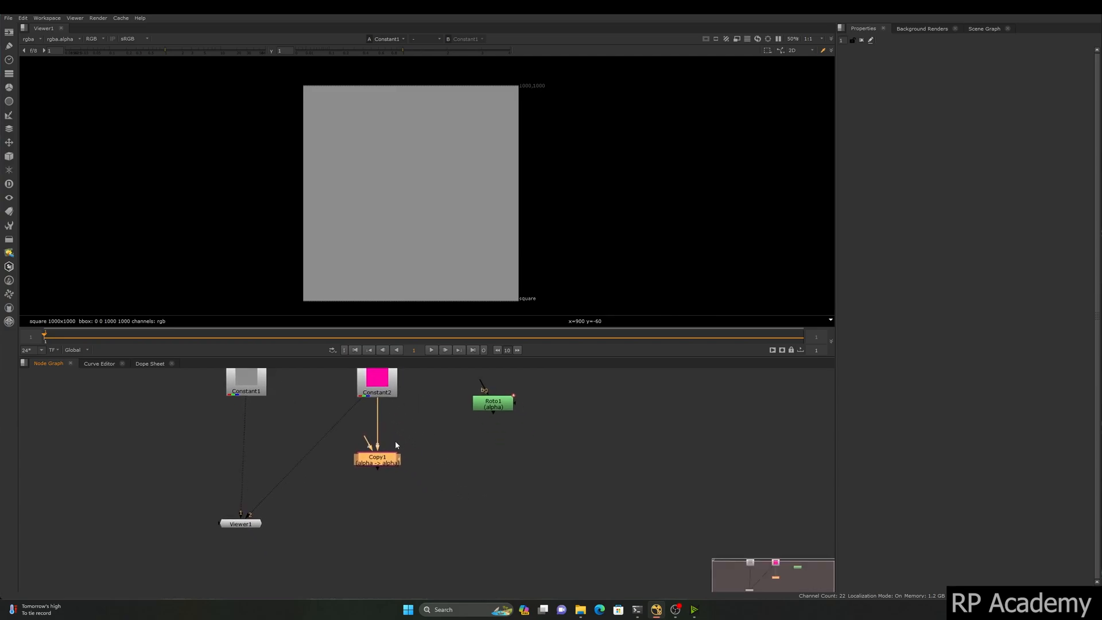
scroll(395, 440, up, 3)
click(384, 445)
middle_drag(383, 398, 371, 437)
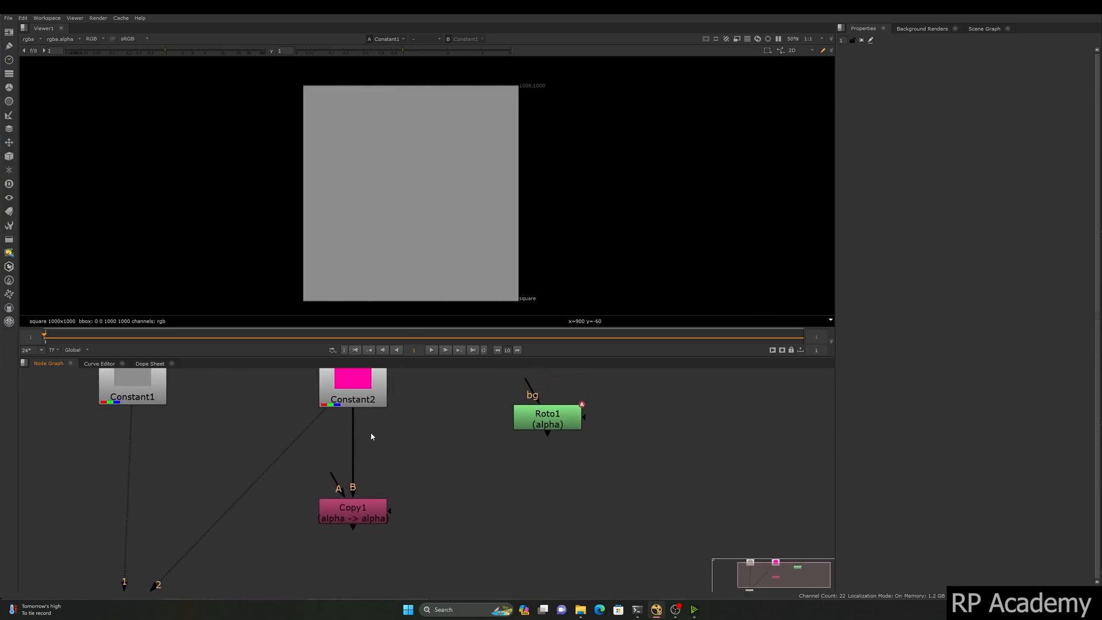
Step: Disconnect the Copy node from the pink Constant and leave it free-standing below
drag(353, 424, 386, 471)
middle_drag(365, 521, 377, 483)
drag(377, 481, 398, 500)
click(474, 441)
drag(484, 438, 343, 522)
middle_drag(471, 439, 440, 480)
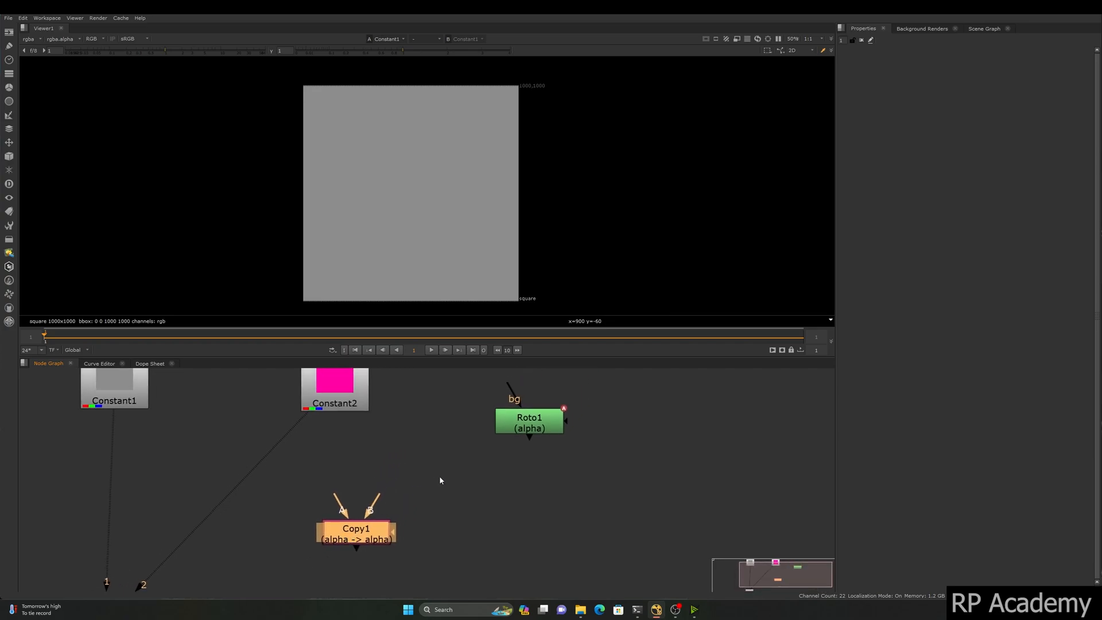
scroll(440, 481, down, 3)
drag(370, 497, 341, 475)
click(449, 487)
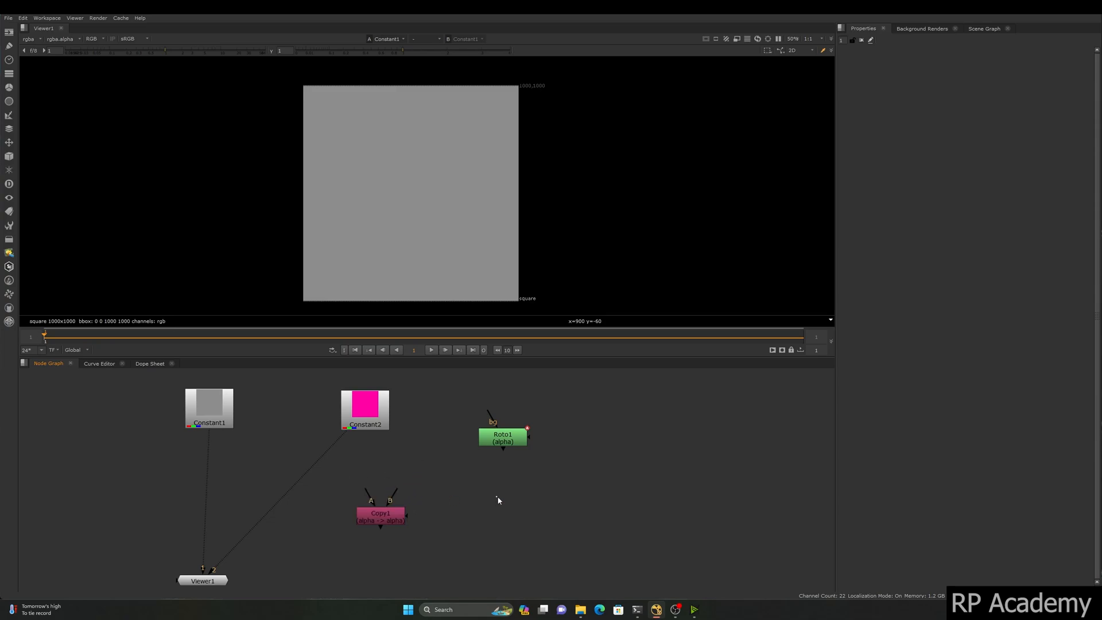
Step: Disable the unconnected Copy node
drag(424, 500, 334, 557)
key(d)
click(499, 505)
drag(460, 468, 358, 530)
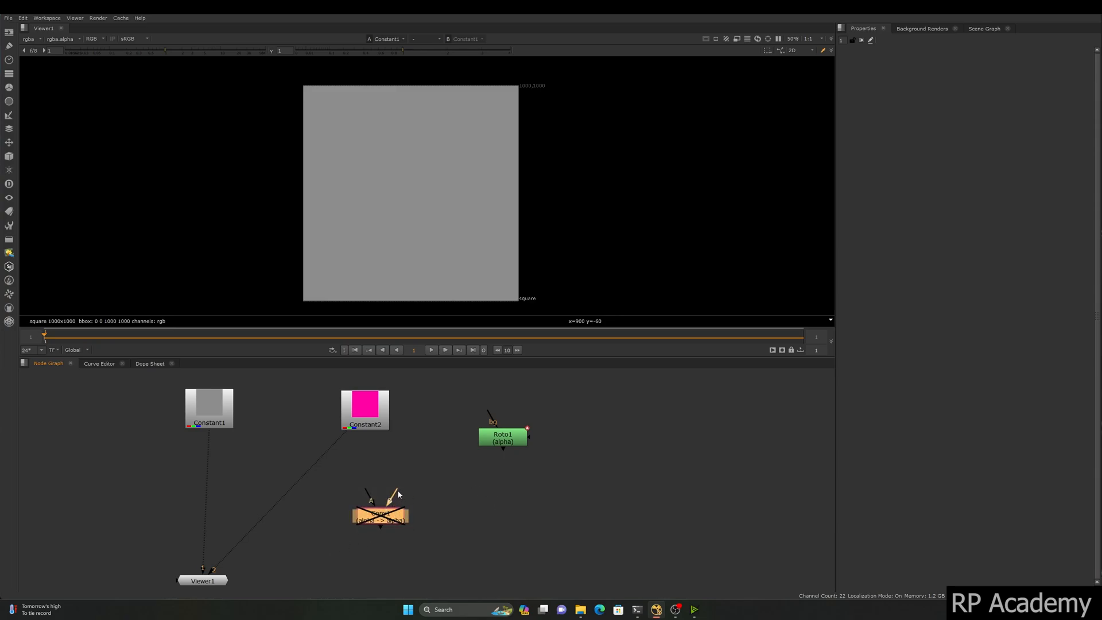
Step: Connect the Copy node's B input to the pink Constant and its A input to the gray Constant
mouse_move(395, 492)
mouse_down()
mouse_move(383, 469)
mouse_move(402, 475)
mouse_up()
click(439, 471)
drag(438, 471, 327, 530)
mouse_move(392, 521)
mouse_down()
mouse_move(321, 464)
mouse_move(391, 484)
mouse_move(295, 475)
mouse_move(286, 451)
mouse_move(223, 409)
mouse_move(244, 422)
mouse_up()
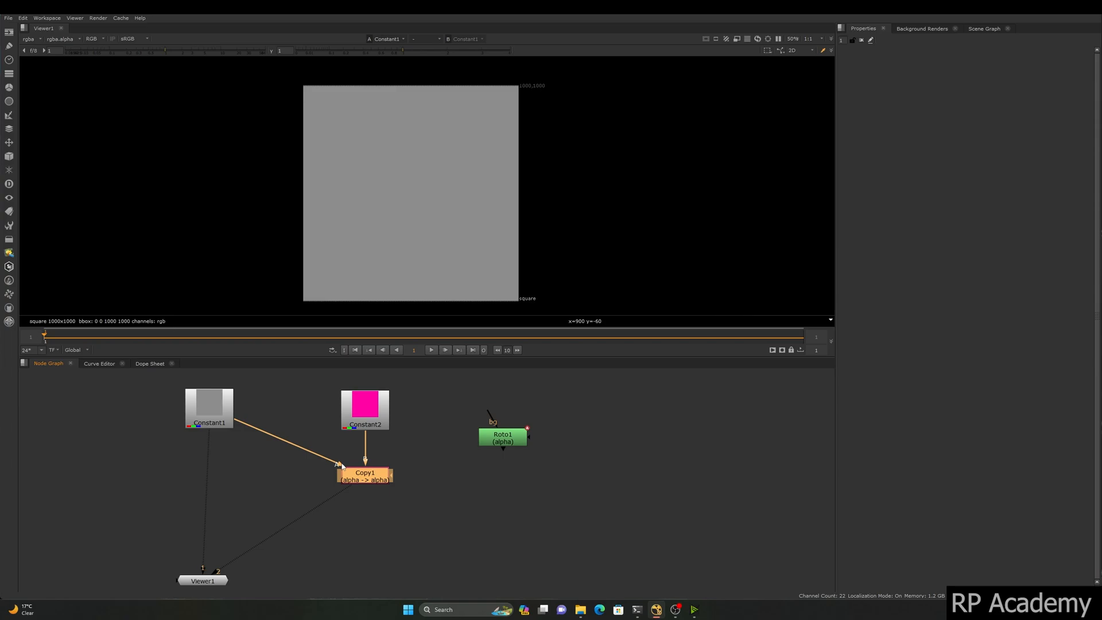
Step: View the pink Constant and the Copy node's output in turn through the viewer's first input
click(374, 419)
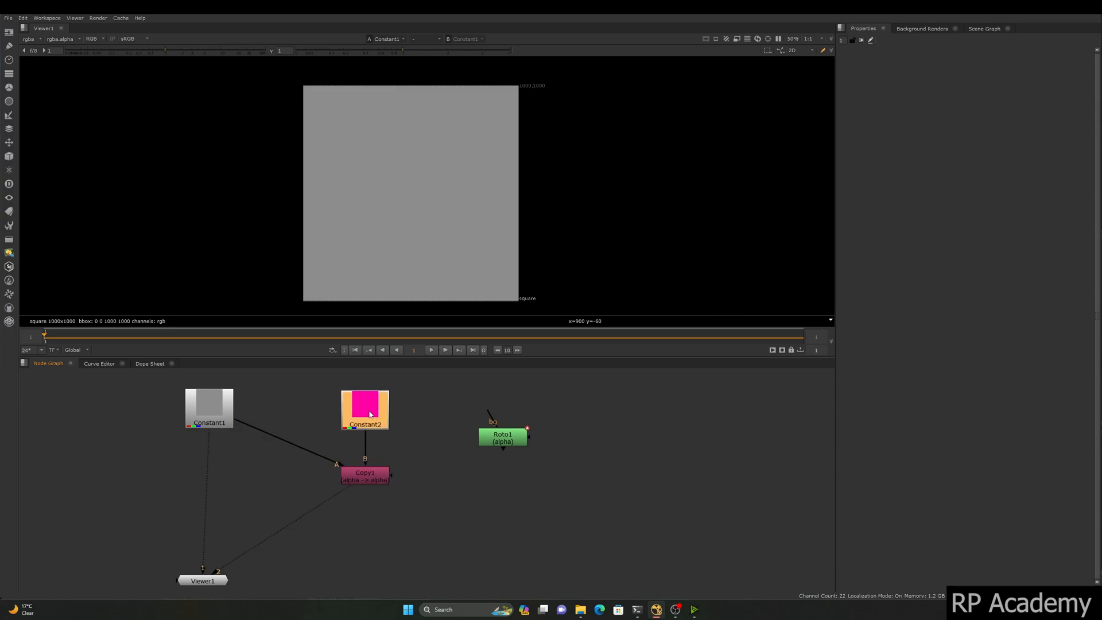
key(1)
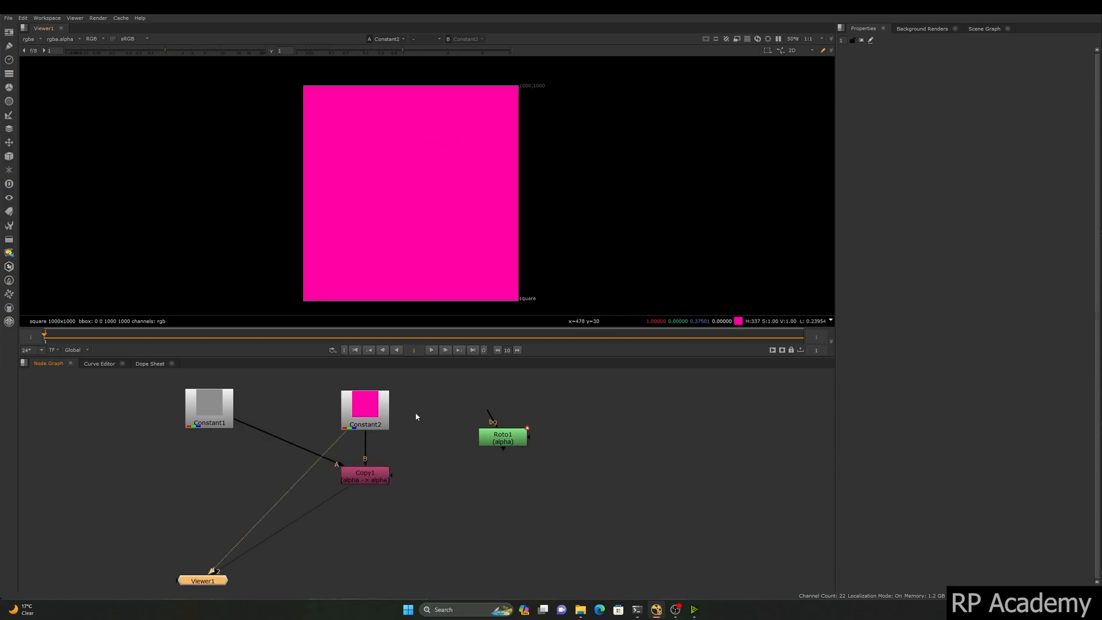
click(366, 476)
key(1)
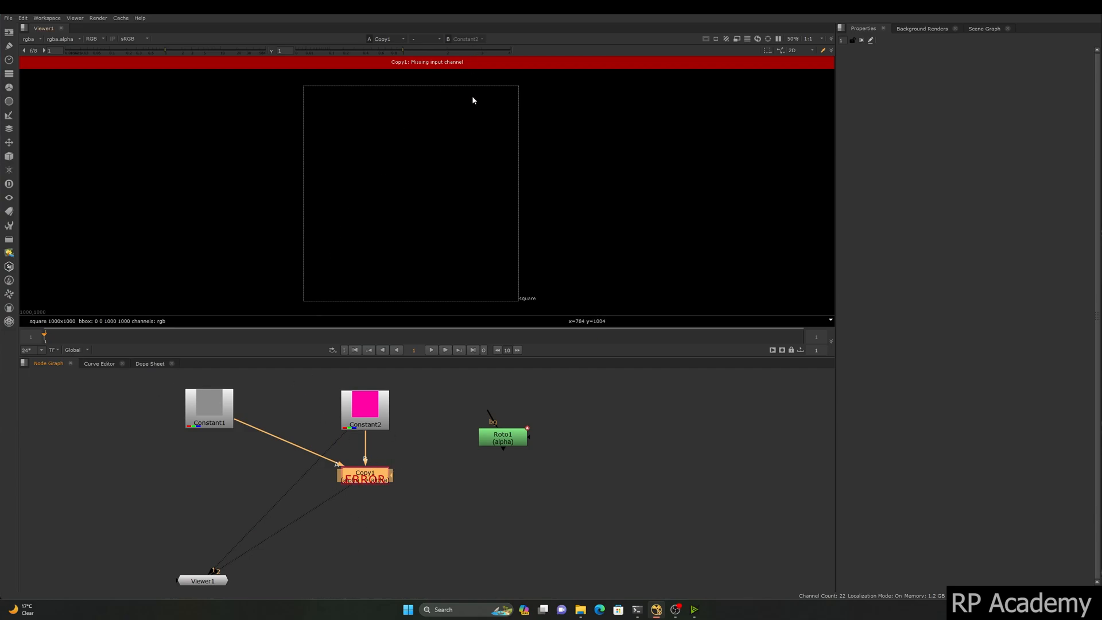
Step: Reconnect the Copy node's A input to the Roto node, tidy the Roto's position and select the Copy node
drag(240, 426, 503, 454)
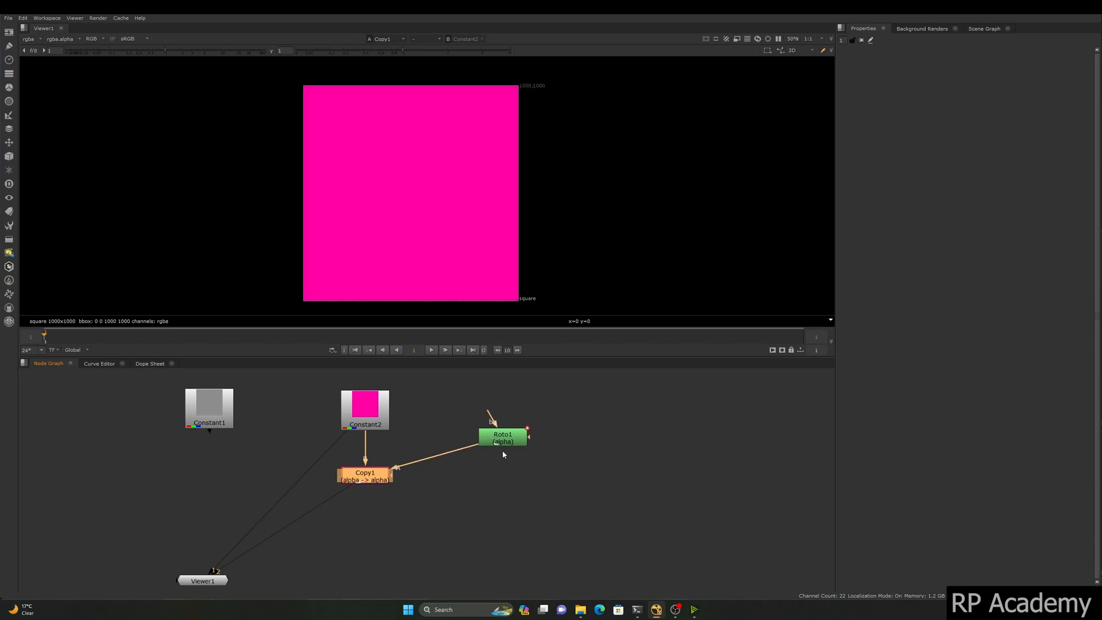
drag(485, 440, 432, 468)
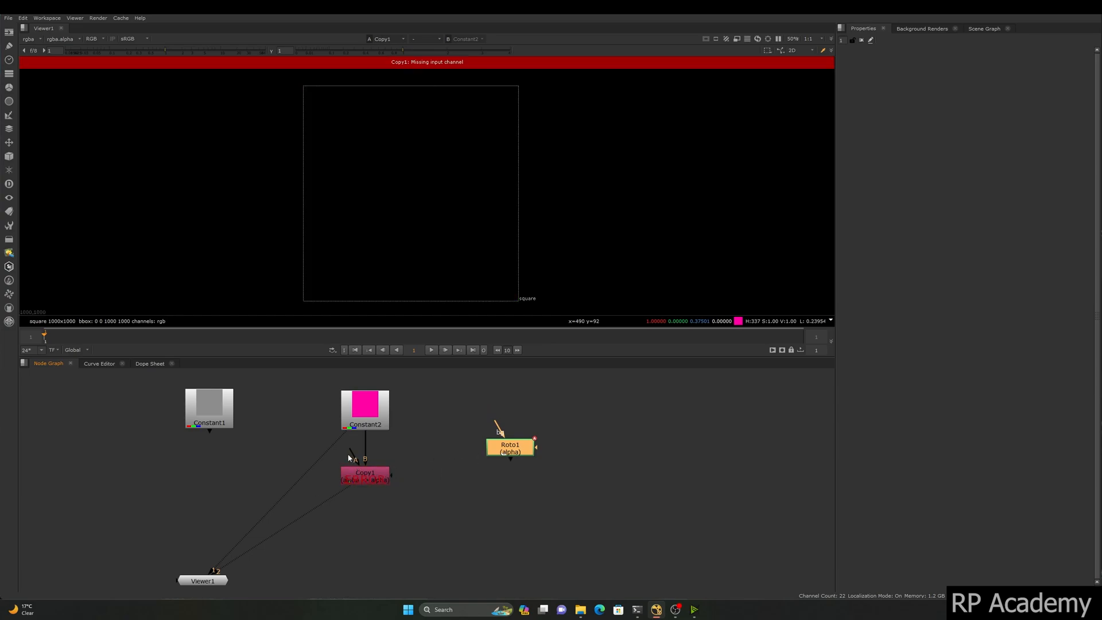
drag(353, 460, 411, 445)
drag(348, 456, 511, 455)
drag(512, 456, 517, 444)
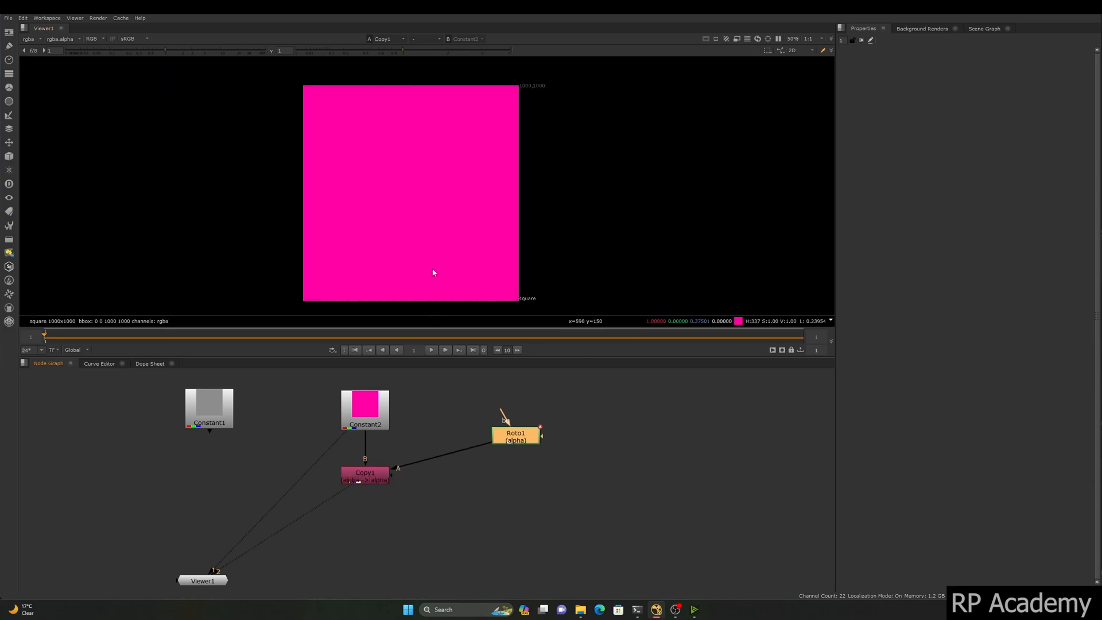
click(361, 478)
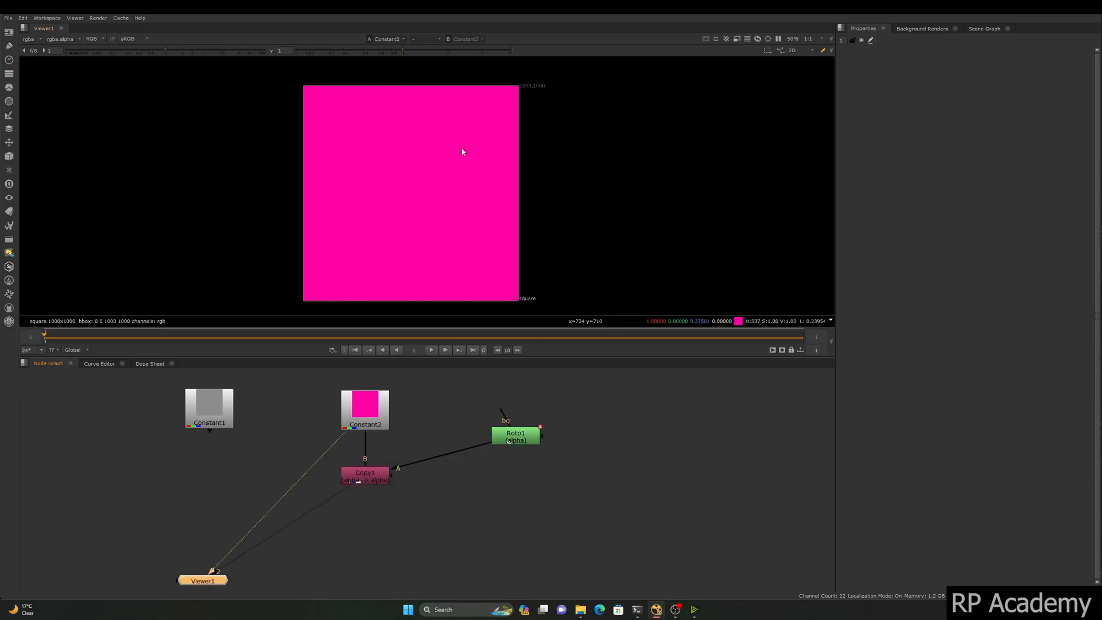
Step: Compare the alpha channels of the pink Constant and the Copy node's output in the viewer
key(2)
key(a)
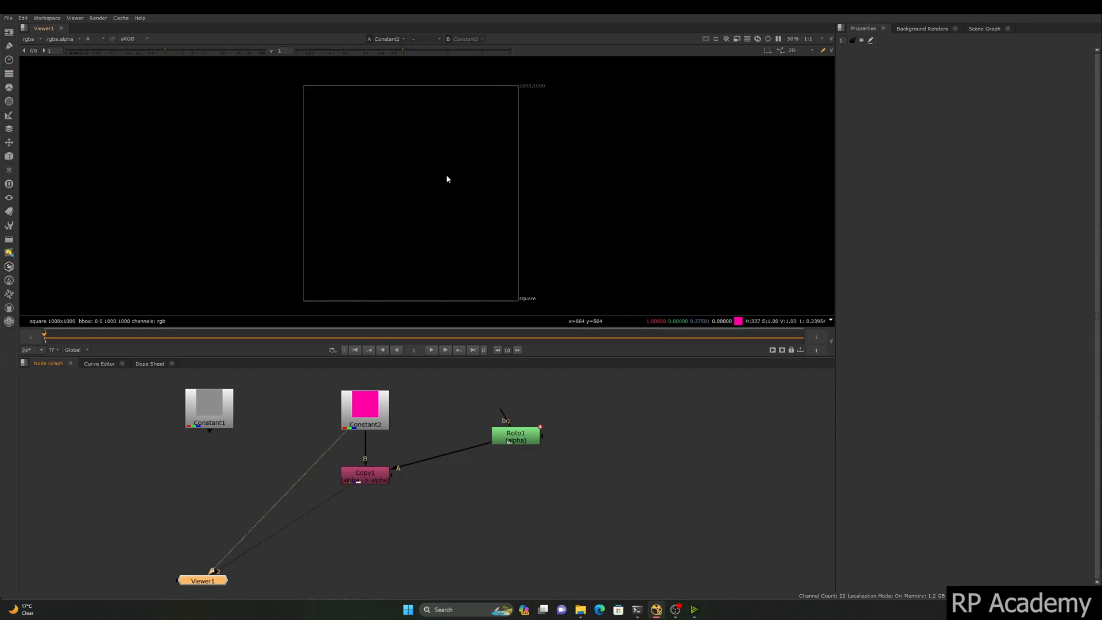
key(a)
key(1)
key(a)
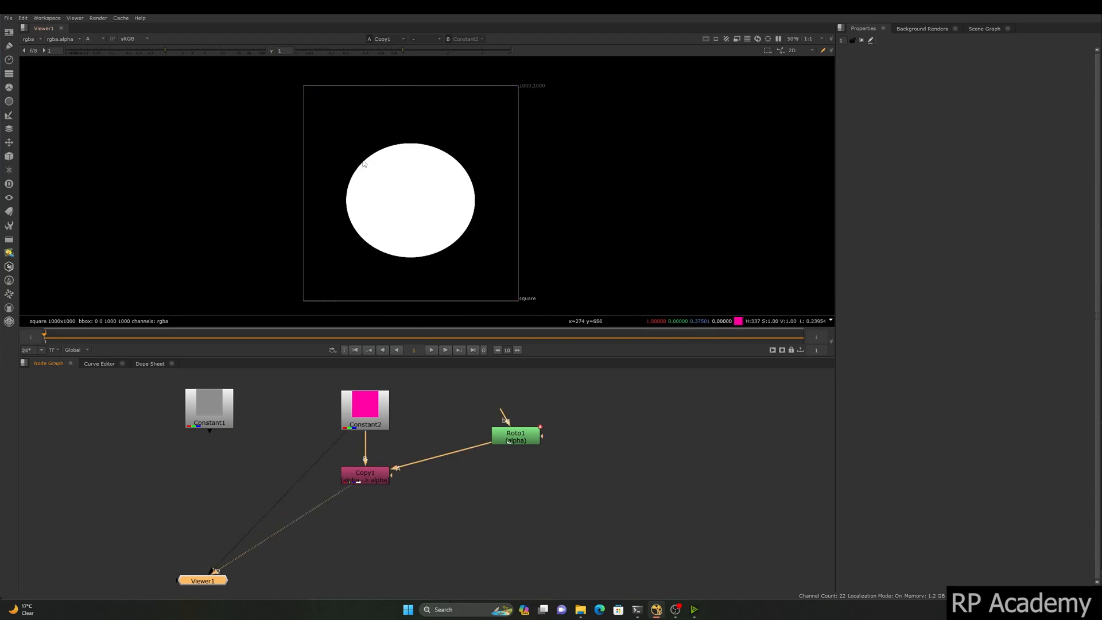
key(a)
drag(409, 452, 352, 494)
drag(415, 383, 320, 459)
click(481, 408)
drag(494, 412, 540, 493)
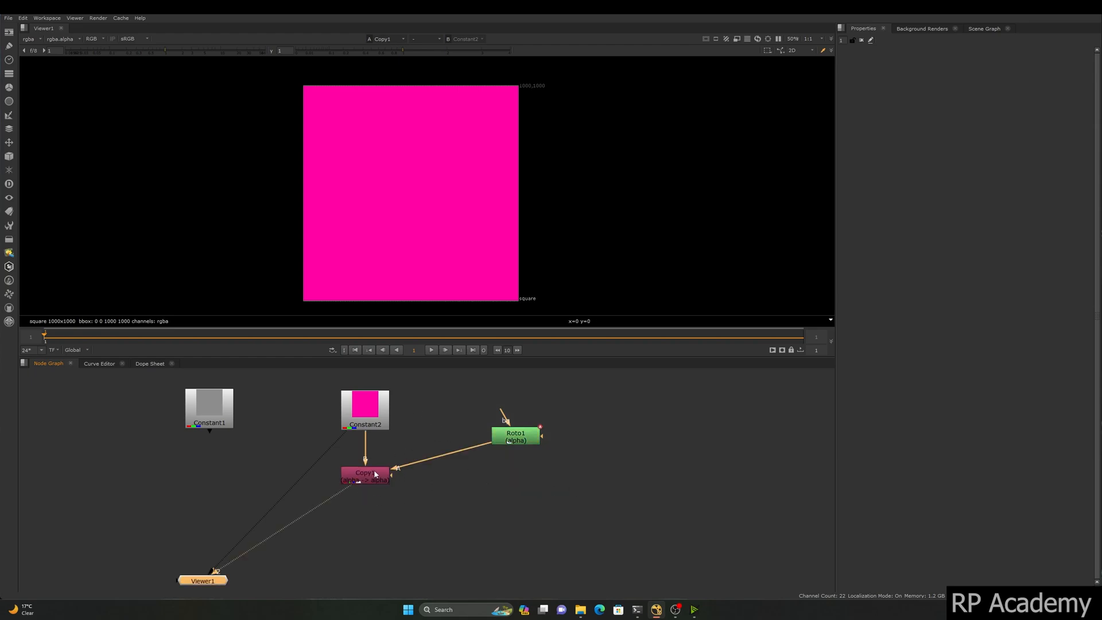
Step: Switch the viewer back and forth between the Copy output's color and its alpha, and select the Copy node
key(a)
key(a)
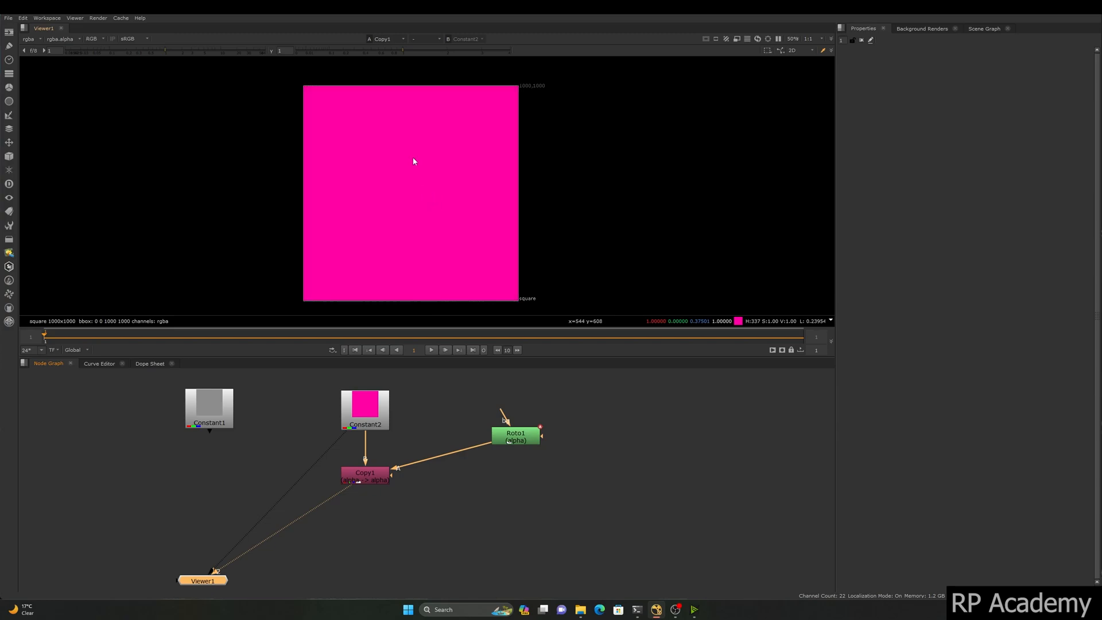
key(a)
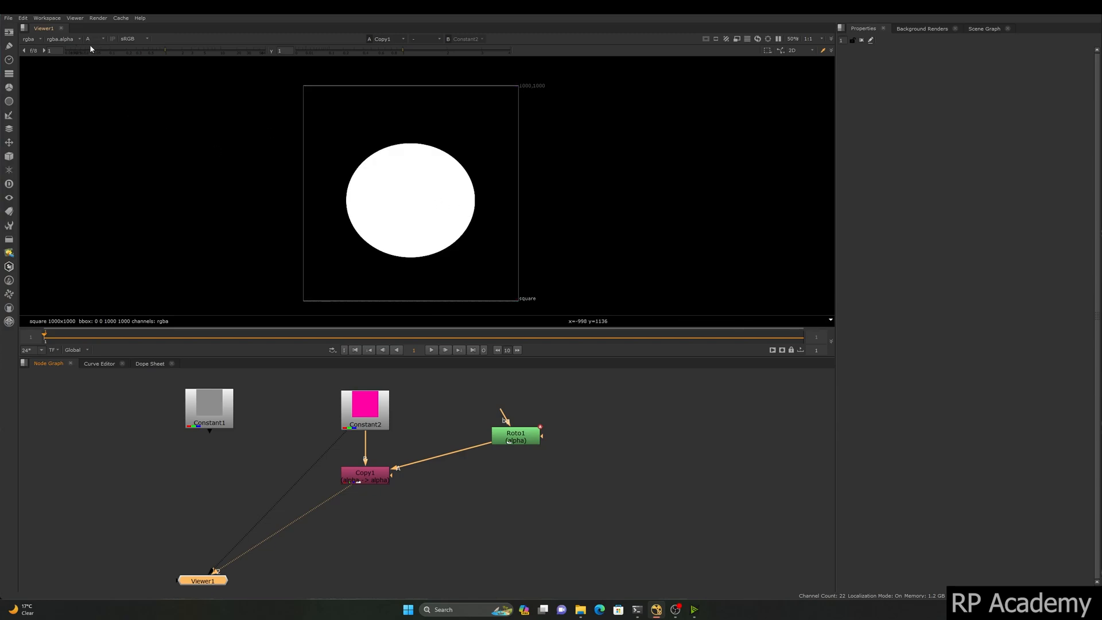
key(a)
key(a)
key(a)
click(415, 499)
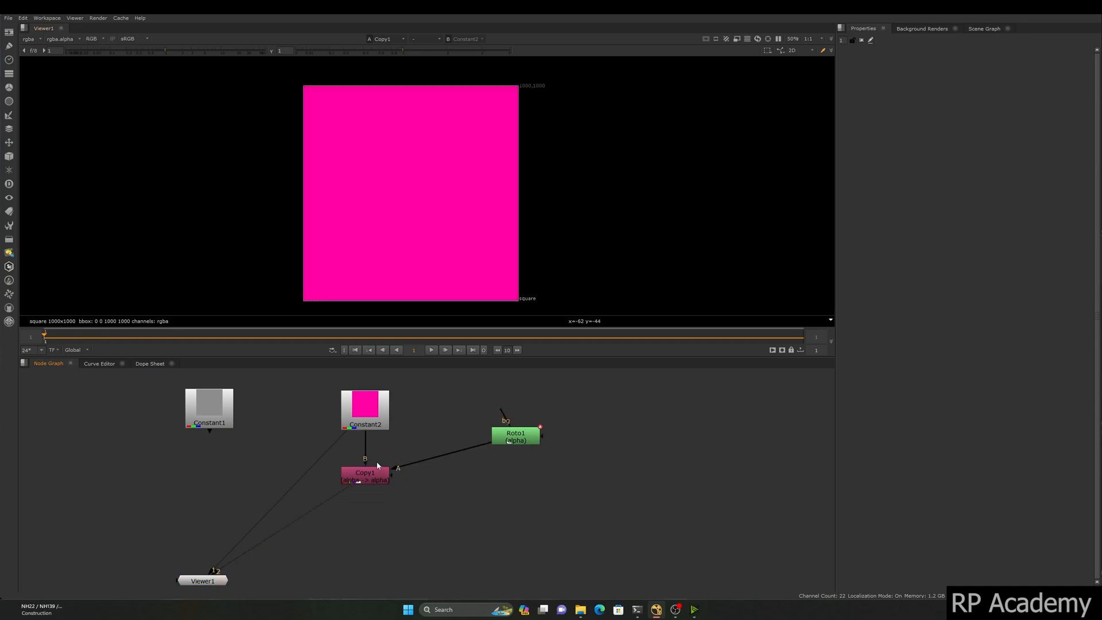
drag(299, 446, 405, 498)
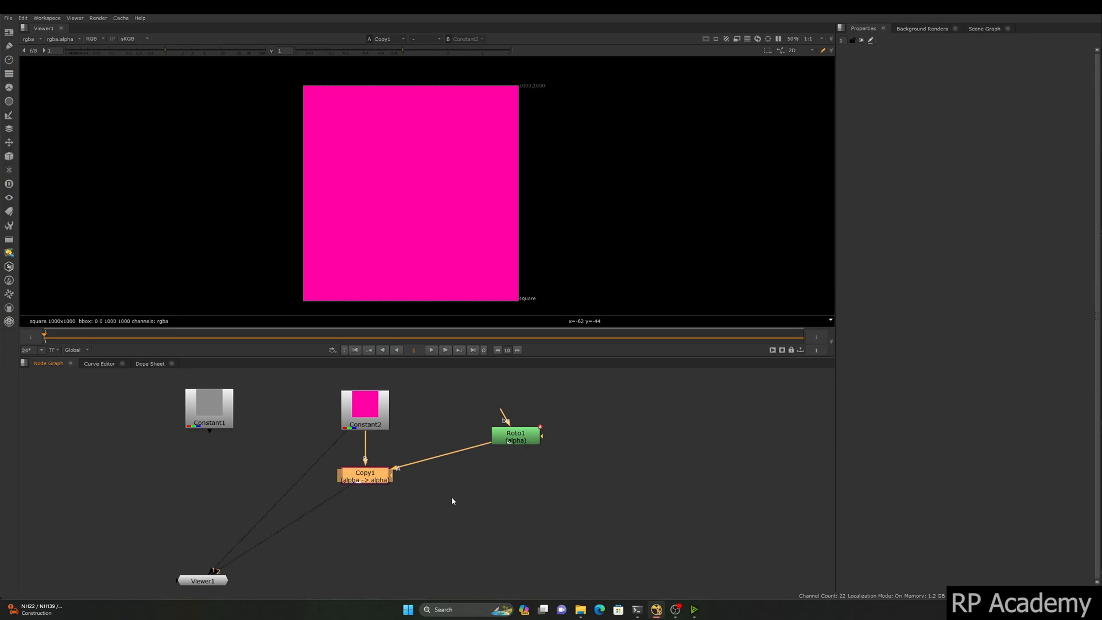
Step: Add an unconnected Roto node to examine its output layer choices, and delete it
click(541, 493)
key(o)
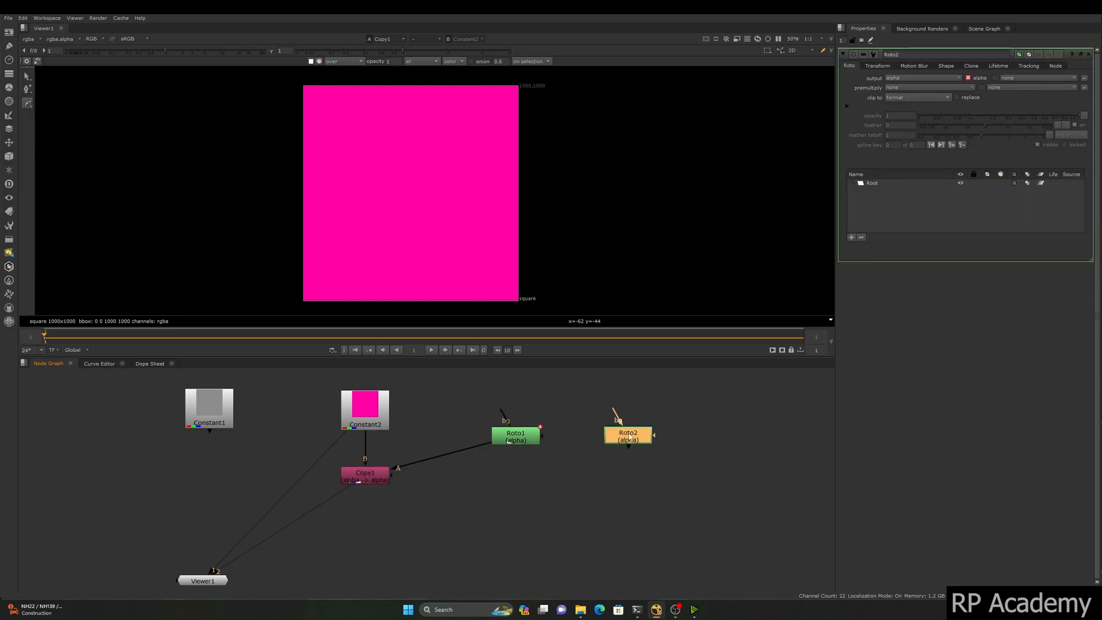
click(907, 81)
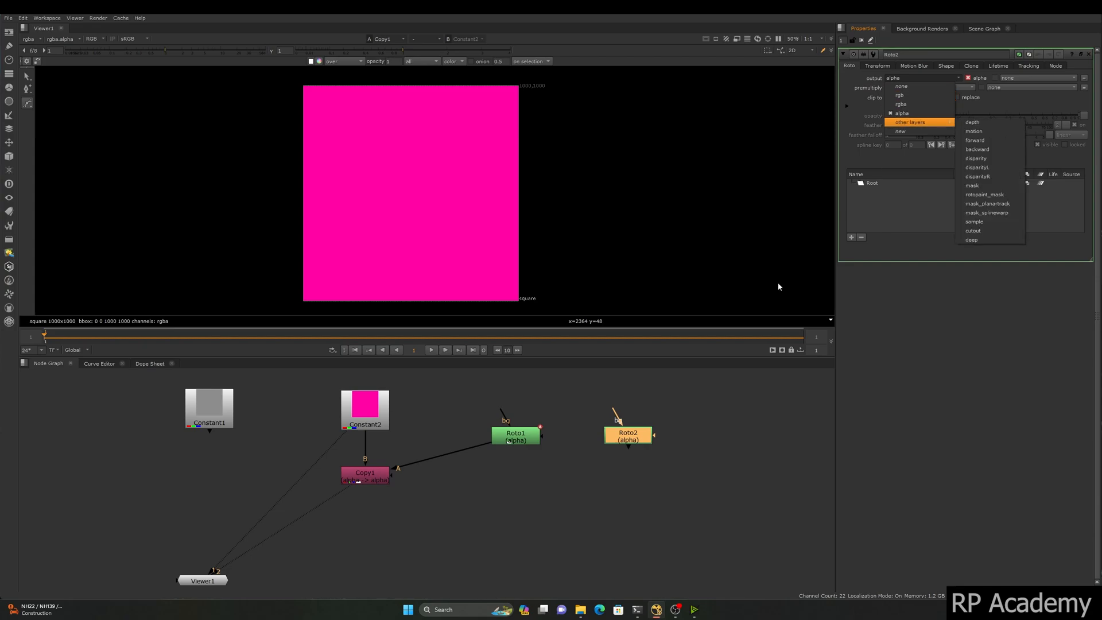
click(652, 475)
click(629, 435)
key(Delete)
Step: Line the Roto node up with the Copy node and create a Premult node below the Copy
drag(404, 449, 328, 501)
drag(509, 435, 507, 469)
click(379, 545)
key(Tab)
text(pre)
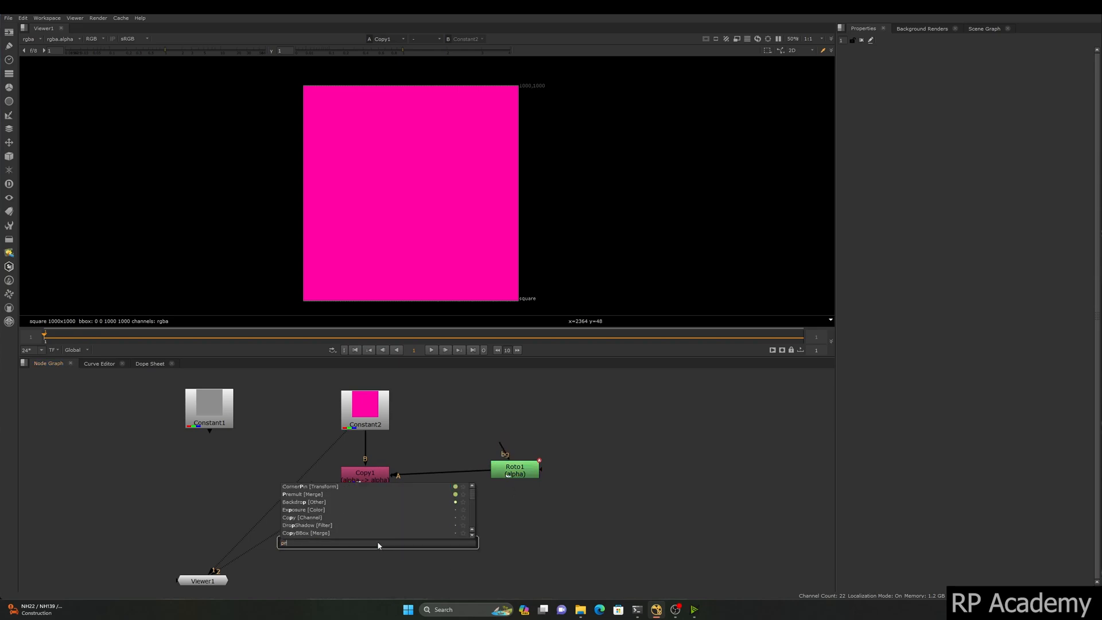
key(Down)
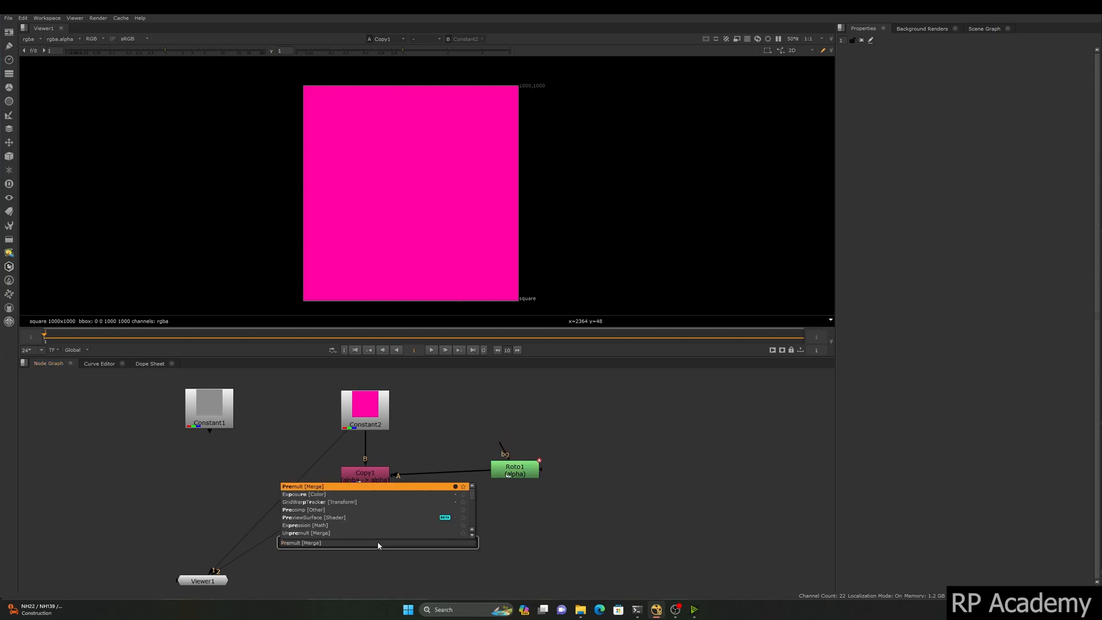
key(Return)
Step: Connect the Premult node to the Copy node's output and view it through the viewer's second input
mouse_move(380, 543)
mouse_down()
mouse_move(370, 538)
mouse_move(385, 528)
mouse_move(371, 540)
mouse_up()
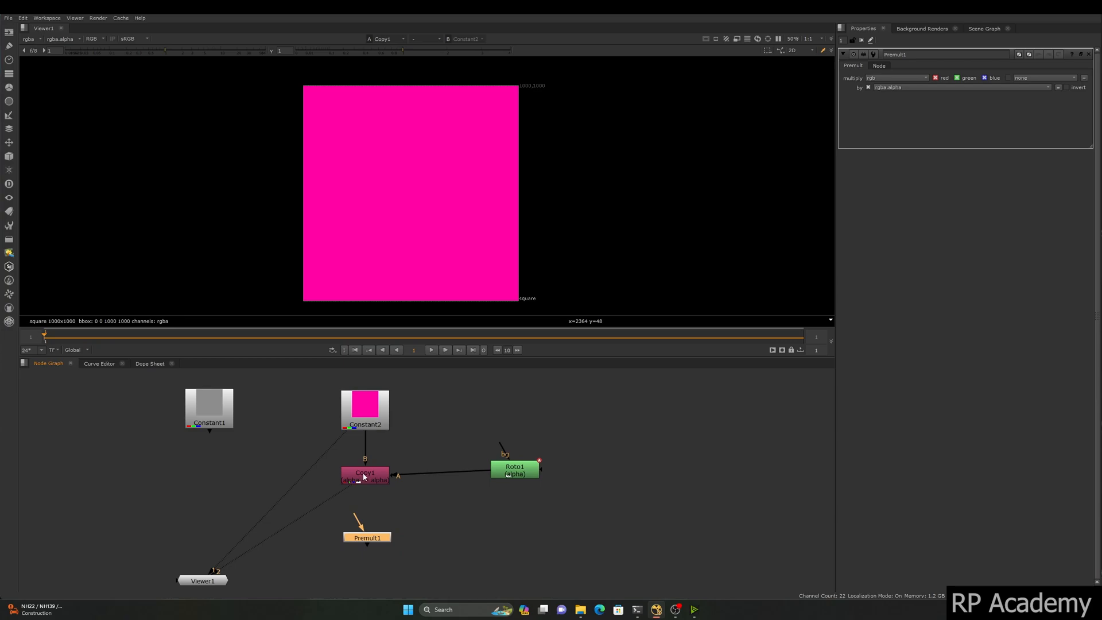
mouse_move(377, 544)
mouse_down()
mouse_move(335, 530)
mouse_move(329, 511)
mouse_move(374, 524)
mouse_up()
drag(577, 434, 471, 508)
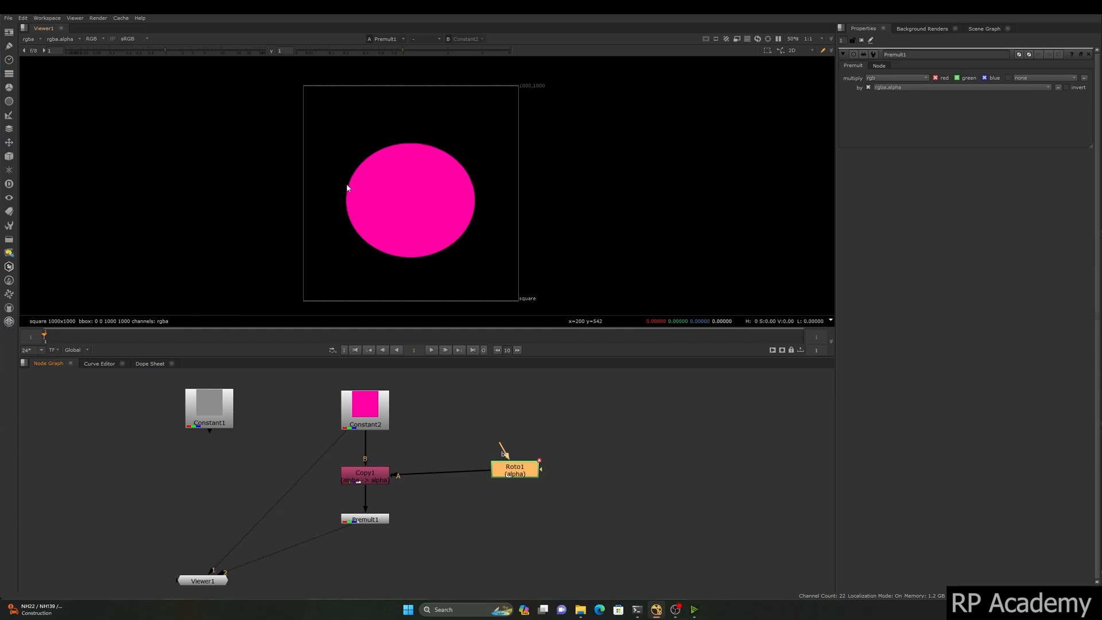
drag(427, 383, 334, 442)
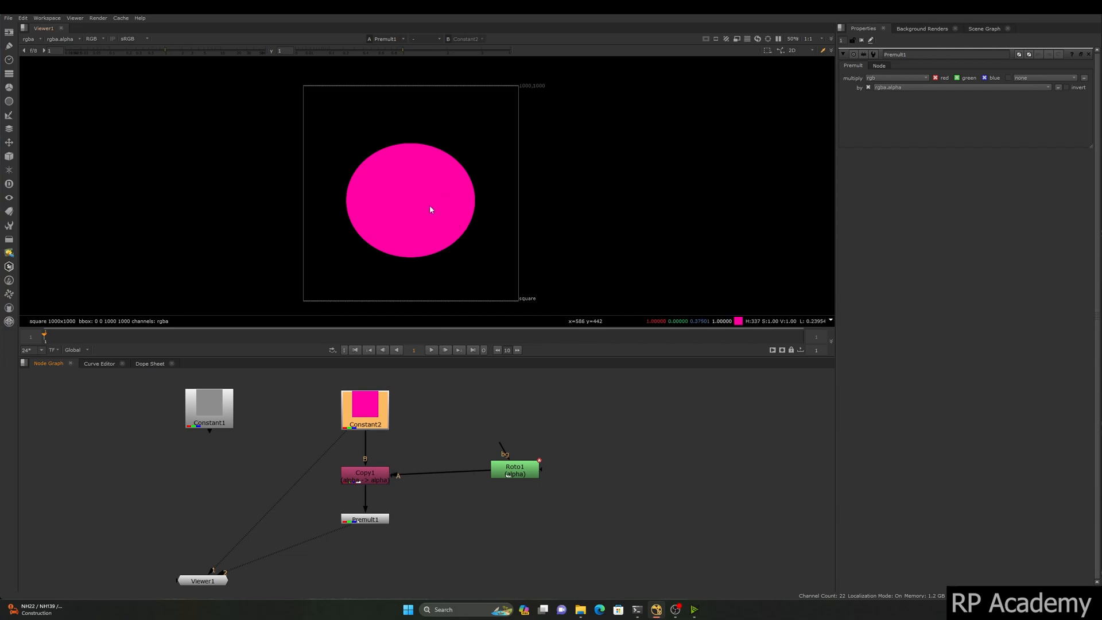
Step: Switch the Copy node's B input to the gray Constant and open the Roto node's properties
middle_drag(357, 453, 379, 441)
drag(385, 422, 230, 412)
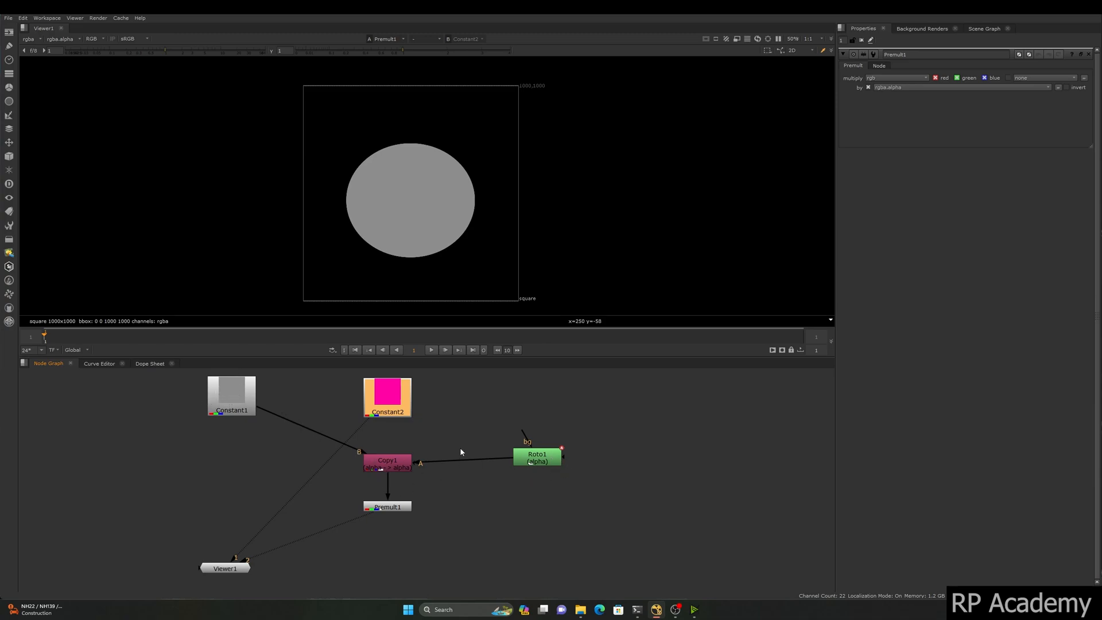
click(544, 461)
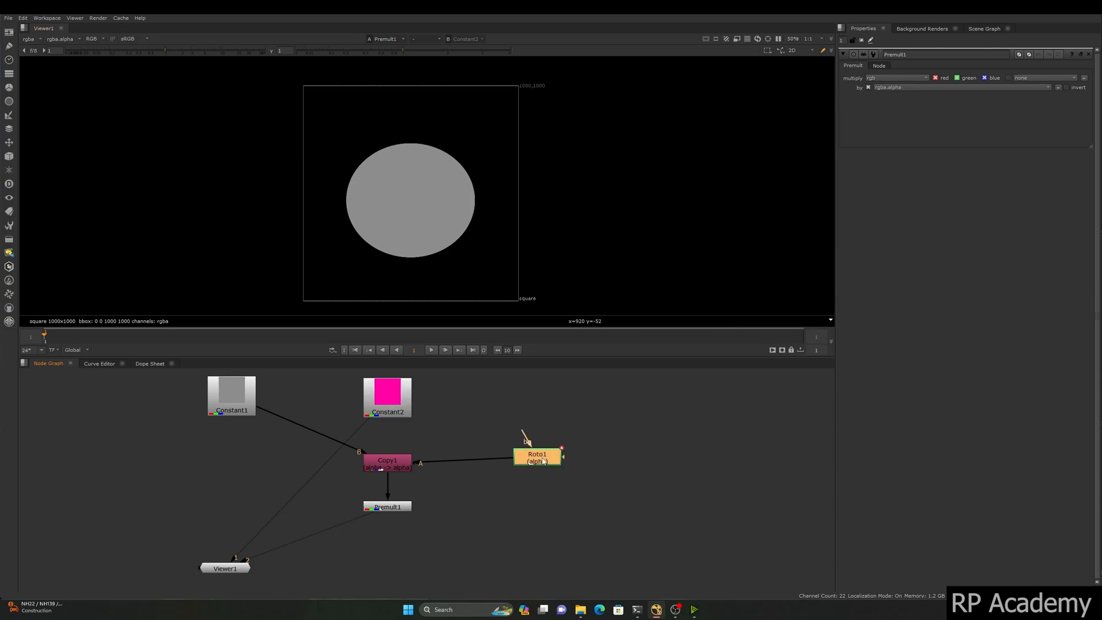
double_click(544, 461)
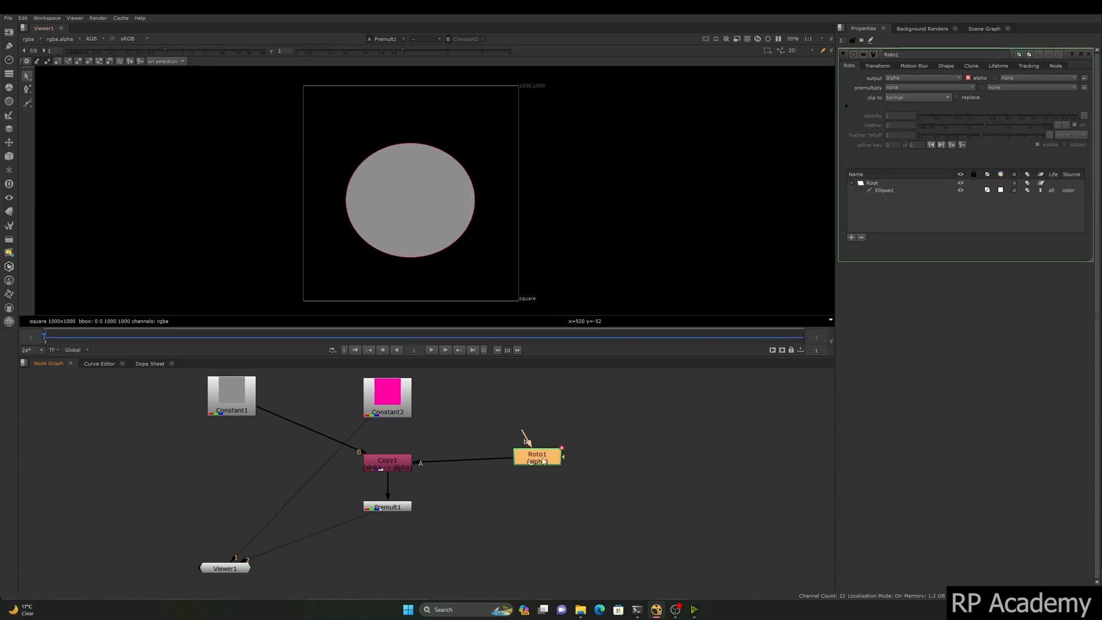
Step: Draw a small closed Bezier shape near the frame's upper-left corner in the Roto and reposition one of its points
click(27, 104)
click(325, 95)
click(312, 119)
click(362, 114)
click(348, 98)
click(325, 96)
click(310, 146)
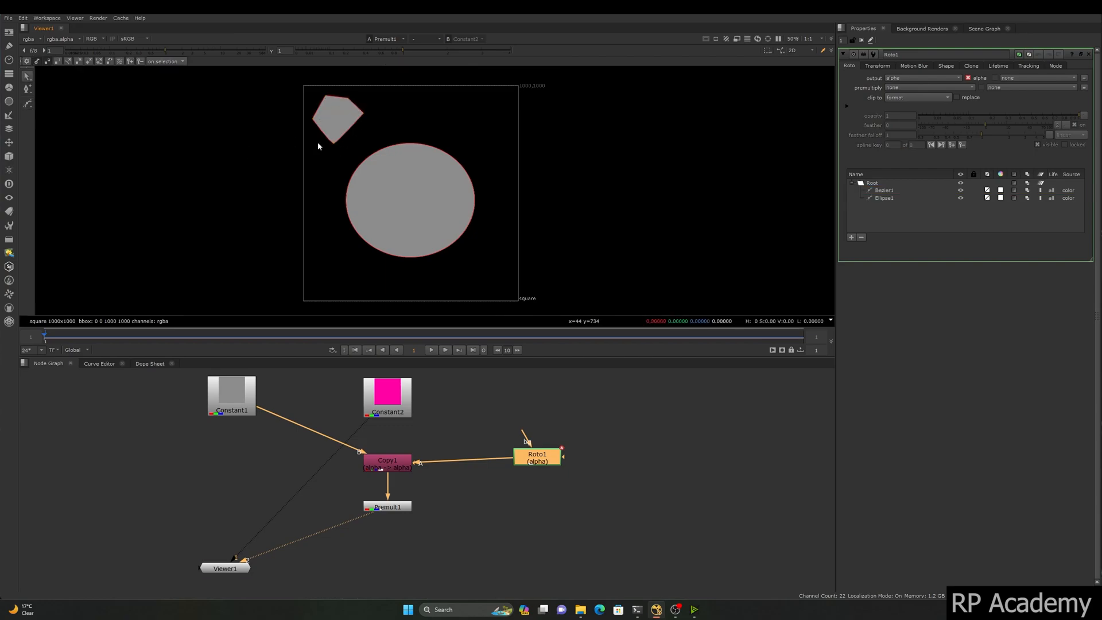
click(362, 136)
drag(363, 114, 371, 128)
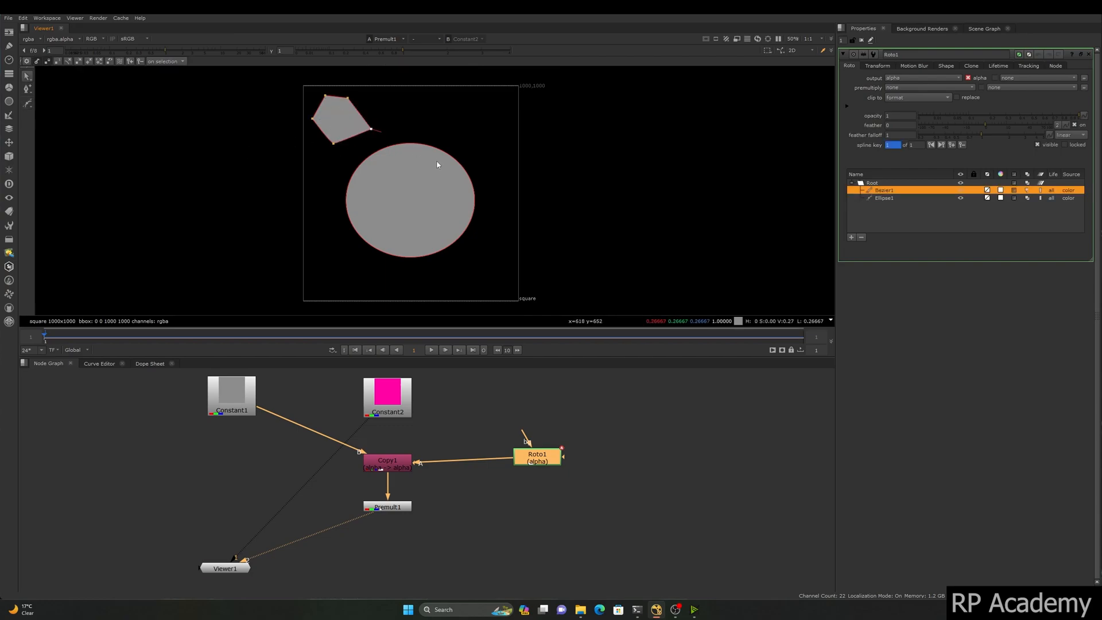
Step: Delete the Bezier shape and reconnect the Copy node's B input to the pink Constant
drag(249, 204, 482, 66)
key(Delete)
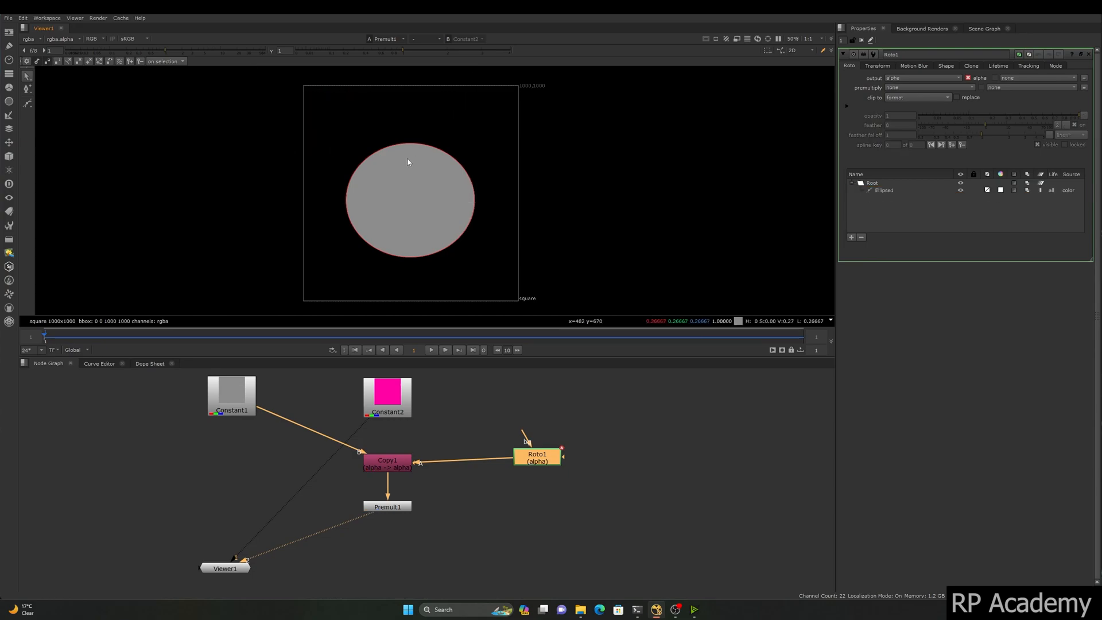
drag(266, 408, 388, 399)
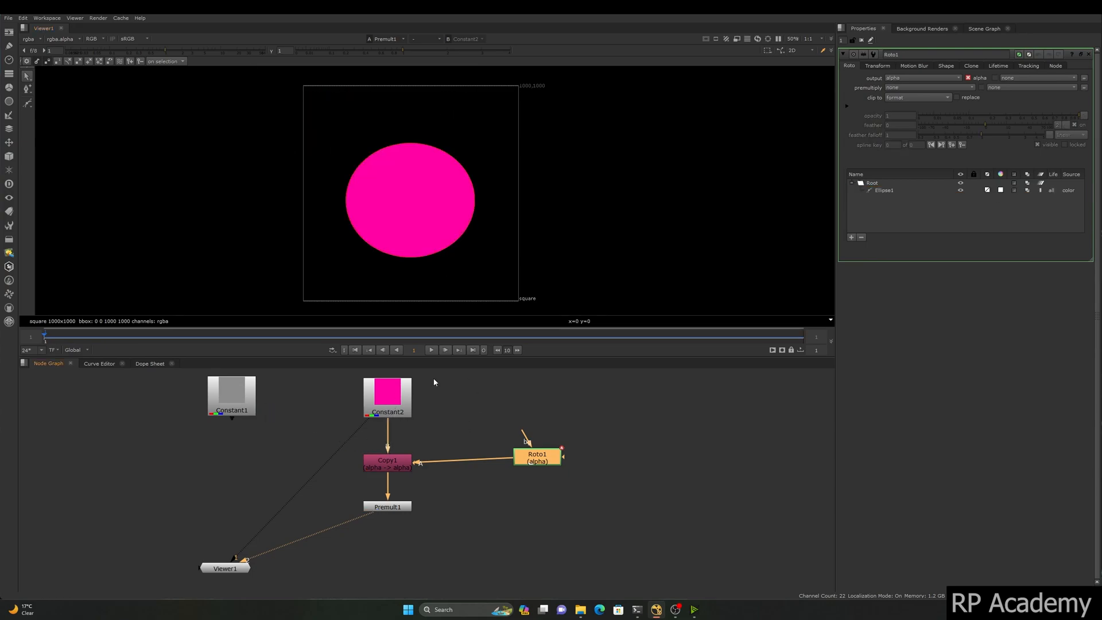
Step: Disconnect the pink Constant from the viewer and stack the Copy and Premult nodes closely beneath that Constant
drag(368, 423, 320, 451)
drag(386, 508, 392, 461)
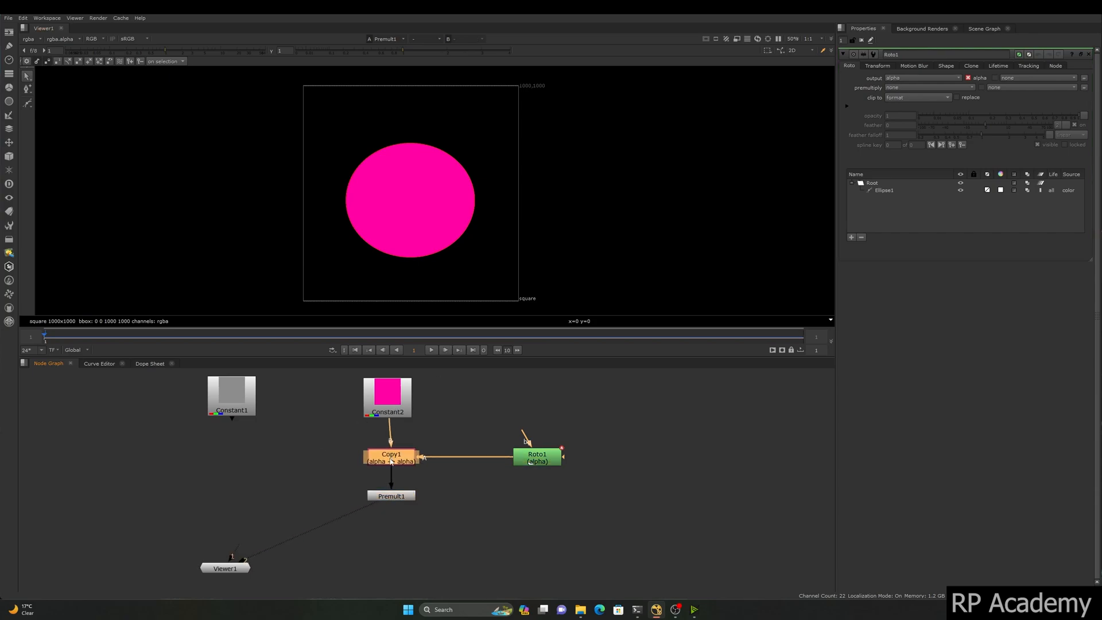
drag(389, 502, 402, 457)
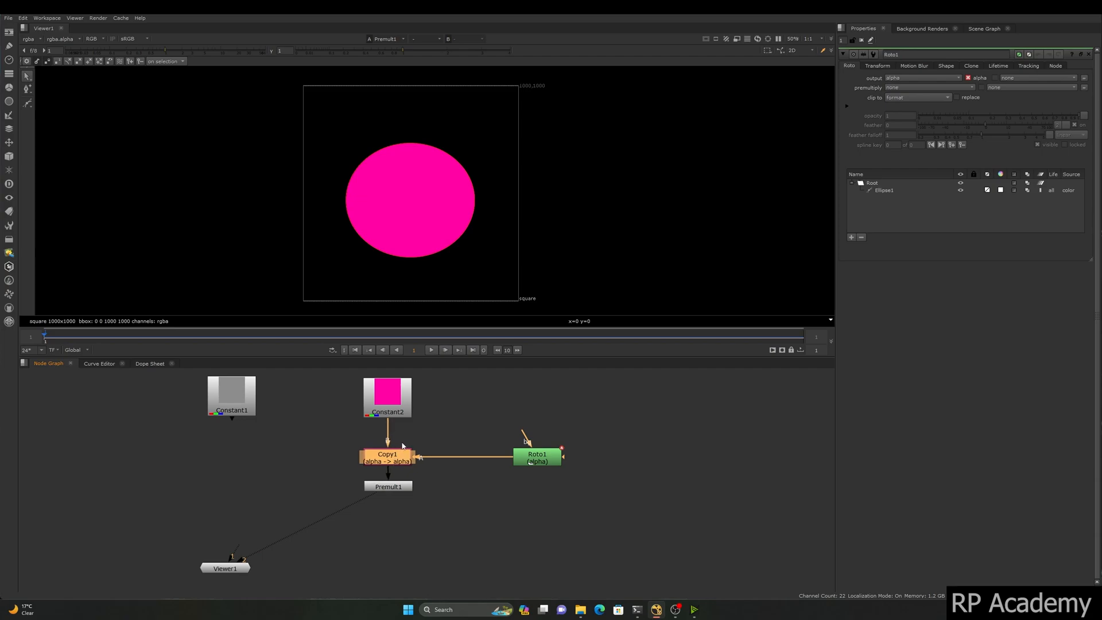
Step: Duplicate the gray Constant and place the copy between the gray and pink Constants
middle_drag(404, 449, 360, 483)
click(192, 437)
key(ctrl+c)
click(246, 431)
key(ctrl+v)
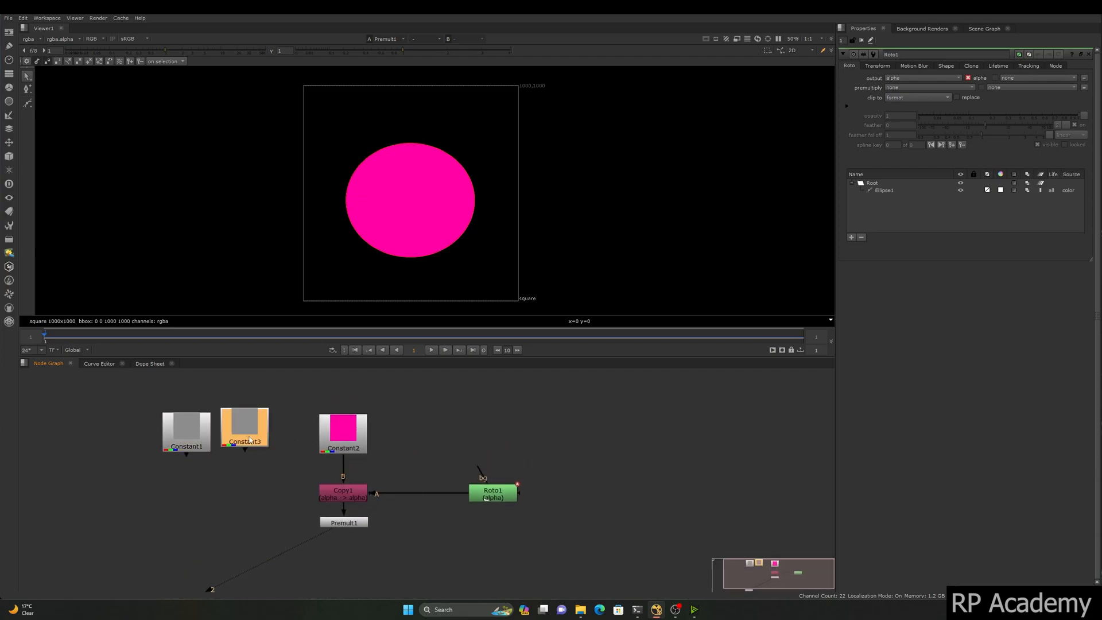
drag(249, 434, 269, 435)
Step: Change the duplicated Constant's color to yellow with the color picker
double_click(269, 434)
click(1067, 88)
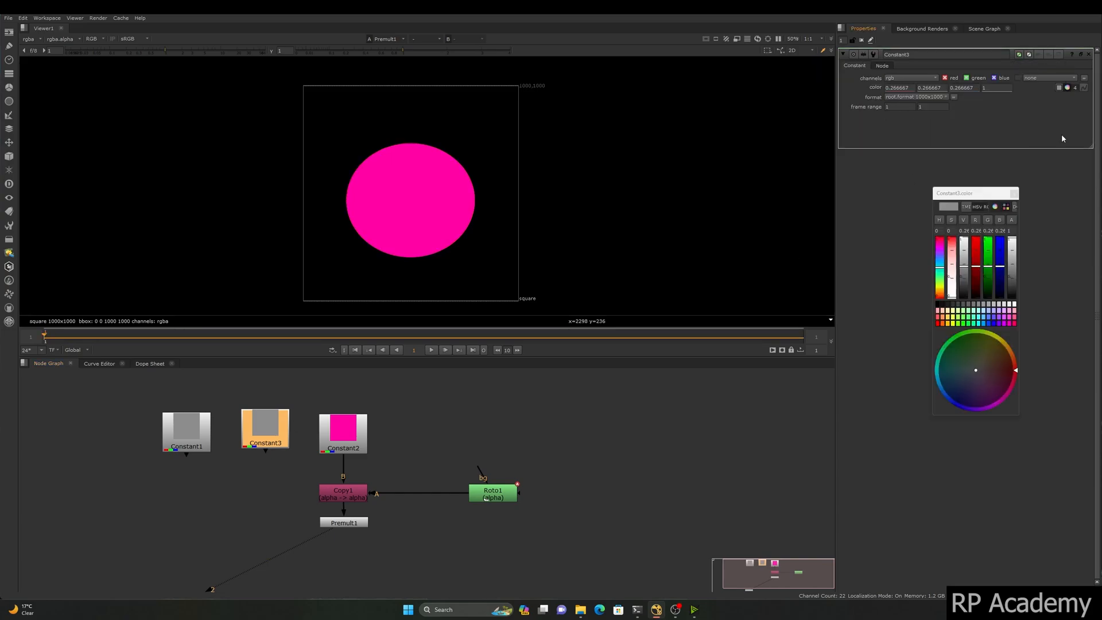
click(955, 323)
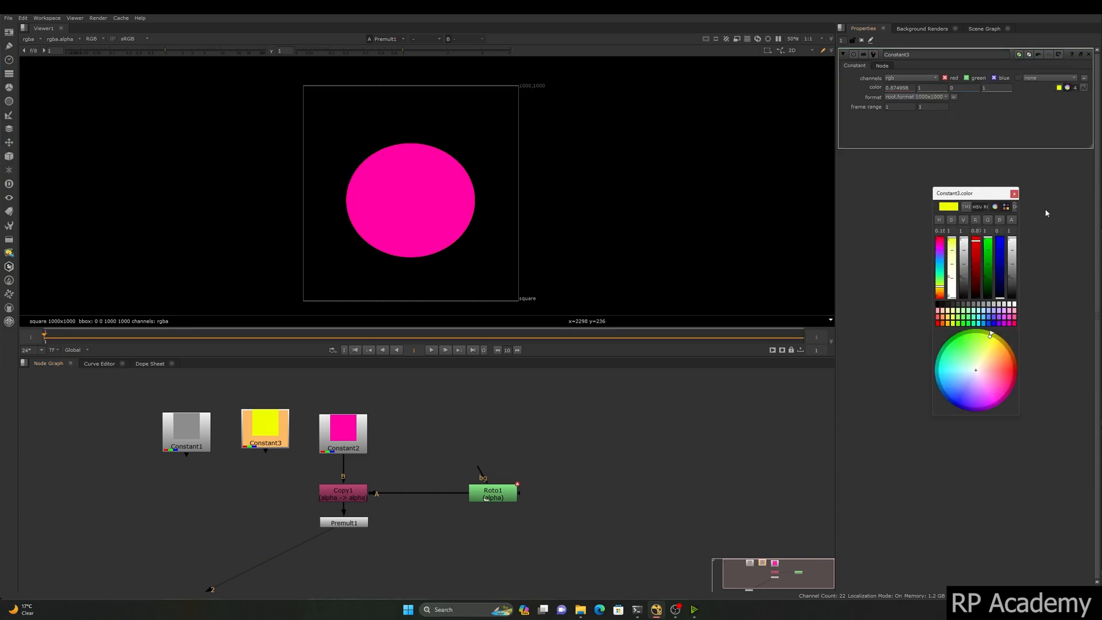
click(1015, 194)
Step: Move the Viewer node aside and duplicate the Copy and Premult nodes as a connected pair
middle_drag(346, 497, 385, 436)
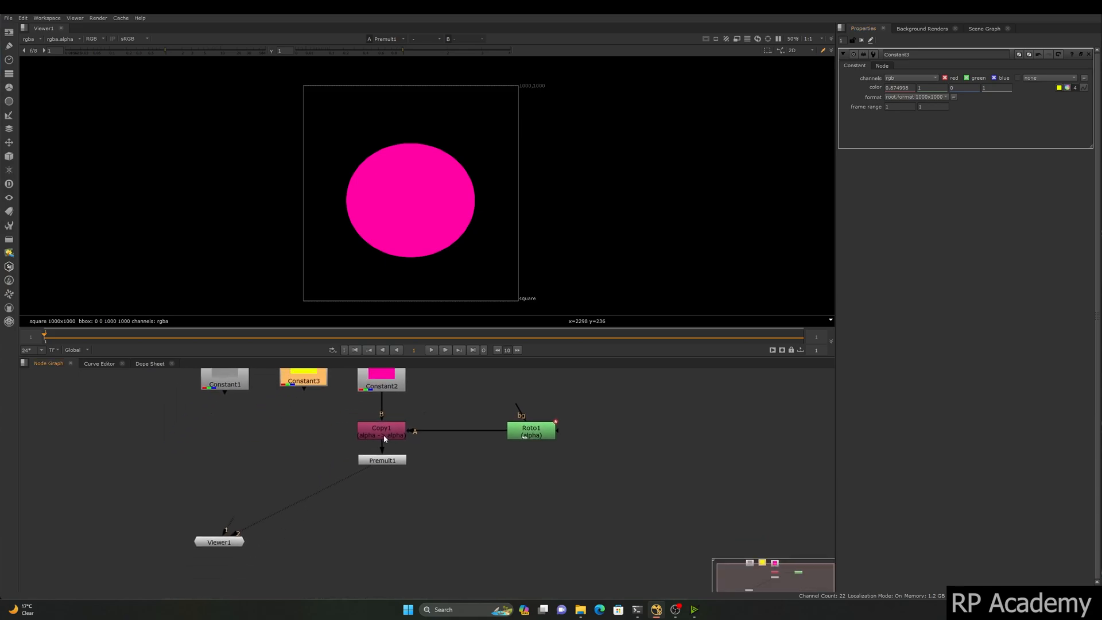
drag(230, 542, 431, 581)
middle_drag(392, 490, 383, 513)
drag(283, 530, 447, 433)
key(ctrl+c)
click(307, 470)
key(ctrl+v)
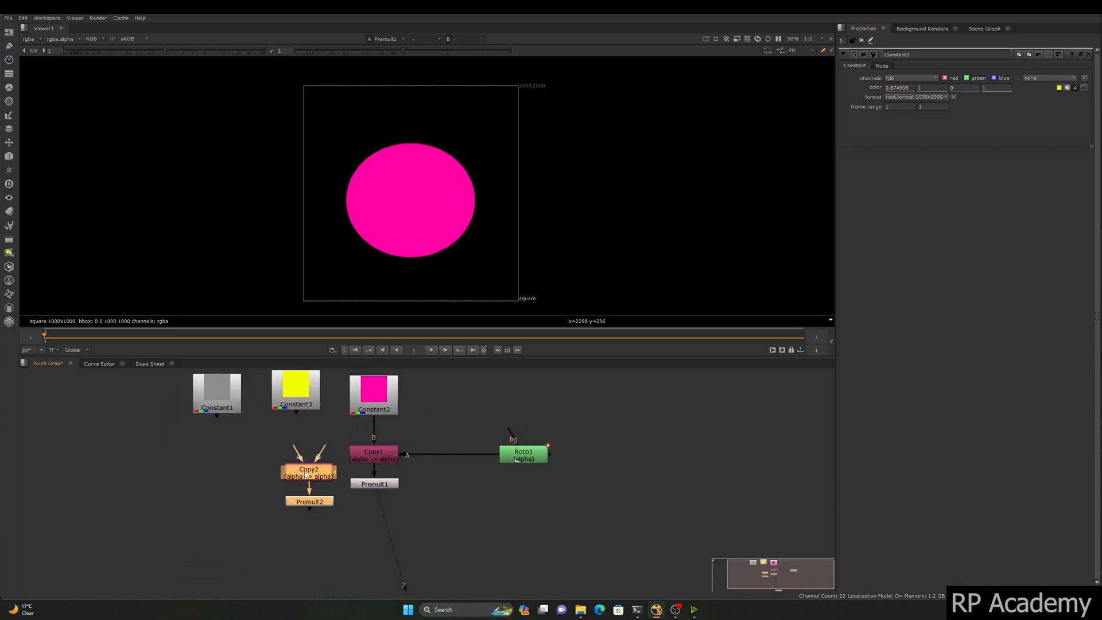
Step: Connect the yellow Constant to the duplicated Copy node's B input and move the gray Constant farther away
drag(305, 474, 266, 469)
drag(305, 385, 304, 386)
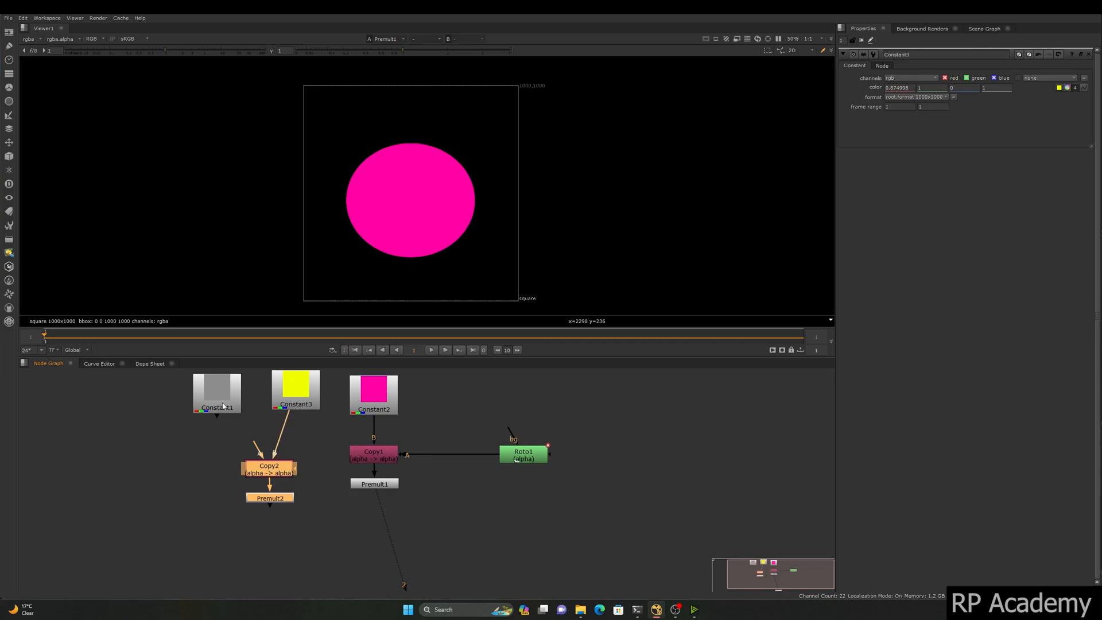
drag(217, 395, 109, 388)
Step: Add a new Roto node beside the yellow Constant and connect it to the second Copy node's A input
middle_drag(284, 463, 337, 538)
click(236, 472)
key(o)
drag(306, 512, 265, 493)
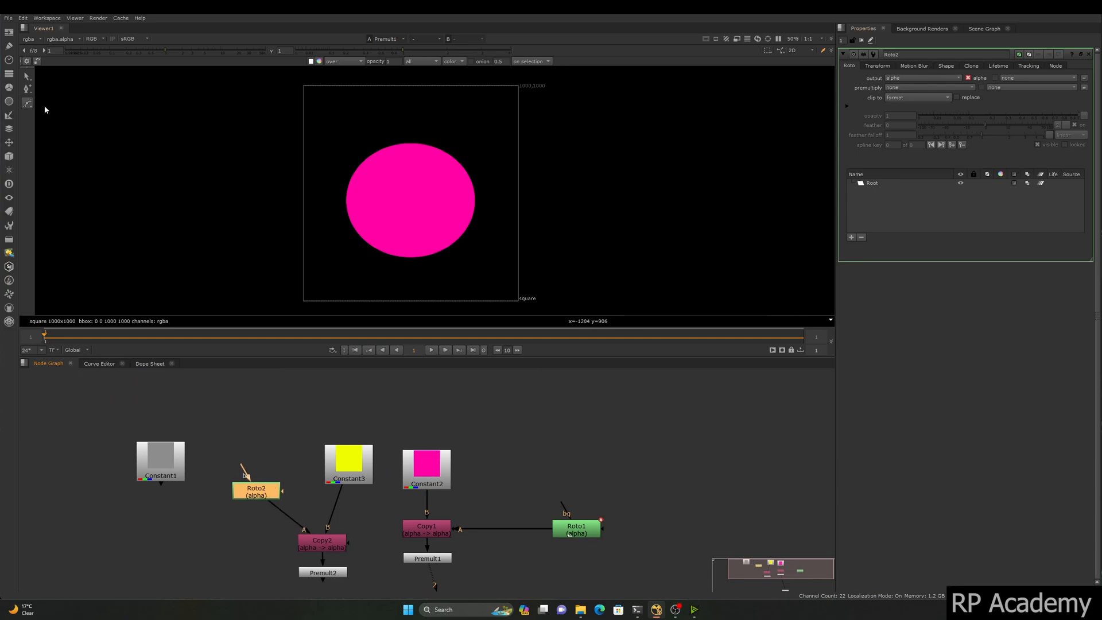
Step: Draw a rectangle shape in the new Roto across the frame's upper-left area, overlapping the pink ellipse
click(27, 103)
click(52, 139)
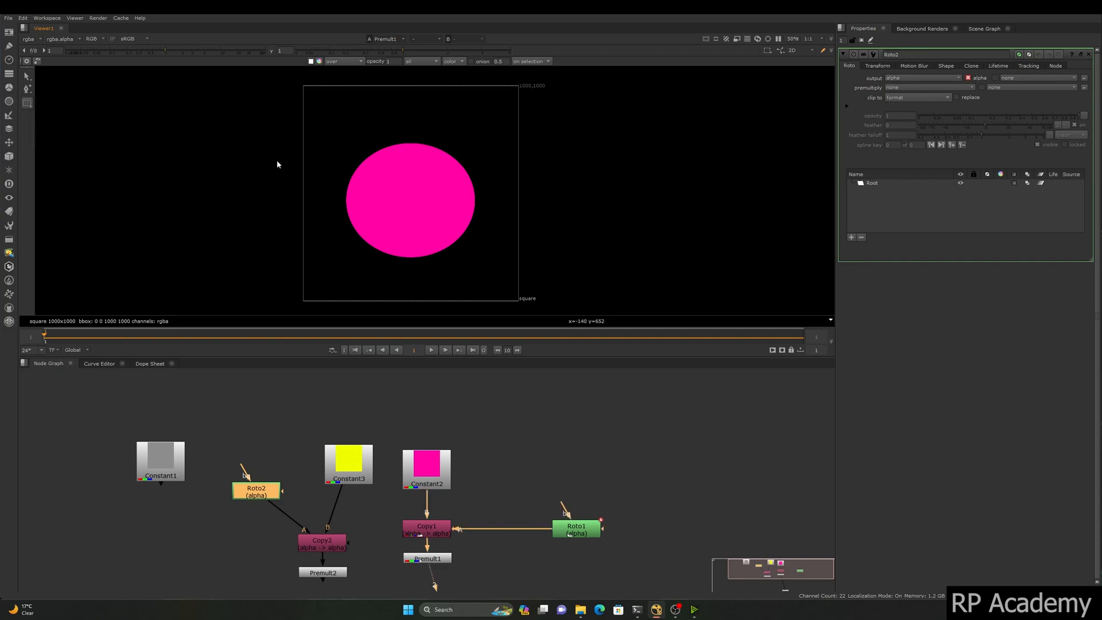
drag(329, 114, 441, 205)
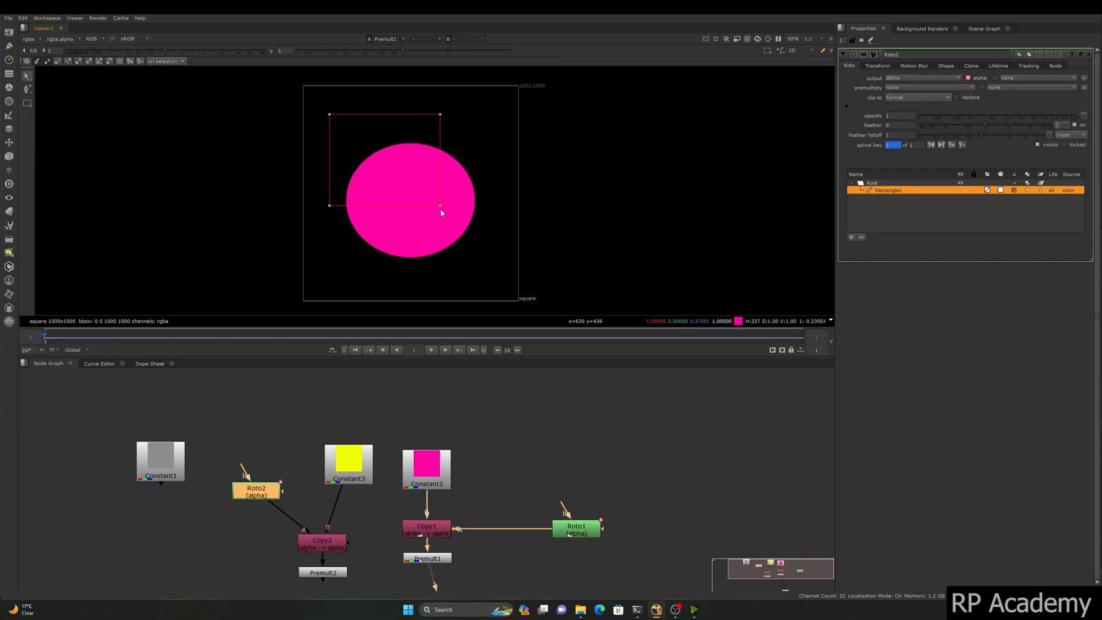
Step: View the second Premult node's output through the viewer's first input
middle_drag(343, 575, 351, 441)
click(359, 448)
key(1)
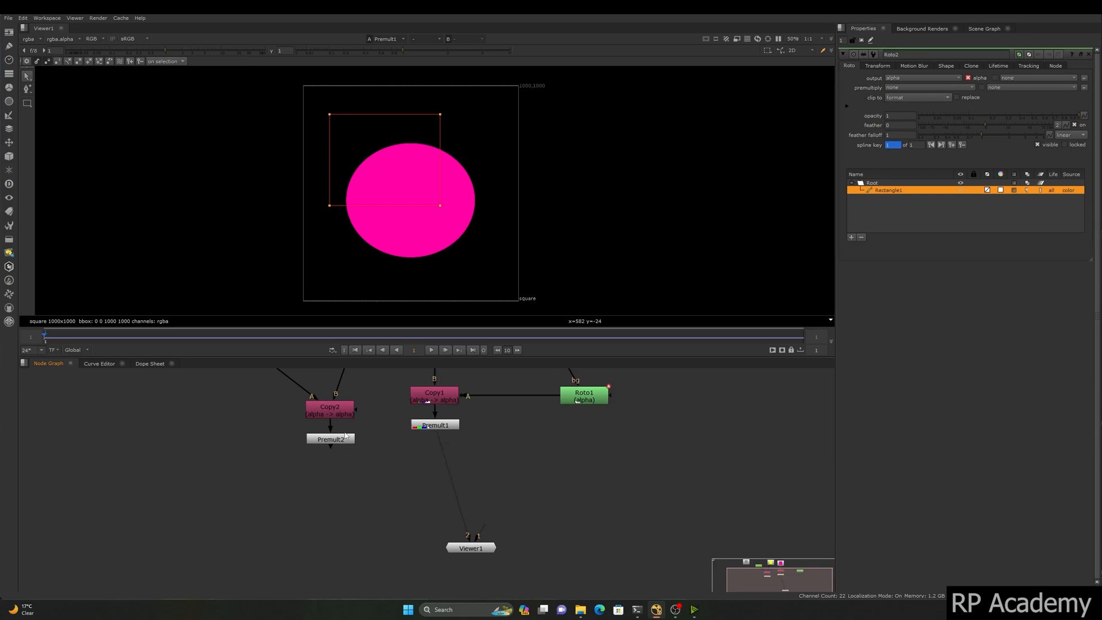
click(339, 441)
key(1)
middle_drag(367, 480, 350, 528)
middle_drag(331, 416, 330, 441)
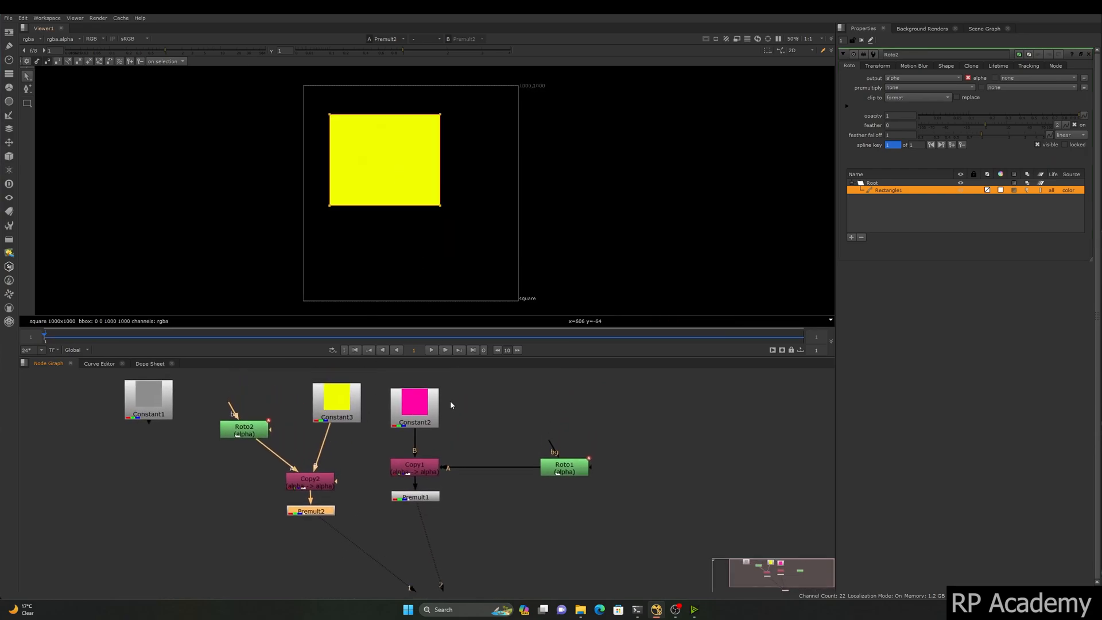
Step: Move the whole pink branch, including its Roto, Copy and Premult nodes, farther from the yellow branch
middle_drag(454, 440, 465, 433)
scroll(466, 433, down, 3)
drag(416, 393, 634, 529)
drag(451, 447, 527, 454)
Step: Switch the viewer to its second input to show the pink branch's output
click(406, 488)
click(463, 539)
key(2)
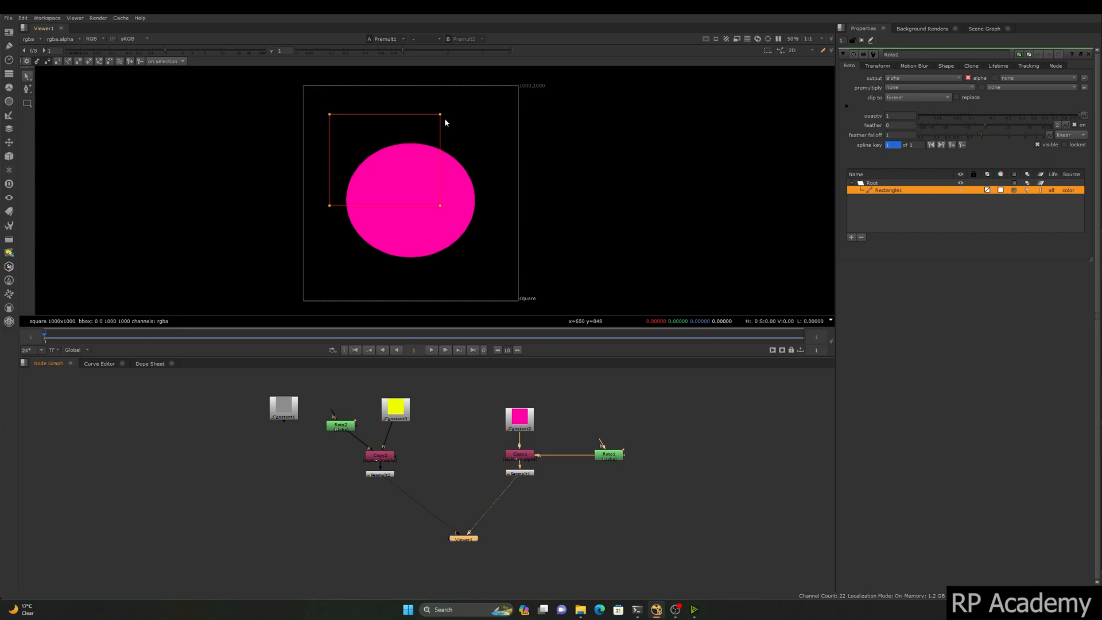
Step: View the gray Constant's output through the viewer's first input and deselect the rectangle shape
click(279, 417)
key(1)
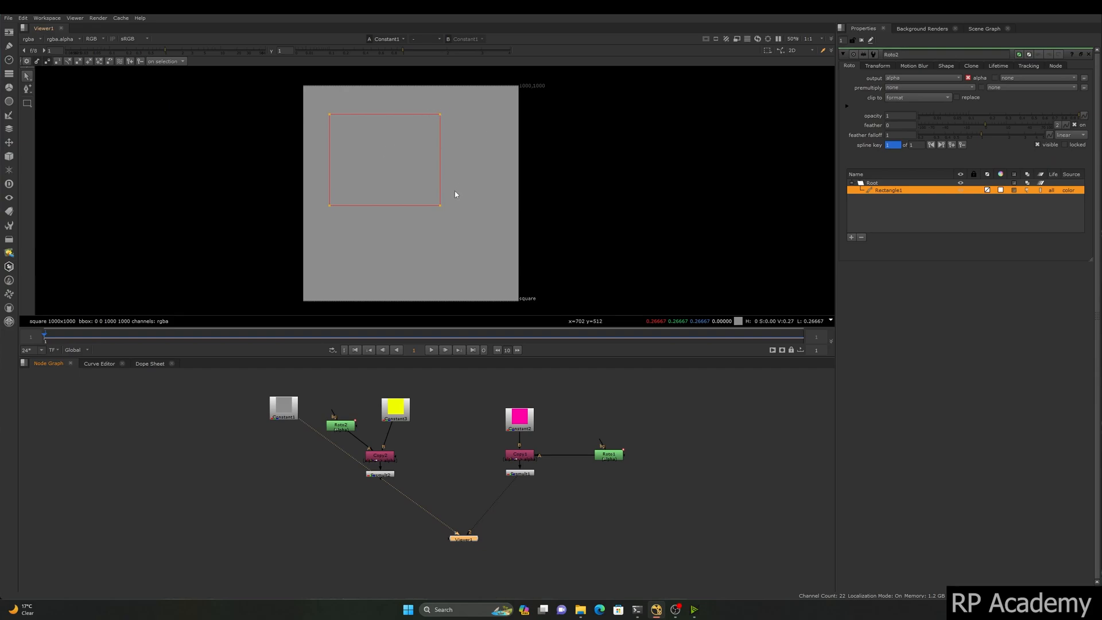
click(423, 282)
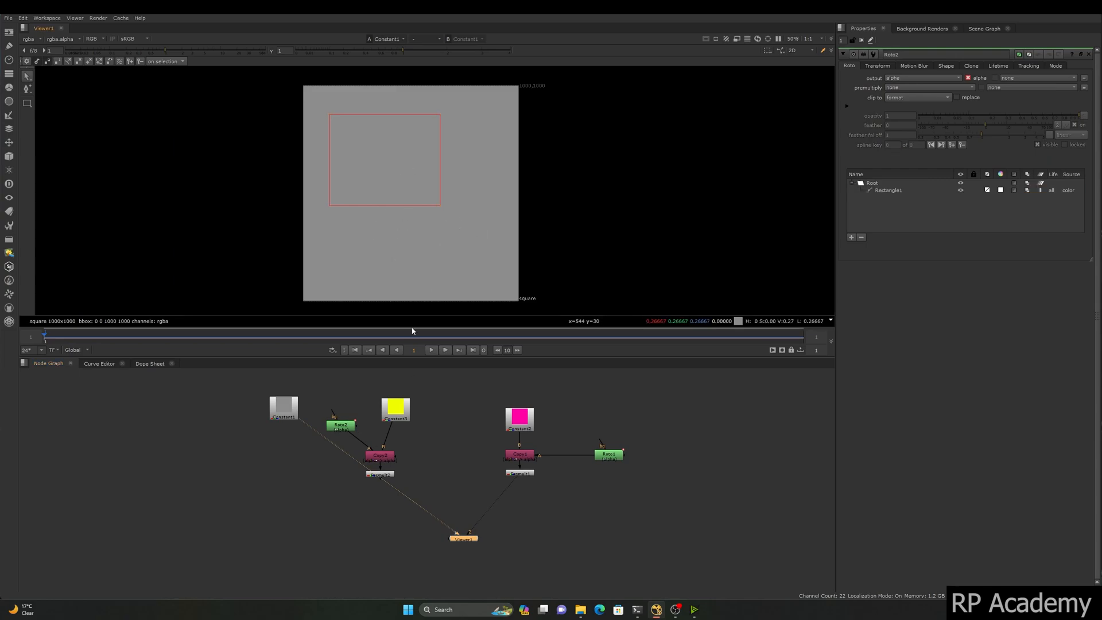
click(292, 490)
scroll(290, 489, up, 1)
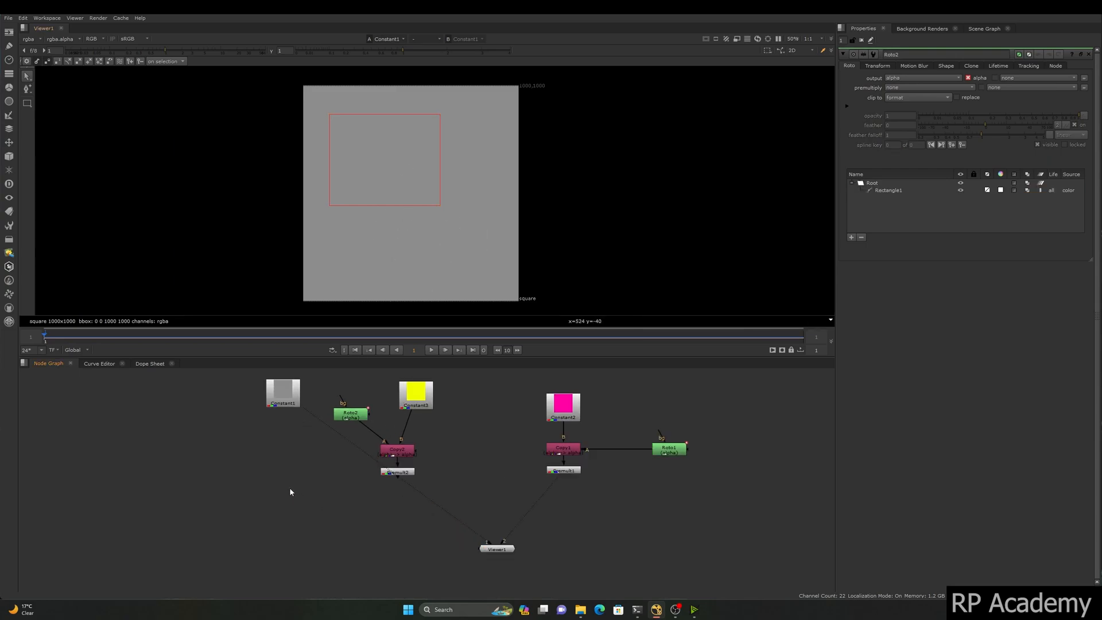
middle_drag(285, 450, 277, 473)
drag(197, 534, 474, 396)
click(274, 515)
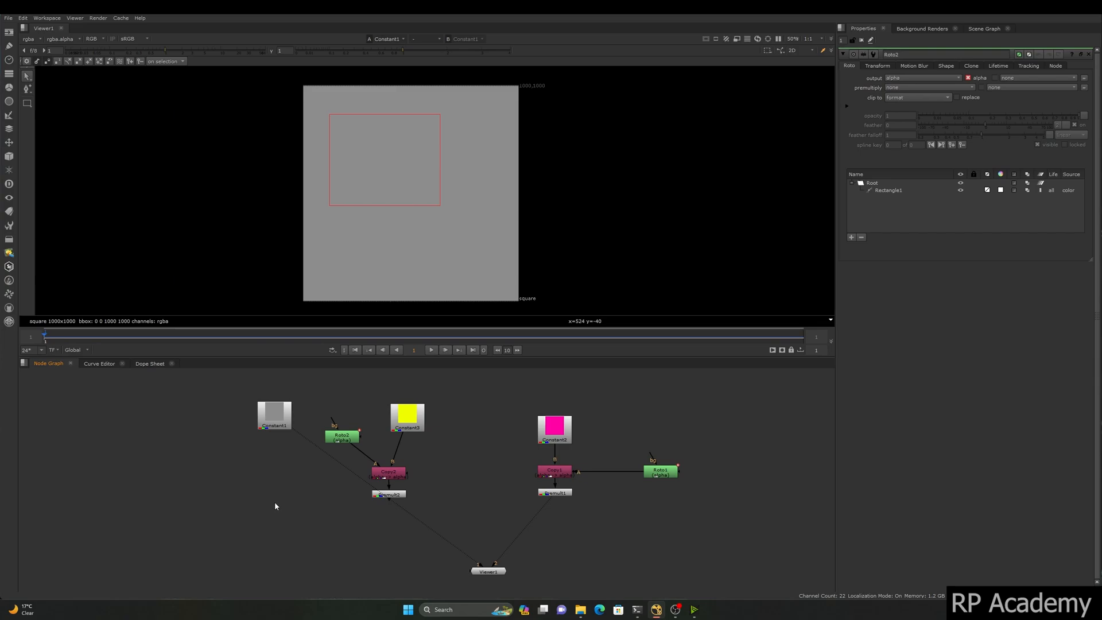
Step: Add a Merge node in empty graph space and move it aside, away from the gray Constant
key(Tab)
text(merge)
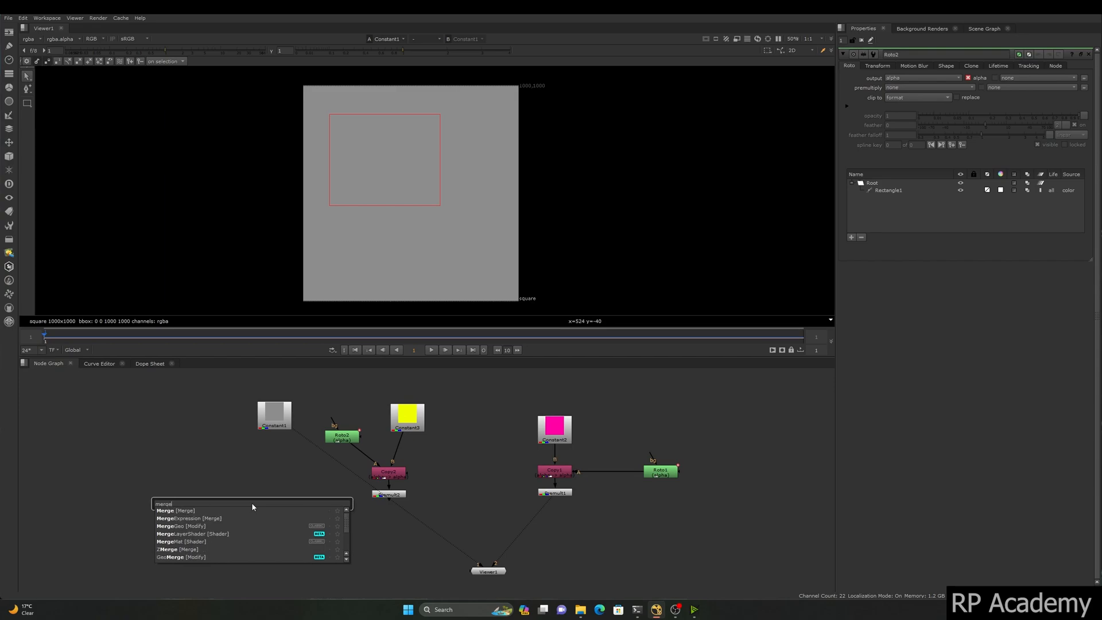
key(Return)
drag(256, 504, 152, 487)
Step: Add another Merge node below the gray Constant and delete the Merge that was moved aside
click(277, 519)
key(m)
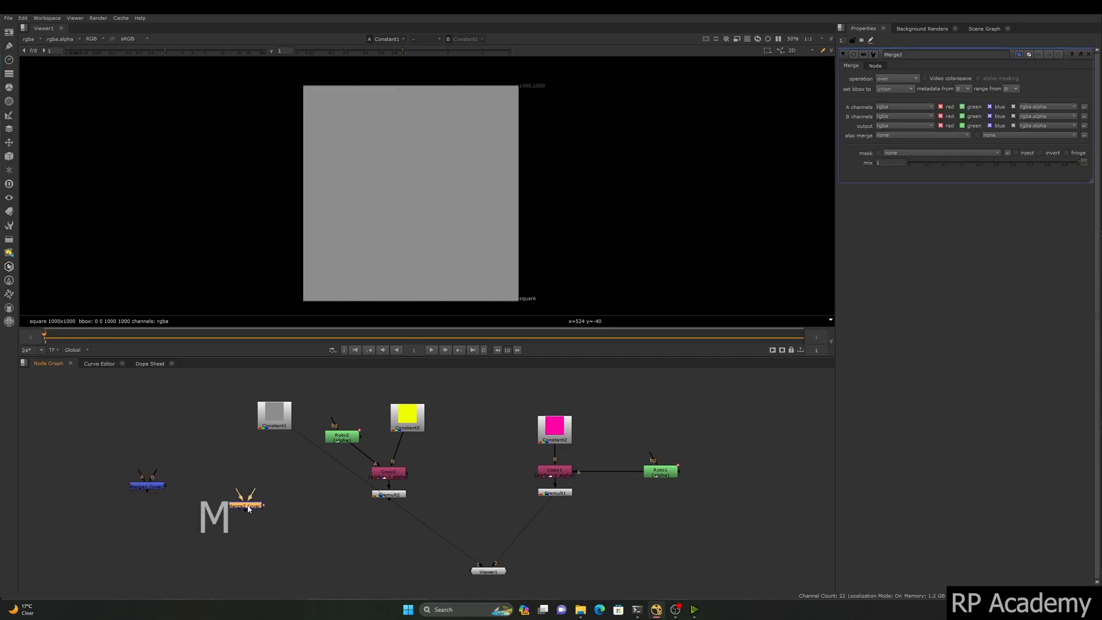
click(155, 496)
drag(83, 578, 192, 458)
key(Delete)
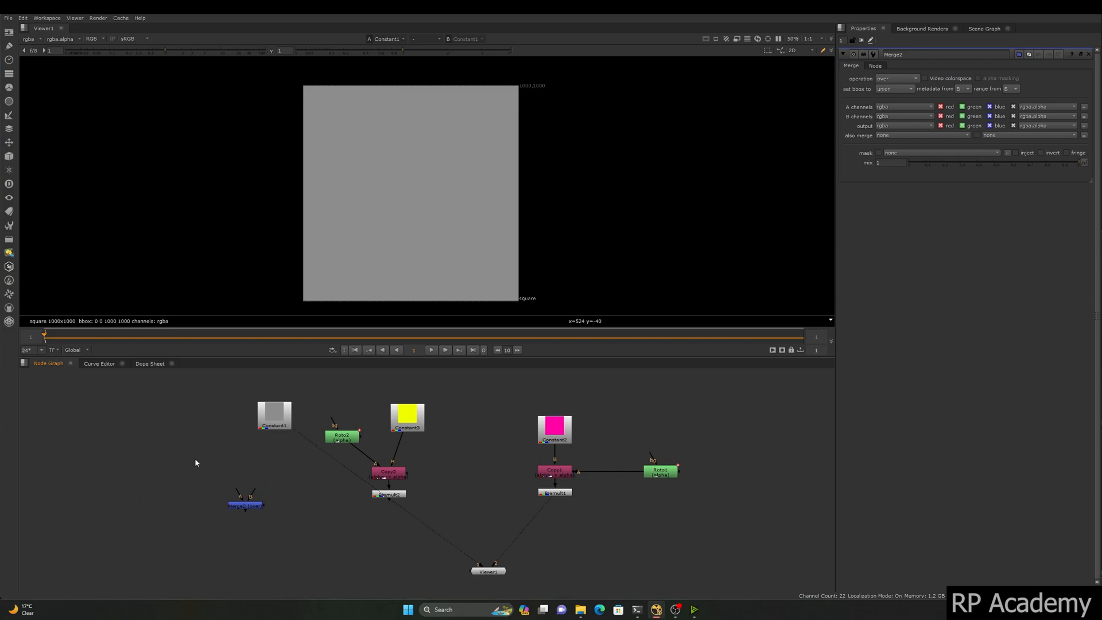
click(8, 45)
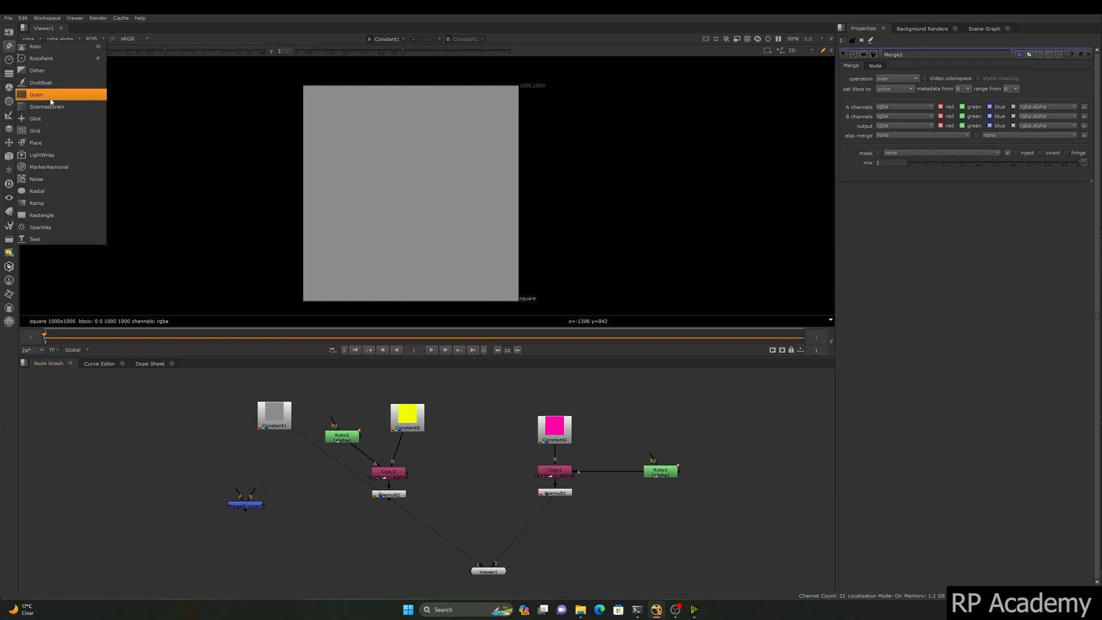
click(8, 118)
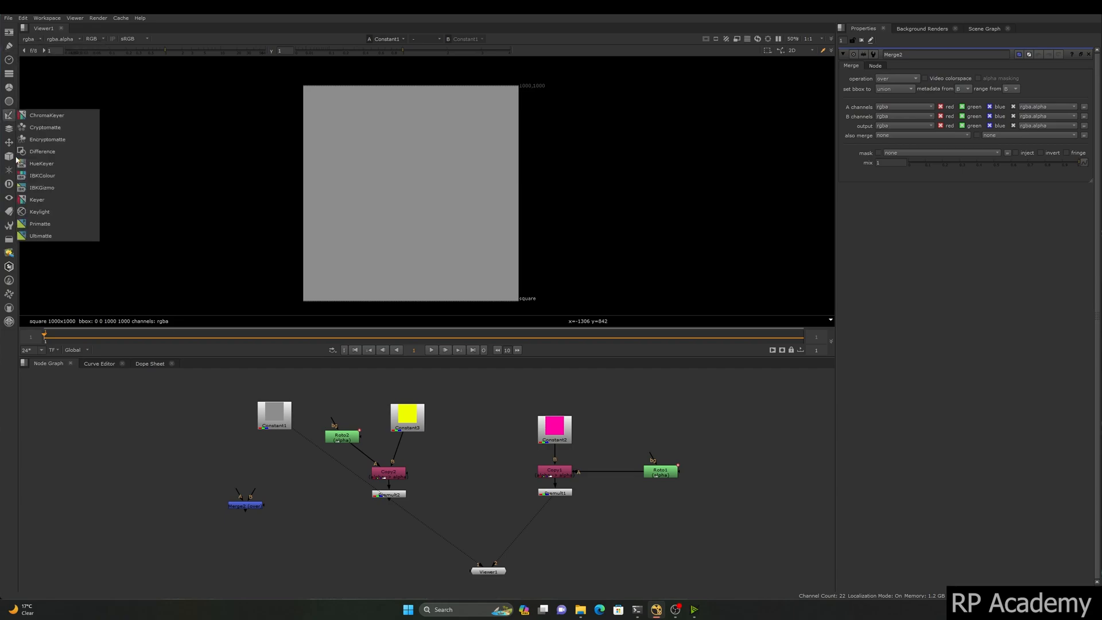
click(10, 75)
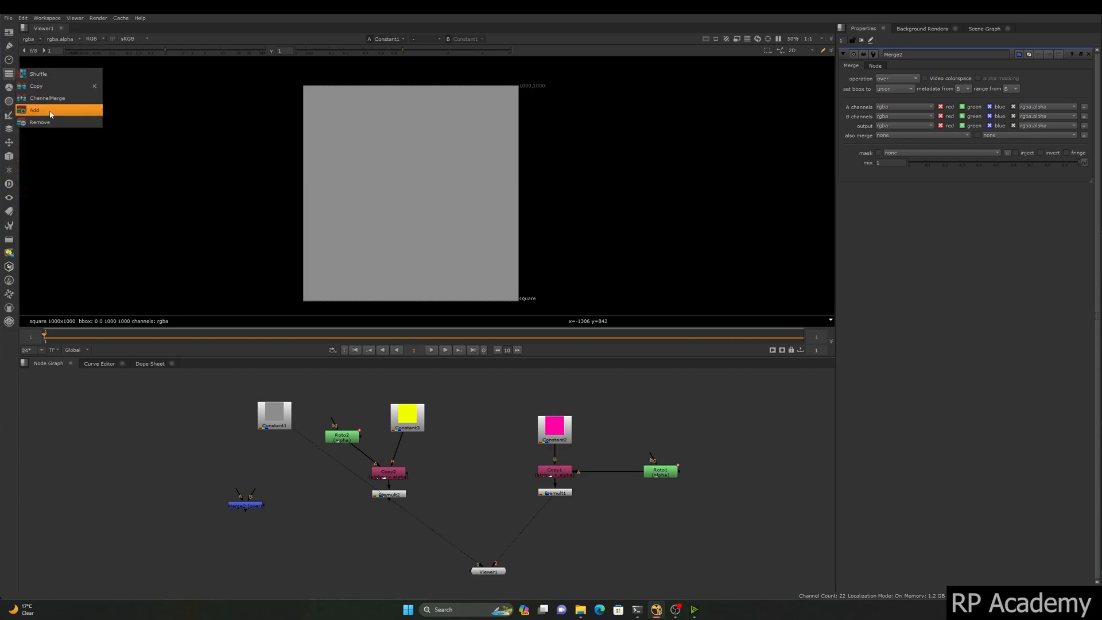
click(8, 143)
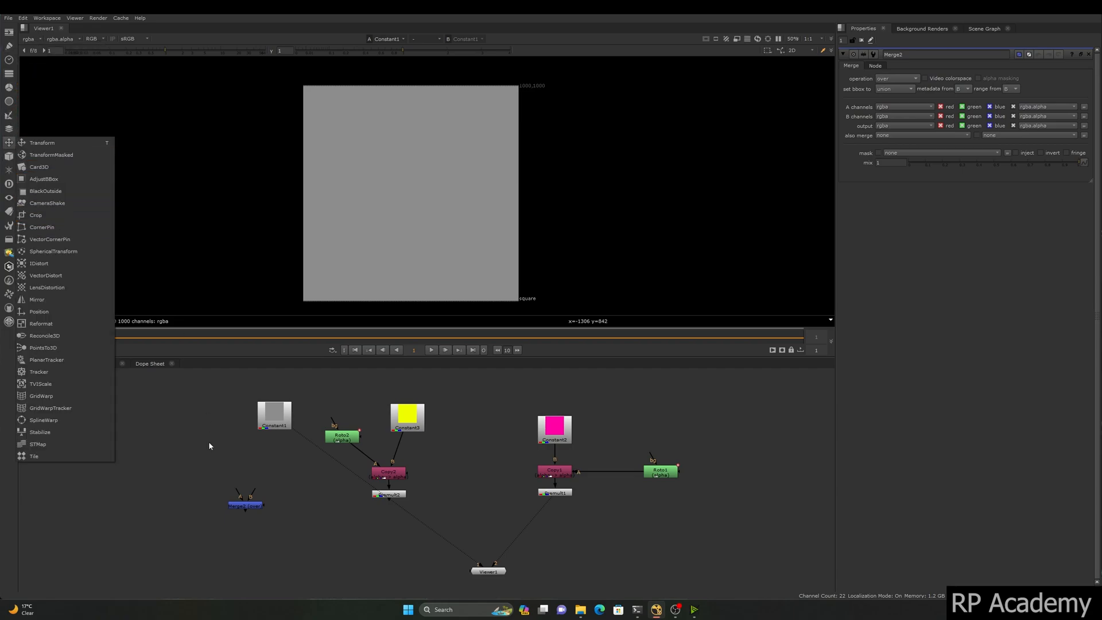
click(8, 129)
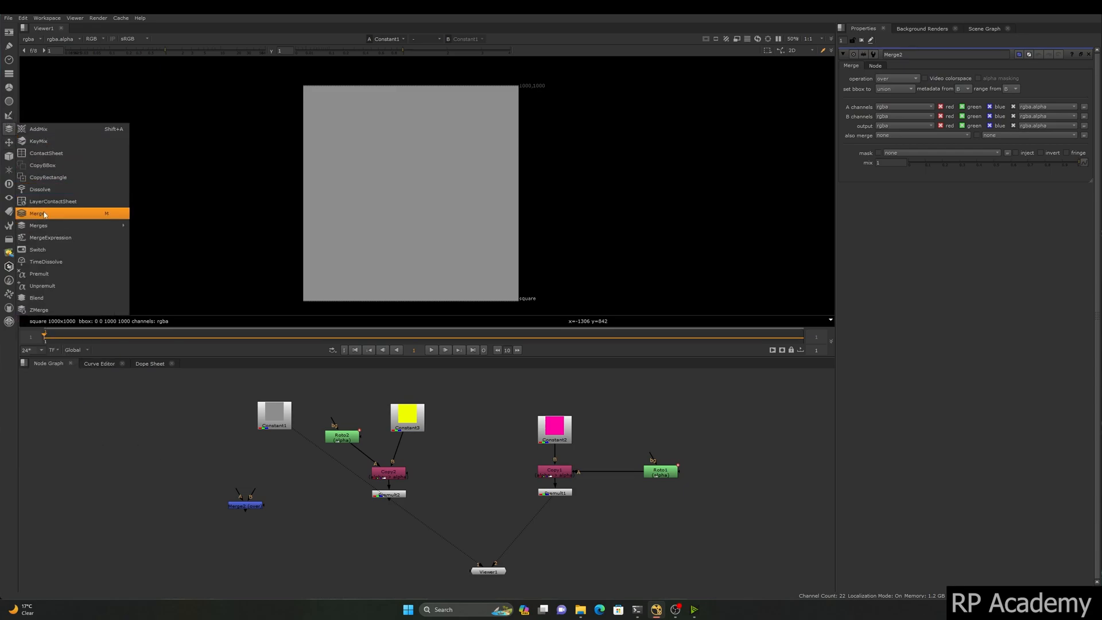
Step: Add an extra Merge node from the merge tools and delete it again
click(8, 128)
click(9, 129)
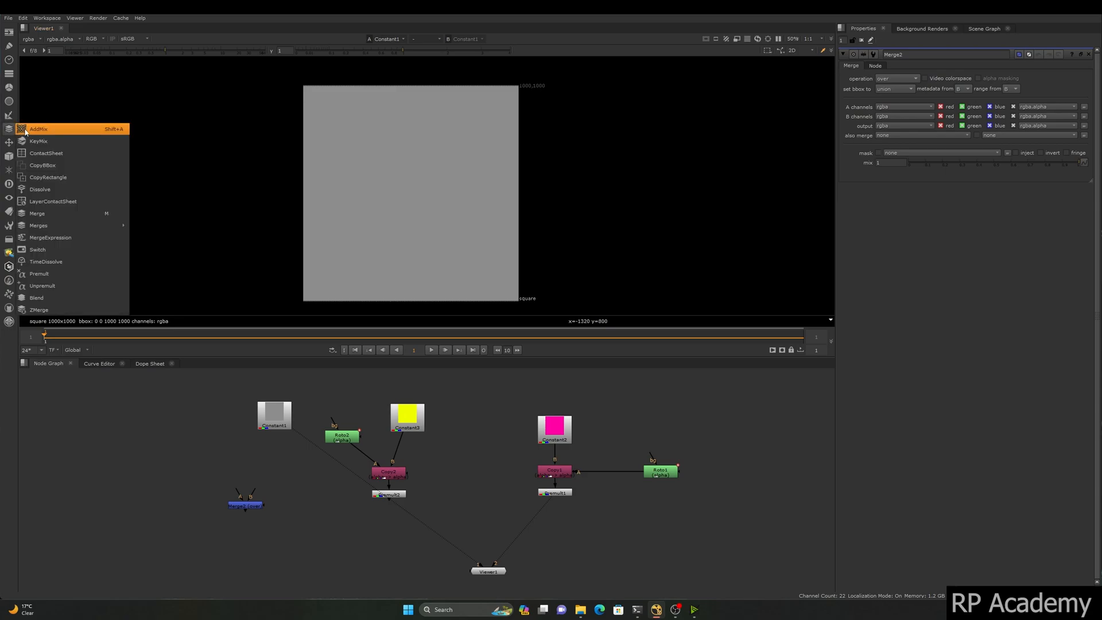
click(37, 213)
drag(78, 561, 169, 504)
drag(198, 470, 126, 541)
key(Delete)
Step: Reposition the remaining Merge node in the free space below the gray Constant
middle_drag(192, 511, 173, 488)
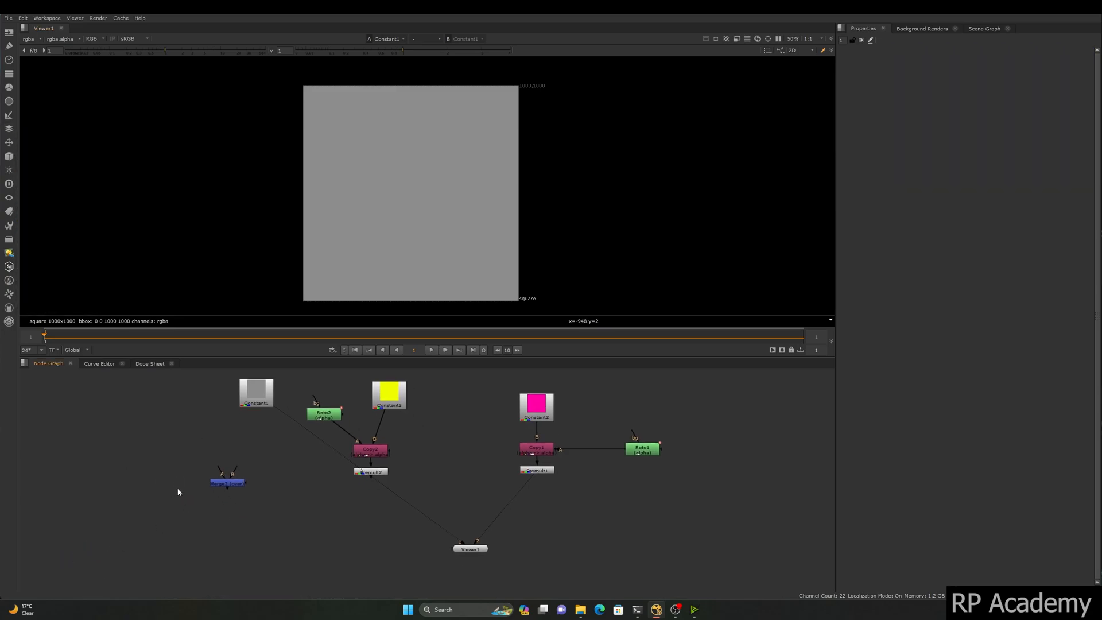
scroll(211, 492, up, 3)
drag(251, 481, 307, 484)
middle_drag(306, 484, 261, 488)
drag(284, 476, 203, 546)
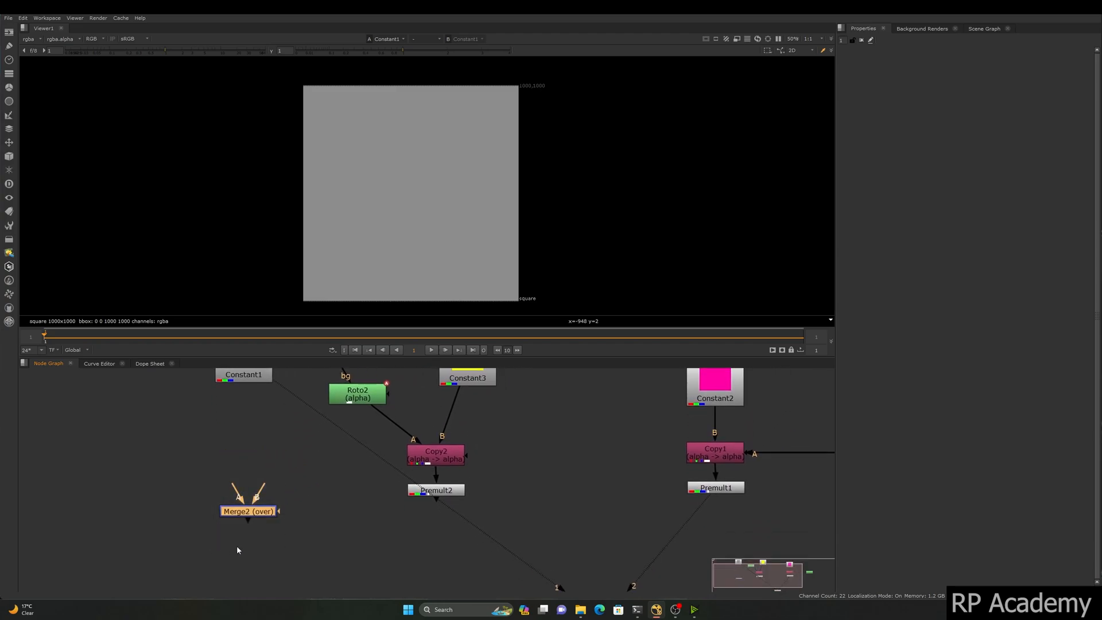
drag(259, 515, 219, 457)
drag(230, 495, 234, 450)
middle_drag(241, 450, 235, 465)
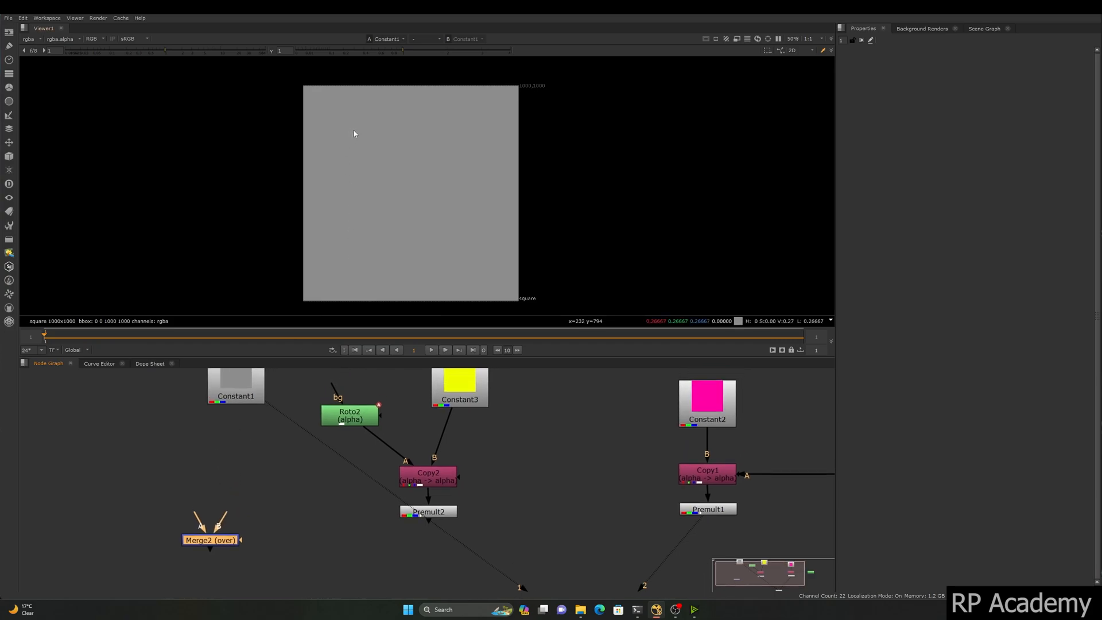
drag(333, 104, 501, 268)
drag(517, 87, 306, 296)
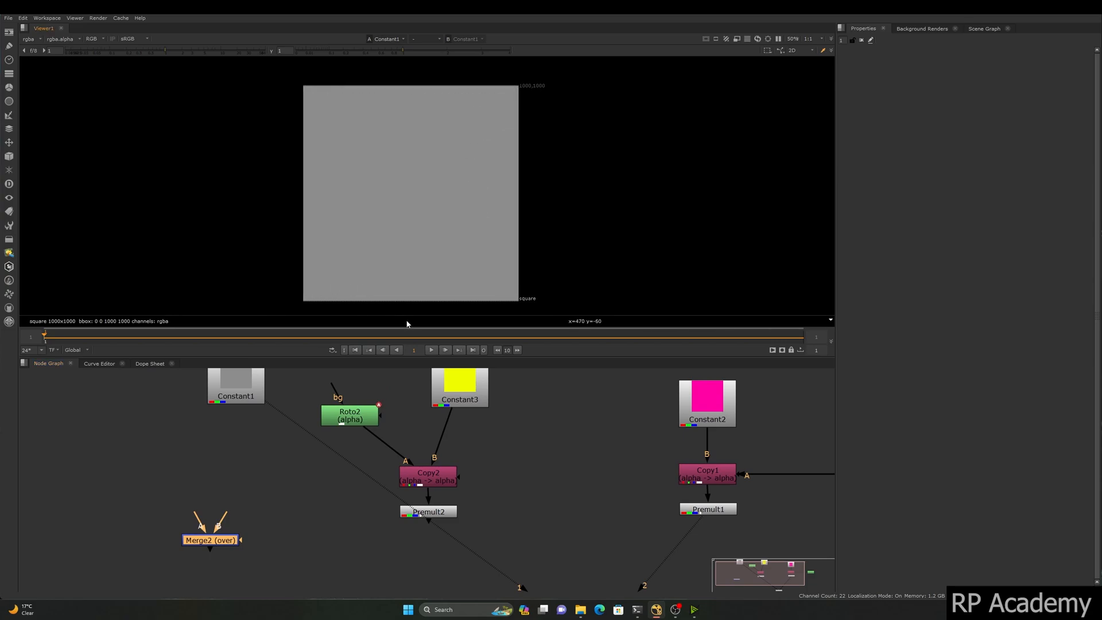
middle_drag(469, 388, 443, 424)
drag(505, 392, 304, 572)
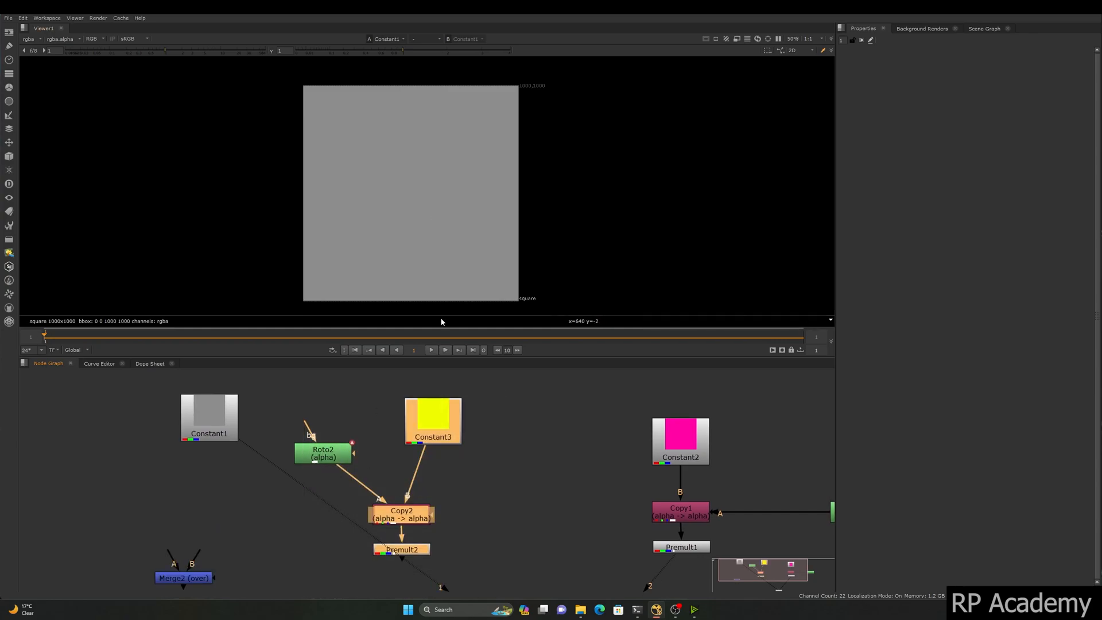
drag(388, 94, 486, 246)
middle_drag(451, 407, 451, 376)
drag(512, 386, 366, 518)
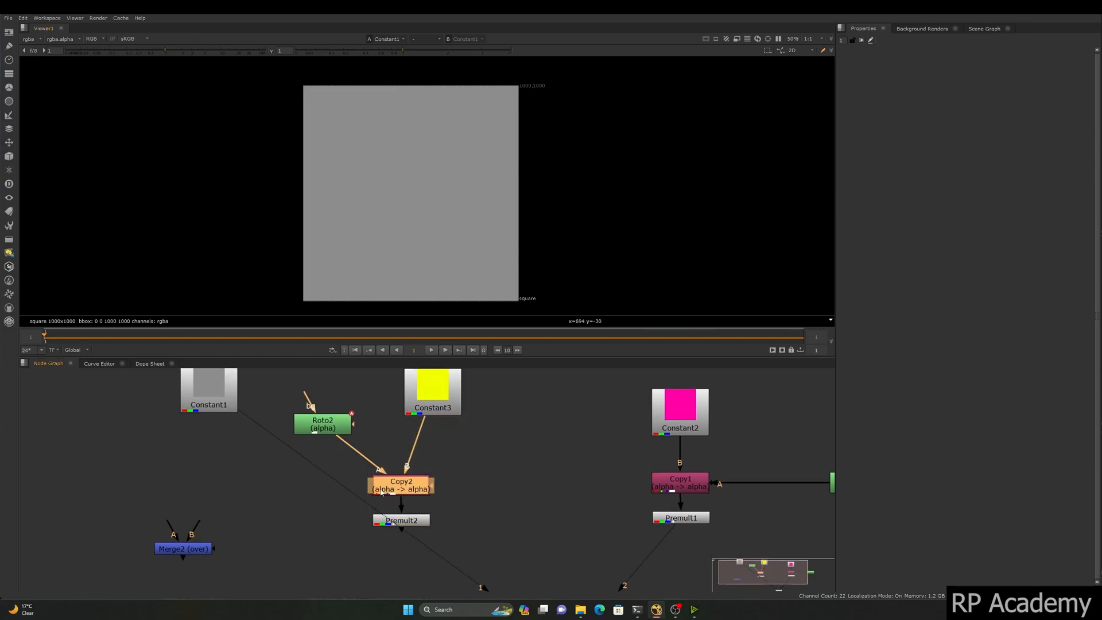
Step: Connect the Merge's B input to the gray Constant and A input to the yellow branch's Premult, and view the result through the viewer's first input
drag(202, 525, 207, 397)
drag(188, 553, 402, 520)
middle_drag(441, 507, 484, 414)
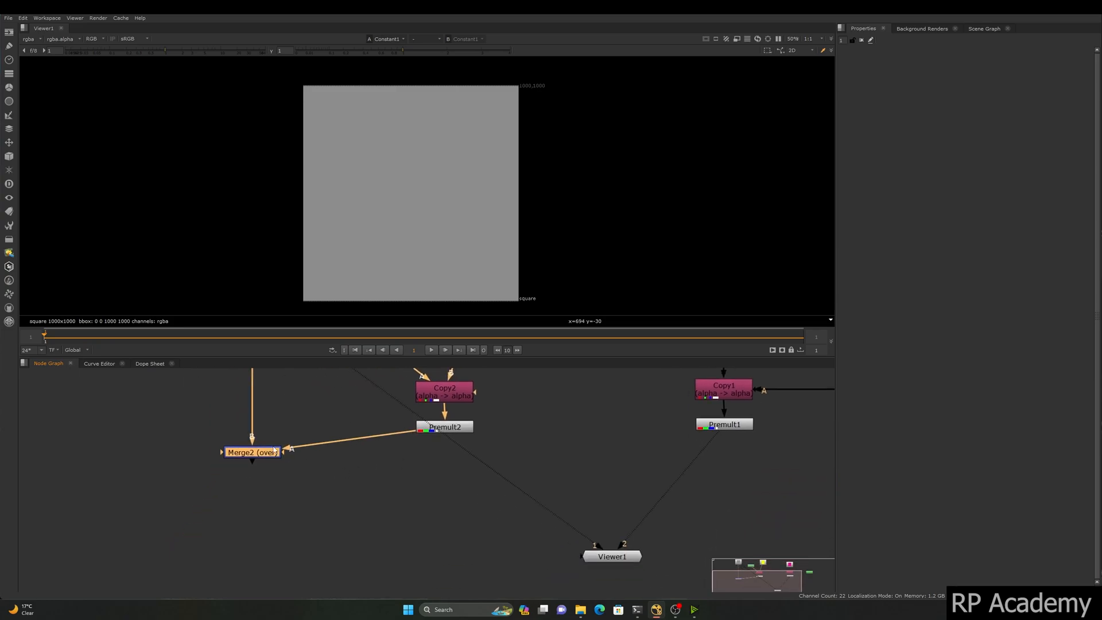
key(1)
scroll(266, 452, down, 5)
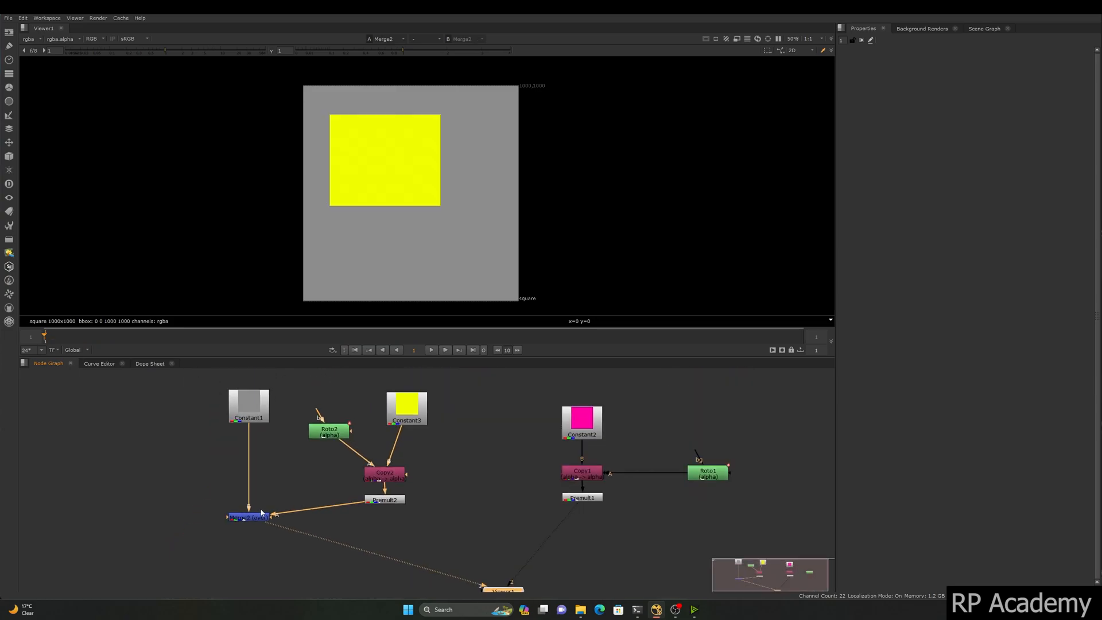
Step: Compare the gray Constant with the Merge output by viewing each through the viewer's first input
click(255, 431)
key(1)
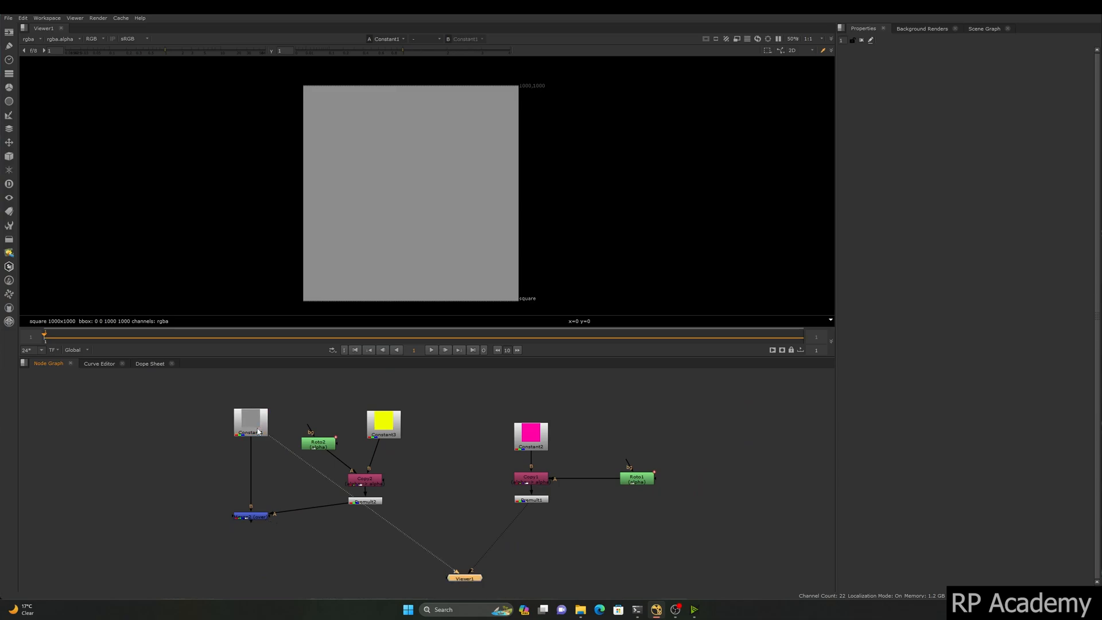
drag(284, 480, 194, 574)
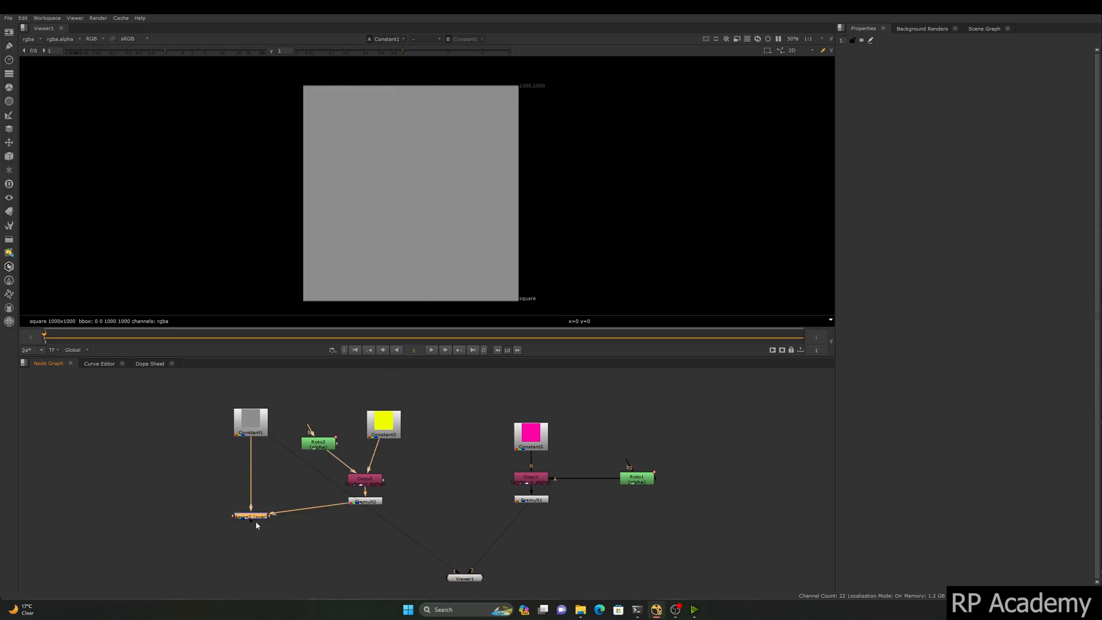
key(1)
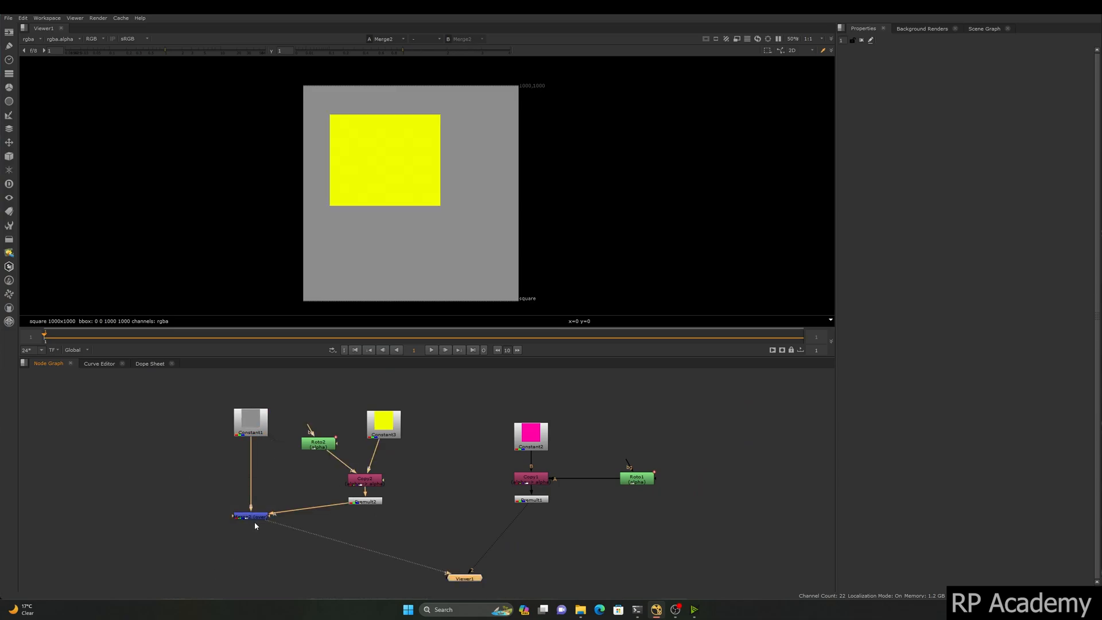
Step: Assign the gray Constant to the viewer's second input and the Merge to the first, and toggle between them
click(255, 417)
key(2)
drag(285, 479, 194, 563)
key(1)
key(2)
key(1)
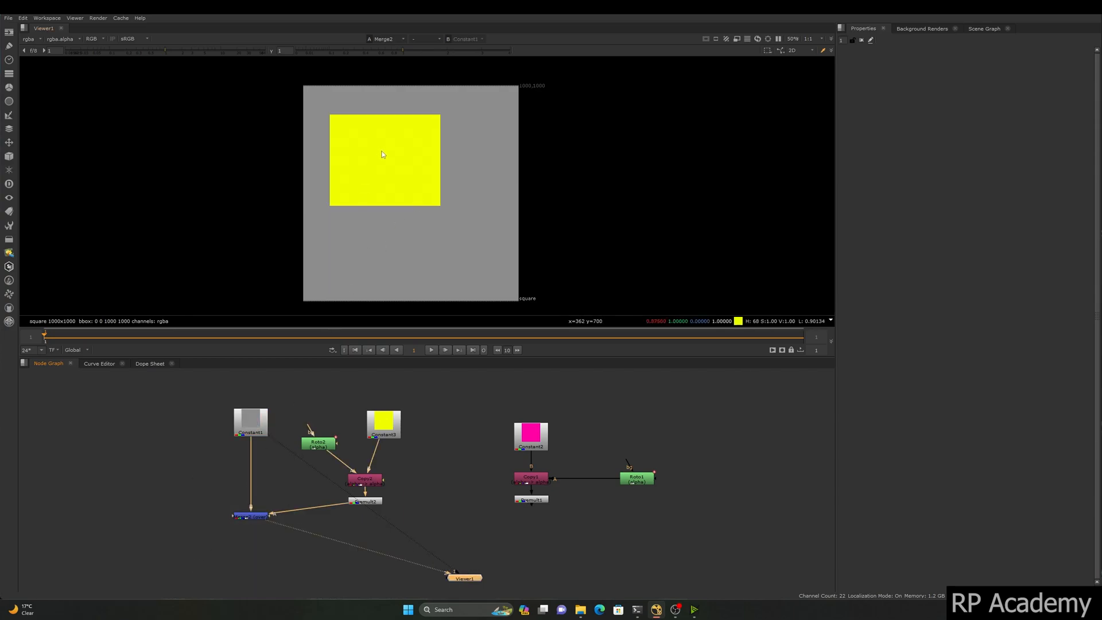
middle_drag(361, 258, 357, 248)
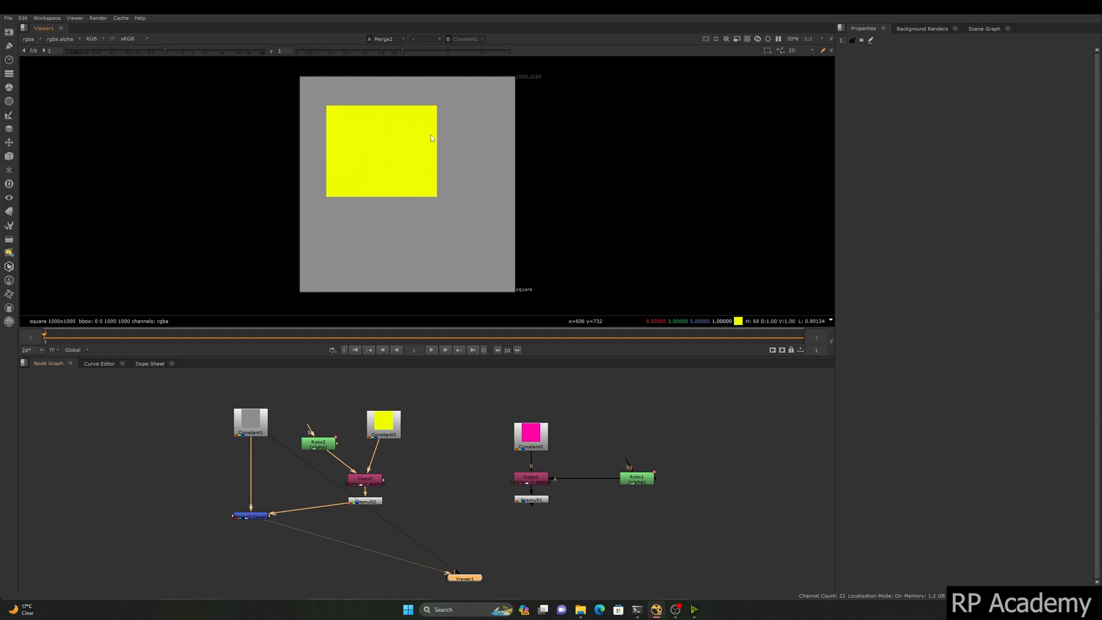
drag(465, 130, 385, 220)
Step: Move the Viewer node away from the branches and add a second Merge node below the first one
middle_drag(473, 500, 489, 442)
drag(480, 520, 116, 585)
click(302, 540)
key(m)
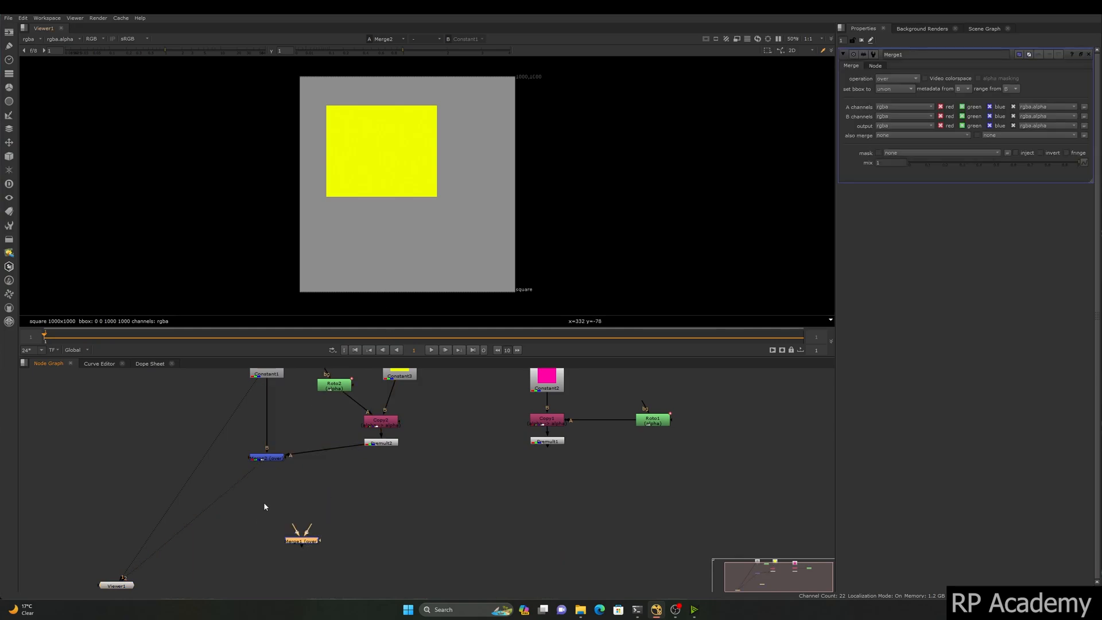
middle_drag(264, 508, 258, 525)
Step: View the first Merge's output through the viewer and clear the node selection
drag(243, 529, 264, 489)
drag(303, 439, 235, 497)
key(1)
click(220, 515)
drag(503, 495, 585, 442)
click(417, 560)
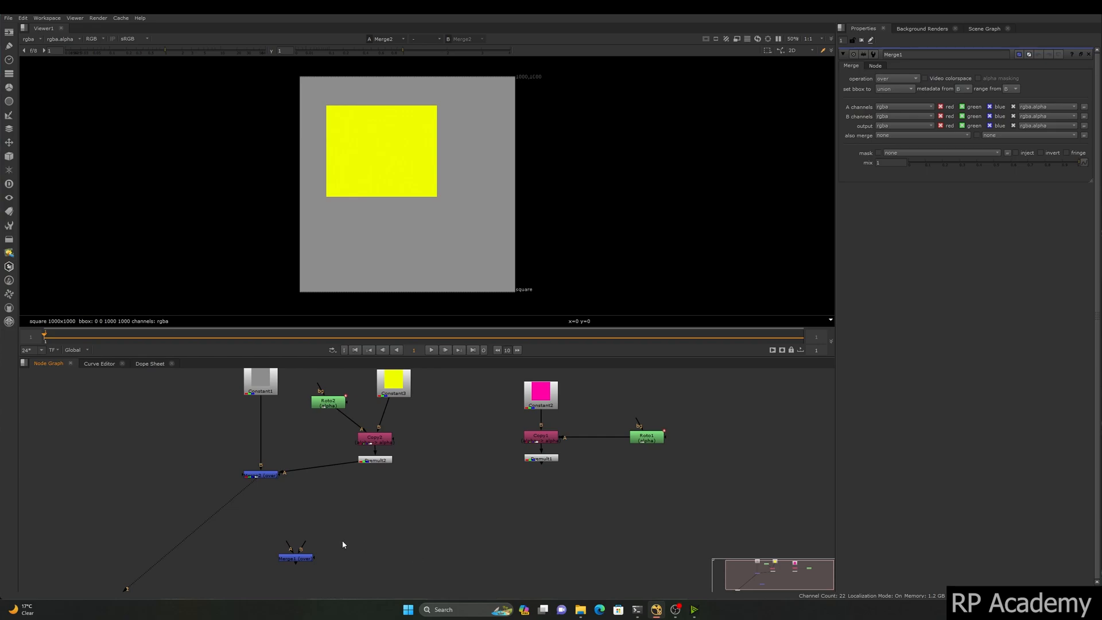
Step: Connect the second Merge's B input to the first Merge and A input to the pink branch's Premult, and view the result
drag(304, 547, 261, 475)
drag(286, 543, 531, 460)
click(295, 557)
key(1)
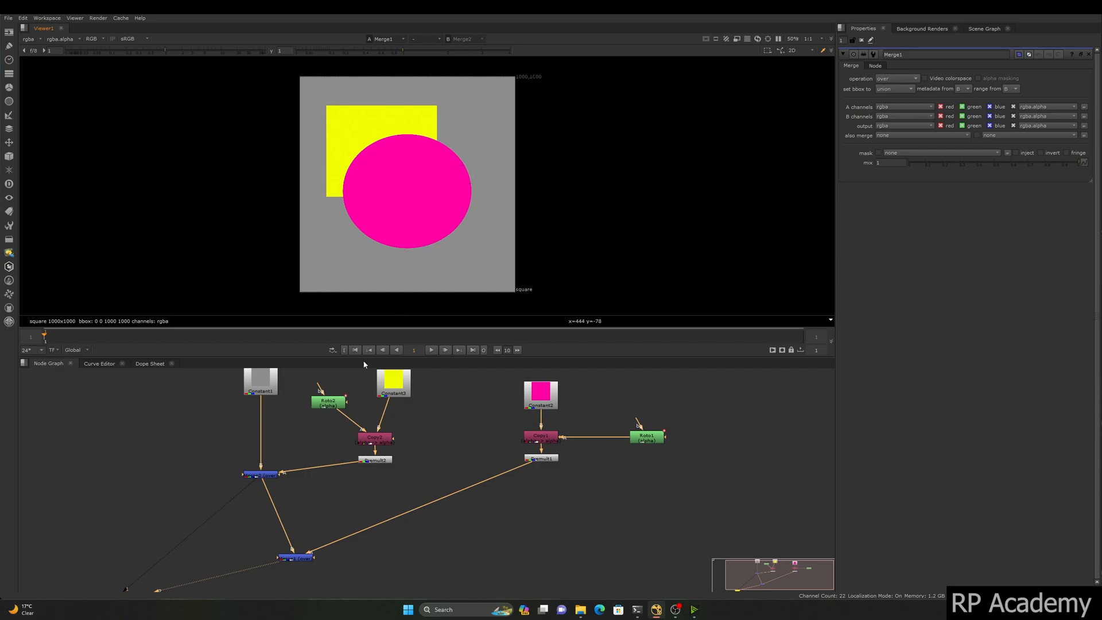
Step: Reconnect the first Merge's A input from the yellow branch's Premult to the pink branch's Premult
middle_drag(289, 419, 283, 446)
click(257, 412)
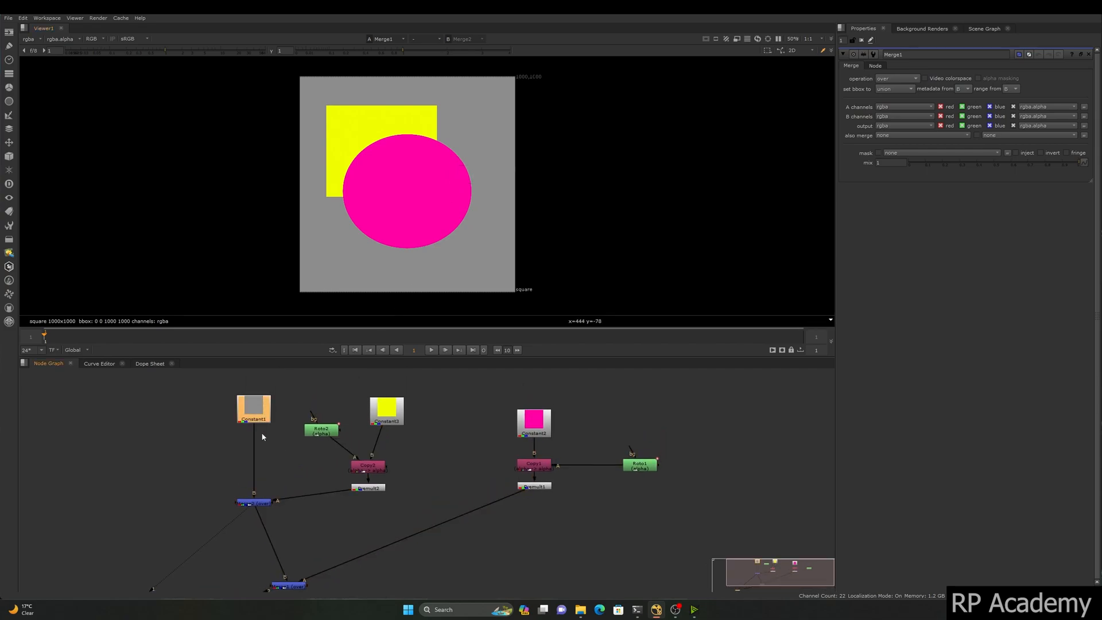
drag(331, 505, 540, 489)
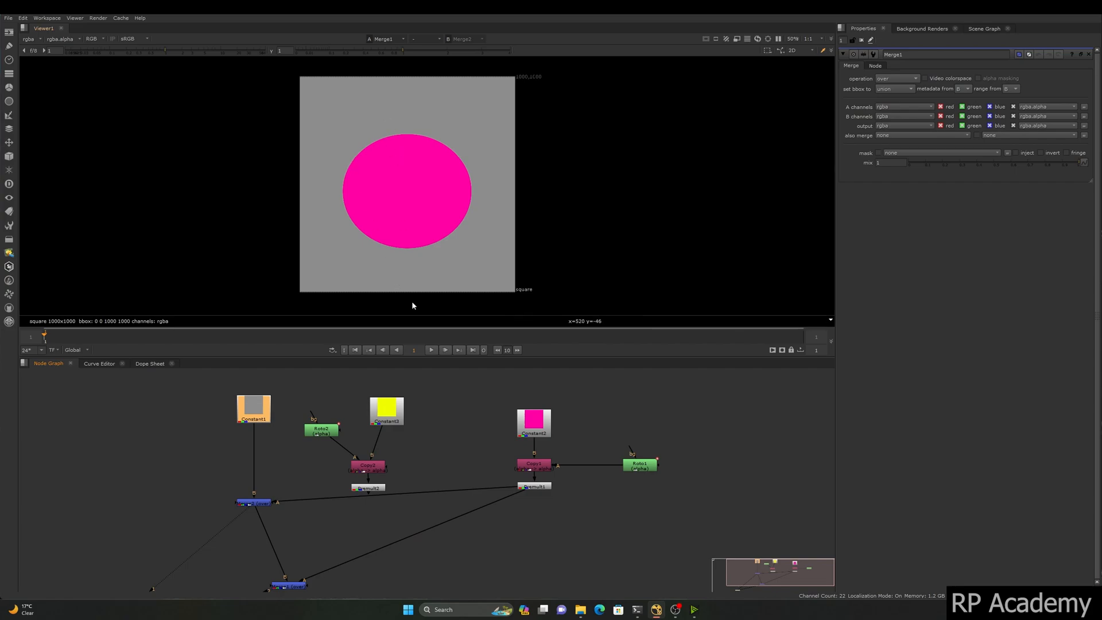
Step: Move the second Merge away with its A input disconnected, and view the first Merge's output through the viewer's first input
middle_drag(393, 486, 404, 425)
drag(300, 526, 208, 576)
drag(299, 416, 211, 482)
key(1)
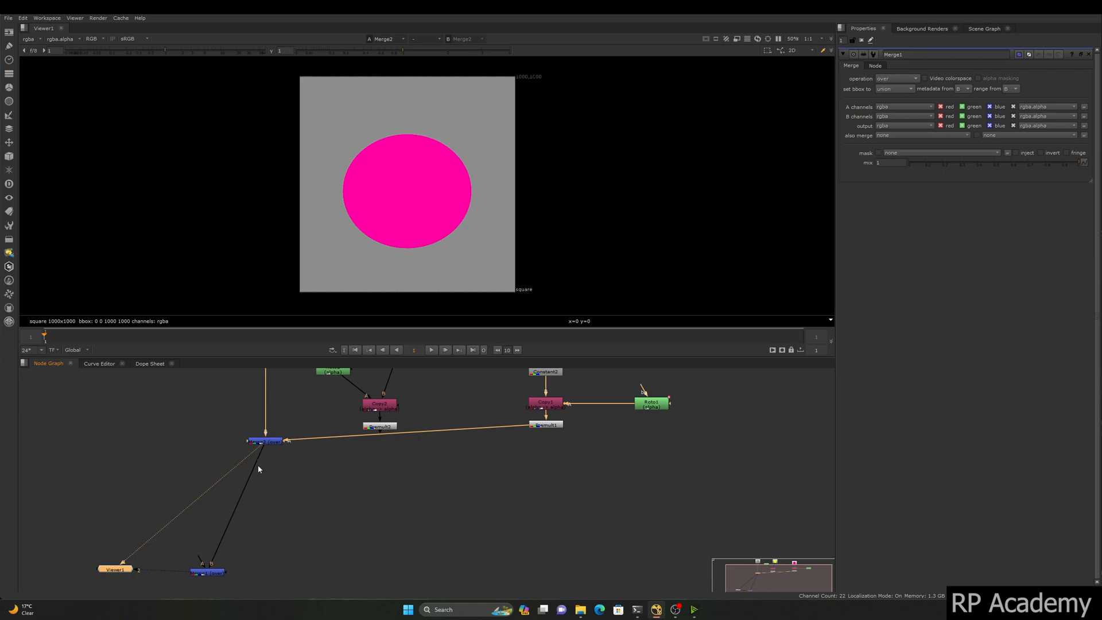
drag(304, 419, 238, 474)
Step: Move the second Merge back below the first and connect its A input to the yellow branch's Premult
middle_drag(291, 502, 299, 458)
drag(223, 534, 272, 500)
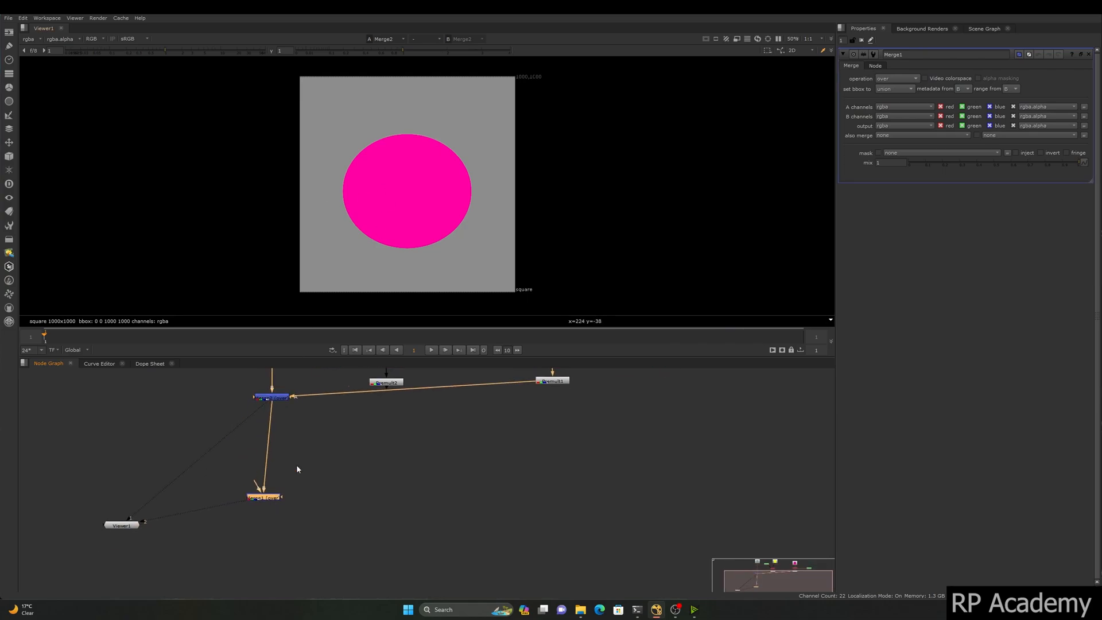
middle_drag(297, 466, 286, 515)
drag(260, 532, 370, 430)
Step: View the second Merge through the viewer's second input and align the node directly under the first Merge
drag(350, 510, 215, 573)
key(2)
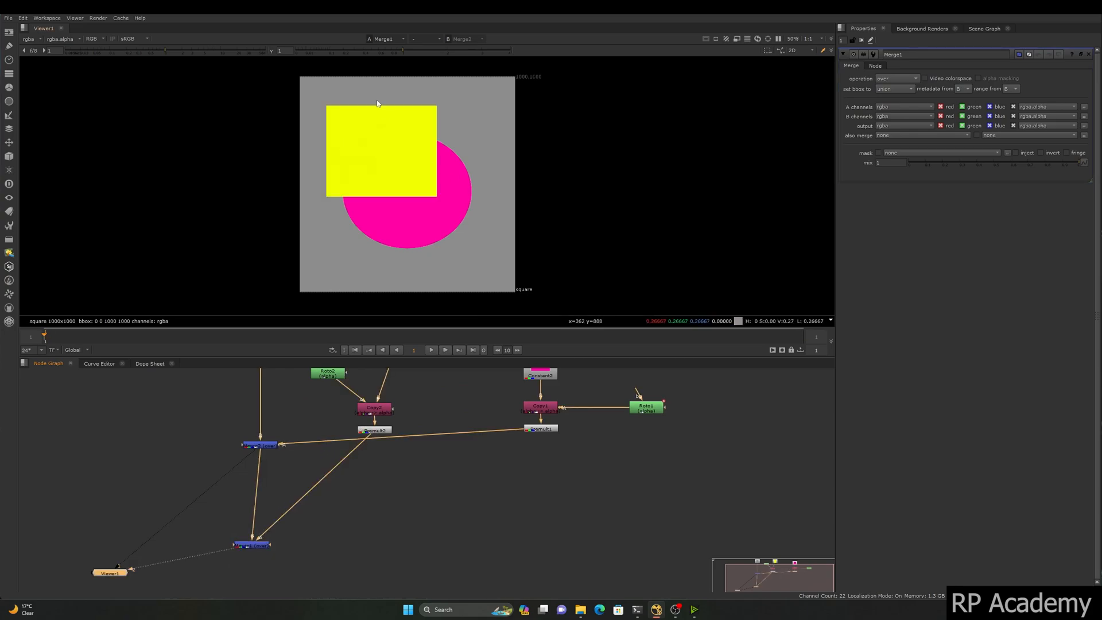
drag(253, 547, 261, 550)
scroll(377, 482, down, 5)
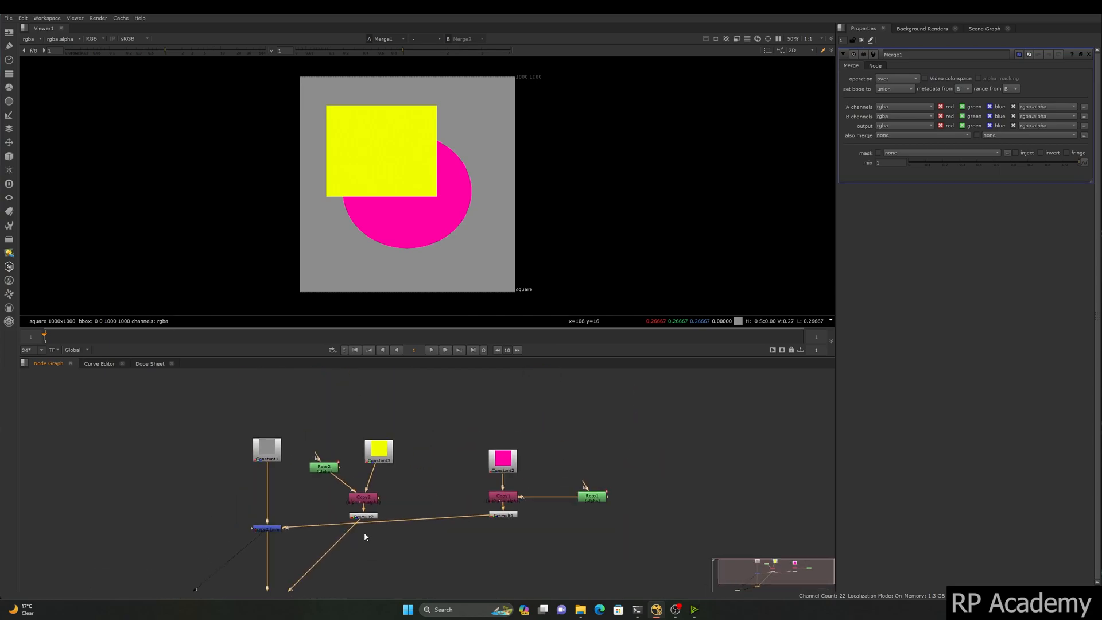
Step: Move the yellow branch beside the second Merge's A input and place its Roto next to the Copy node
drag(407, 418, 320, 556)
middle_drag(320, 559, 330, 470)
drag(374, 425, 383, 470)
scroll(423, 516, up, 3)
click(462, 464)
drag(326, 426, 434, 475)
drag(405, 403, 383, 443)
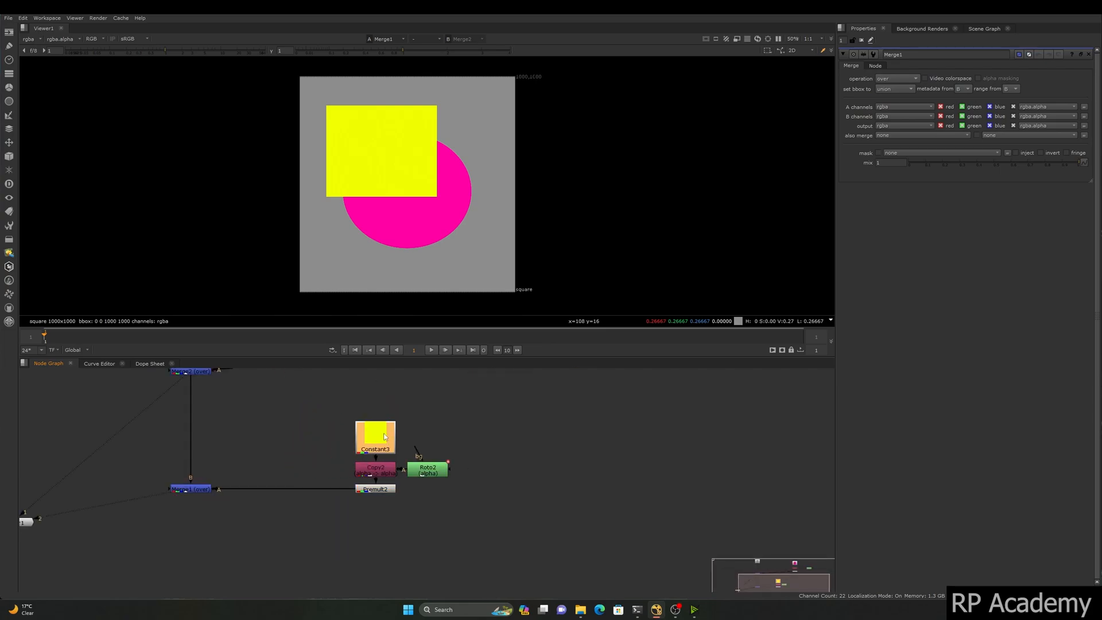
Step: Move the pink branch close beside the first Merge's A input, above the yellow branch
middle_drag(411, 398, 389, 520)
click(389, 519)
drag(447, 504, 693, 362)
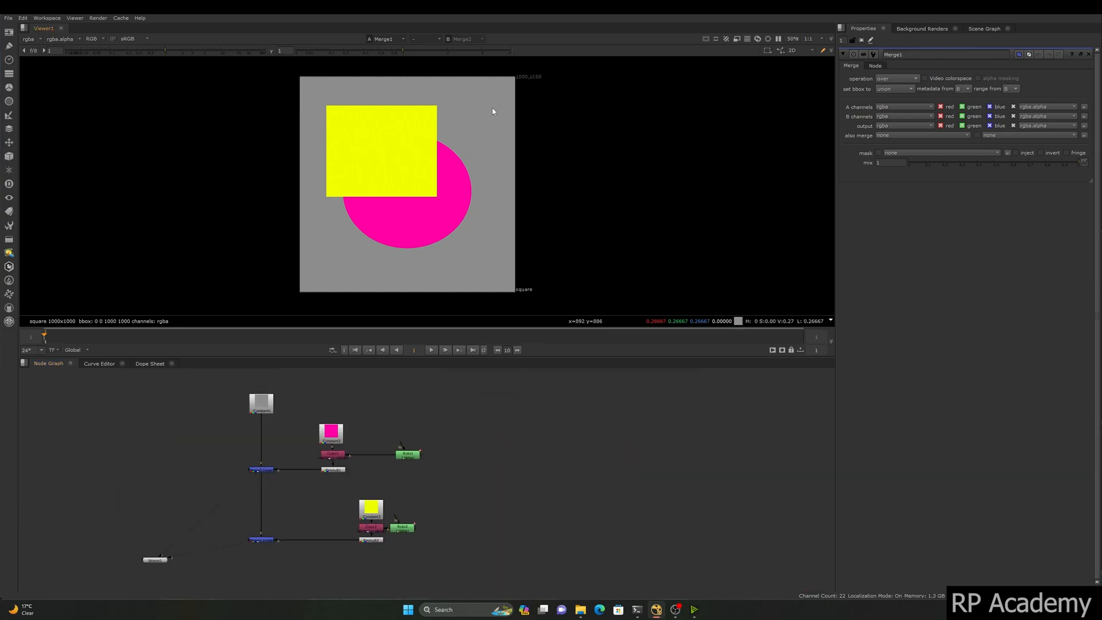
scroll(493, 111, down, 2)
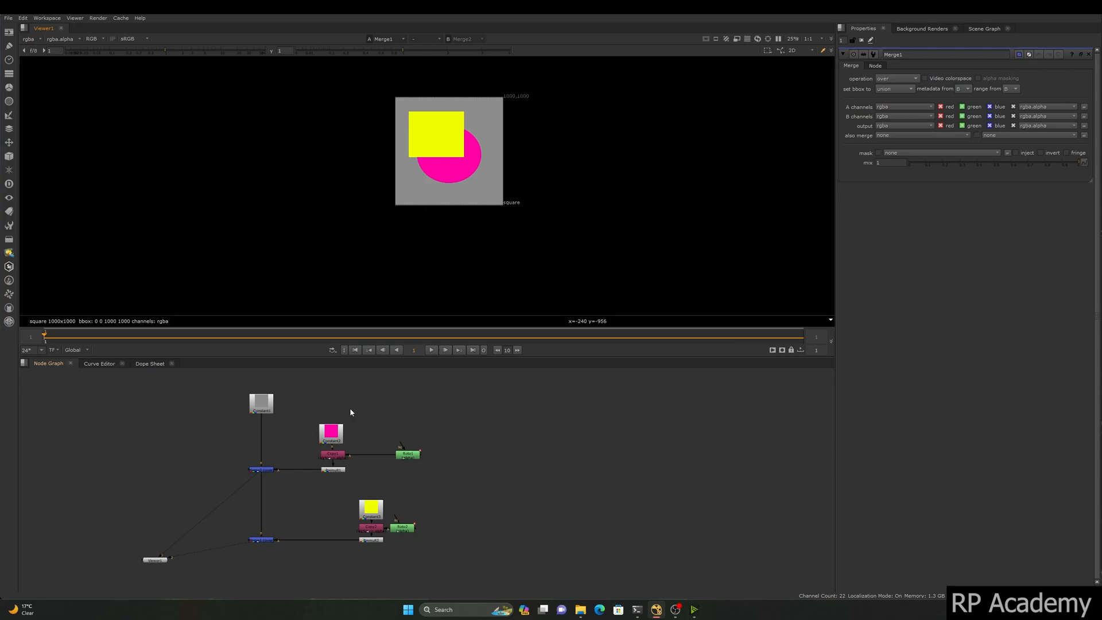
Step: Delete all Constant, Roto, Copy, Premult and Merge nodes from the graph, keeping only the viewer node
drag(215, 388, 464, 565)
key(Delete)
drag(173, 564, 337, 532)
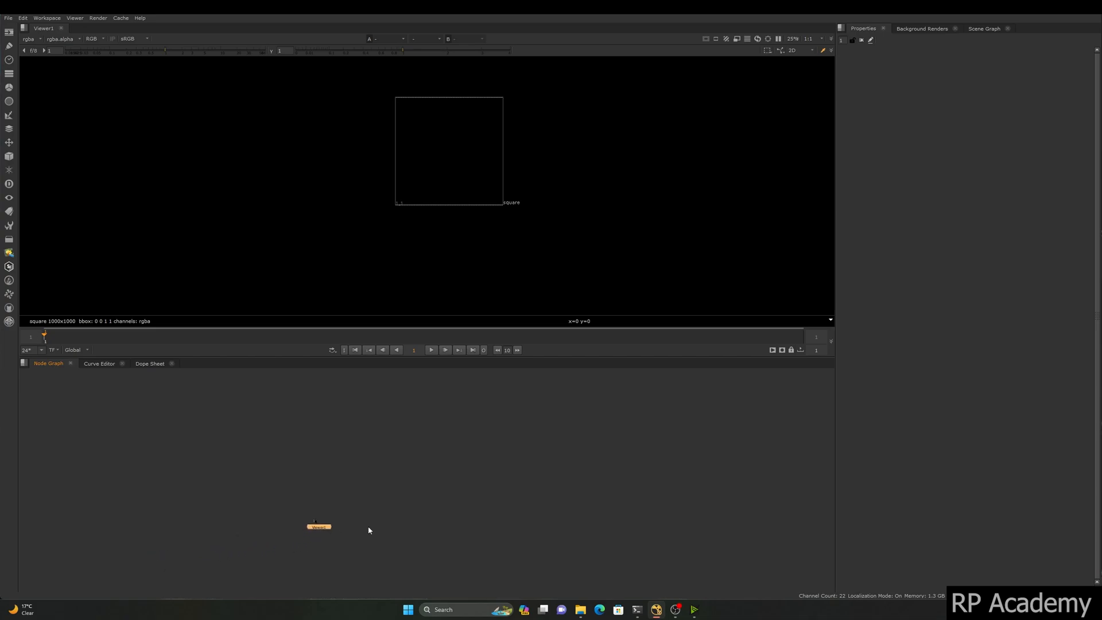
Step: Import color1.exr from the video2 folder as a Read node and show it in Viewer1
click(581, 609)
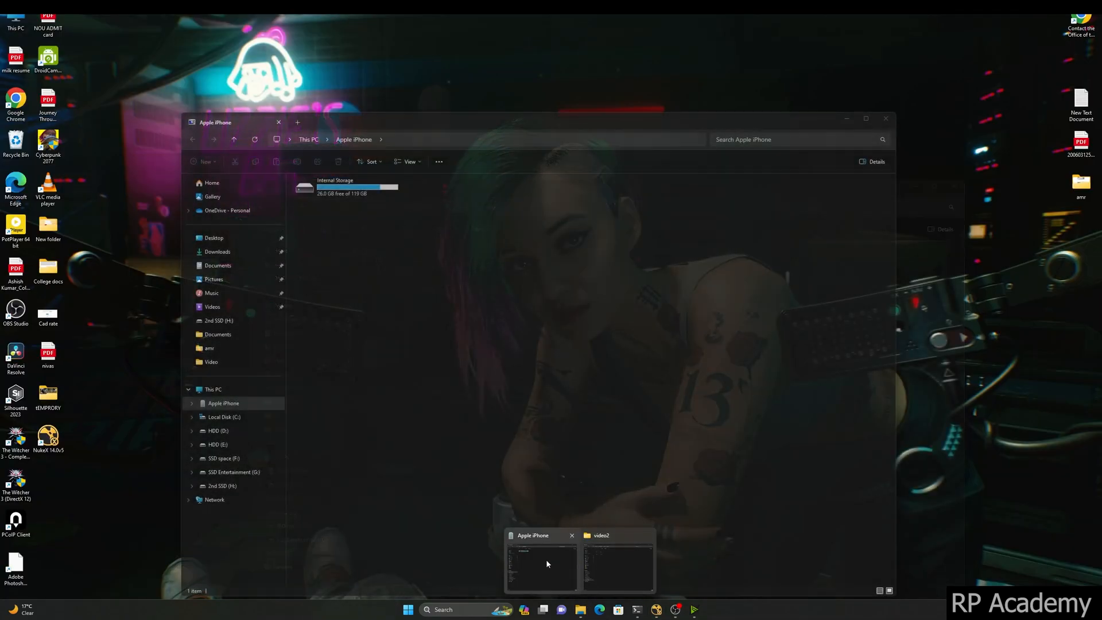
click(649, 569)
drag(391, 271, 559, 411)
click(180, 462)
drag(319, 526, 559, 501)
click(560, 412)
key(1)
scroll(559, 412, up, 2)
scroll(449, 153, up, 5)
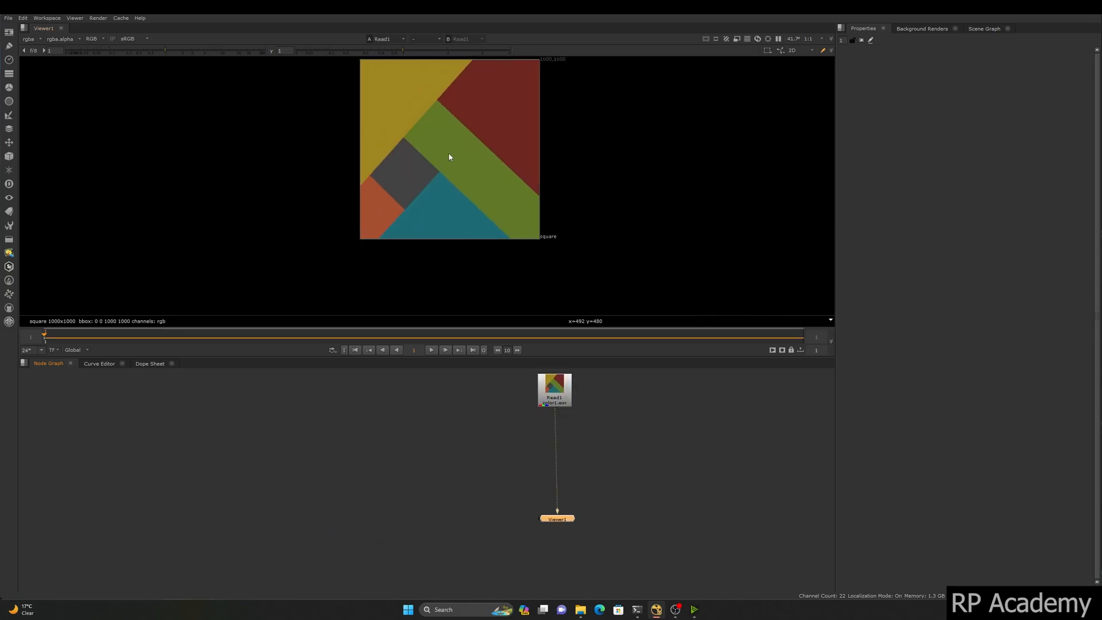
Step: Stack the Read node directly above the Viewer1 node
drag(555, 394, 548, 449)
drag(556, 519, 433, 509)
drag(539, 452, 426, 473)
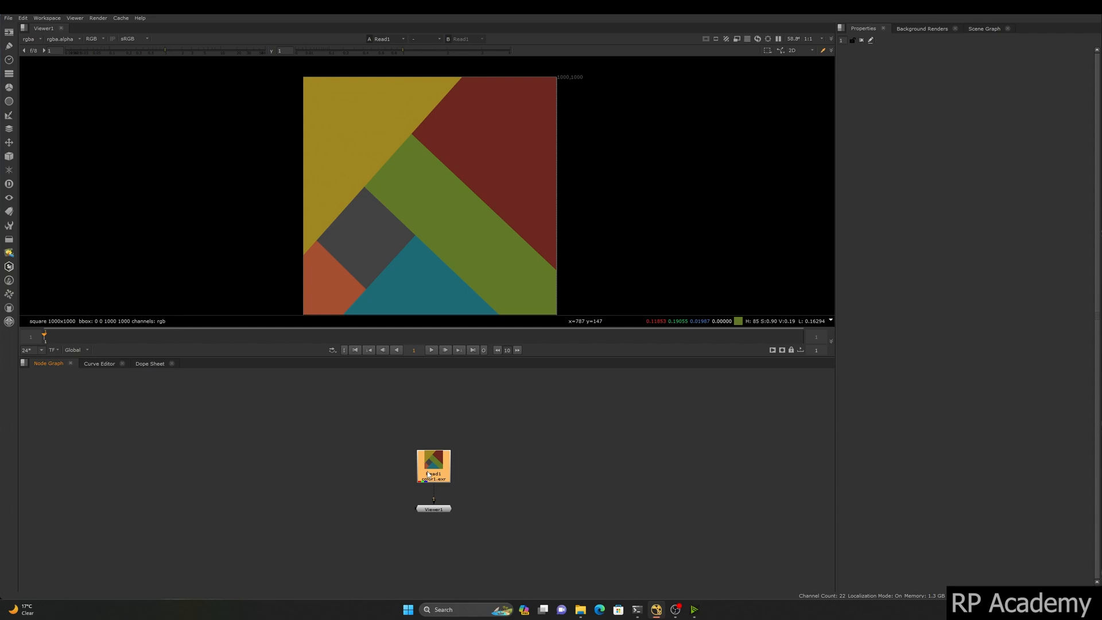
click(444, 511)
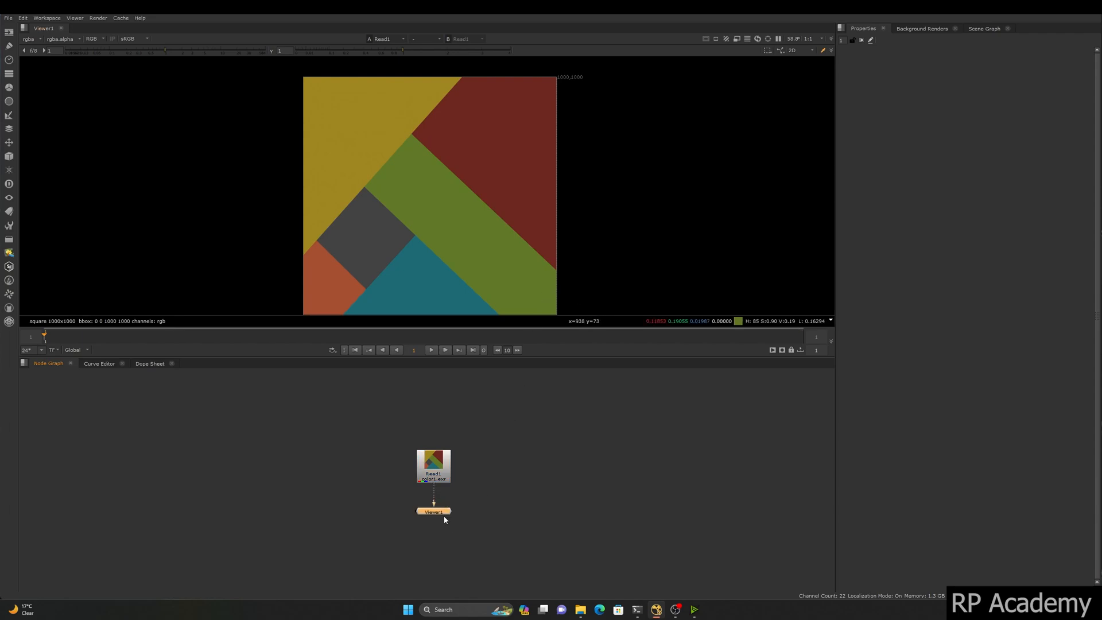
scroll(450, 238, down, 3)
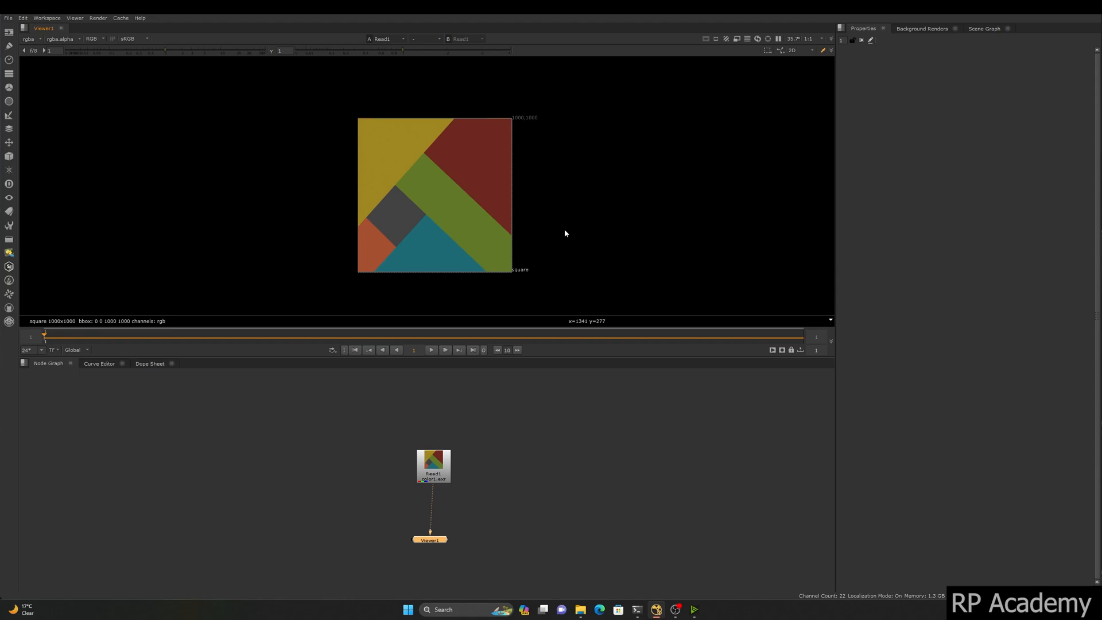
Step: Move the Read node and Viewer1 apart and disconnect the viewer from the Read node
drag(433, 470, 484, 463)
drag(236, 415, 345, 508)
drag(357, 111, 516, 265)
drag(357, 117, 526, 289)
middle_drag(312, 519, 316, 491)
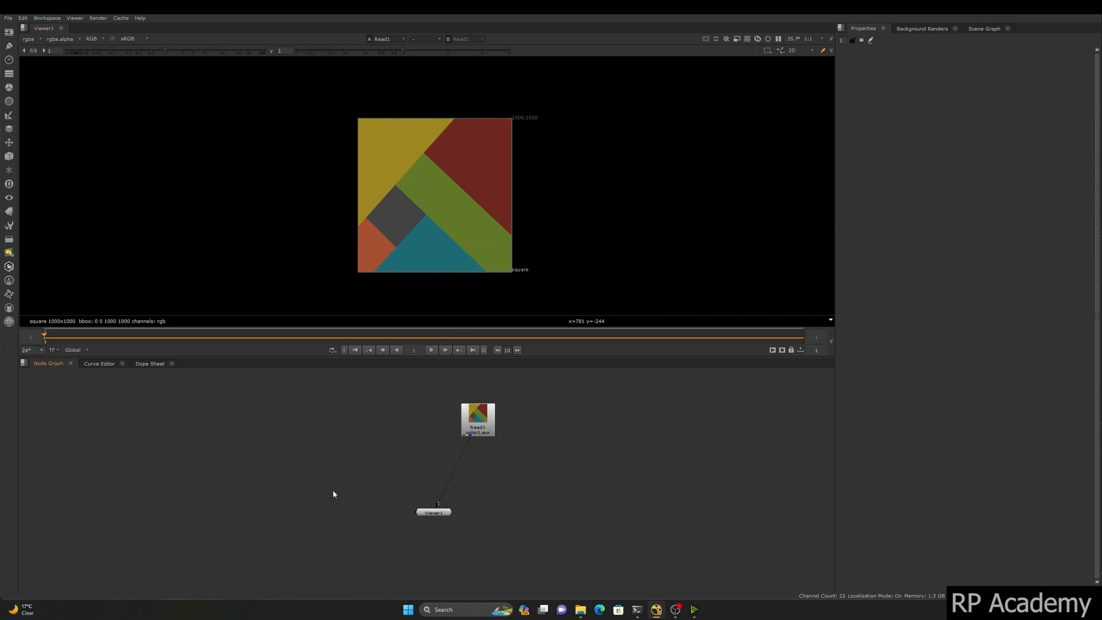
drag(426, 515, 318, 538)
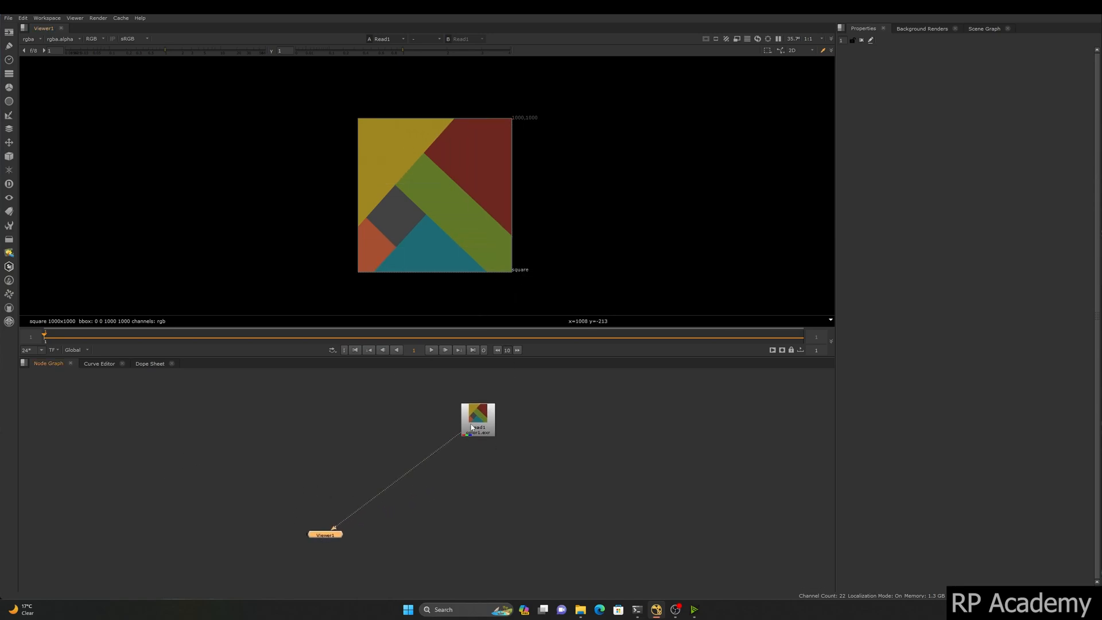
drag(451, 441, 450, 437)
click(297, 432)
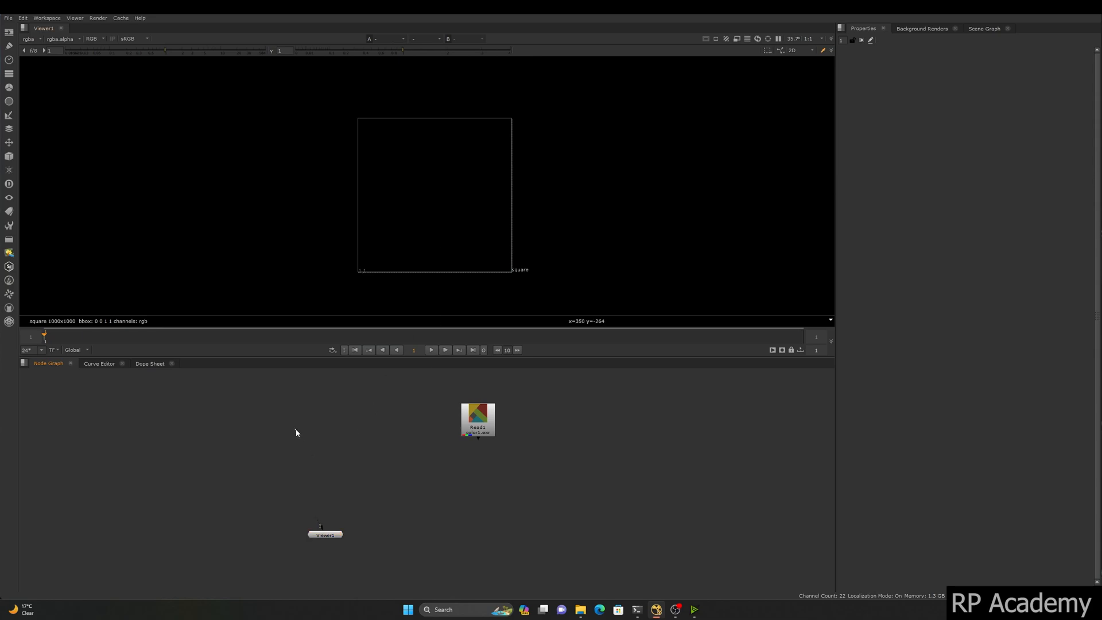
click(491, 429)
click(441, 487)
Step: Split the viewer pane horizontally to make an empty pane beside Viewer1
right_click(116, 31)
click(77, 70)
right_click(93, 30)
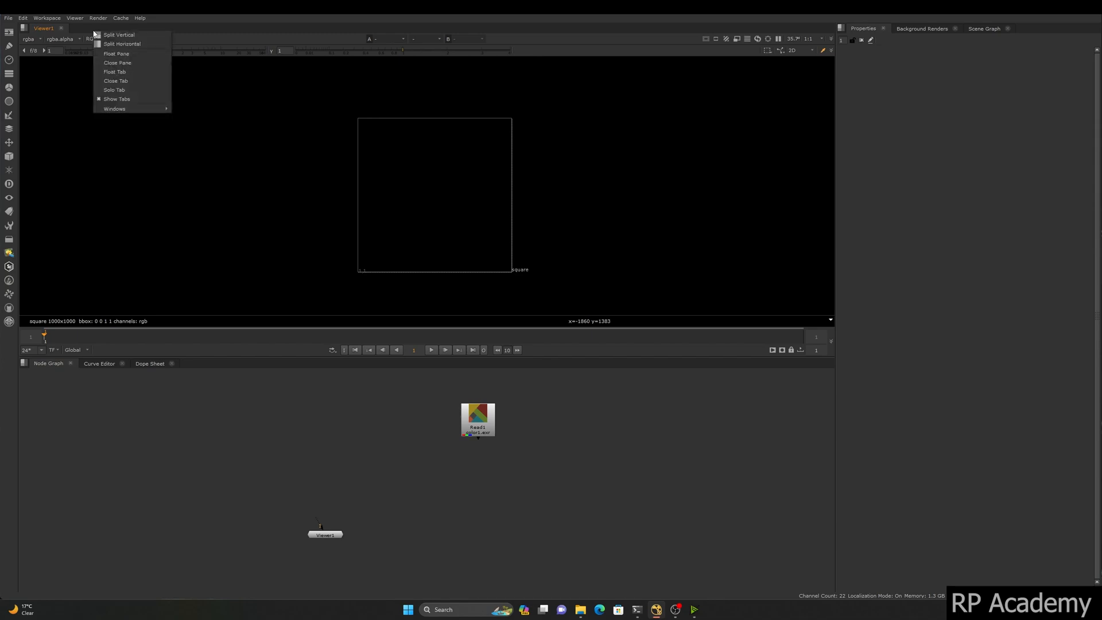
click(126, 45)
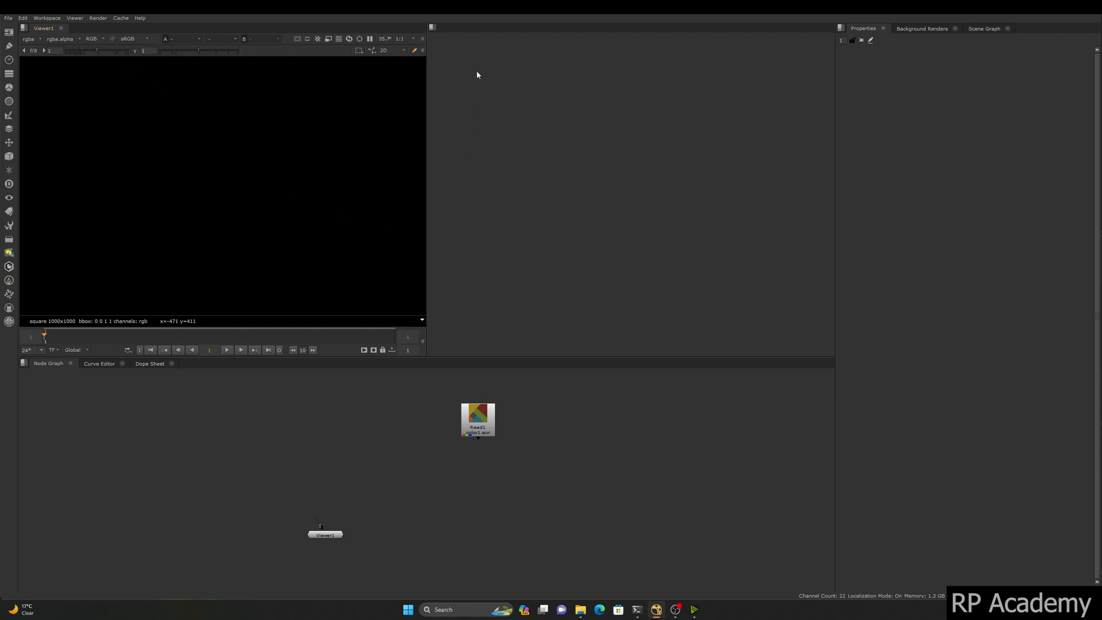
Step: Create a second Viewer node and dock its viewer in the empty pane beside Viewer1
middle_drag(420, 529, 391, 521)
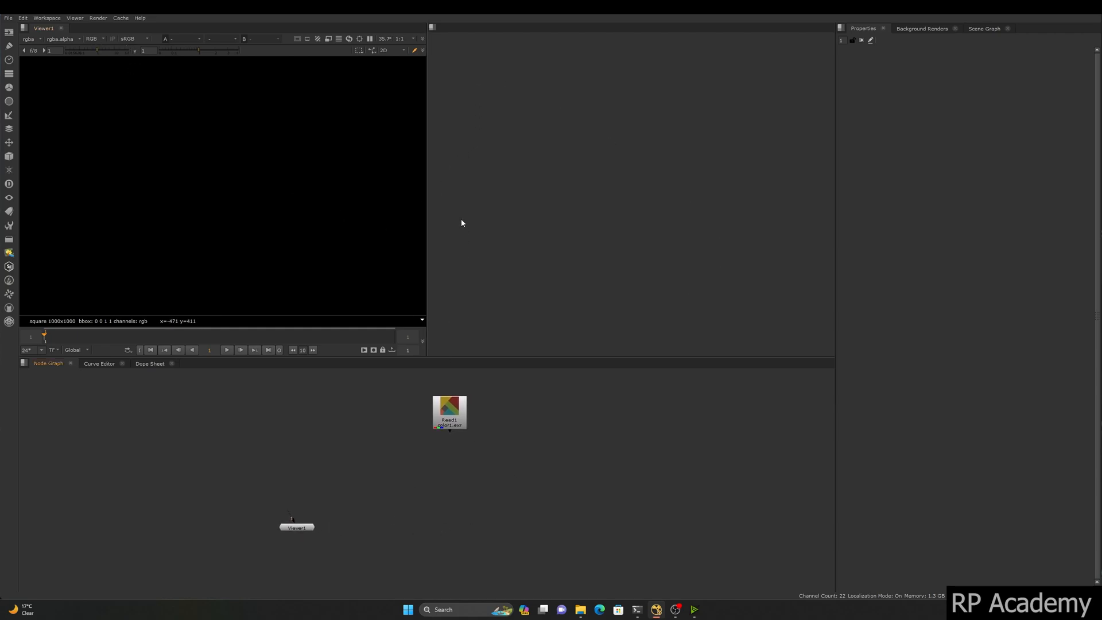
scroll(300, 543, up, 1)
drag(300, 525, 332, 523)
click(513, 507)
key(Tab)
text(viewer)
key(Return)
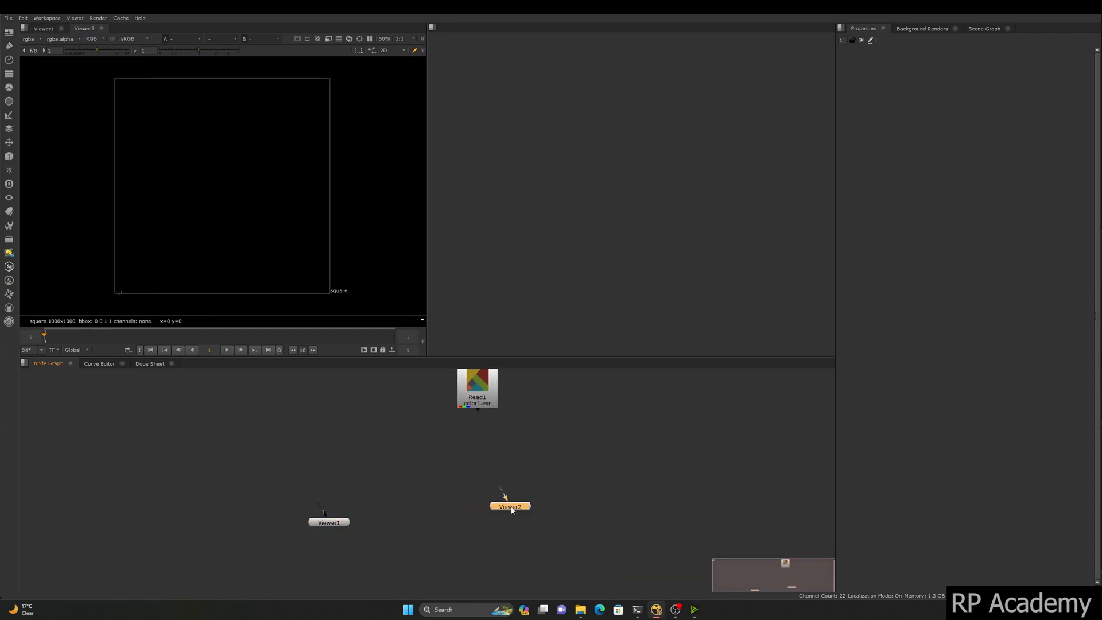
drag(520, 504, 437, 525)
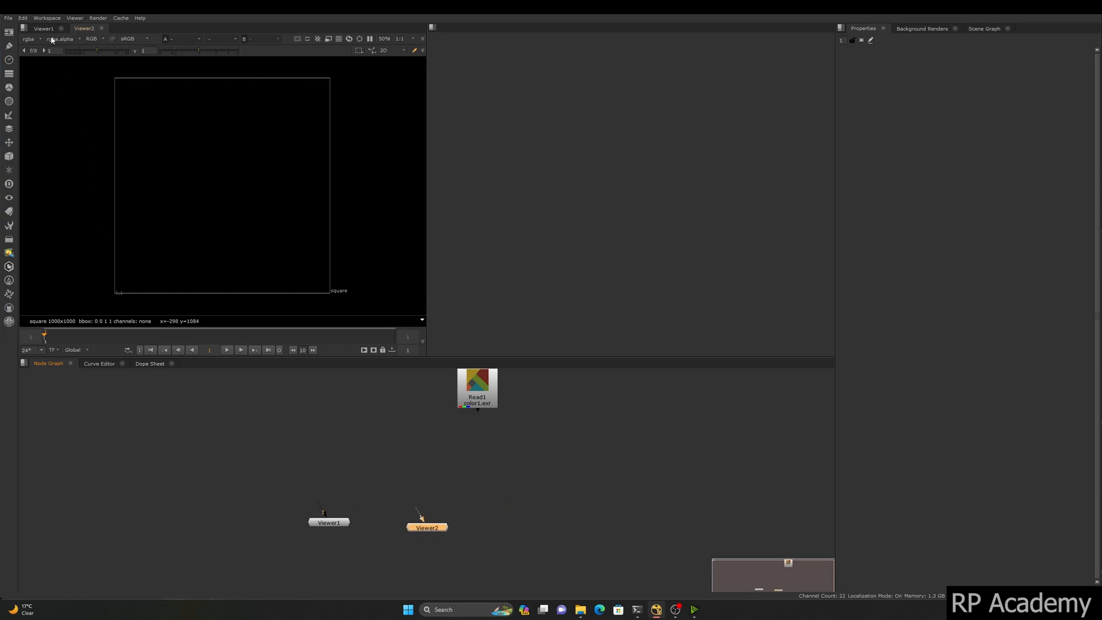
drag(83, 28, 472, 30)
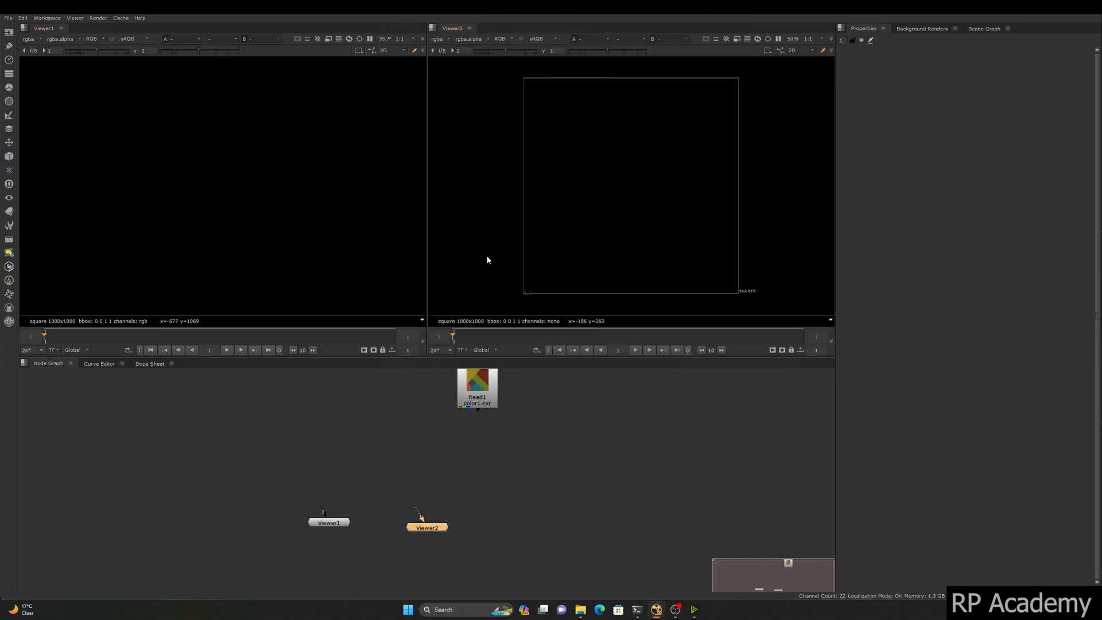
Step: Connect Viewer2 to the color1.exr Read node and widen the Viewer1 pane so its frame is fully in view
drag(449, 528, 477, 391)
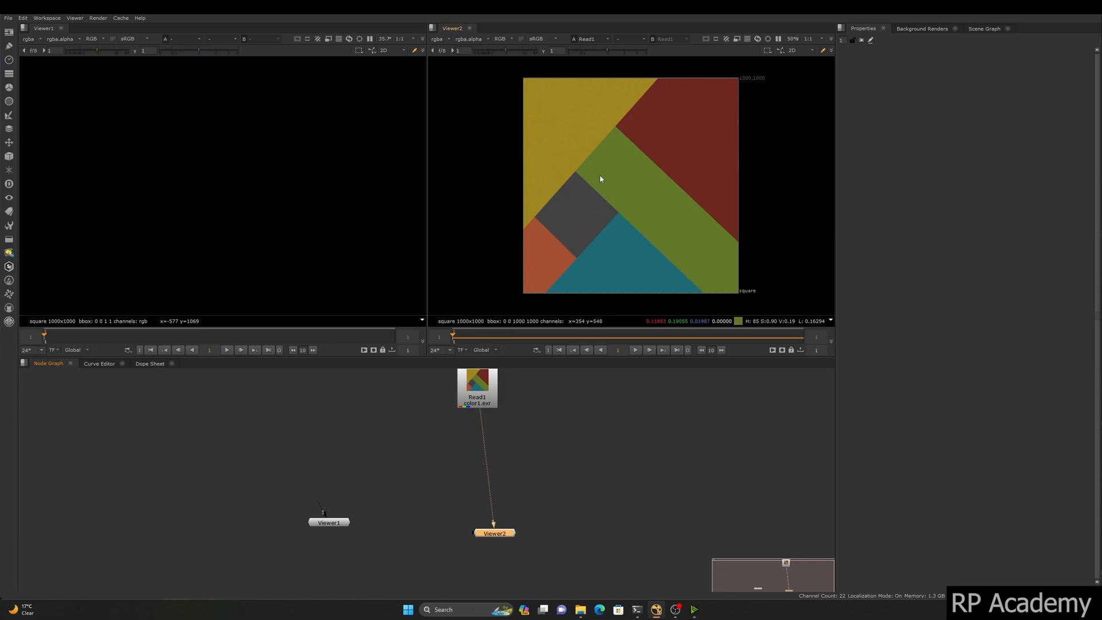
drag(428, 169, 535, 183)
middle_drag(425, 187, 143, 176)
middle_drag(344, 527, 289, 546)
drag(278, 543, 216, 555)
middle_drag(289, 509, 344, 502)
scroll(348, 493, down, 1)
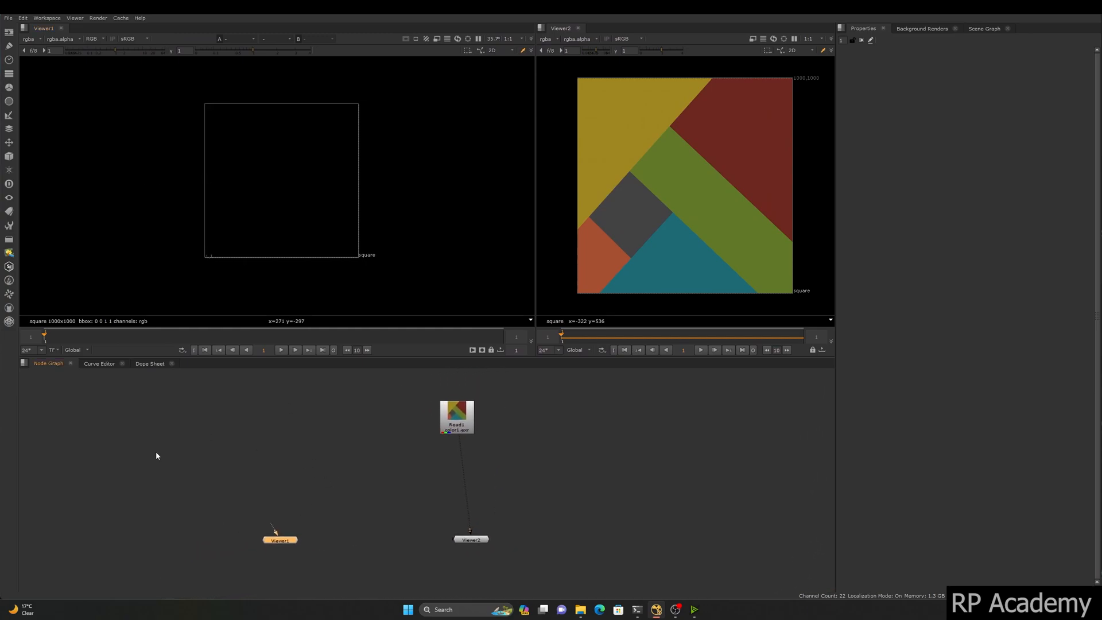
Step: Move the Read node with Viewer2 to the far side of the graph, leaving Viewer1 in the free working area
drag(275, 540, 255, 436)
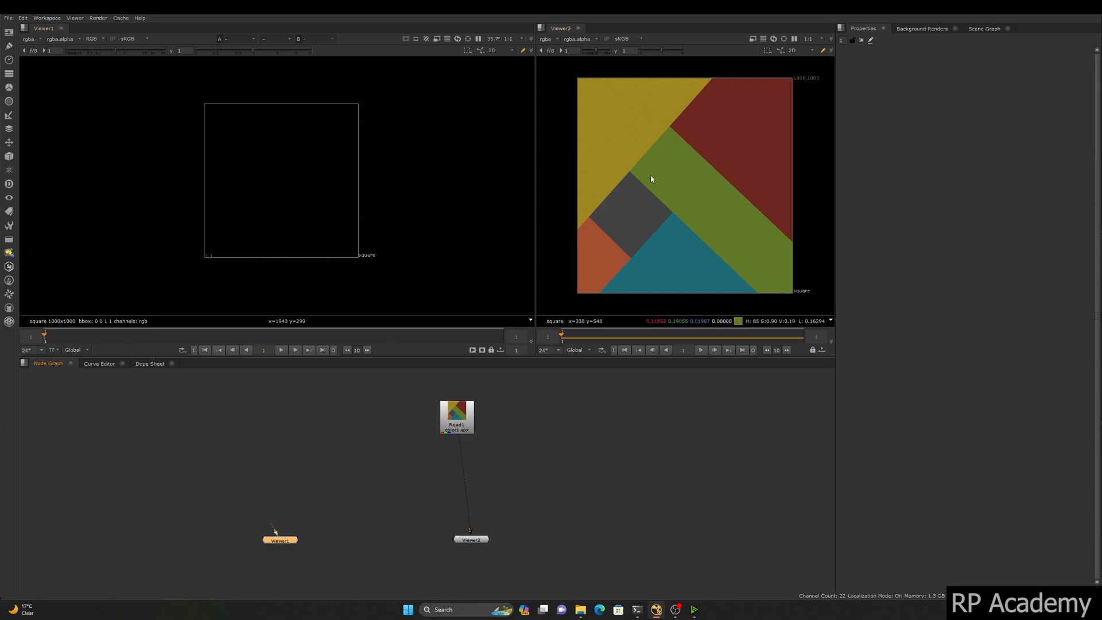
drag(470, 429, 483, 507)
drag(525, 446, 419, 593)
drag(477, 494, 809, 427)
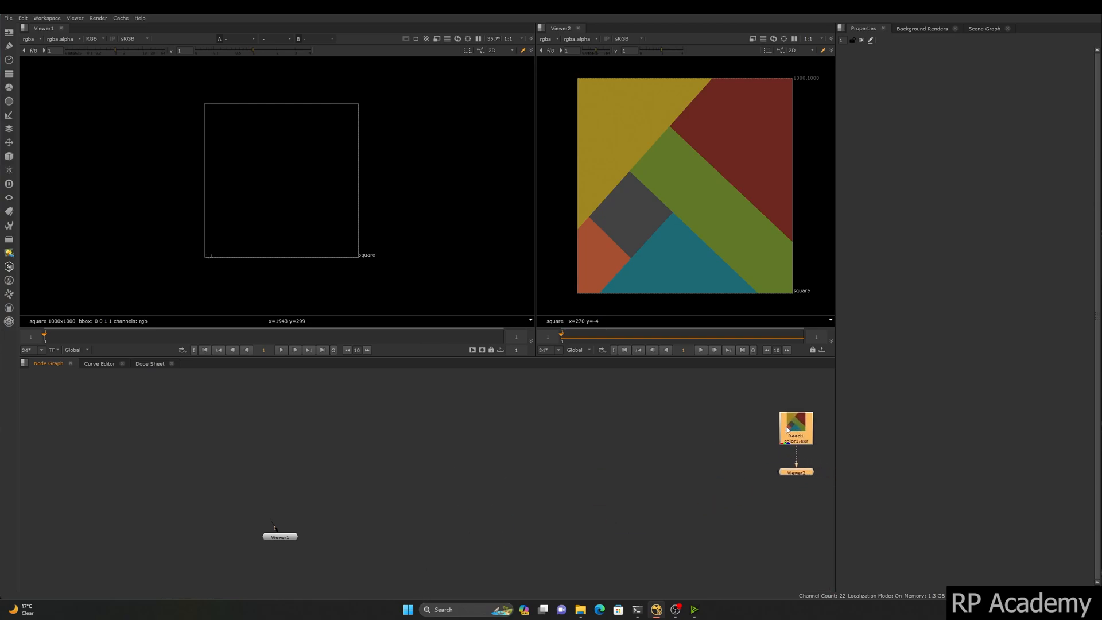
drag(273, 542, 359, 538)
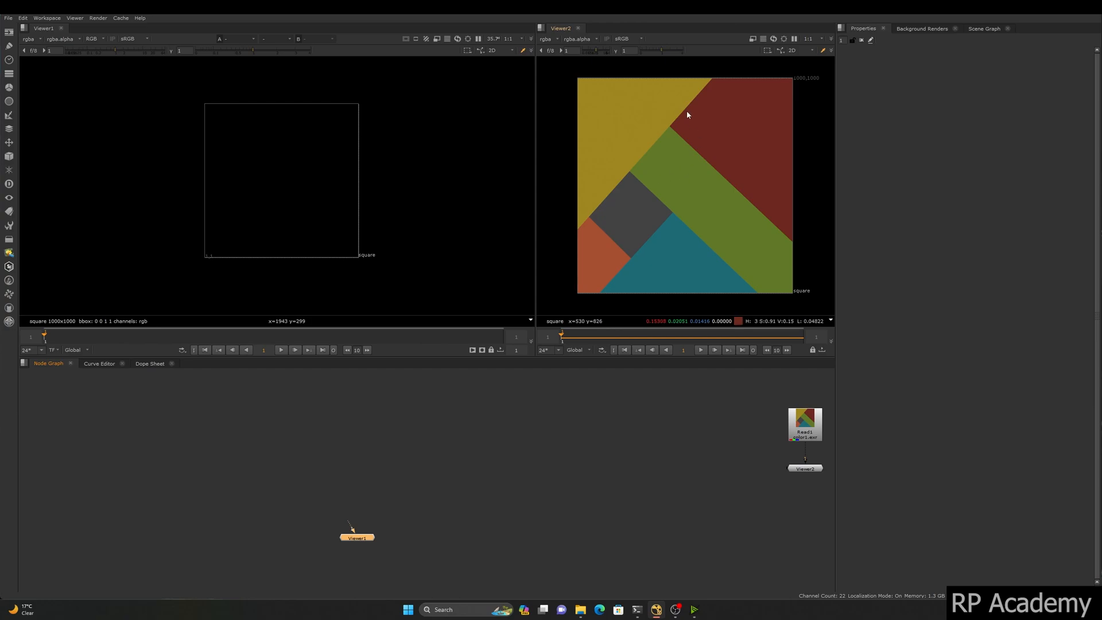
drag(347, 534, 354, 531)
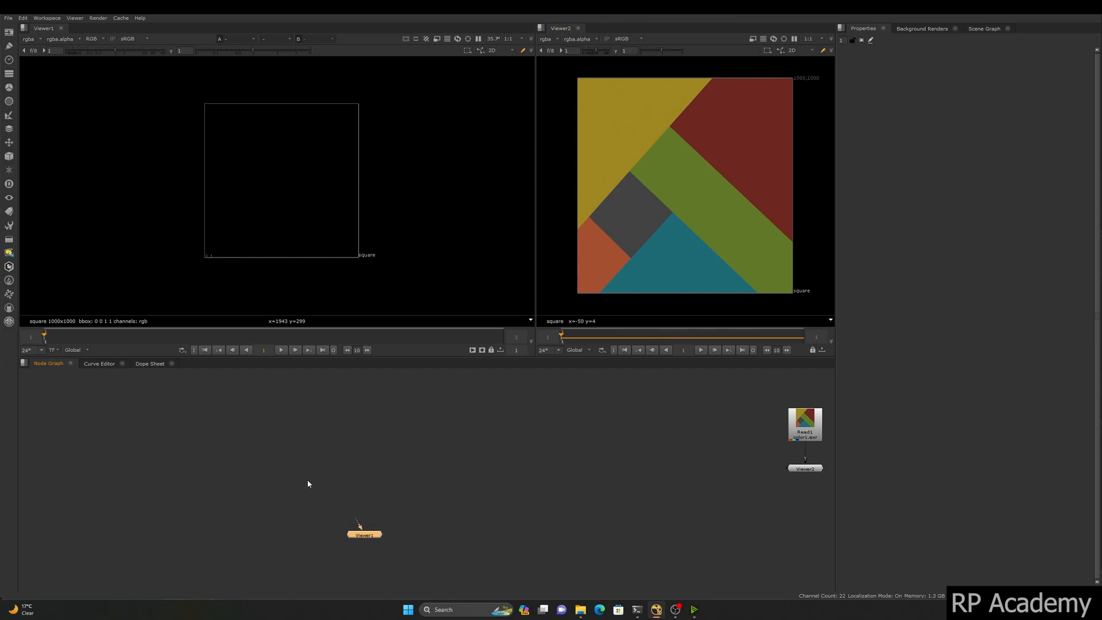
Step: Create a Constant node in the free area above Viewer1
click(278, 418)
key(Tab)
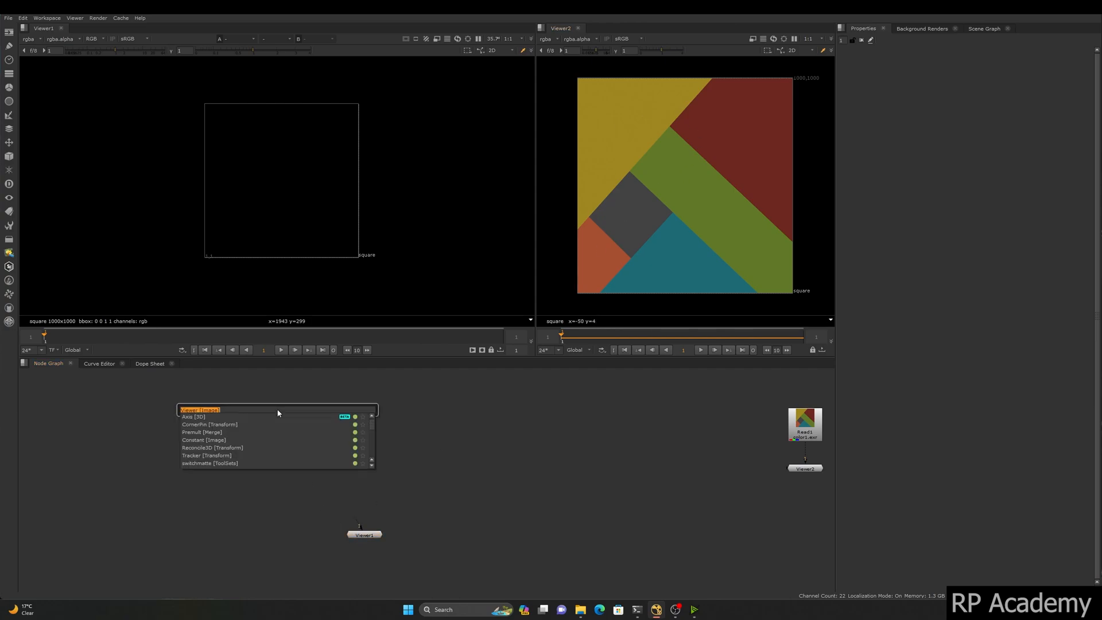
text(constan)
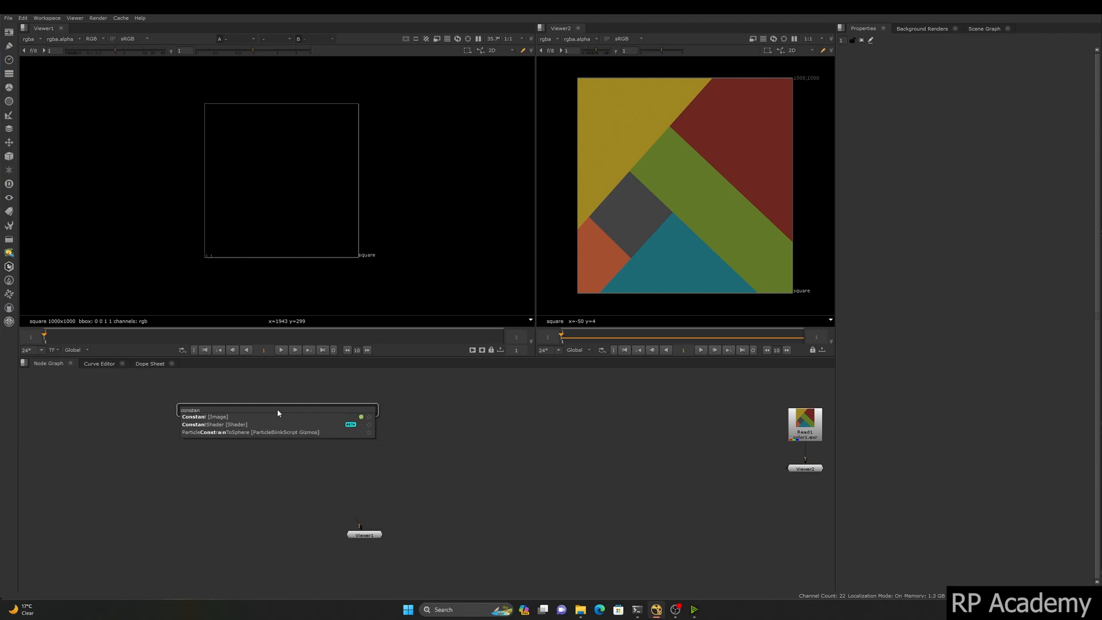
key(Down)
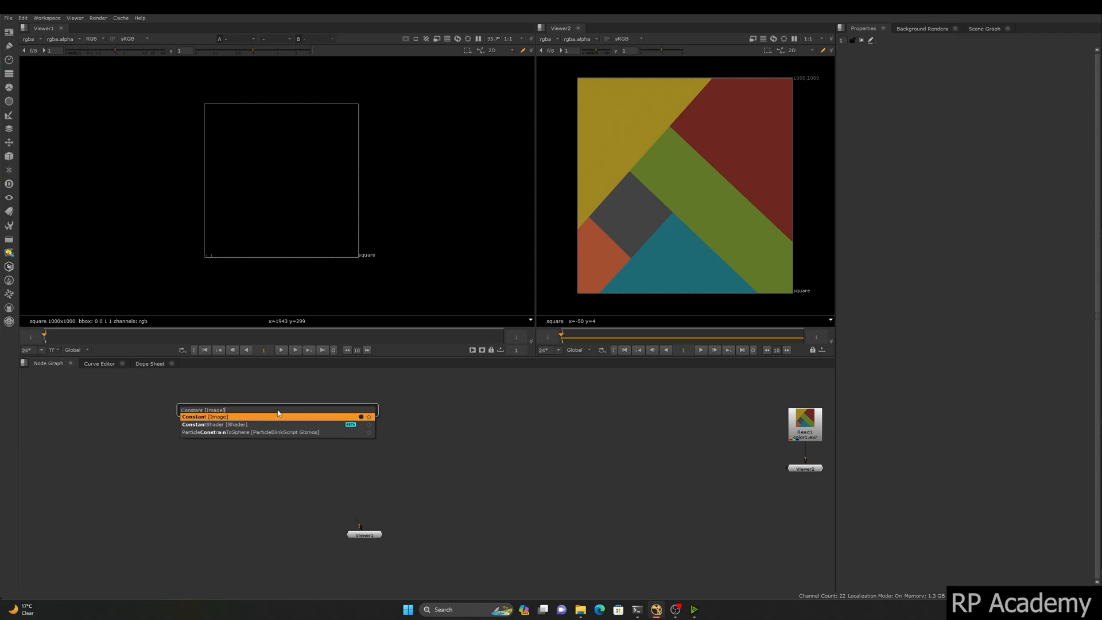
key(Return)
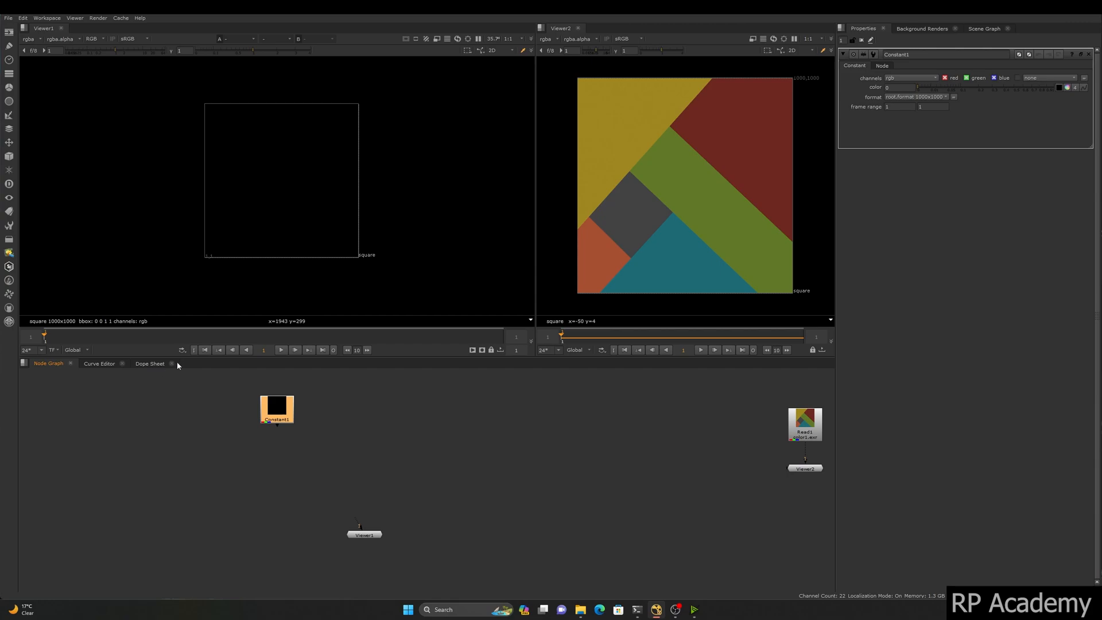
Step: Connect Viewer1 to the Constant node and set the Constant's color to 0.014
mouse_move(279, 413)
mouse_down()
mouse_move(270, 422)
mouse_move(287, 429)
mouse_up()
drag(359, 524, 276, 426)
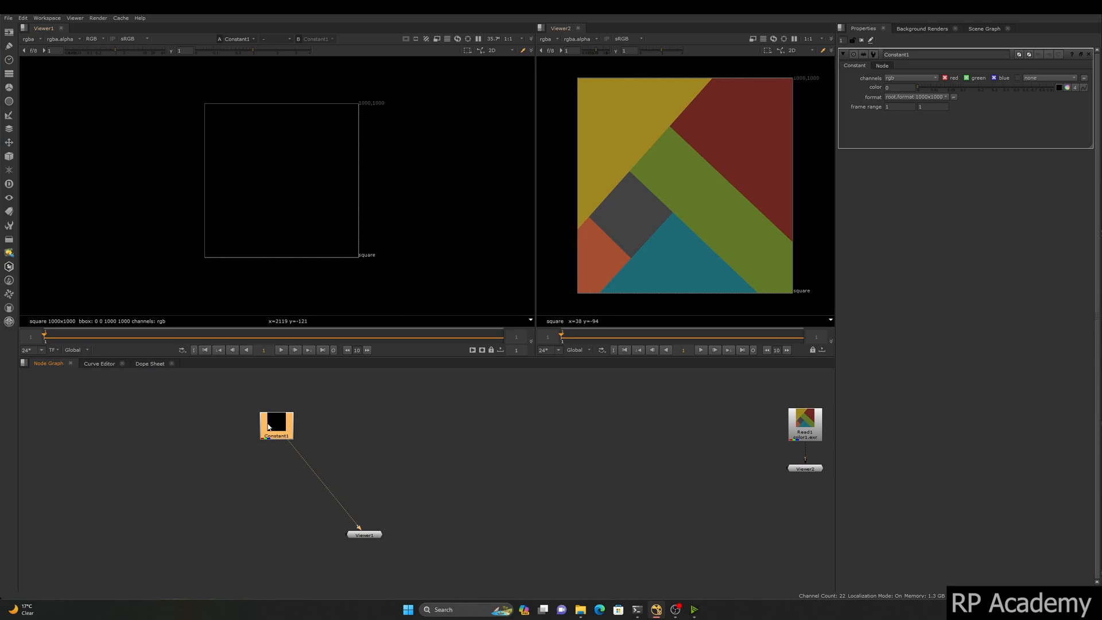
mouse_move(937, 87)
mouse_down()
mouse_move(963, 89)
mouse_move(935, 95)
mouse_up()
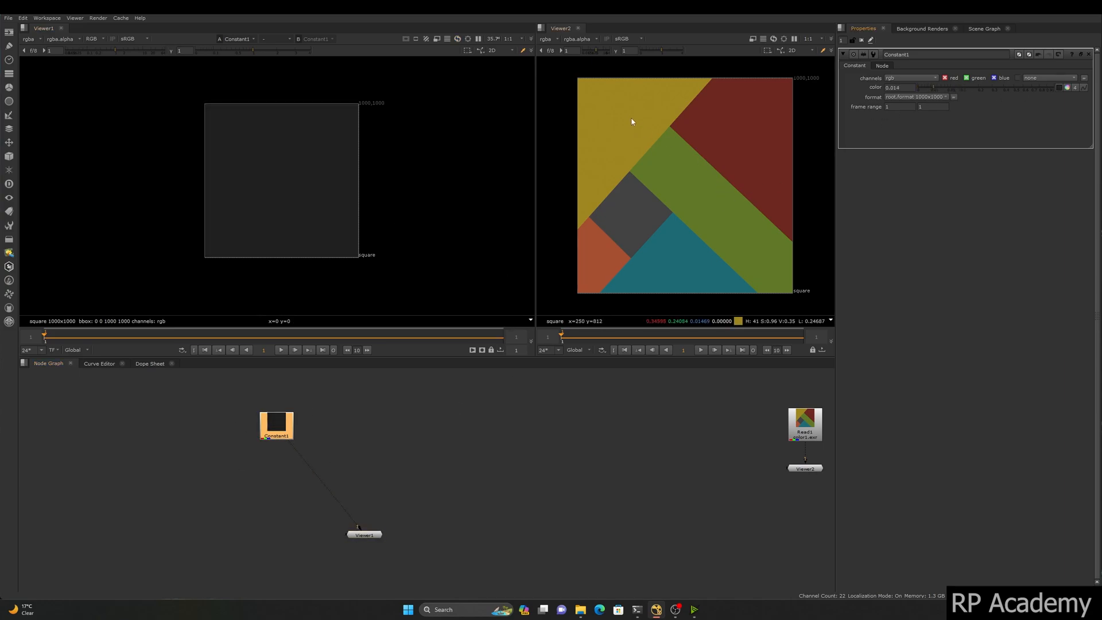
Step: Examine the reference image in a maximized Viewer2, sampling the yellow area's color values, and restore the layout
drag(570, 68, 812, 302)
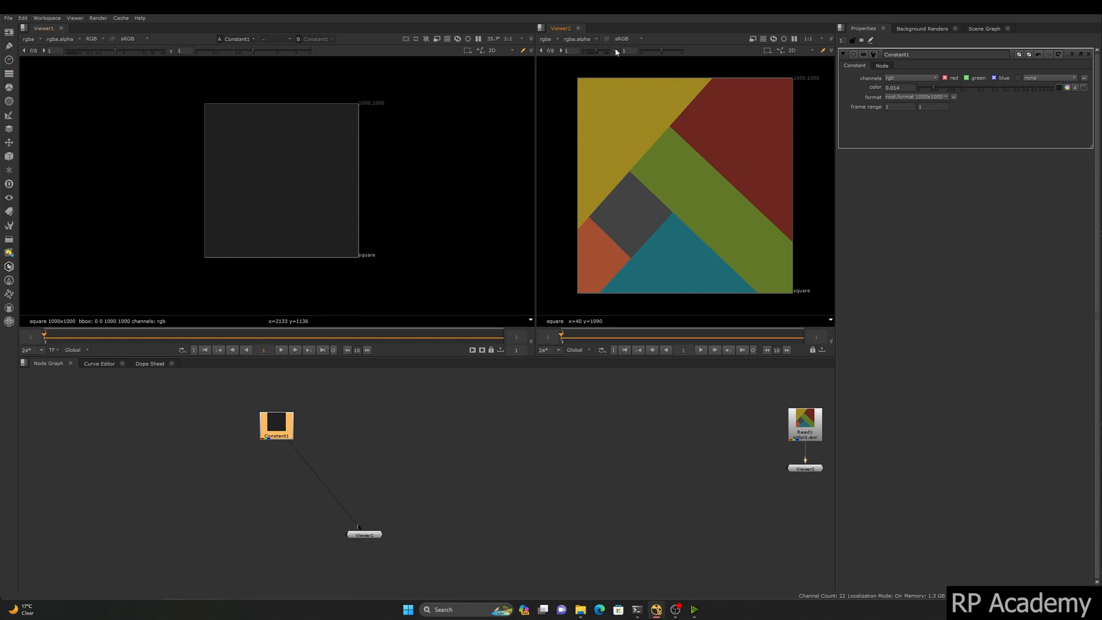
key(space)
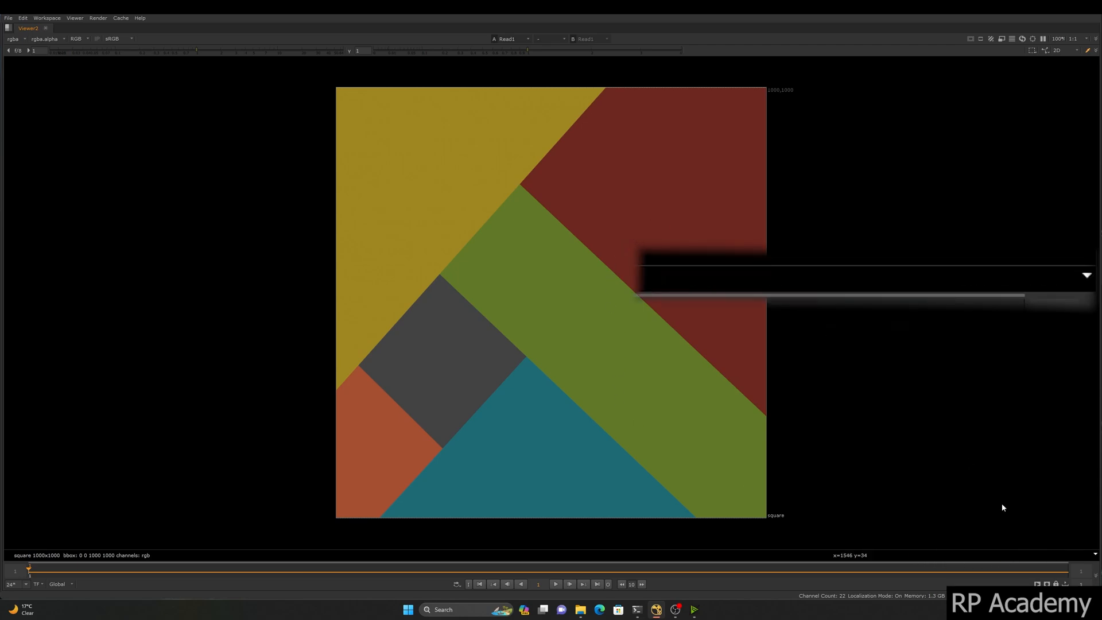
ctrl+shift+drag(402, 140, 449, 211)
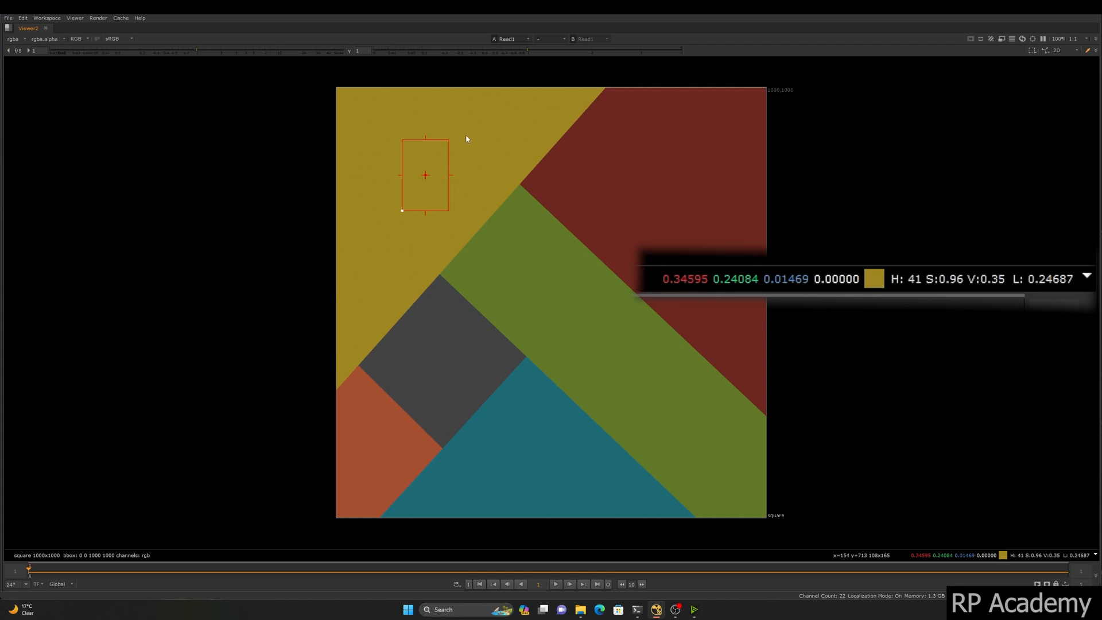
ctrl+shift+drag(470, 124, 511, 168)
ctrl+right_click(450, 133)
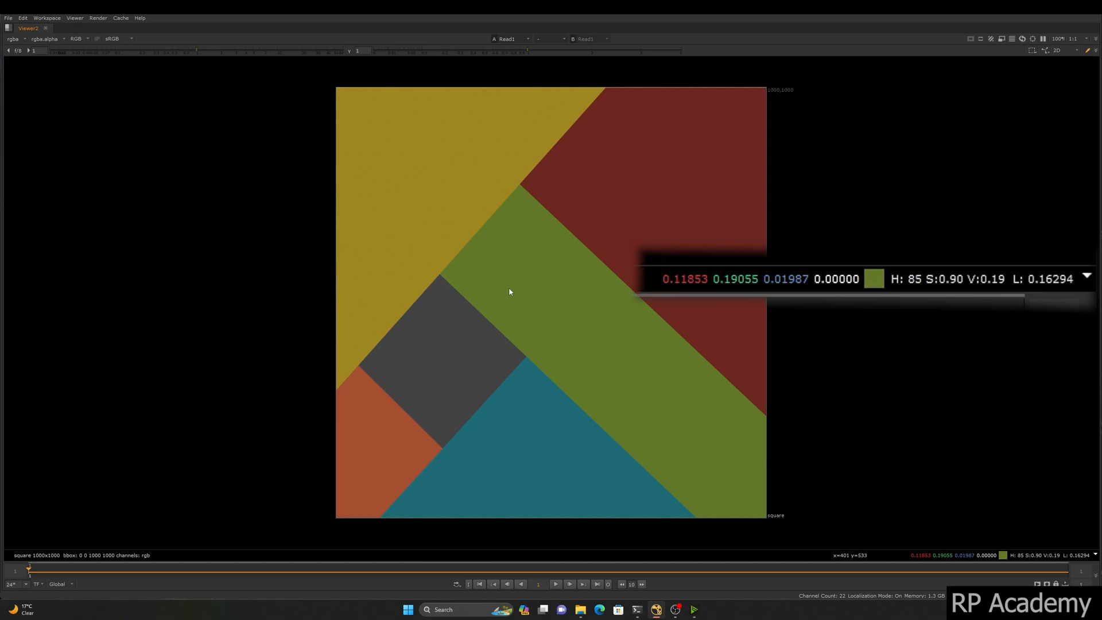
key(space)
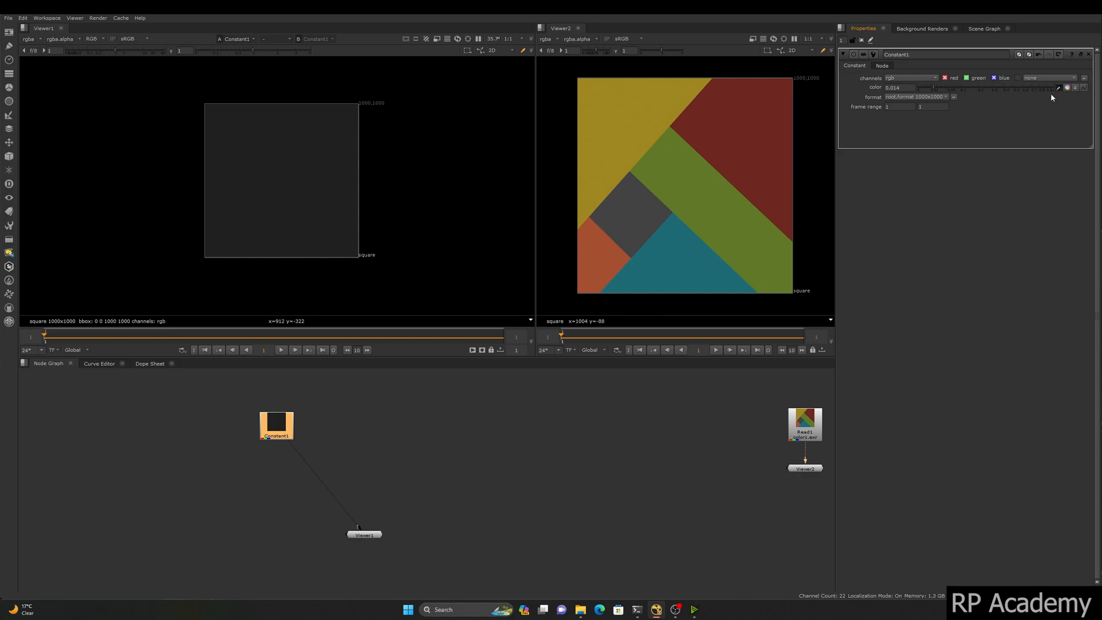
Step: Set Constant1's color by sampling the yellow area of the reference image
ctrl+click(626, 110)
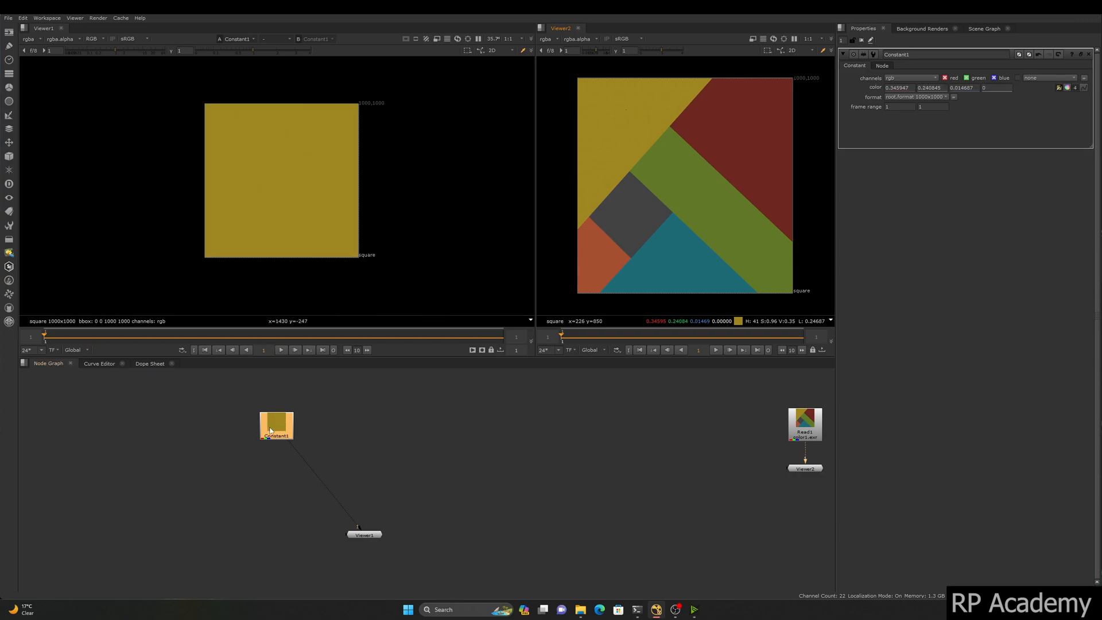
middle_drag(337, 445, 306, 453)
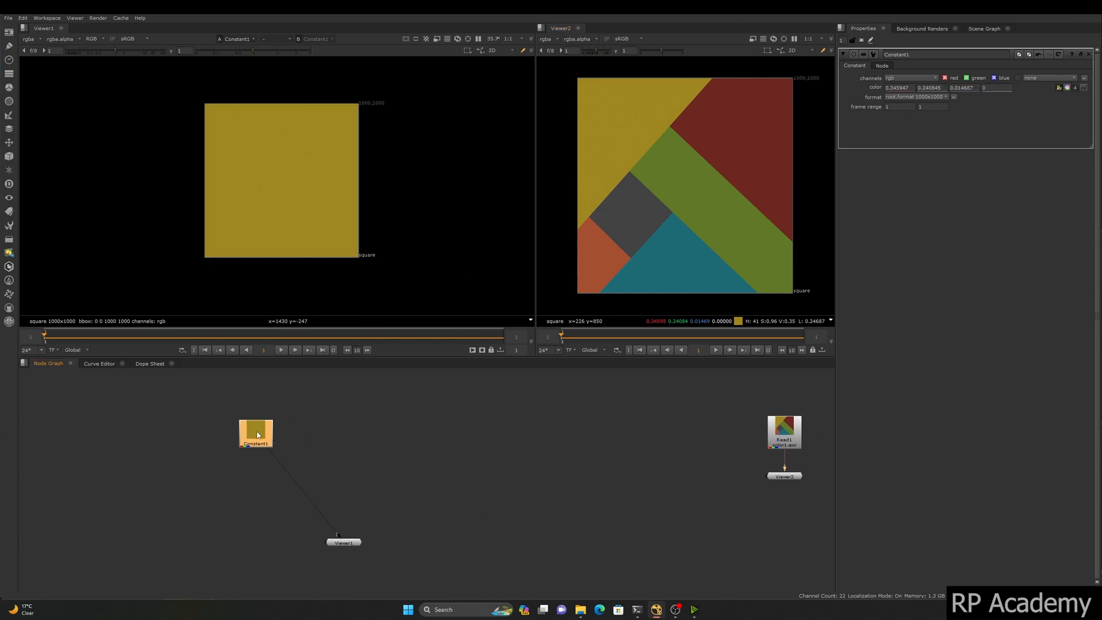
click(310, 428)
key(ctrl+v)
drag(380, 399, 309, 438)
key(Delete)
Step: Duplicate the yellow Constant beside it and sample the reference's orange corner as the copy's color
click(259, 436)
key(ctrl+c)
key(ctrl+v)
double_click(310, 438)
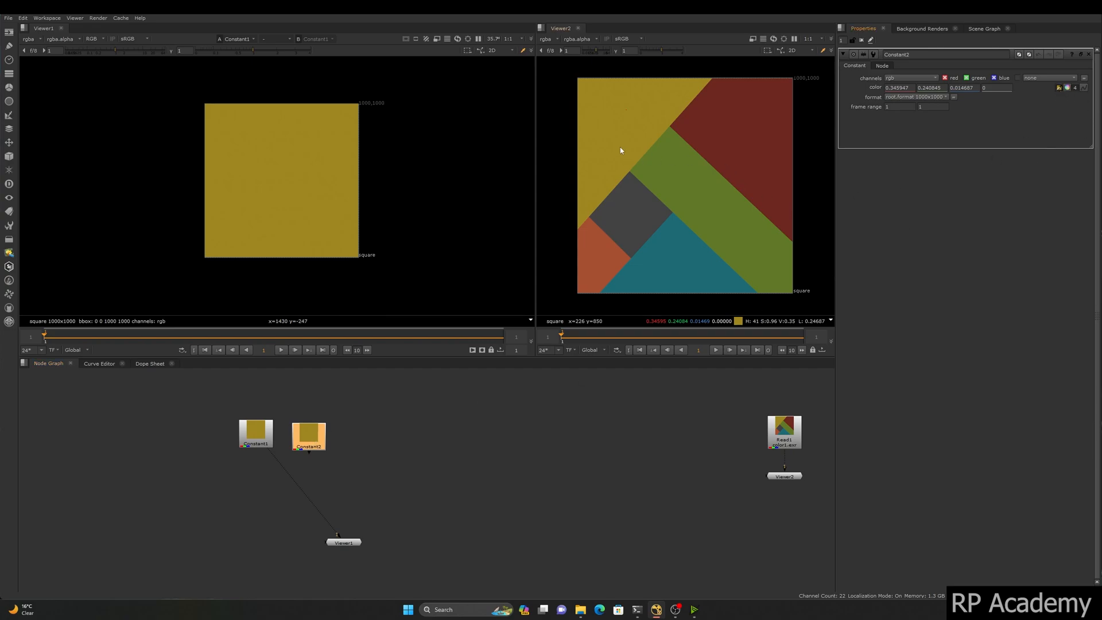
ctrl+click(595, 253)
click(287, 468)
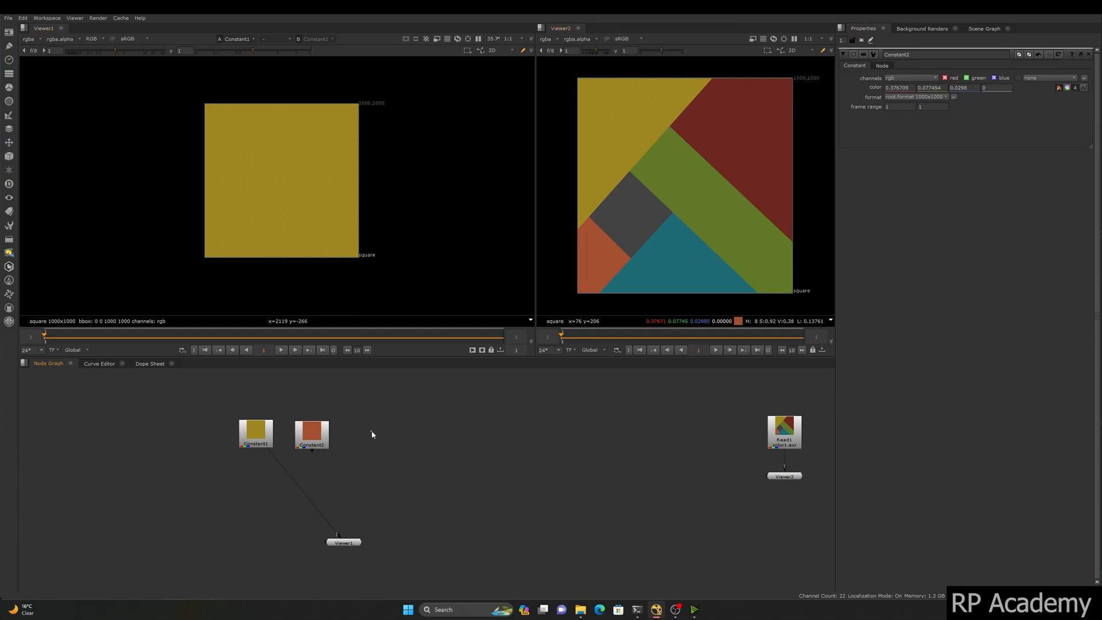
Step: Add a third Constant to the row and sample the reference's dark grey square as its color
drag(373, 434, 373, 444)
double_click(383, 441)
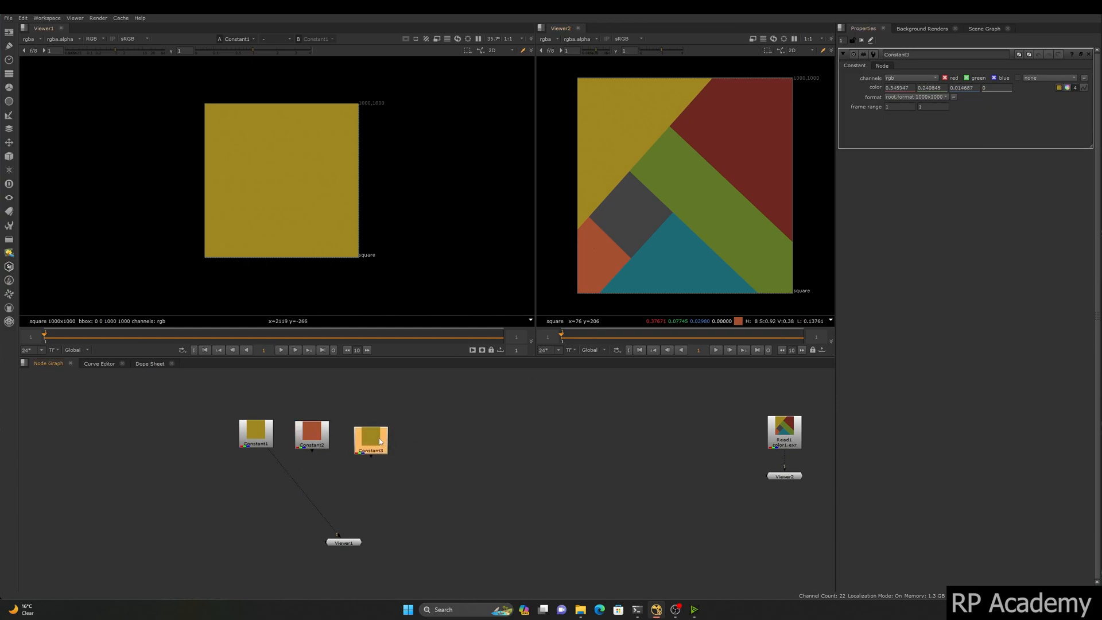
ctrl+click(635, 221)
drag(382, 445, 377, 438)
Step: Add a fourth Constant to the row and sample the reference's teal triangle as its color
click(458, 434)
key(ctrl+v)
drag(458, 433, 413, 437)
double_click(414, 437)
click(1060, 87)
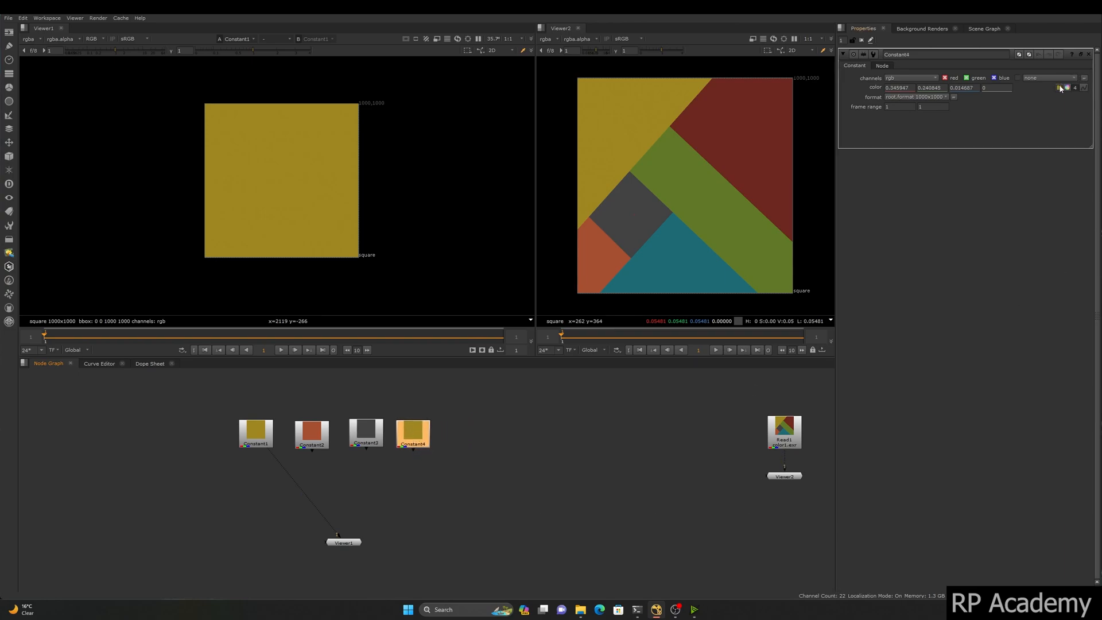
ctrl+click(677, 270)
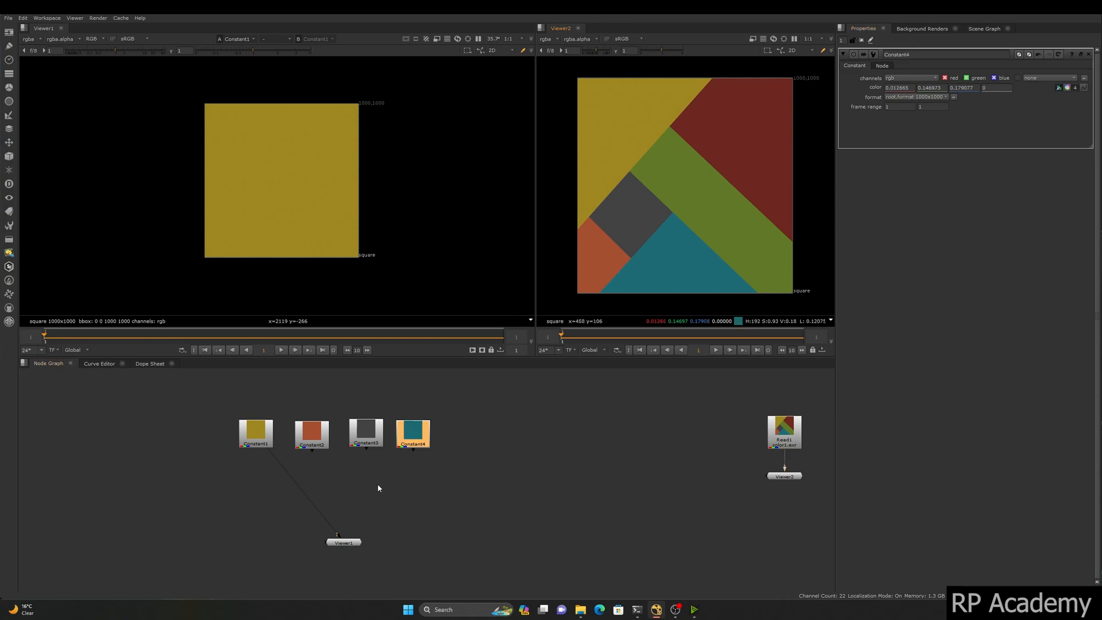
Step: Add a fifth Constant to the row and sample the reference's green band as its color
click(449, 458)
drag(463, 425, 463, 440)
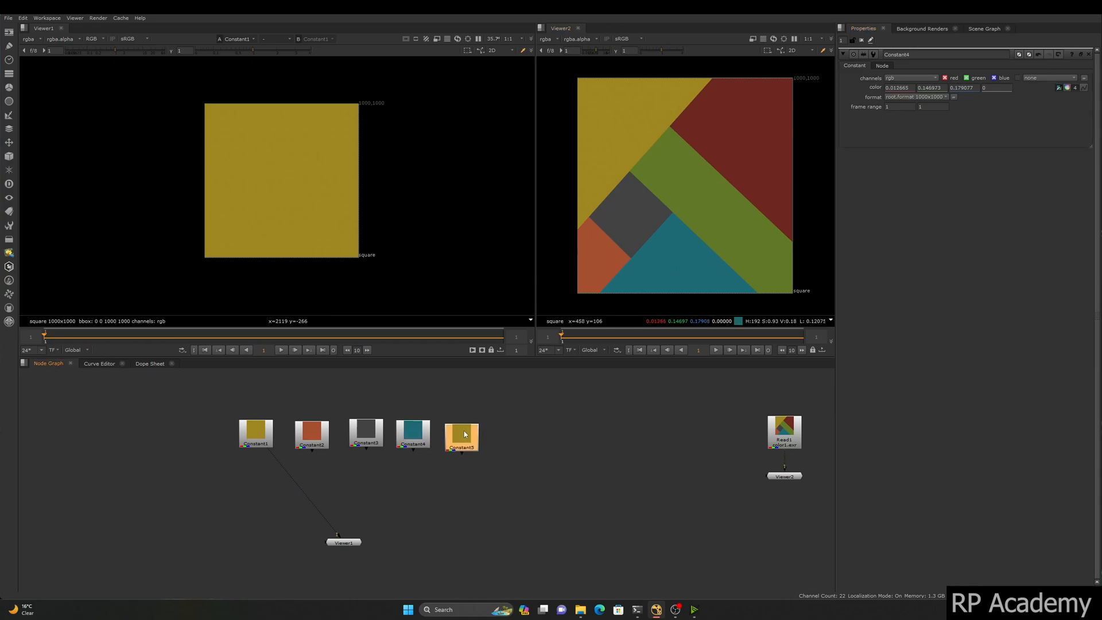
click(1059, 88)
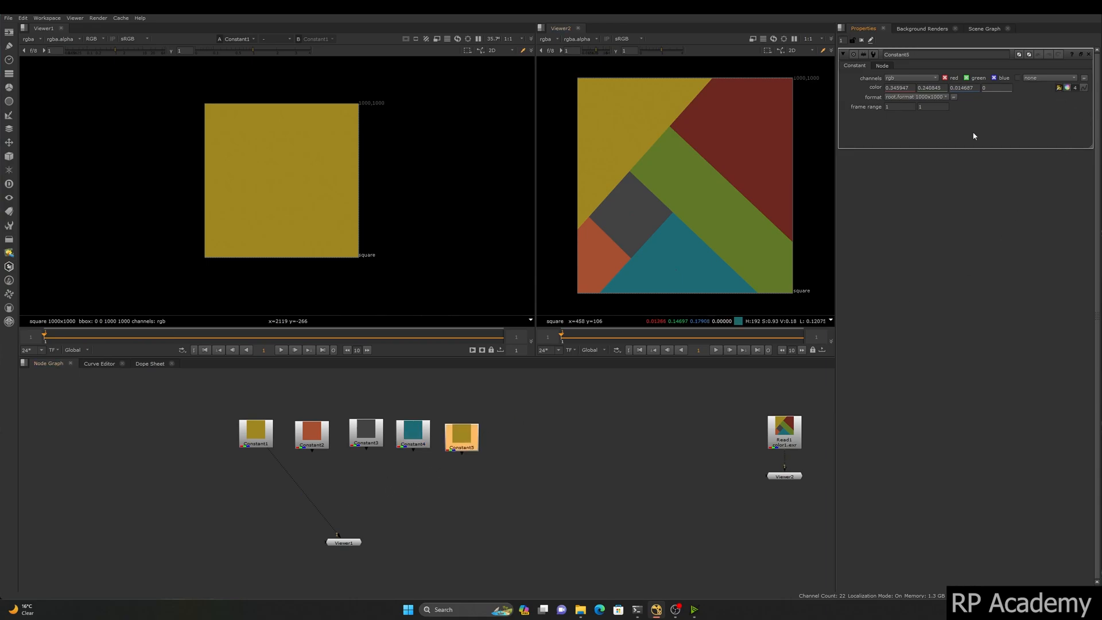
ctrl+click(718, 212)
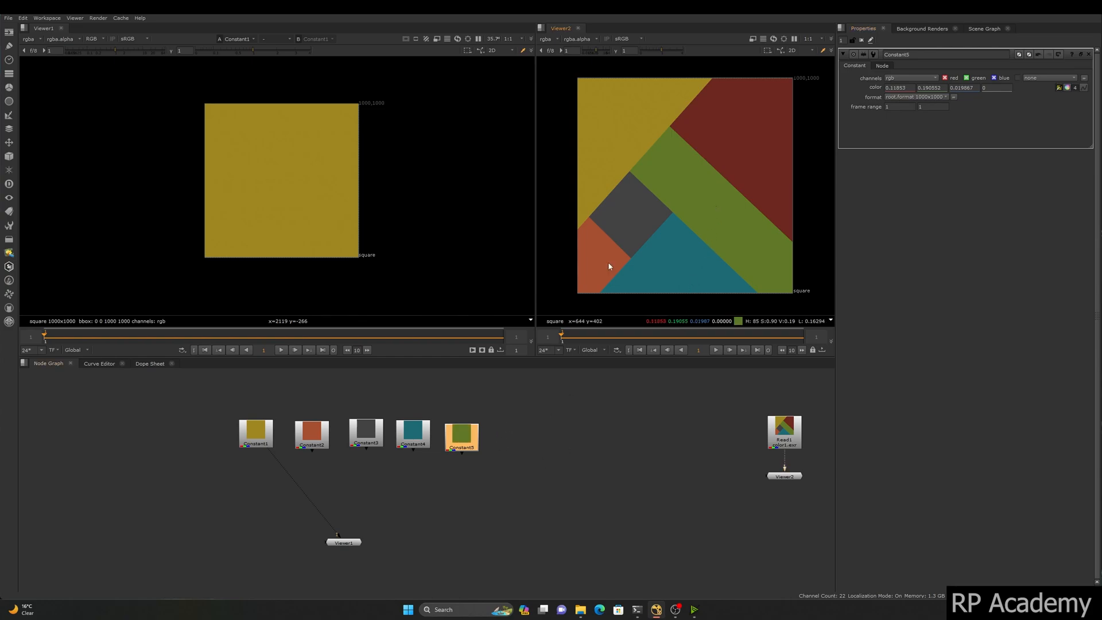
Step: Add a sixth Constant at the end of the row and sample the reference's dark red area as its color
click(509, 445)
key(ctrl+v)
drag(511, 438, 518, 430)
double_click(518, 430)
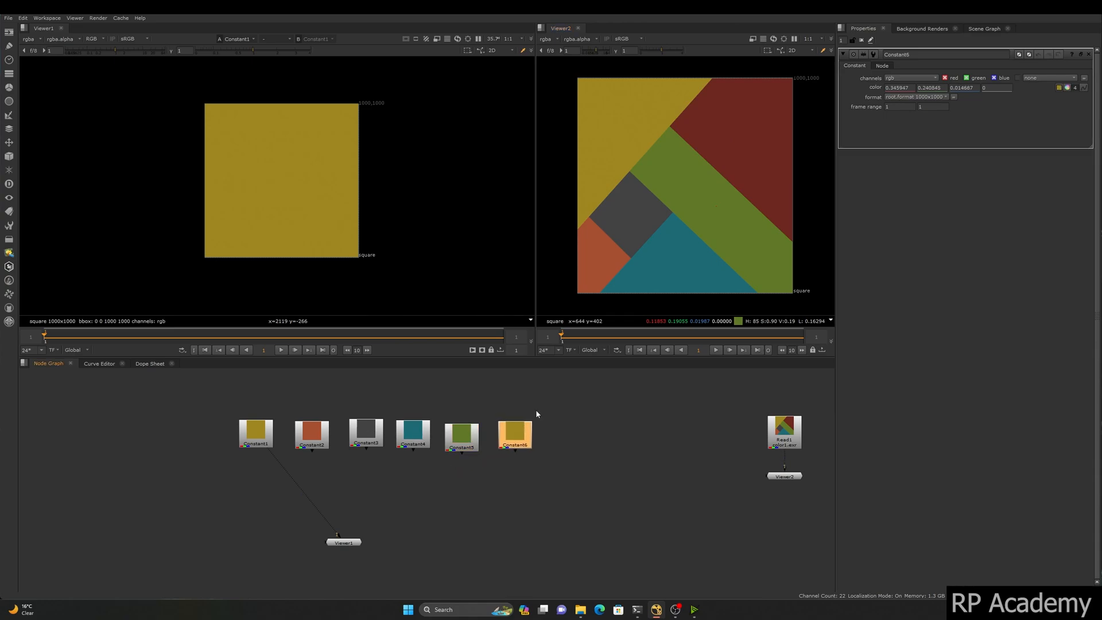
click(1059, 88)
ctrl+click(749, 144)
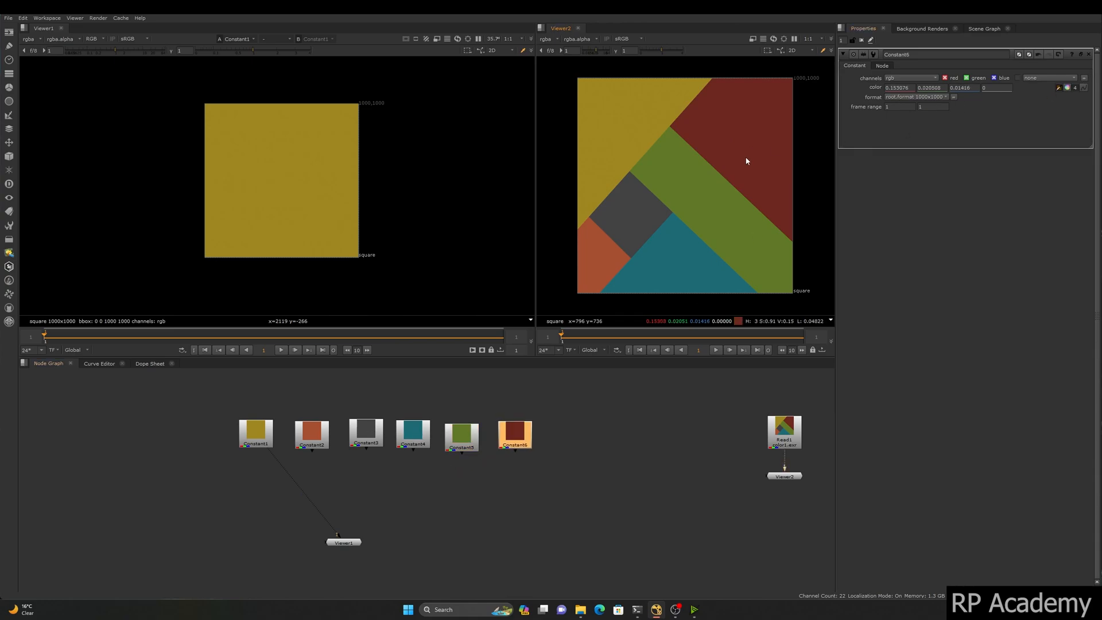
Step: Move the row of six Constants farther from the Read node and place Viewer1 below the row
drag(574, 393, 174, 441)
drag(344, 543, 218, 582)
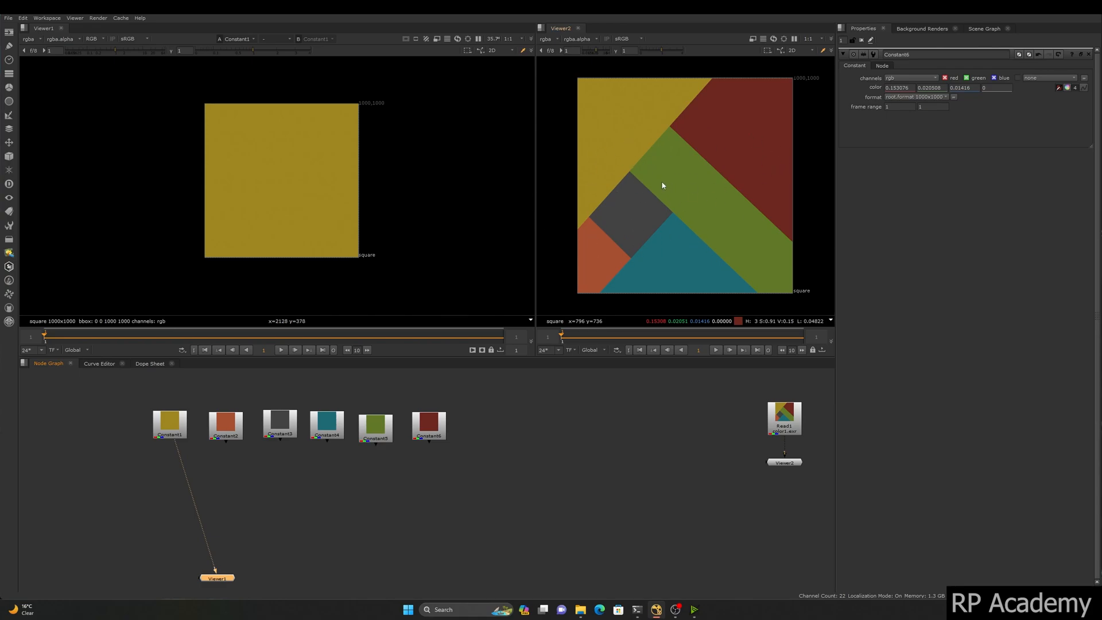
click(394, 480)
Step: Separate the grey Constant from the row and place the orange Constant diagonally below it
middle_drag(329, 542, 457, 543)
drag(401, 422, 215, 438)
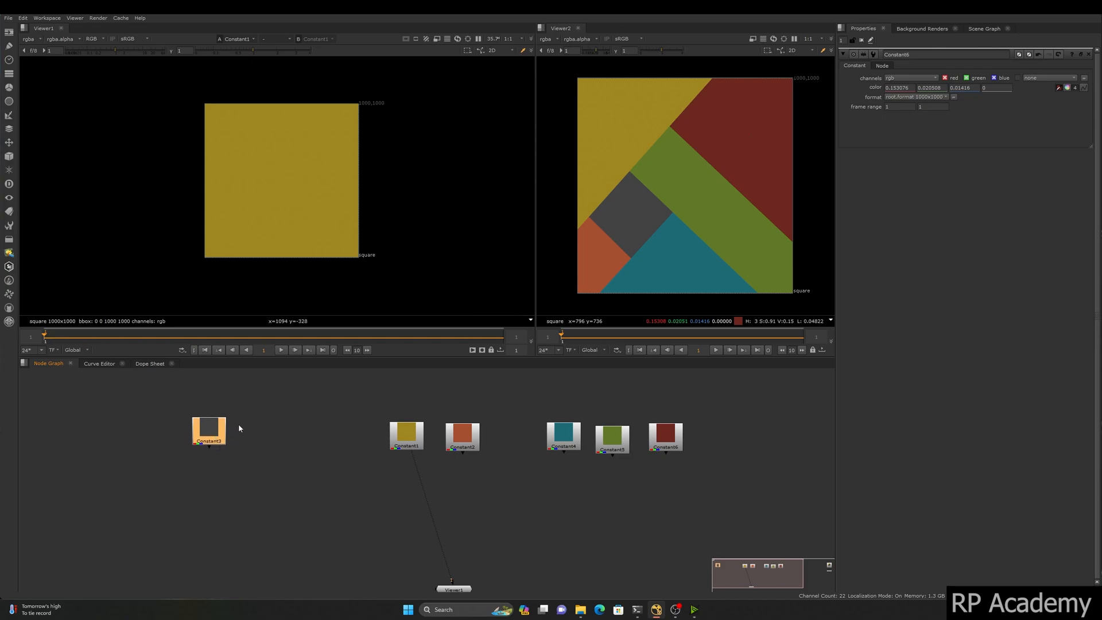
middle_drag(238, 437, 237, 423)
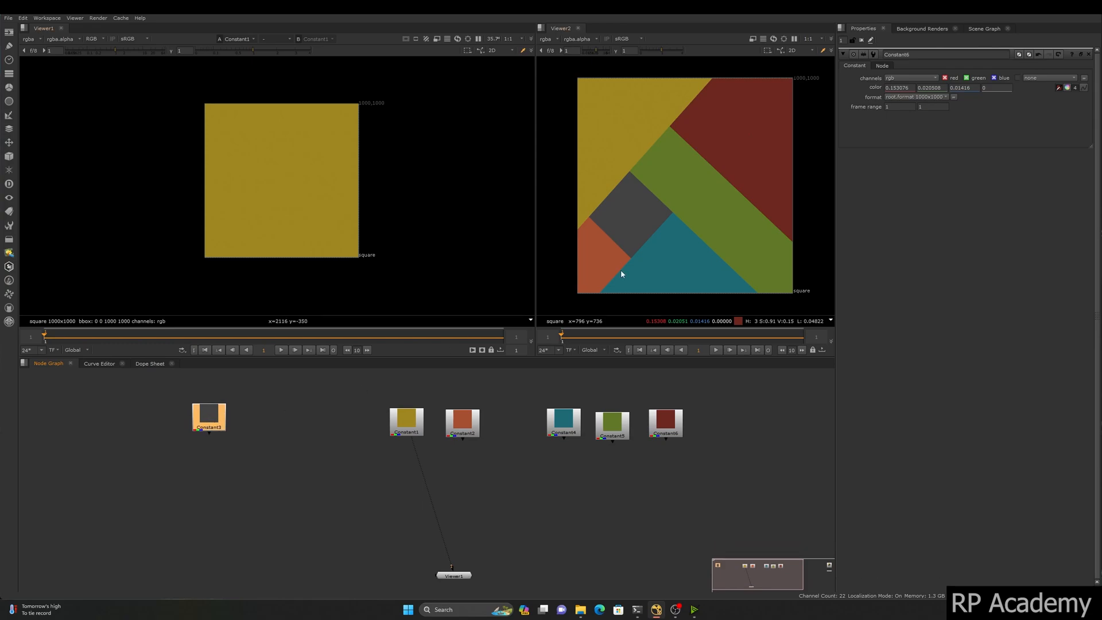
drag(462, 422, 278, 457)
middle_drag(200, 478, 225, 463)
click(197, 475)
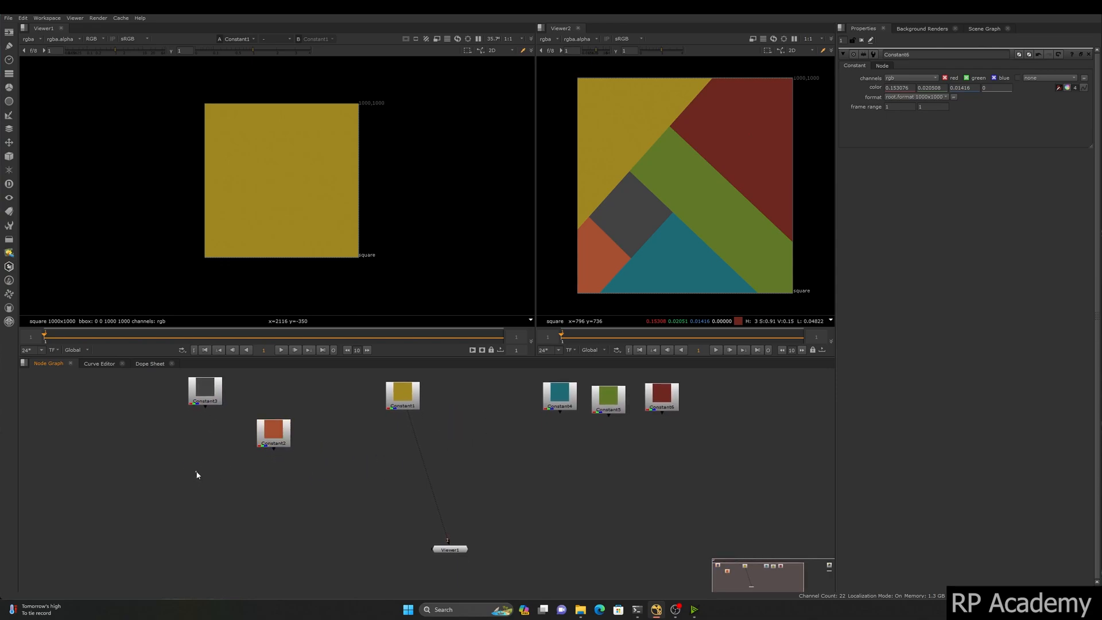
Step: Create a Merge node with the grey Constant as B and the orange Constant as A, and show it in Viewer2
key(m)
drag(206, 438, 205, 392)
drag(182, 457, 276, 431)
drag(188, 459, 266, 435)
drag(189, 474, 197, 472)
key(2)
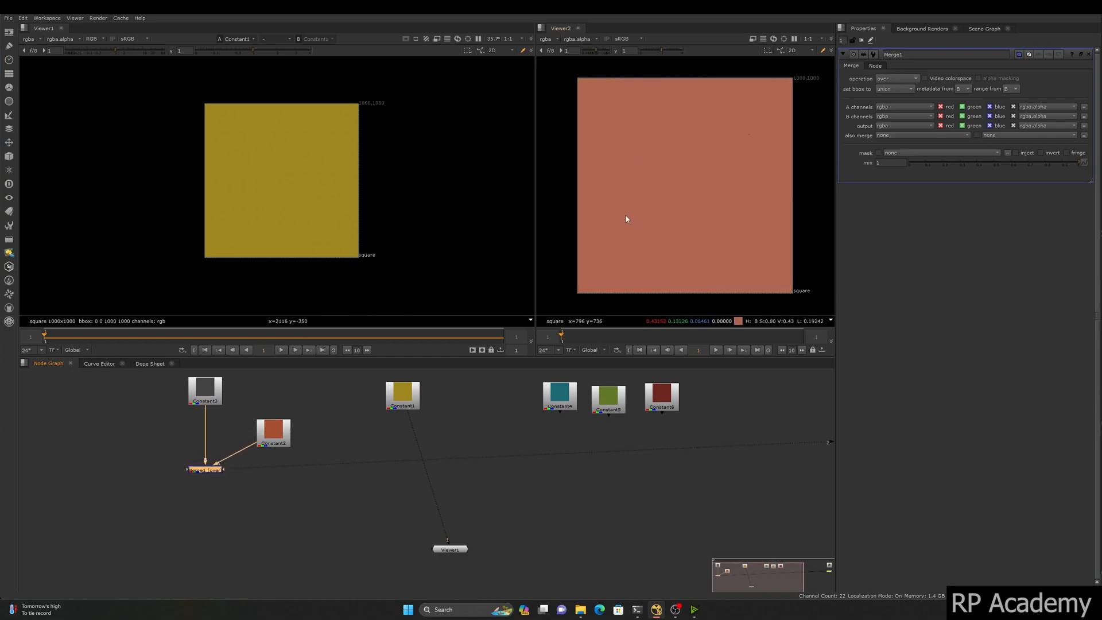
Step: Disconnect the orange Constant from the Merge's A input and reposition it beside the grey Constant
drag(284, 427, 297, 426)
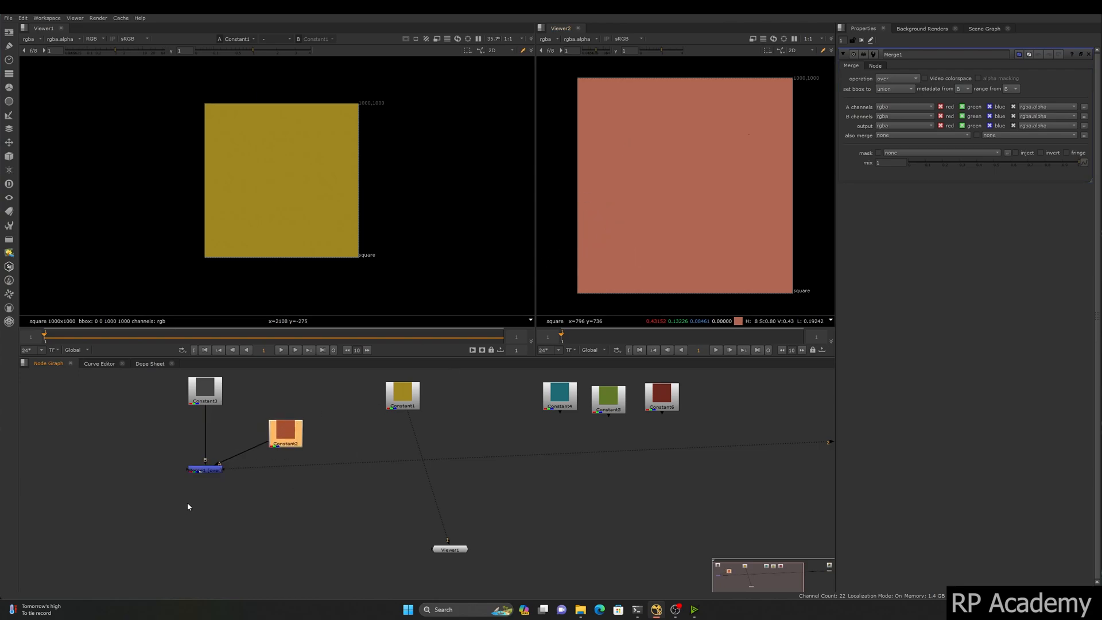
click(263, 440)
drag(255, 454, 256, 453)
drag(286, 437, 285, 419)
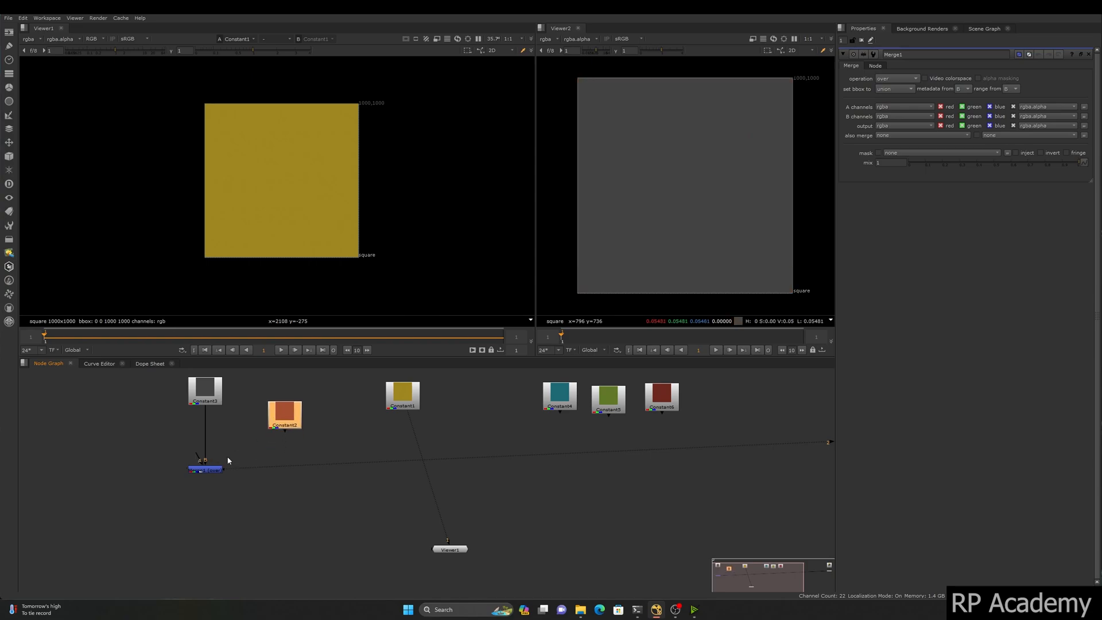
Step: Detach Viewer2 from the Merge so it shows the Read node's reference image again
click(215, 400)
scroll(494, 437, down, 6)
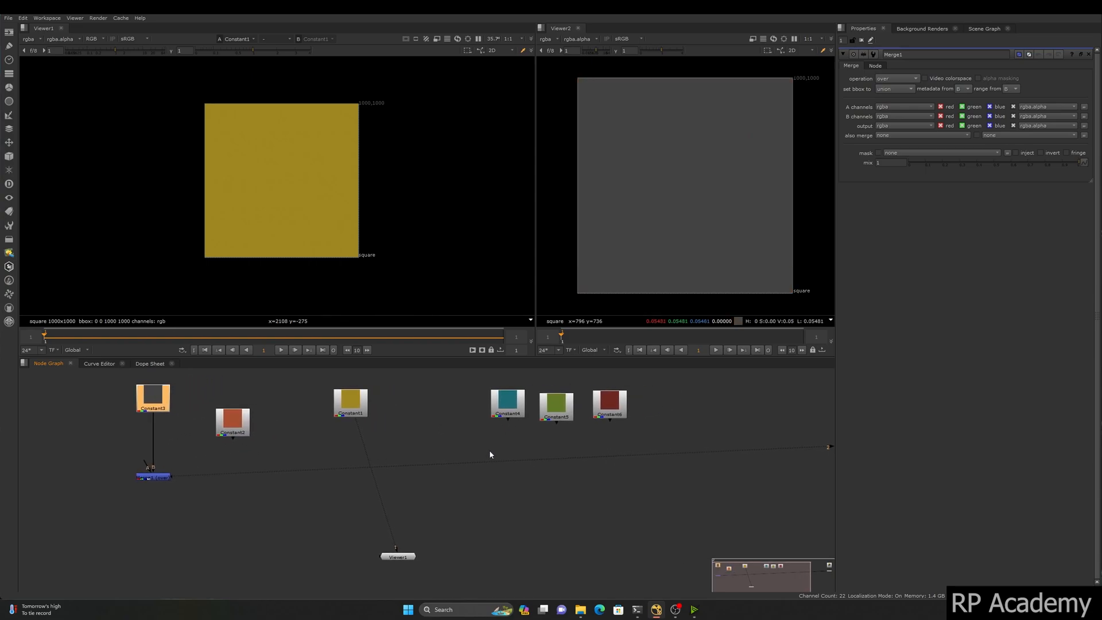
scroll(586, 484, up, 3)
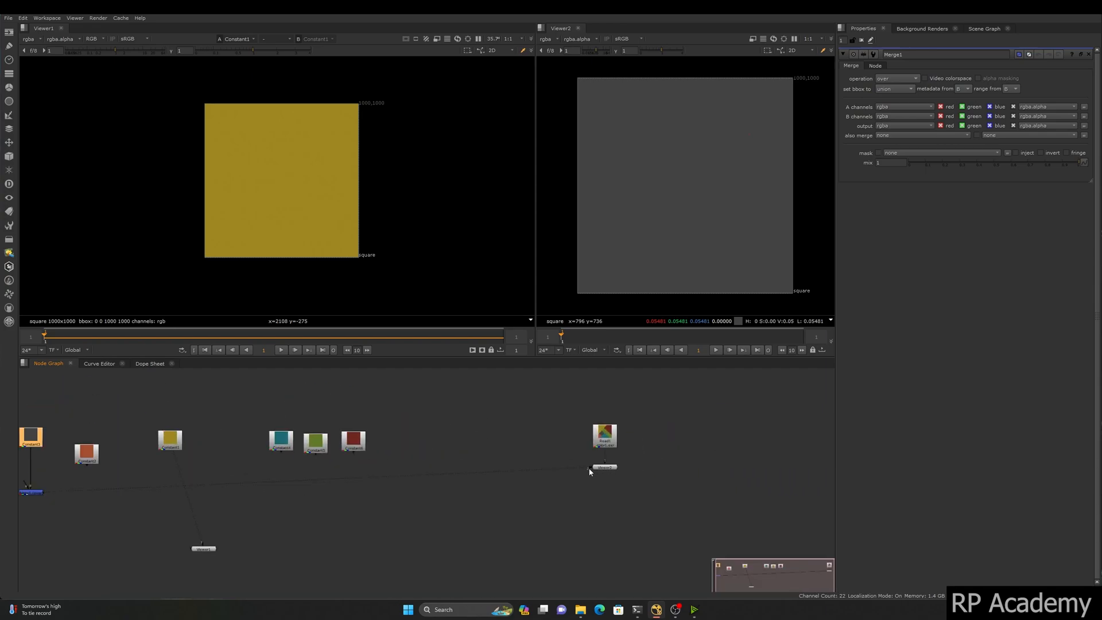
click(603, 436)
click(607, 466)
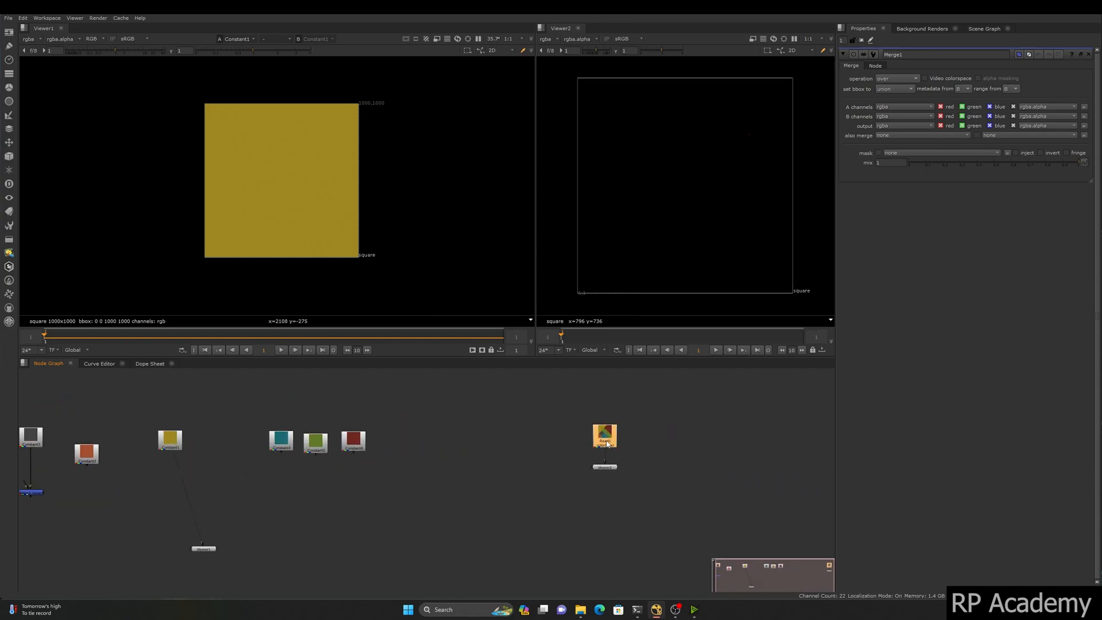
middle_drag(514, 504, 632, 484)
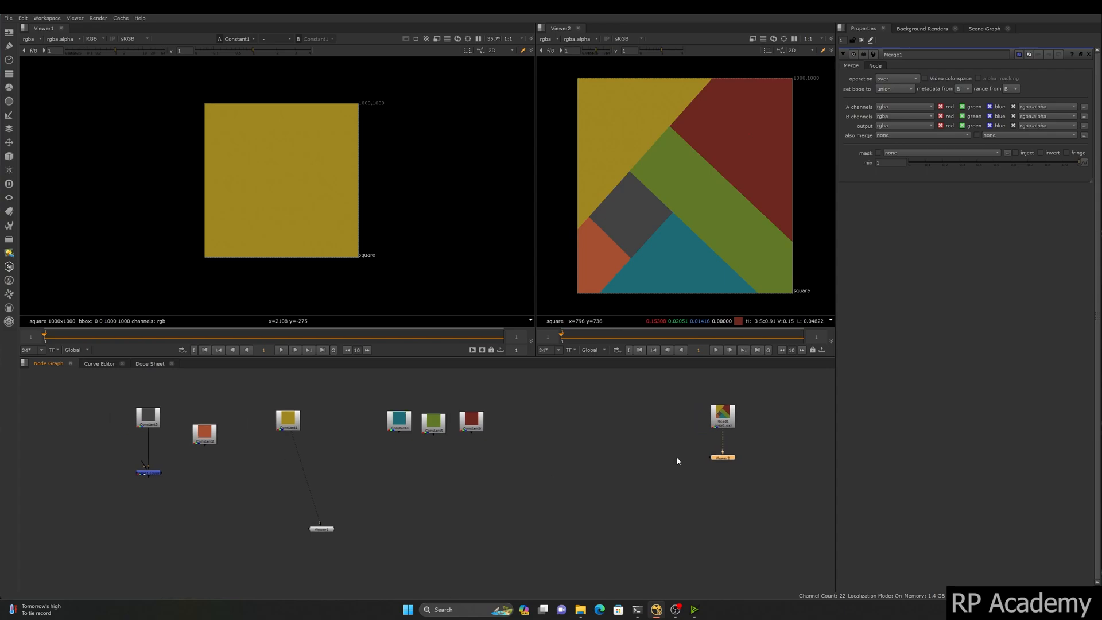
Step: Move Viewer1 closer to the Merge node and connect it to the Merge's output
click(321, 530)
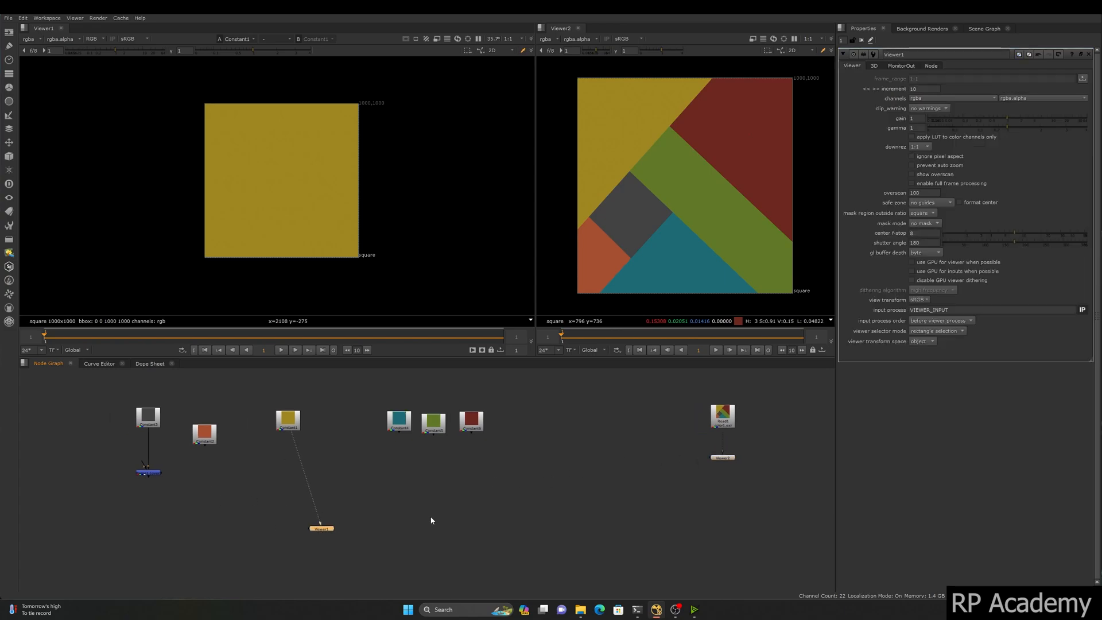
scroll(390, 488, up, 2)
scroll(384, 471, up, 1)
middle_drag(374, 465, 431, 530)
drag(423, 580, 376, 562)
click(166, 501)
key(1)
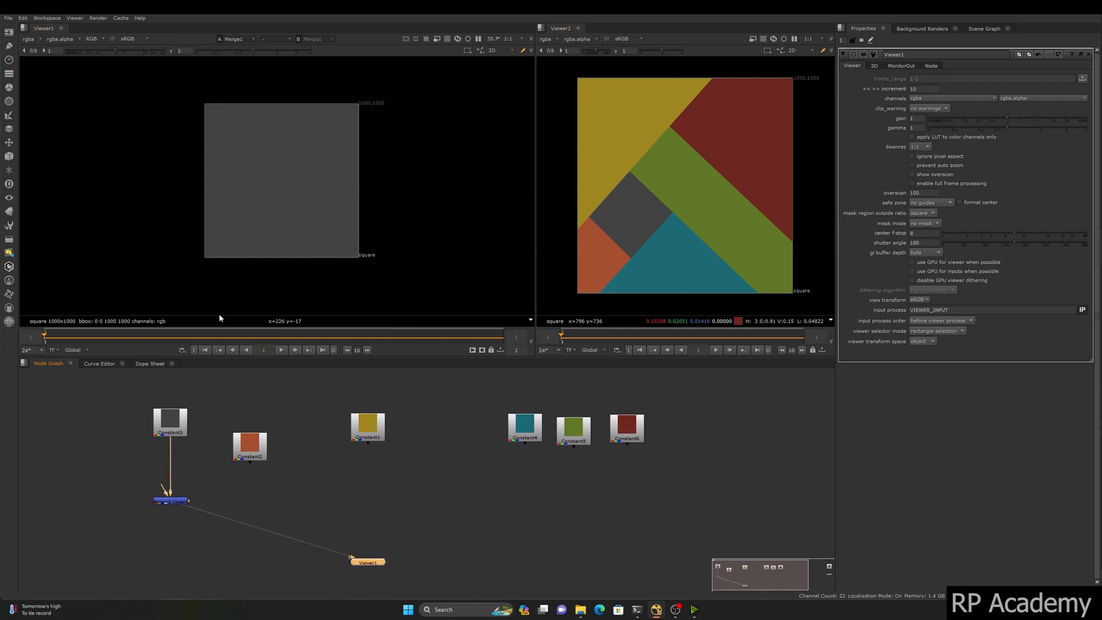
Step: Try the orange Constant on the Merge's A input while watching Viewer1, and disconnect it again
drag(162, 488, 266, 439)
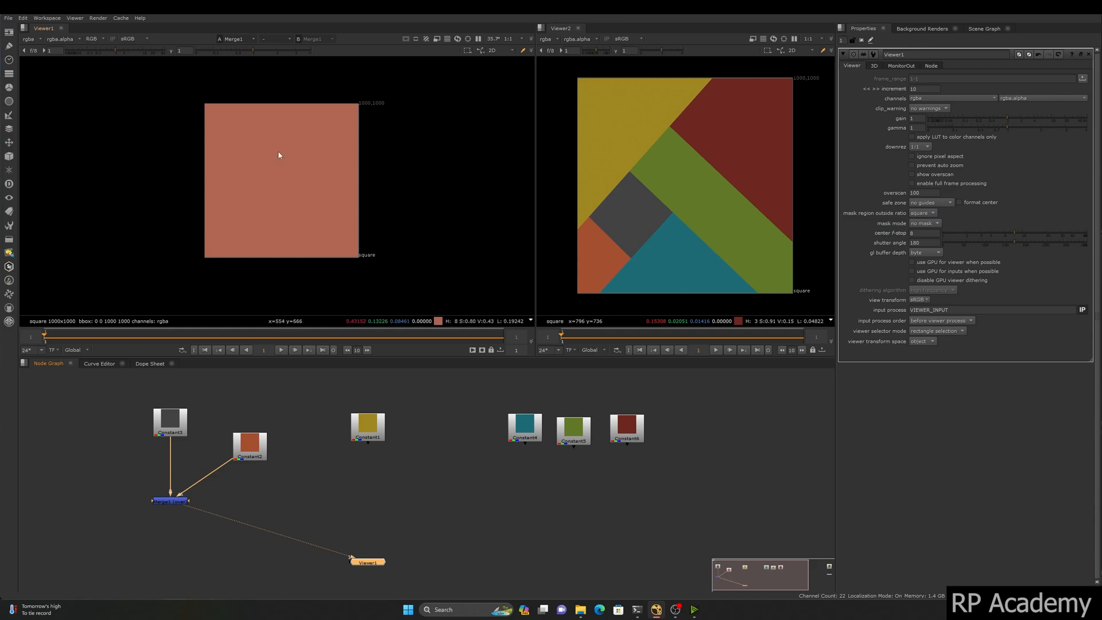
drag(222, 471, 229, 448)
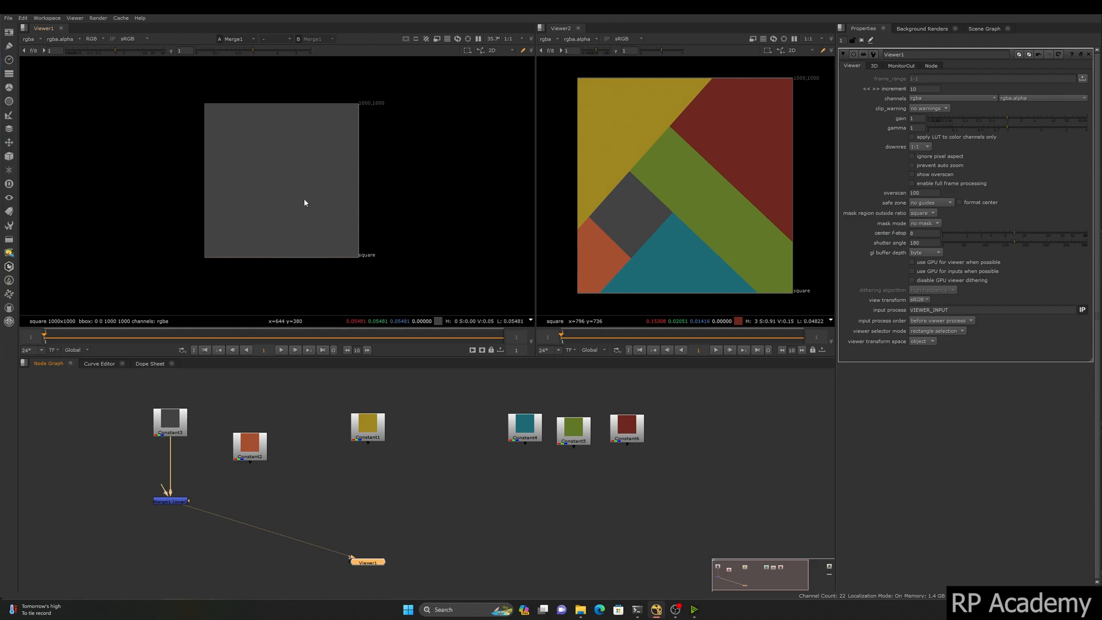
Step: Create a Roto node and place it next to the orange Constant
middle_drag(397, 216, 394, 212)
middle_drag(584, 205, 626, 149)
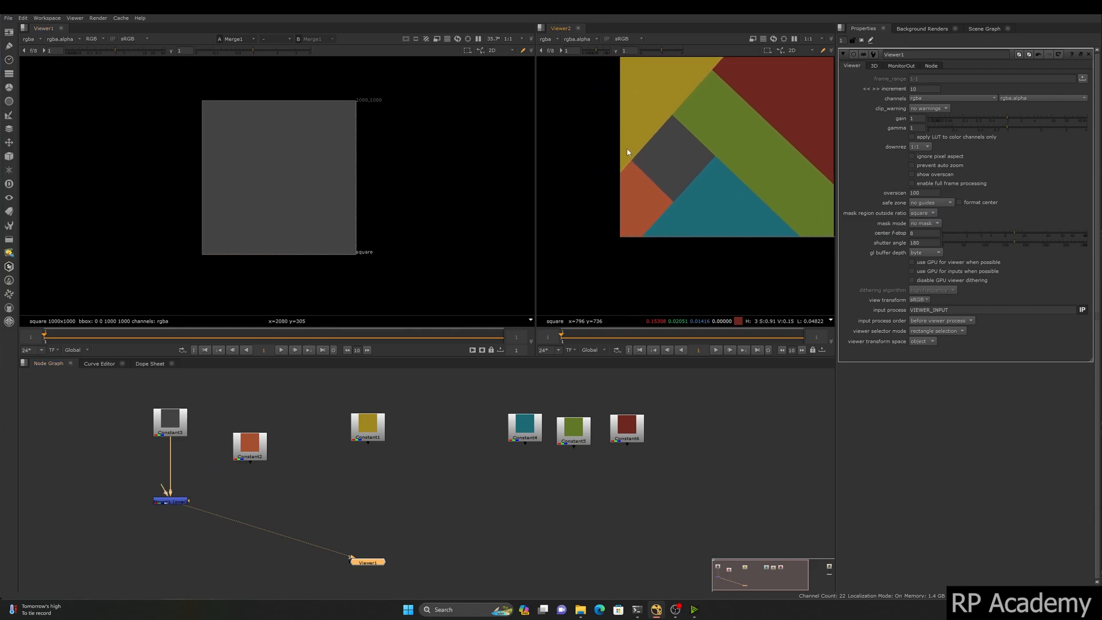
middle_drag(255, 446, 260, 455)
drag(260, 457, 267, 451)
key(o)
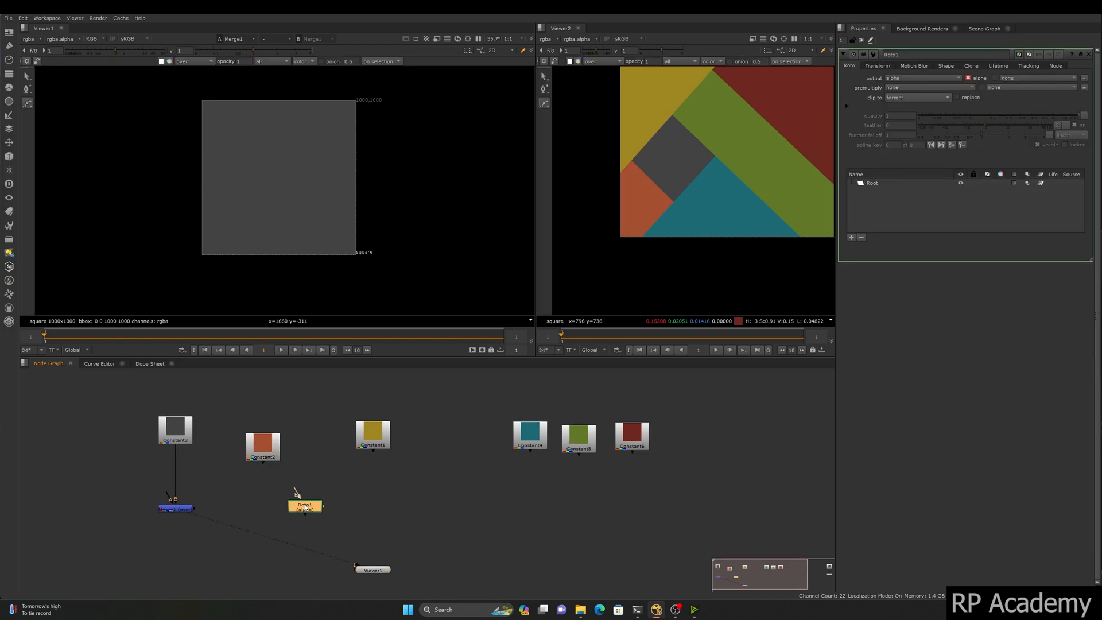
drag(303, 501, 302, 469)
scroll(691, 190, down, 3)
middle_drag(691, 189, 653, 214)
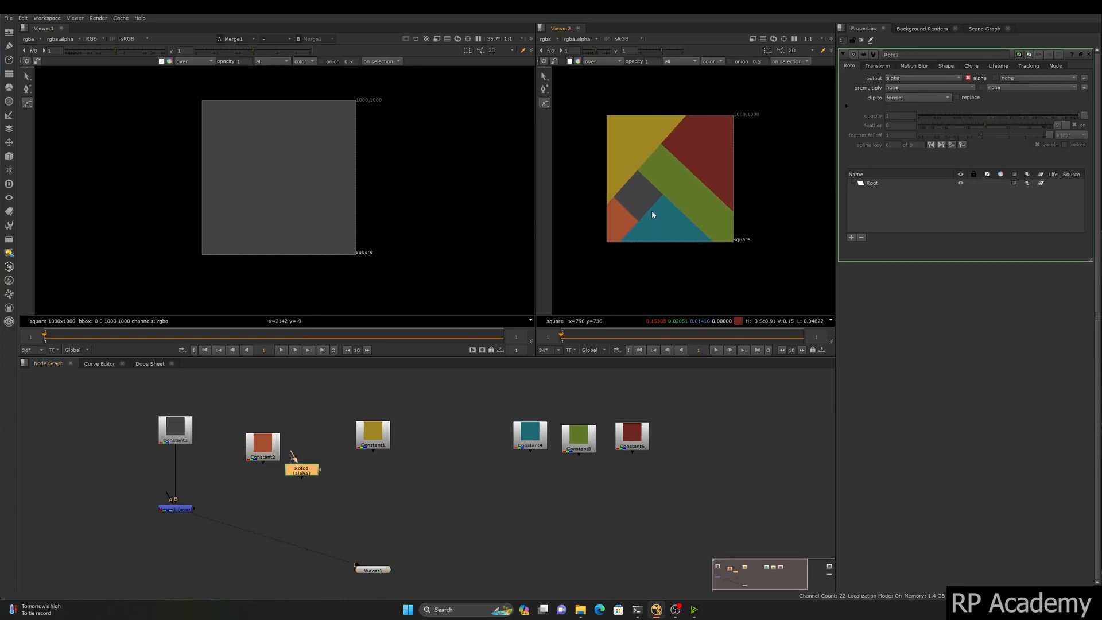
Step: Draw a triangular Bezier in the Roto around the orange corner, extending past the frame, with its diagonal along the orange-grey boundary
click(28, 104)
click(49, 102)
click(187, 173)
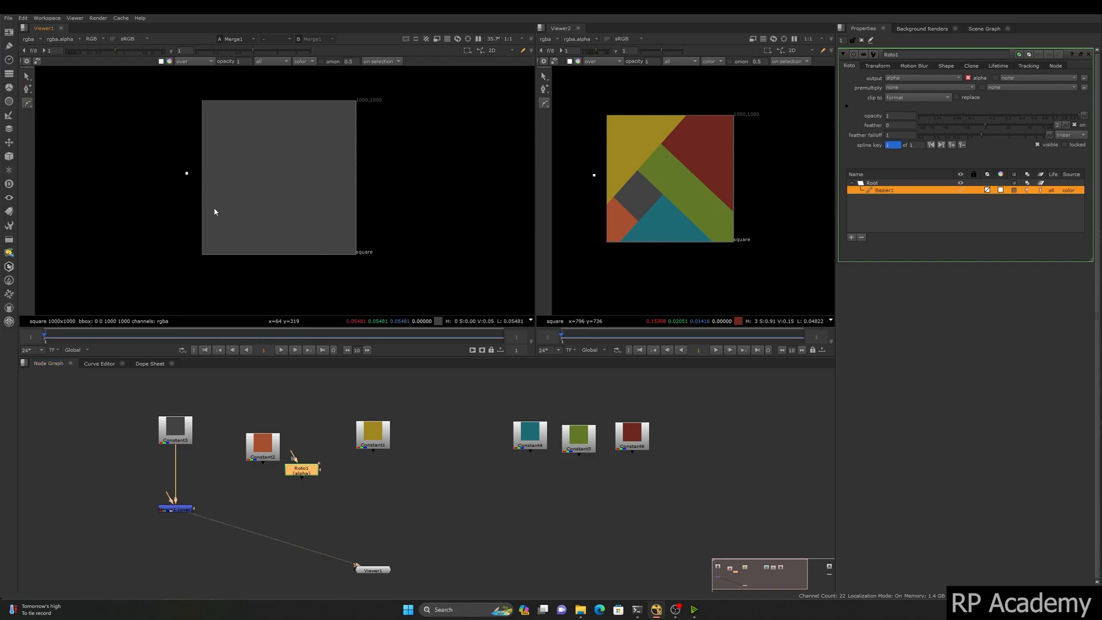
click(278, 288)
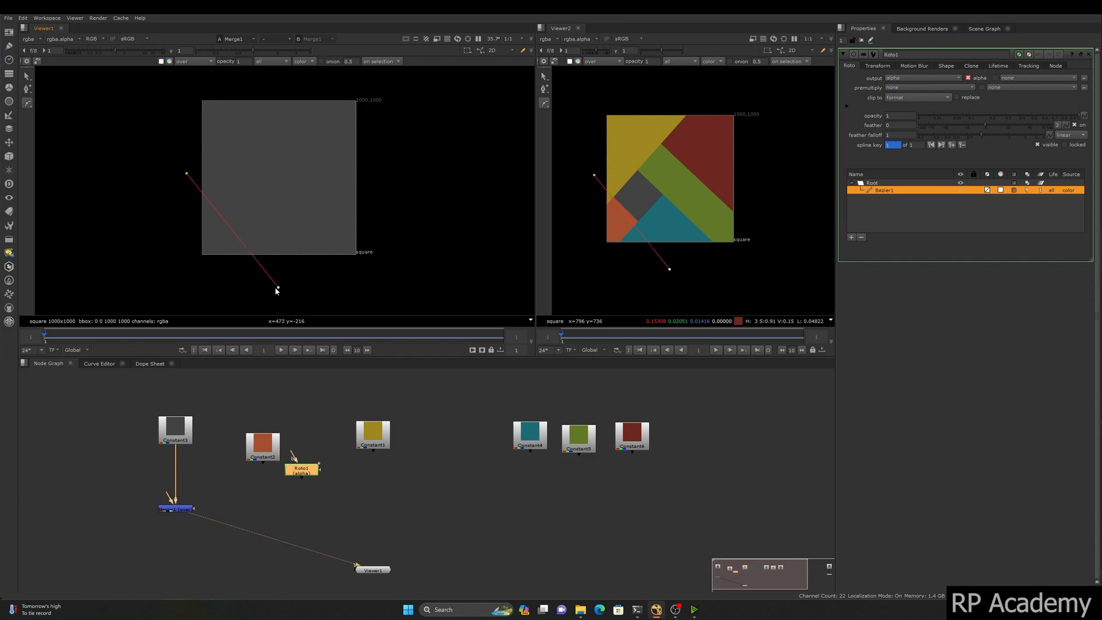
drag(278, 288, 283, 282)
scroll(659, 254, up, 5)
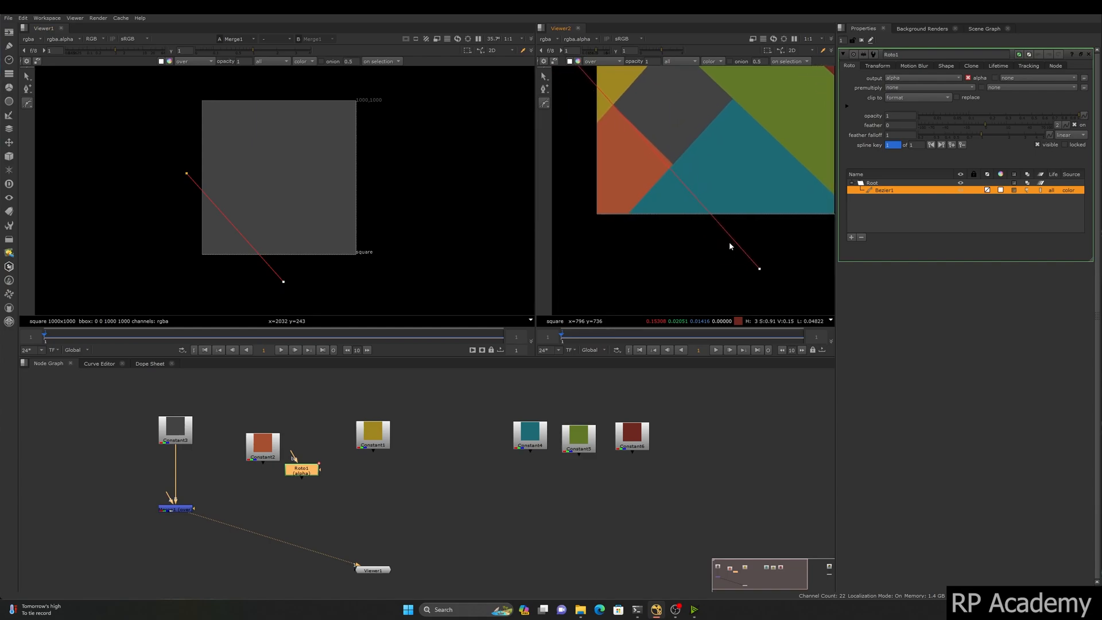
scroll(734, 244, down, 1)
drag(753, 264, 760, 261)
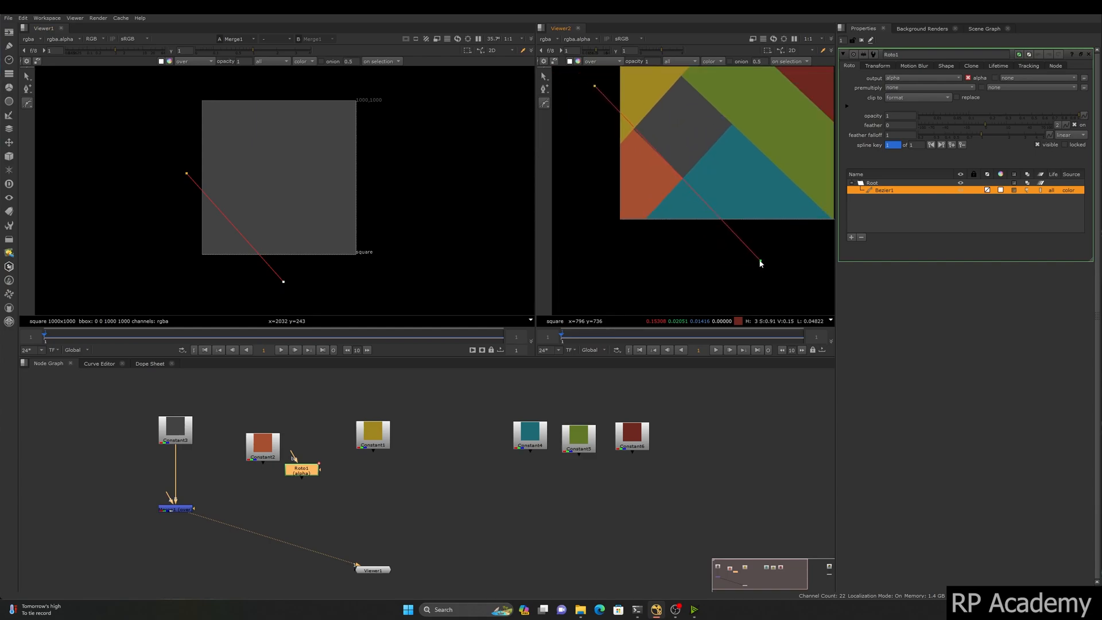
click(588, 263)
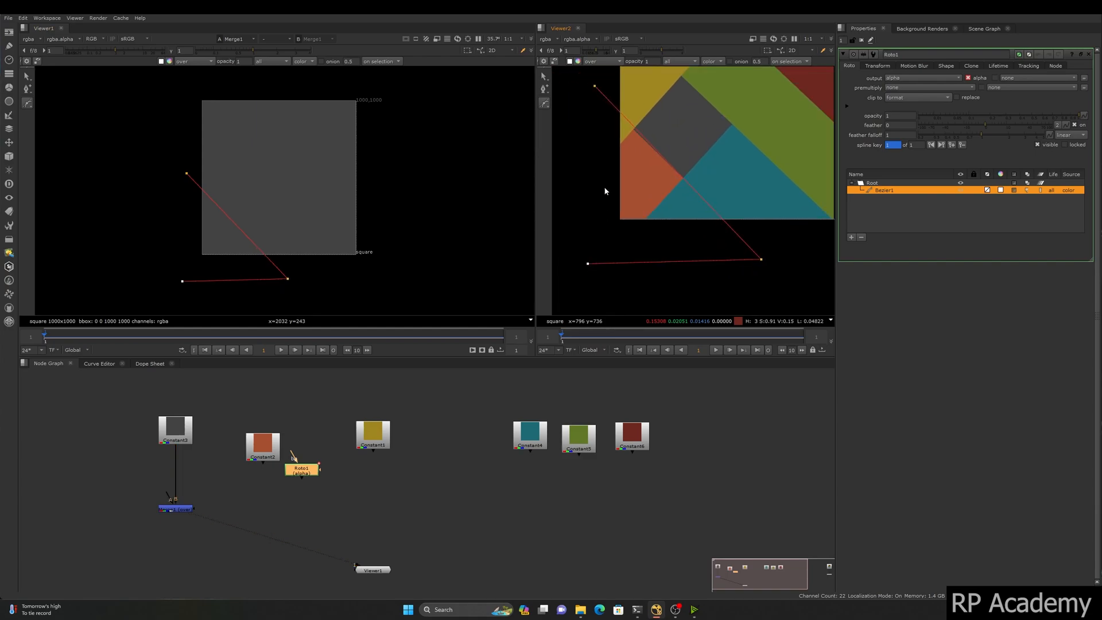
click(595, 87)
drag(595, 88, 592, 90)
drag(757, 259, 765, 260)
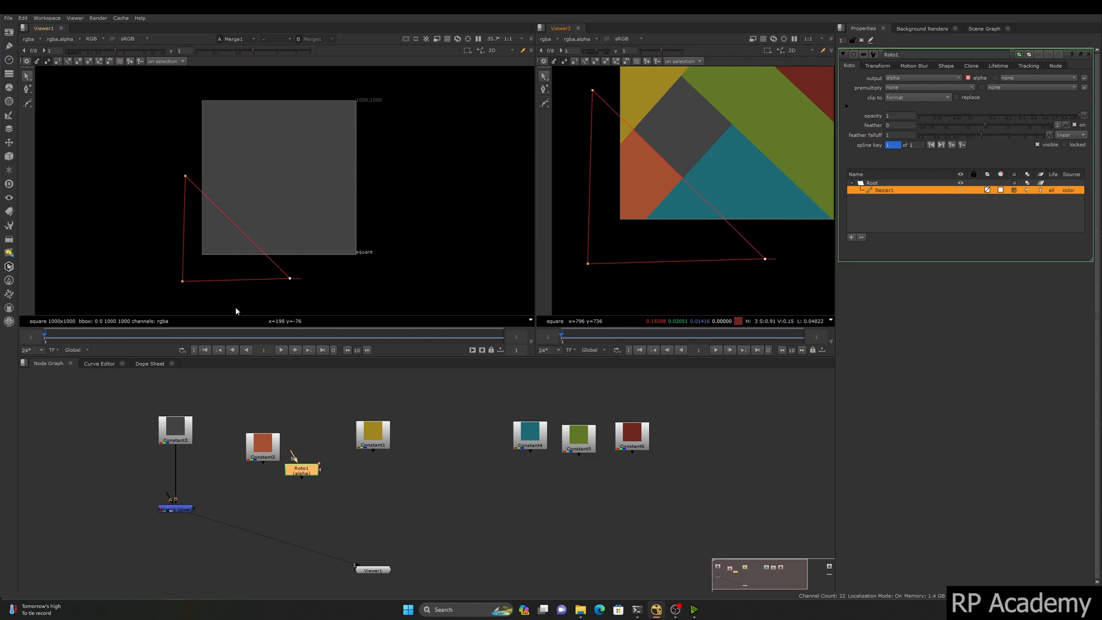
Step: Create a Copy node and a Premult node below the orange Constant
scroll(271, 476, up, 2)
scroll(269, 473, up, 1)
click(256, 484)
key(k)
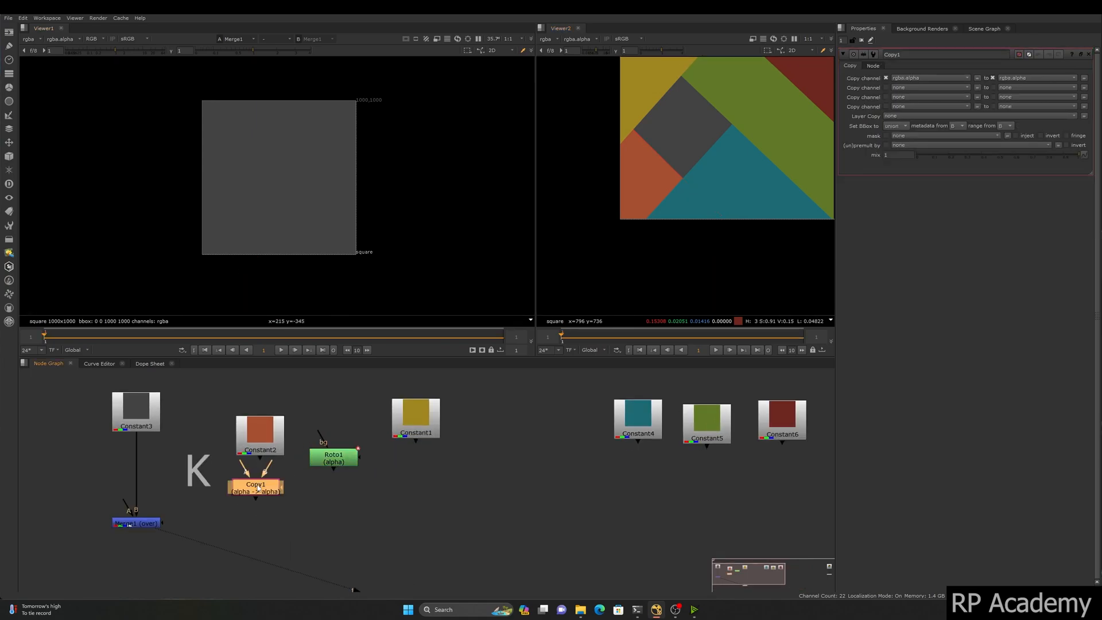
click(277, 528)
key(Tab)
text(pre)
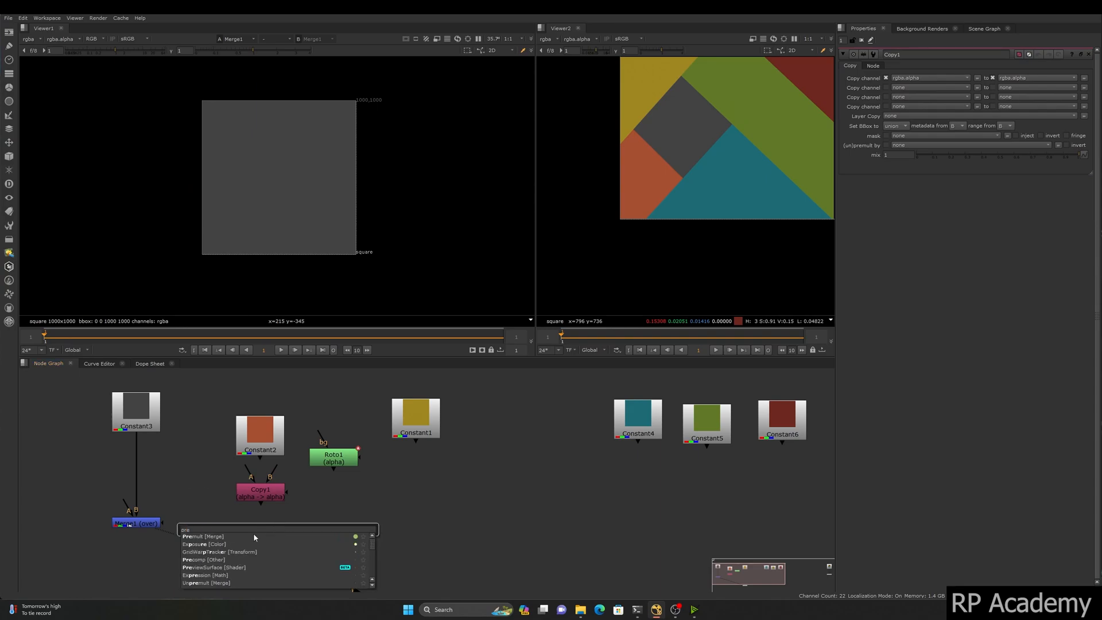
click(254, 537)
Step: Wire the orange Constant and the Roto into the Copy's B and A inputs, with the Premult directly below it
drag(270, 528, 261, 440)
drag(265, 499, 265, 490)
drag(332, 460, 332, 452)
click(276, 516)
drag(271, 538, 268, 508)
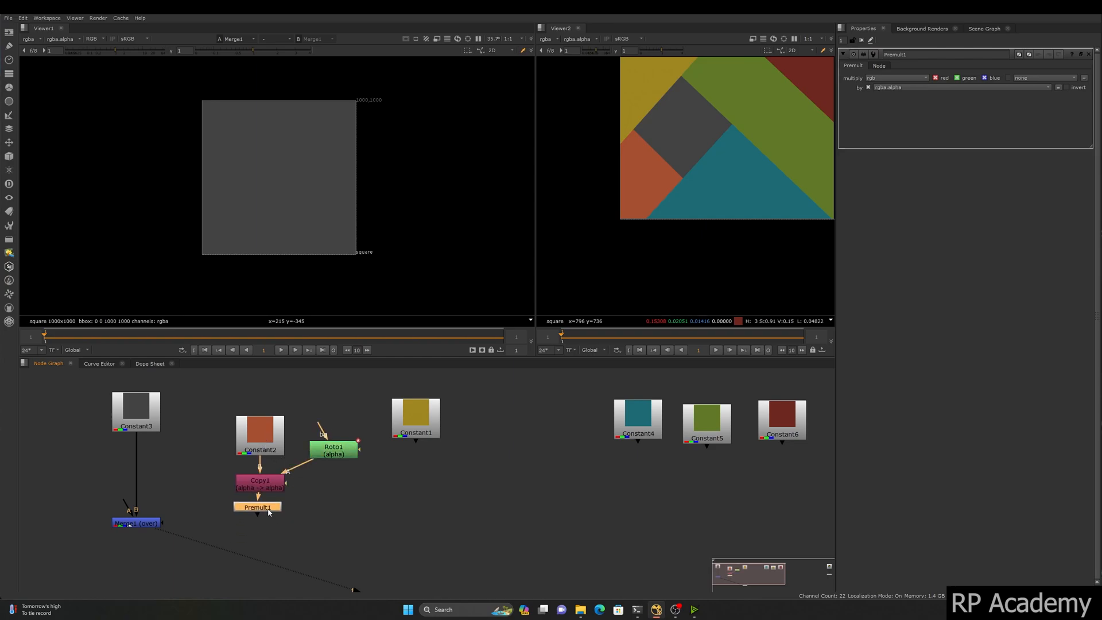
Step: Bring Viewer1 near the orange branch and connect it to the Premult's output
click(348, 515)
middle_drag(348, 515, 335, 450)
drag(400, 535, 209, 528)
click(234, 440)
key(1)
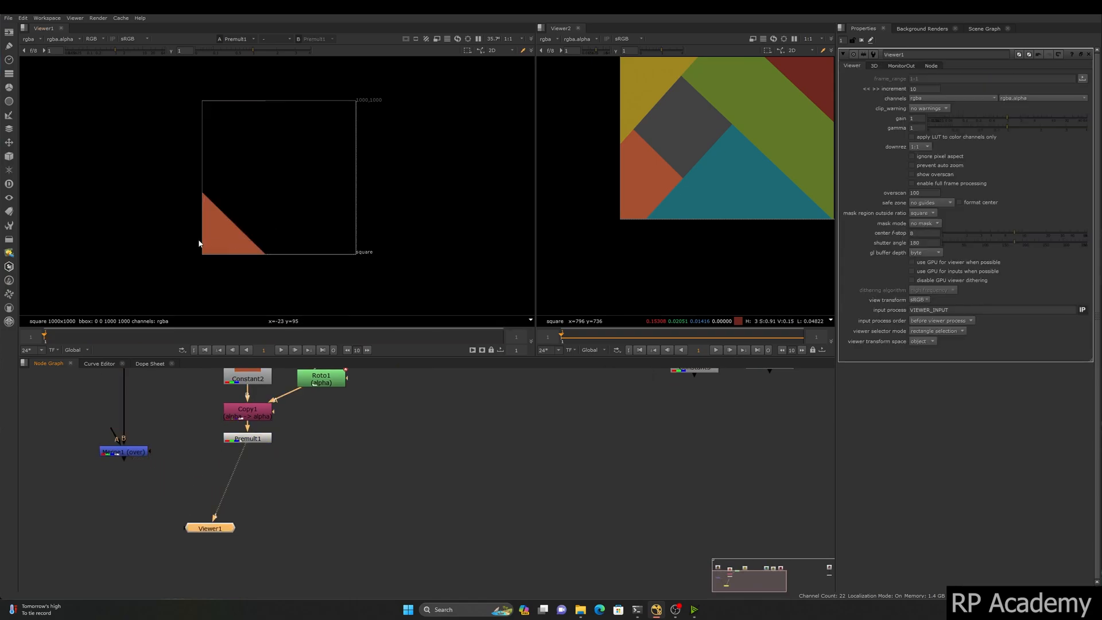
Step: Connect the orange Premult to the Merge's A input and show the Merge in Viewer1, placed below it
middle_drag(180, 447, 180, 456)
scroll(118, 469, down, 1)
middle_drag(119, 471, 129, 491)
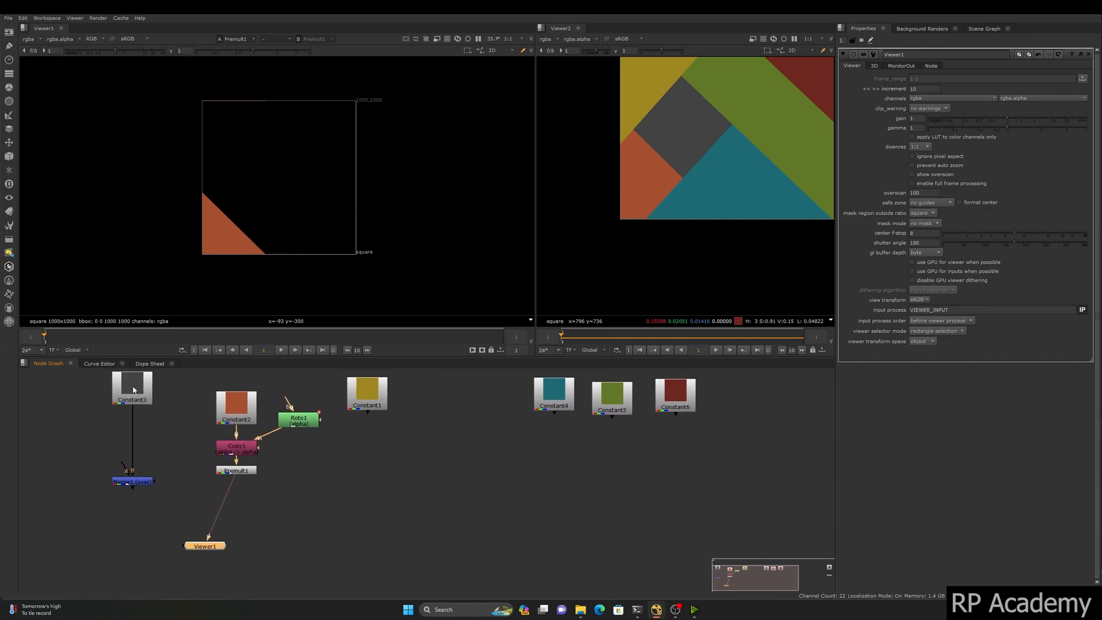
drag(215, 474, 216, 472)
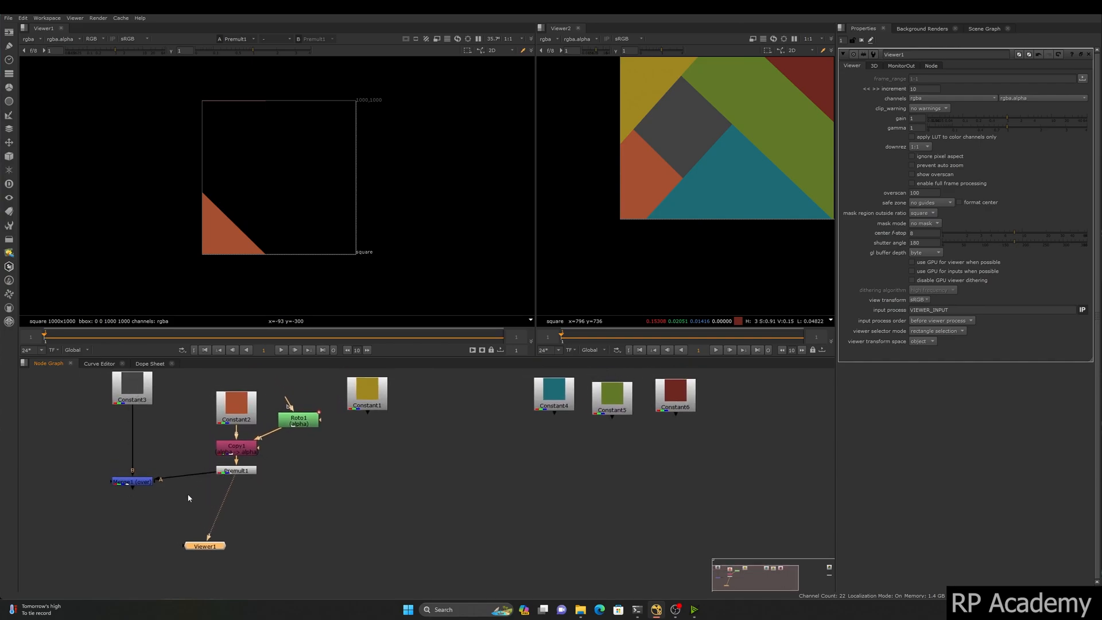
click(142, 480)
key(1)
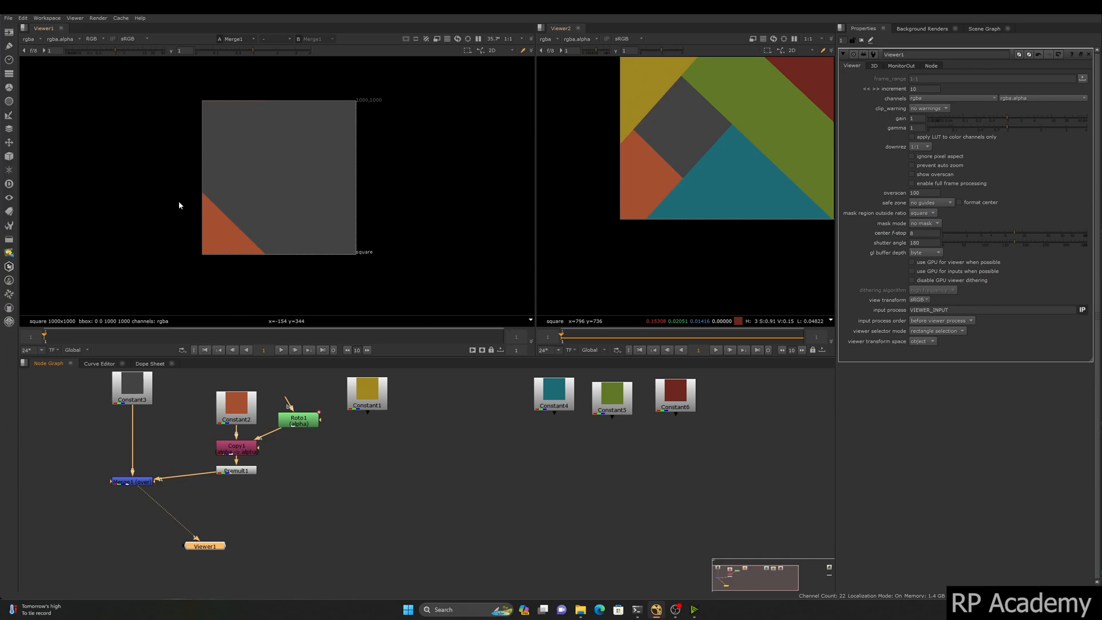
scroll(287, 215, down, 2)
drag(208, 551, 113, 556)
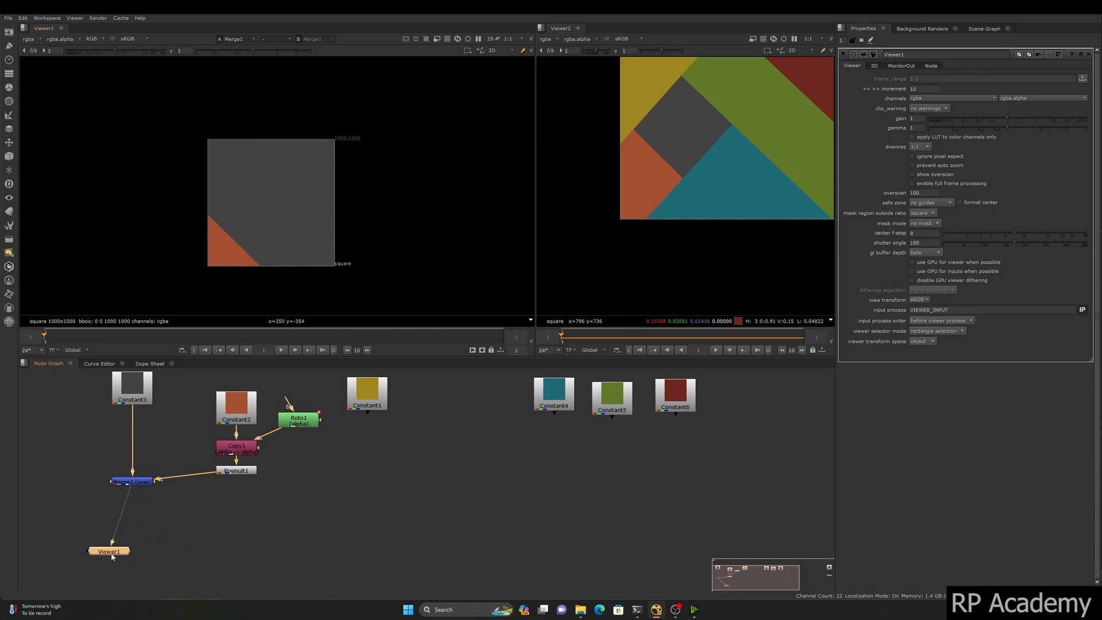
Step: Move the teal Constant below the orange branch's Premult
scroll(702, 237, up, 3)
scroll(641, 218, down, 1)
scroll(642, 222, down, 1)
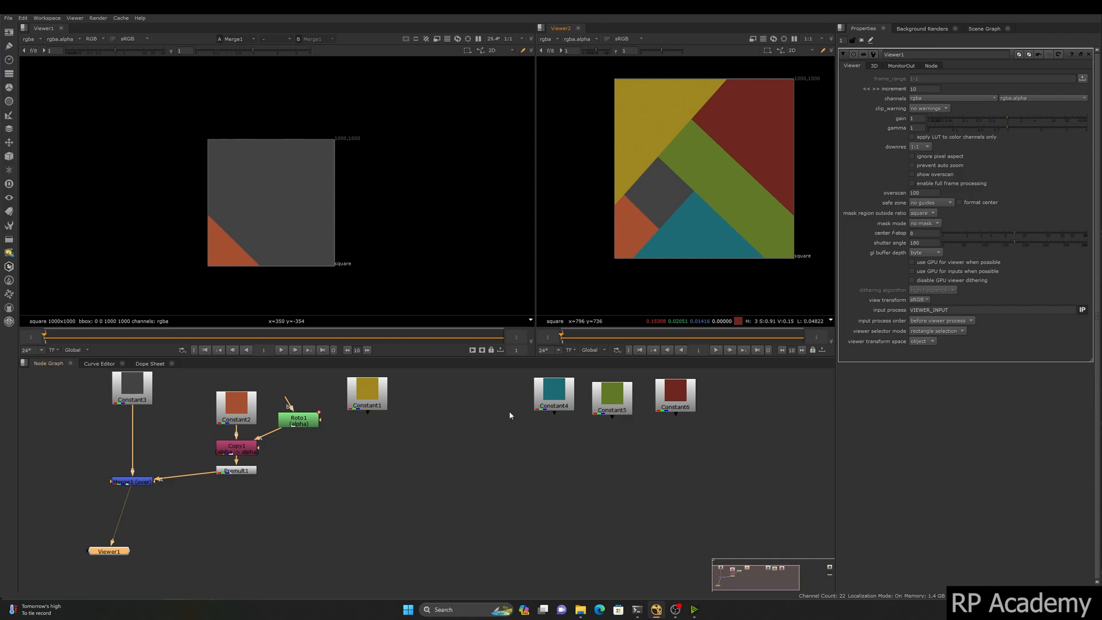
drag(560, 402, 244, 523)
middle_drag(280, 491, 324, 443)
Step: Duplicate the Copy and Premult pair under the teal Constant and connect the Constant to the new Copy's B input
drag(324, 444, 234, 405)
key(ctrl+c)
key(ctrl+v)
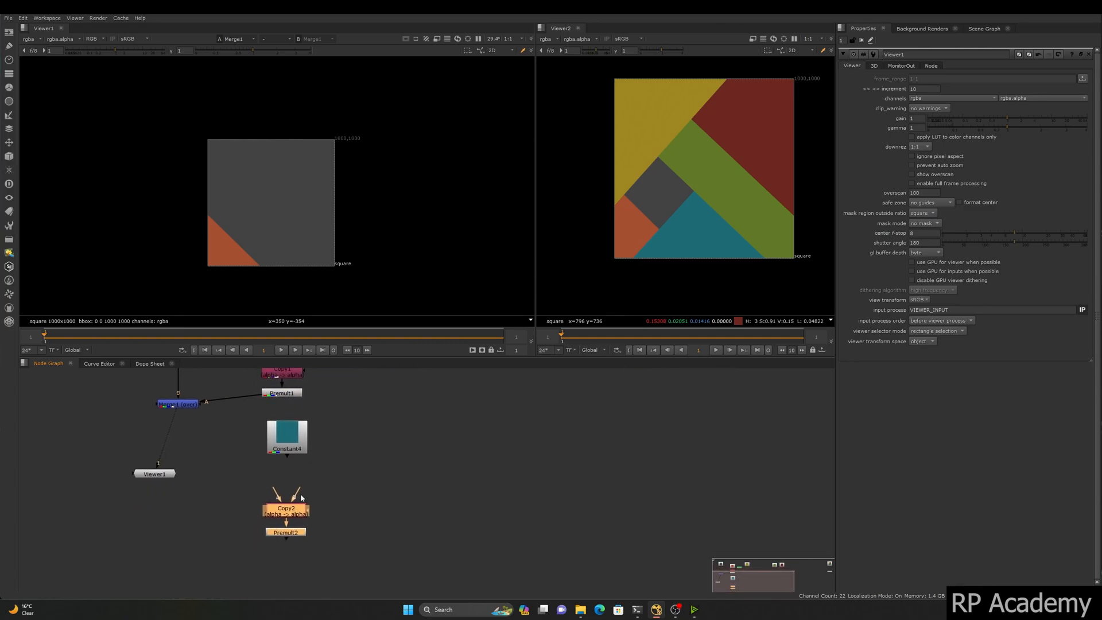
drag(291, 491, 285, 437)
click(321, 481)
drag(337, 476, 288, 494)
click(354, 480)
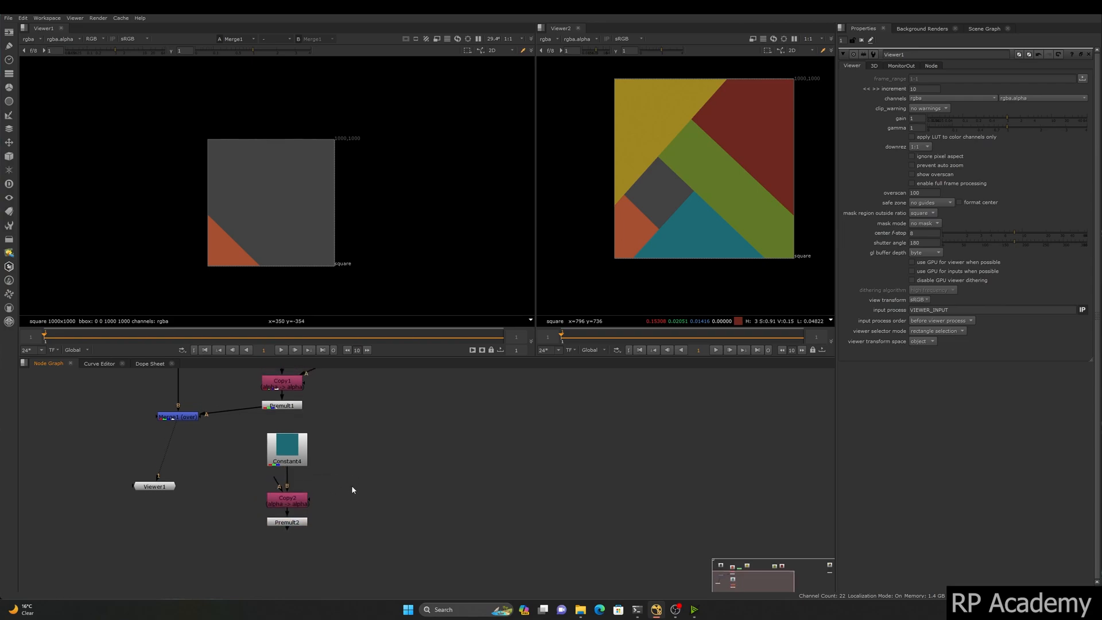
Step: Create a Roto node beside the teal branch's Copy node
scroll(349, 487, down, 3)
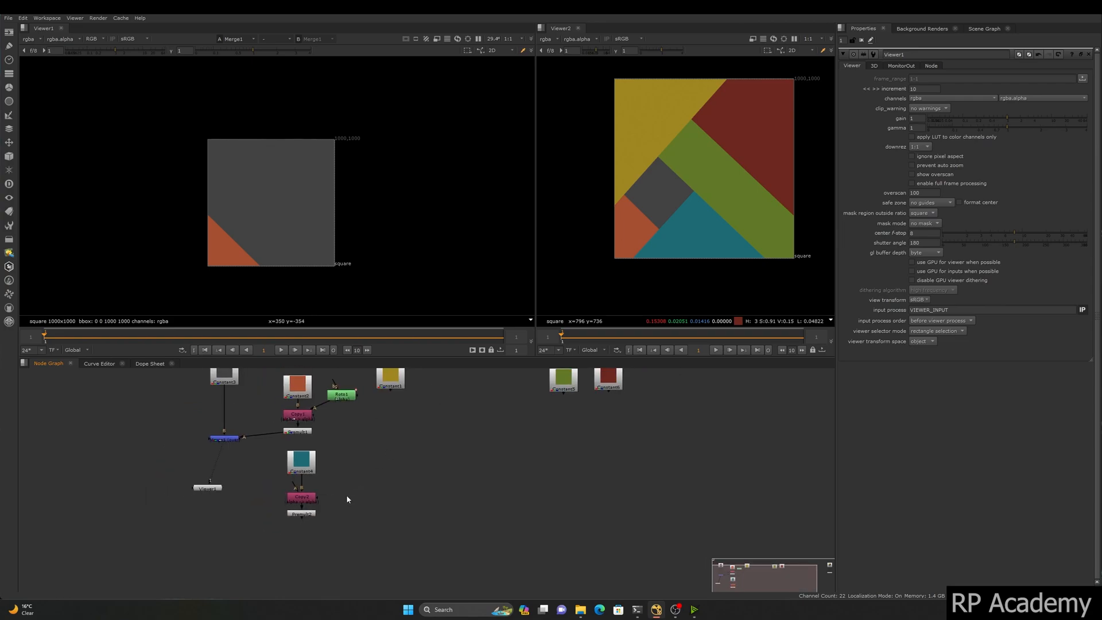
key(o)
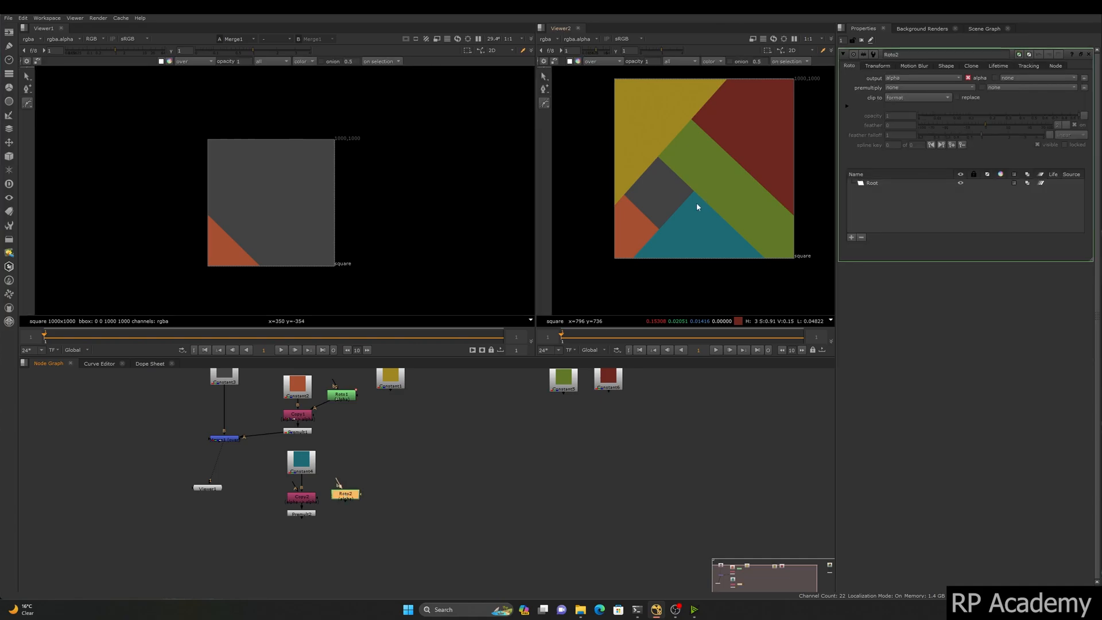
middle_drag(704, 200, 702, 182)
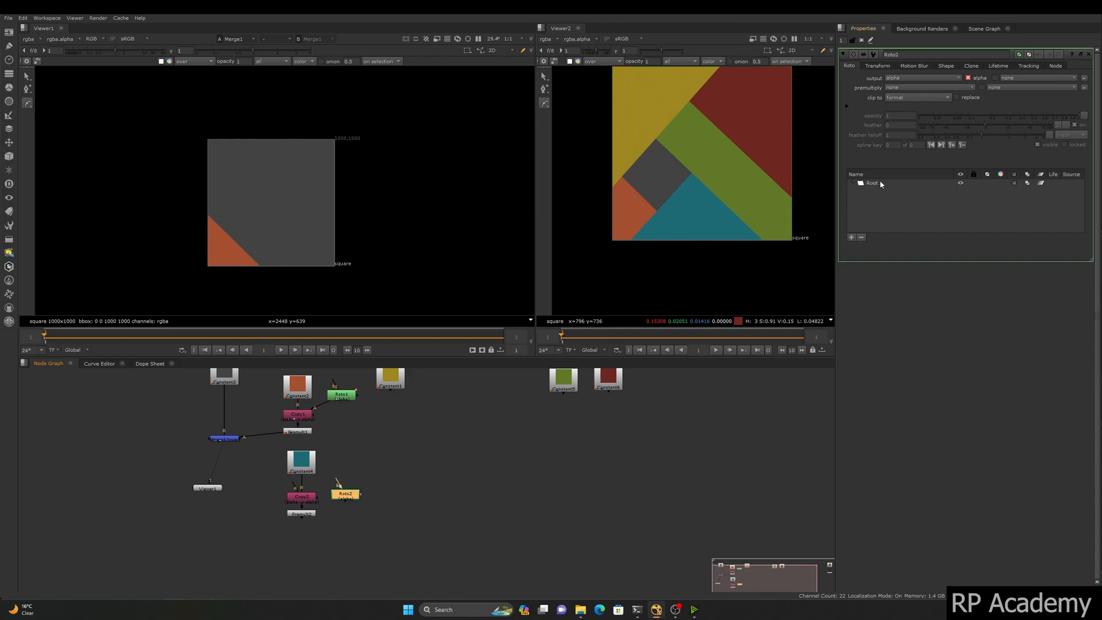
scroll(369, 416, up, 2)
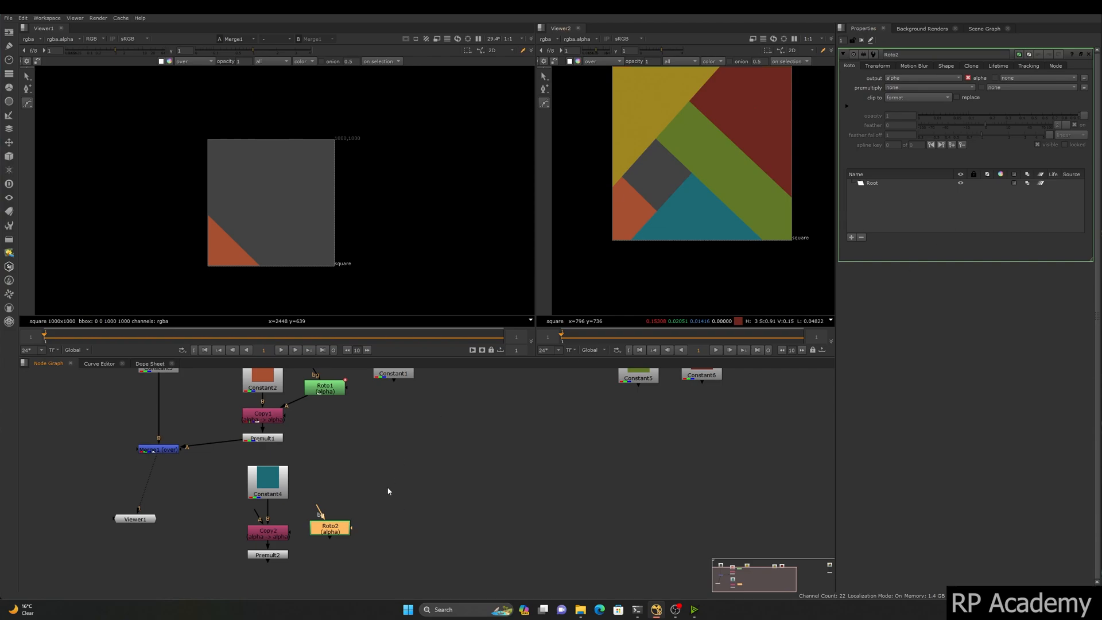
Step: Draw a closed triangular Bezier covering the lower-right half, its diagonal following the boundary between the grey and teal shapes
click(619, 254)
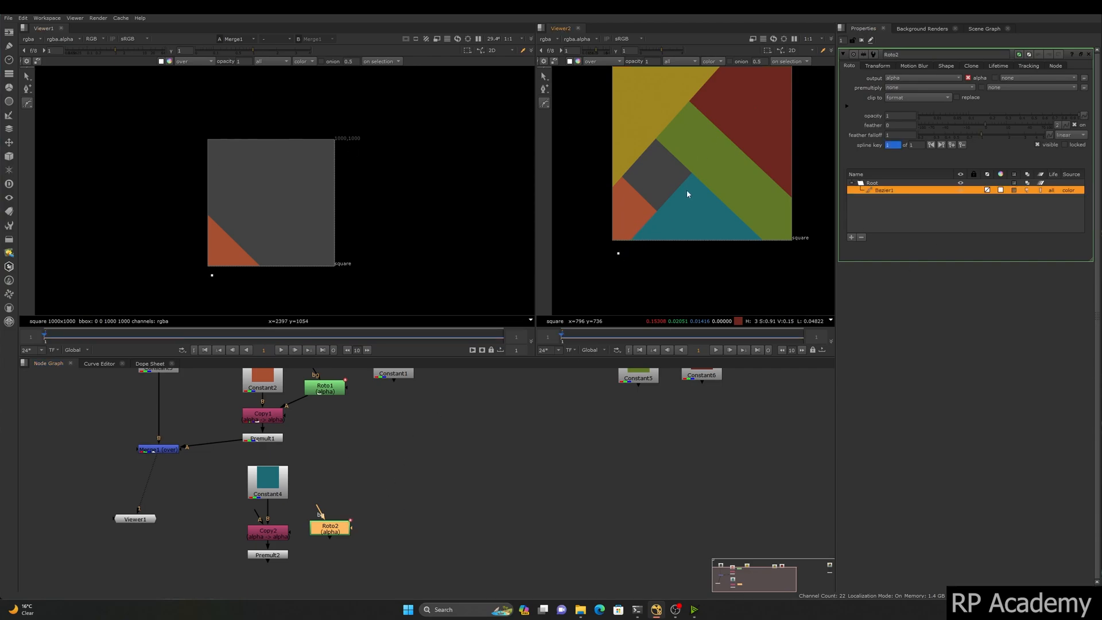
click(776, 81)
click(792, 268)
click(580, 232)
scroll(654, 175, down, 2)
scroll(653, 174, down, 2)
scroll(671, 153, up, 1)
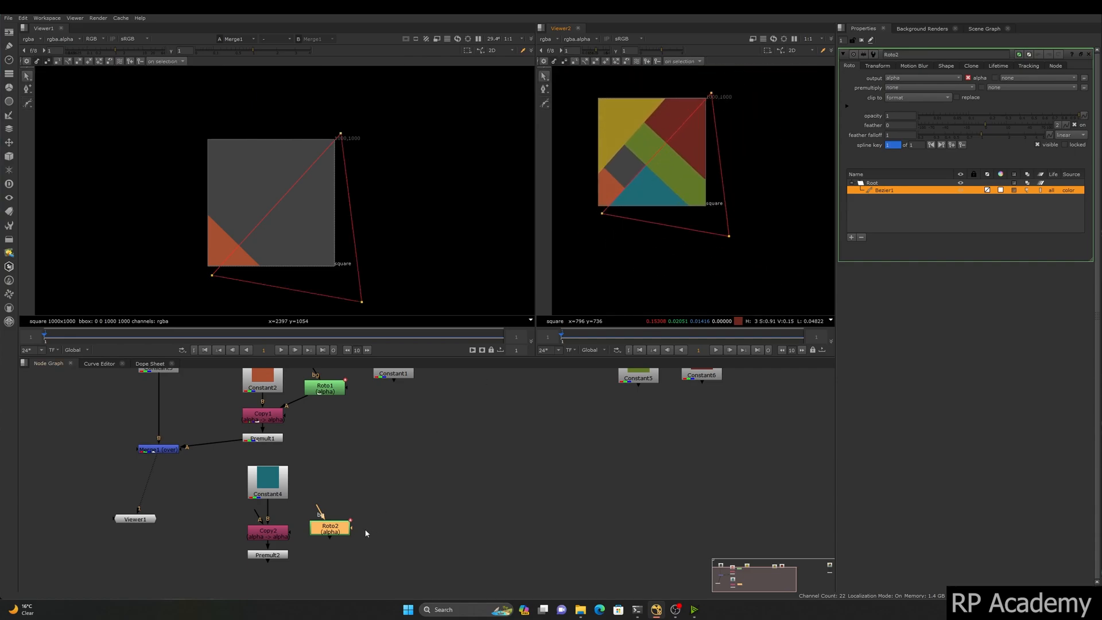
Step: Connect the new Roto to the teal Copy's A input and preview the teal Premult's output
middle_drag(282, 535, 323, 478)
drag(297, 455, 389, 473)
ctrl+shift+click(319, 499)
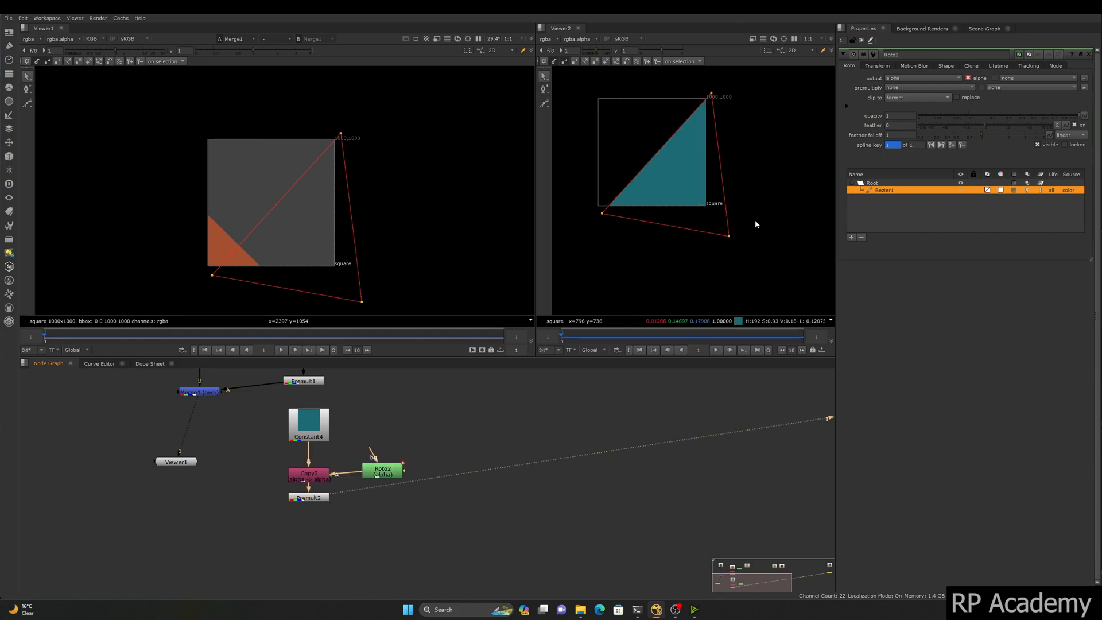
Step: Return Viewer2 to the Read node and connect Viewer1 to the teal Premult, placing it below that branch
scroll(597, 441, down, 3)
middle_drag(599, 442, 448, 471)
drag(768, 439, 314, 520)
middle_drag(314, 520, 330, 493)
drag(210, 458, 220, 506)
drag(226, 428, 289, 479)
key(f)
drag(744, 437, 744, 432)
middle_drag(482, 514, 543, 467)
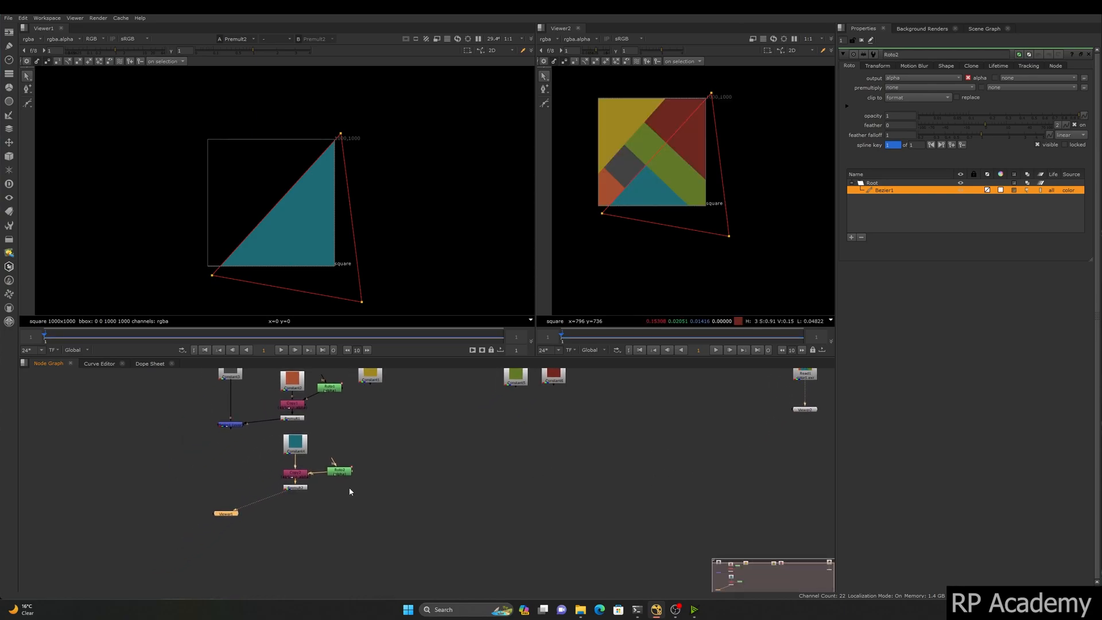
middle_drag(346, 494, 382, 475)
drag(270, 498, 291, 514)
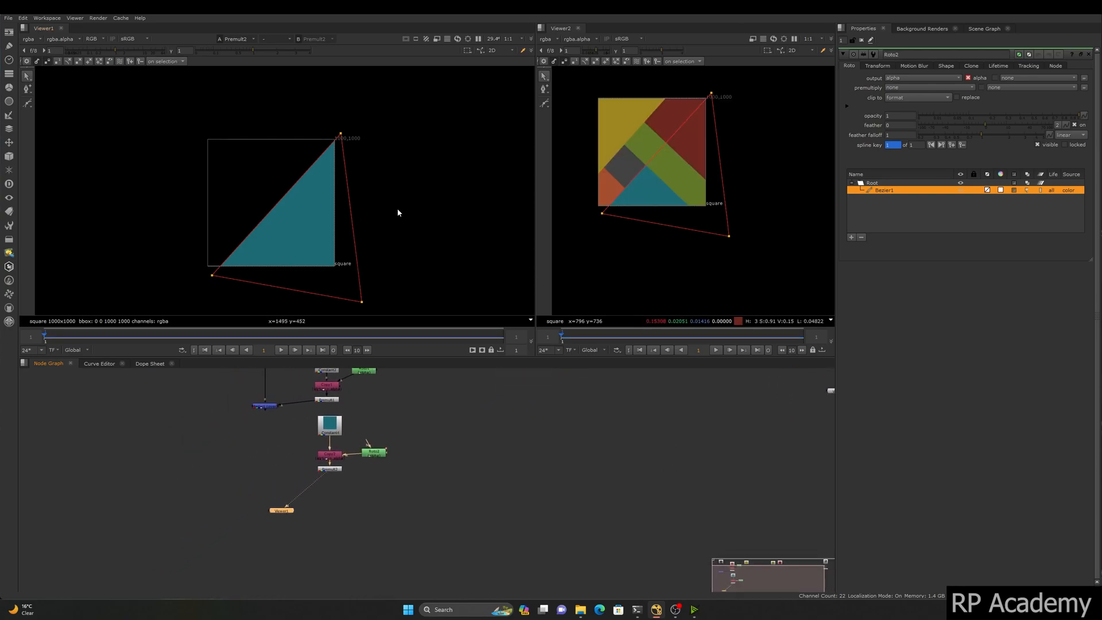
Step: Create a second Merge below the first, with the first Merge as B input and the teal Premult as A input
click(396, 209)
scroll(278, 211, up, 3)
middle_drag(367, 275, 378, 221)
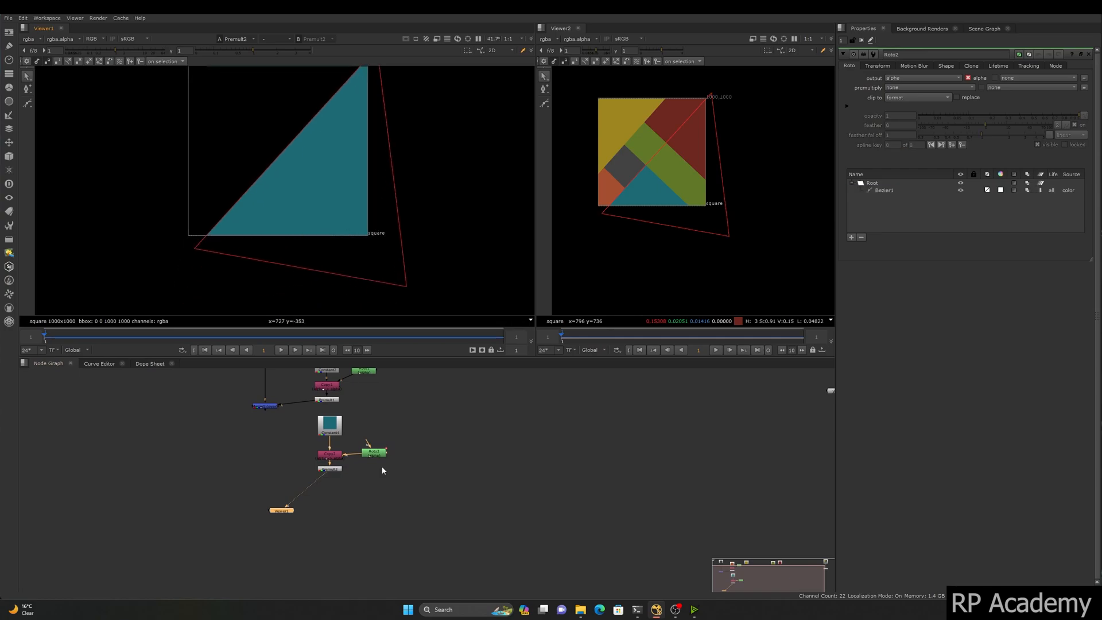
scroll(311, 479, up, 1)
middle_drag(276, 462, 281, 480)
click(254, 409)
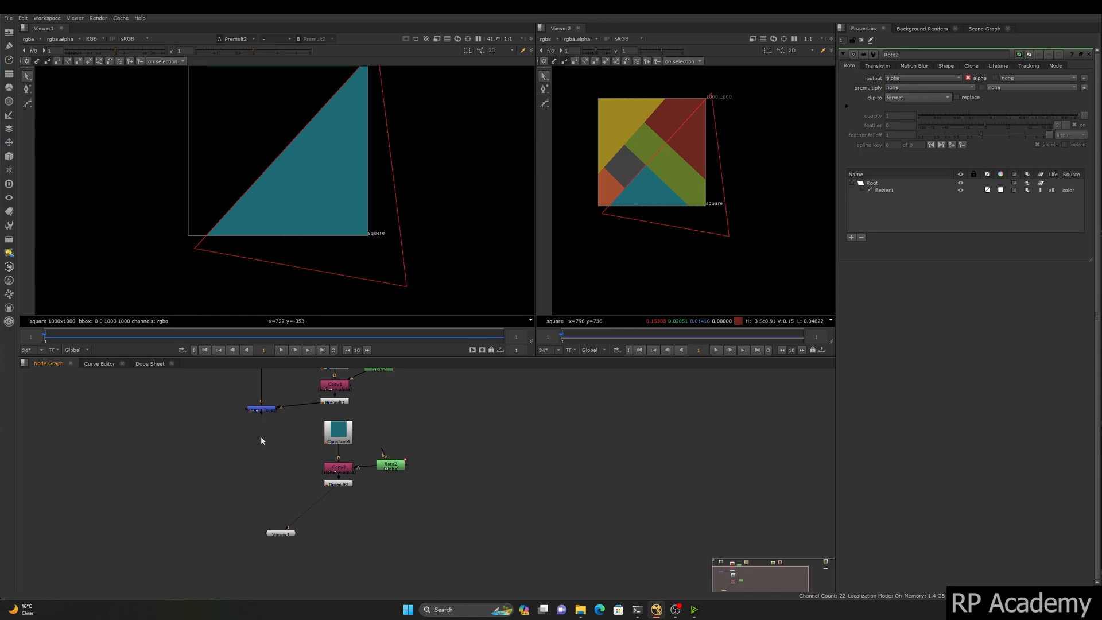
key(m)
scroll(261, 483, up, 2)
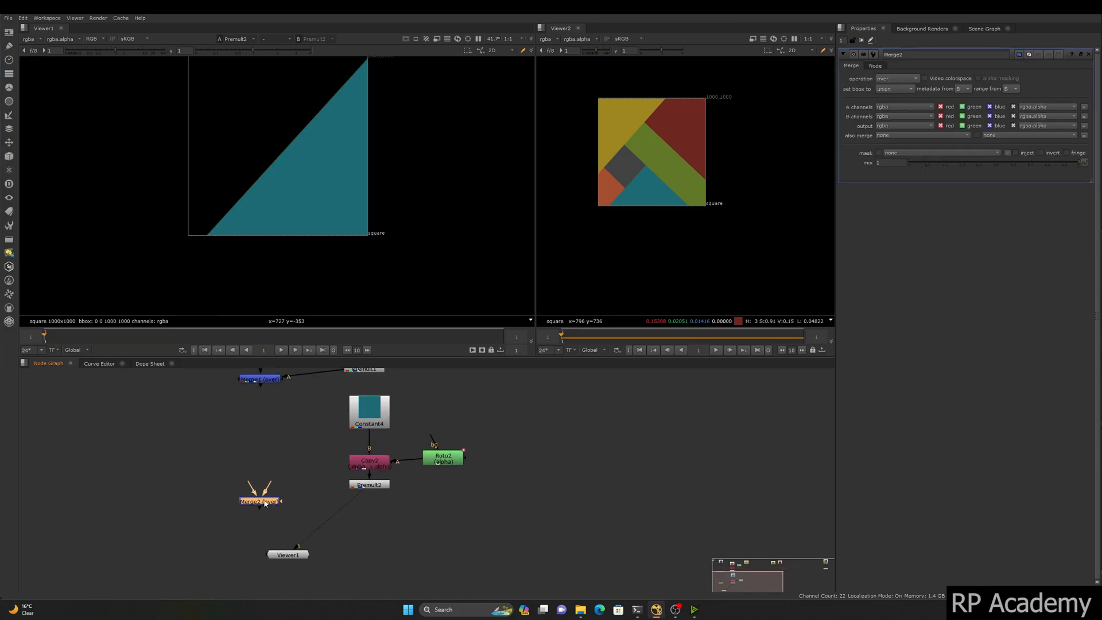
drag(266, 474, 371, 486)
Step: Show the second Merge's output in Viewer1 with the full frame in view for comparison with the reference
double_click(288, 554)
click(261, 501)
key(1)
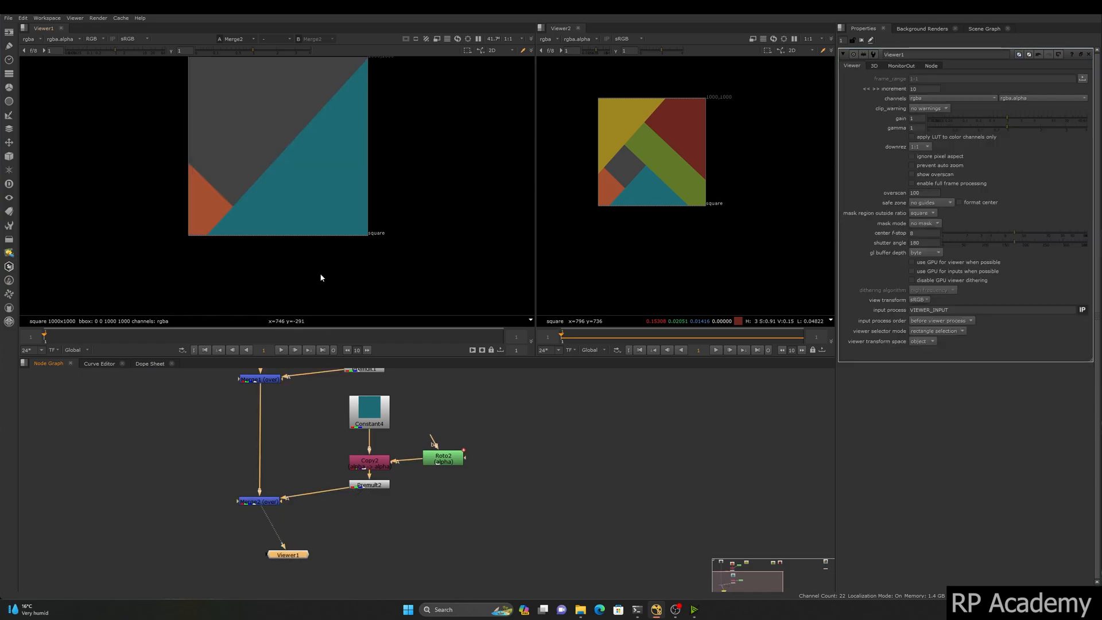
scroll(267, 196, down, 2)
middle_drag(282, 193, 294, 211)
scroll(250, 220, up, 2)
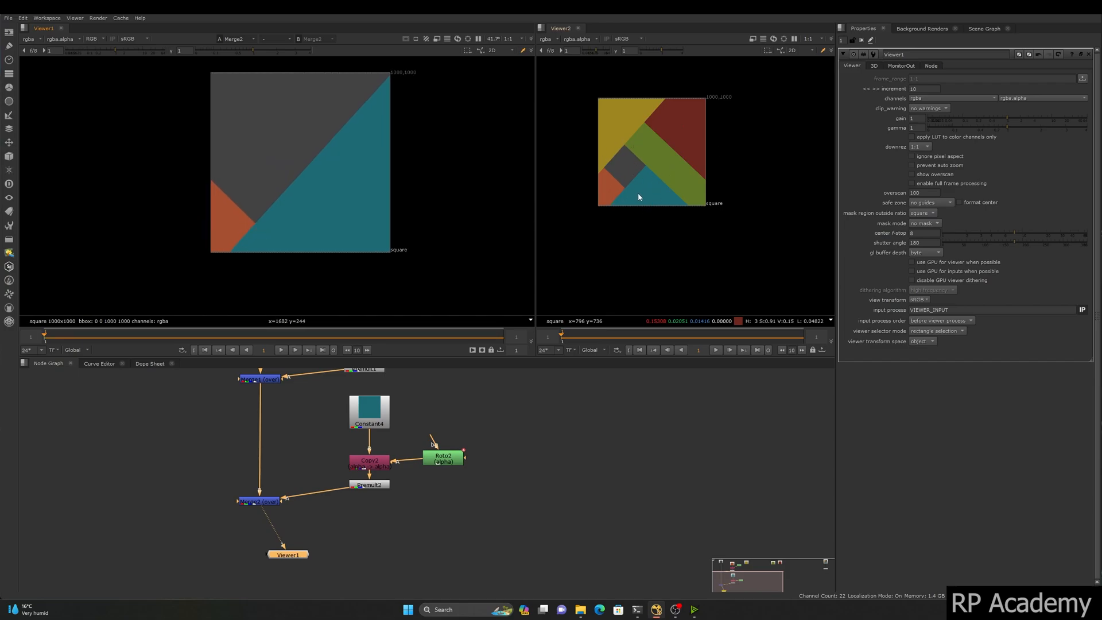
Step: Select the whole teal branch and move it down until its Premult lines up with the second Merge
middle_drag(414, 471, 414, 452)
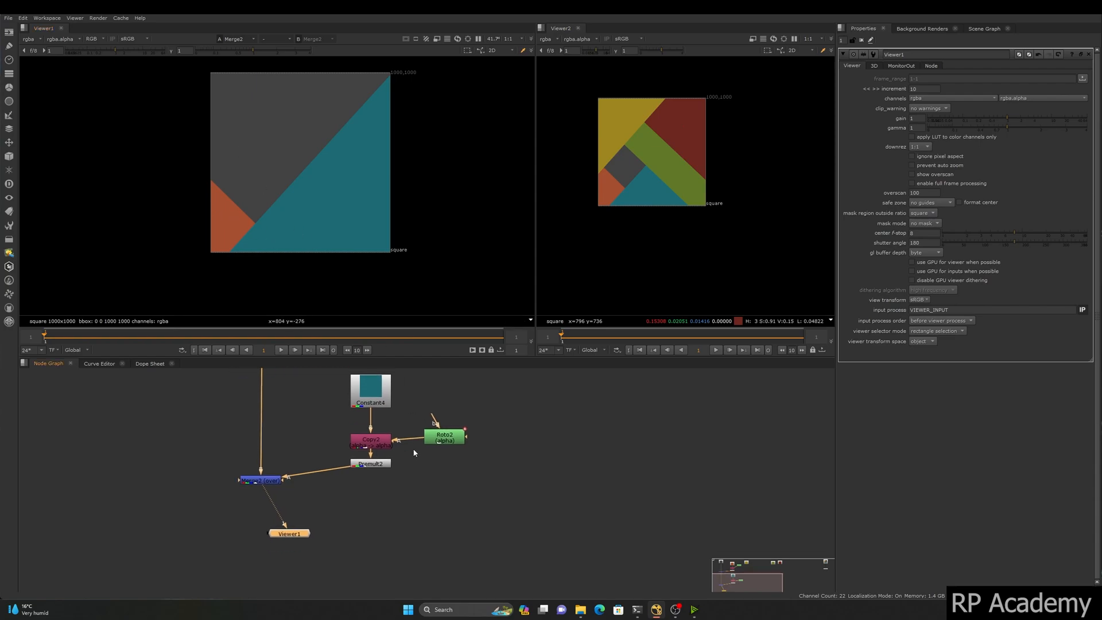
scroll(410, 452, down, 3)
drag(485, 418, 349, 488)
drag(355, 480, 466, 406)
drag(385, 422, 385, 433)
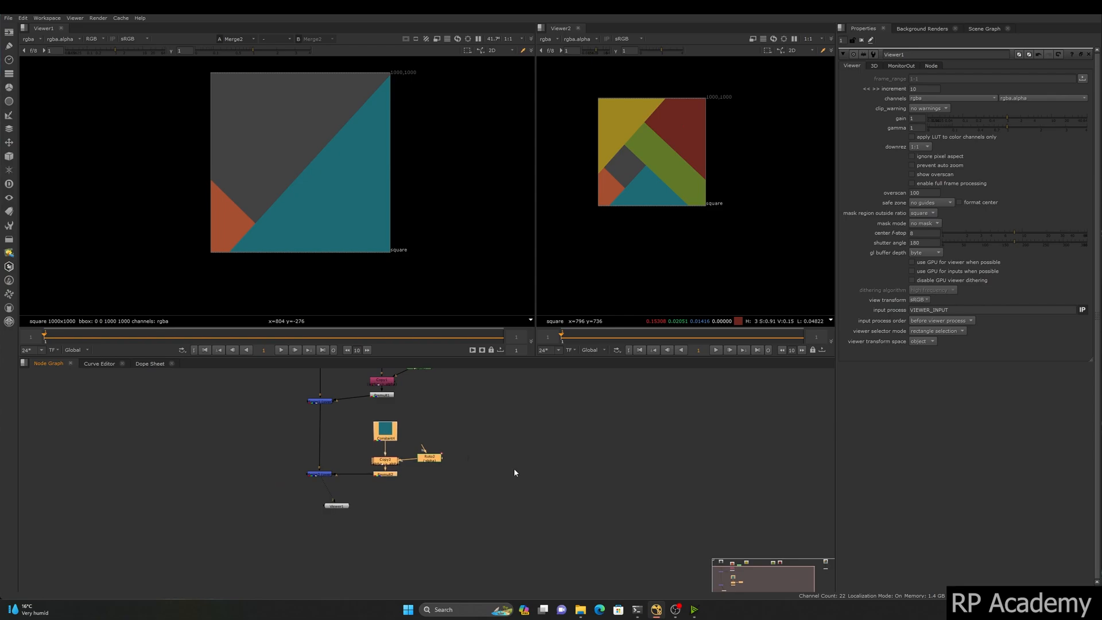
Step: Move the green Constant below the teal branch and shift Viewer1 away from the Merge column
middle_drag(493, 420, 460, 477)
drag(580, 402, 413, 550)
middle_drag(413, 550, 463, 469)
drag(458, 480, 307, 510)
Step: Duplicate the teal branch's Copy and Premult below the green Constant and connect the Constant to the new Copy's B input
drag(368, 467, 425, 431)
key(ctrl+c)
key(ctrl+v)
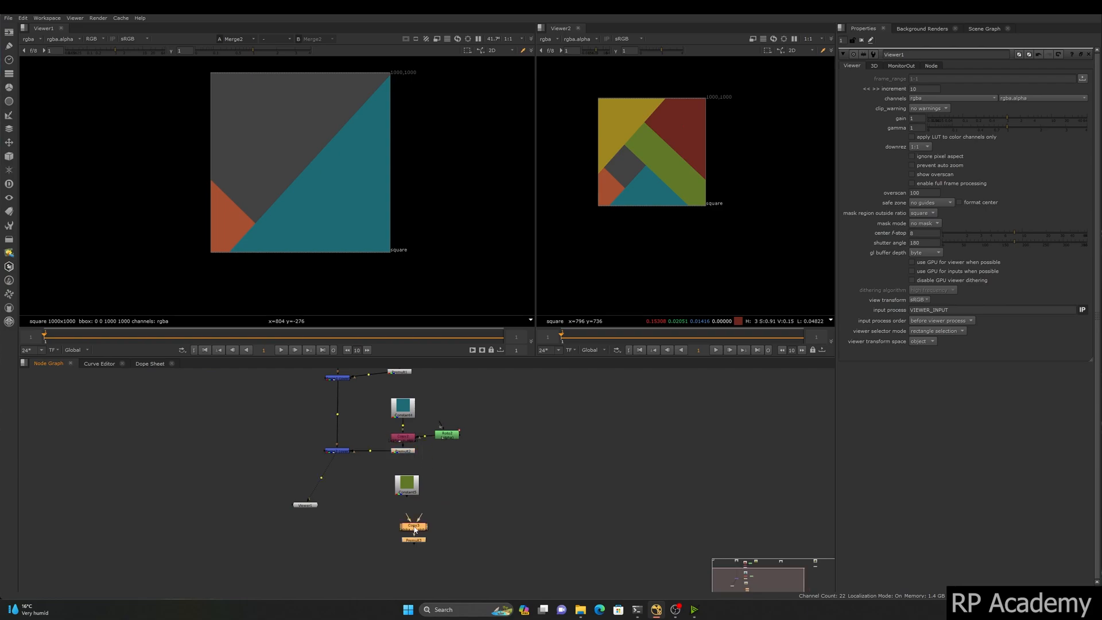
scroll(414, 527, up, 3)
drag(402, 510, 405, 464)
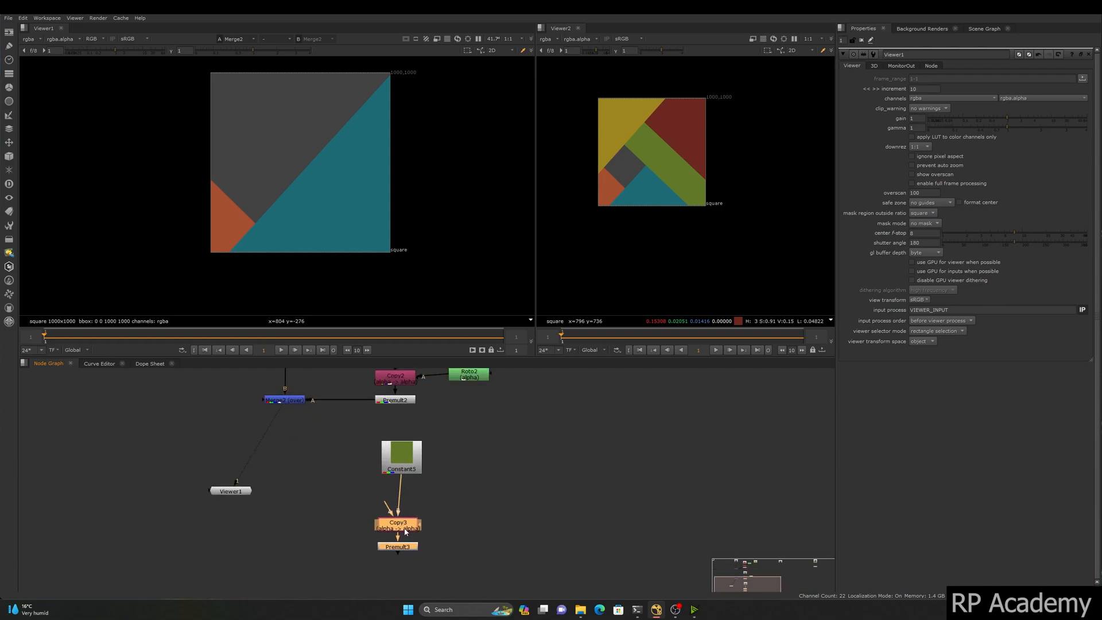
Step: Add a Roto beside the green Constant's branch and connect it to the Copy's A input
scroll(465, 465, up, 1)
click(462, 481)
key(o)
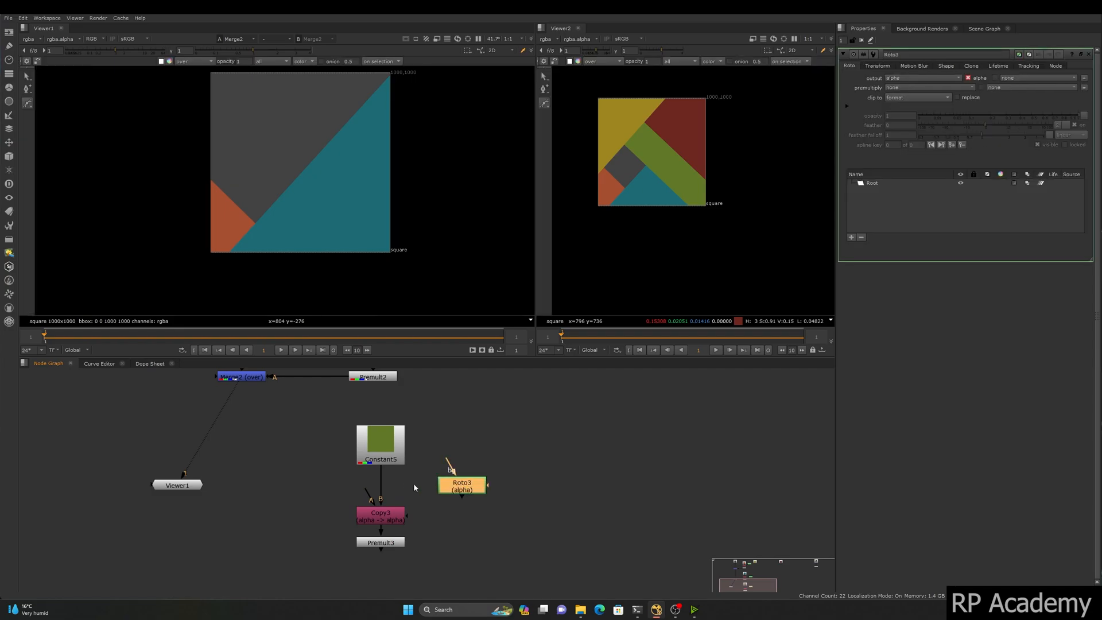
drag(368, 495, 480, 489)
Step: Draw a closed five-point Bezier mask over everything above the green stripe's lower diagonal edge, using the reference in Viewer2
middle_drag(723, 224, 716, 254)
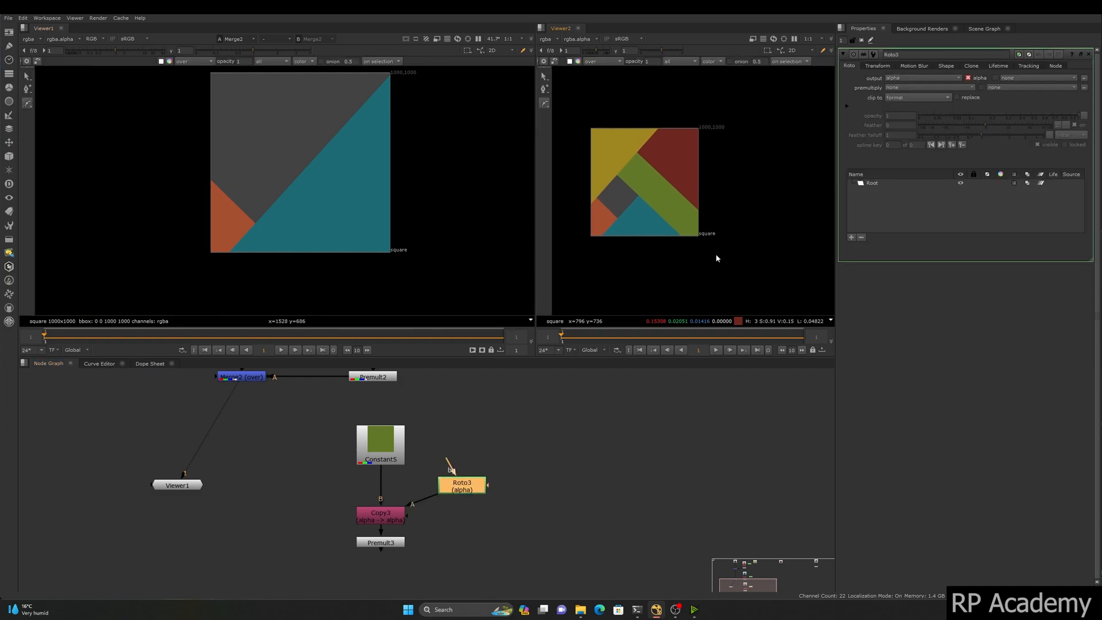
click(697, 251)
click(571, 131)
click(589, 95)
click(747, 98)
click(723, 246)
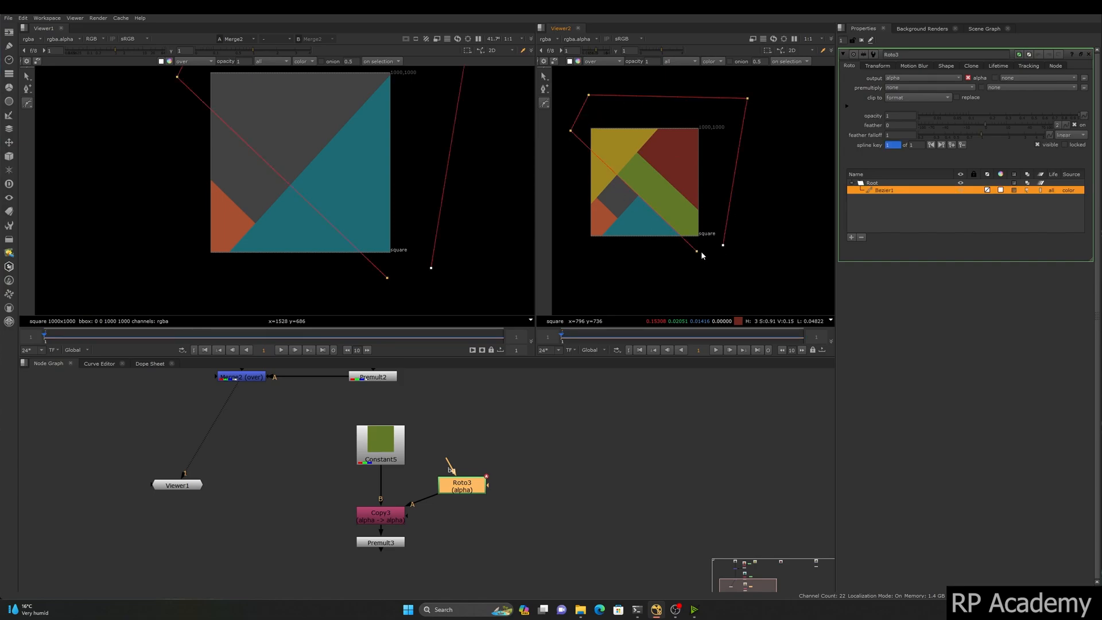
click(701, 250)
scroll(701, 250, up, 2)
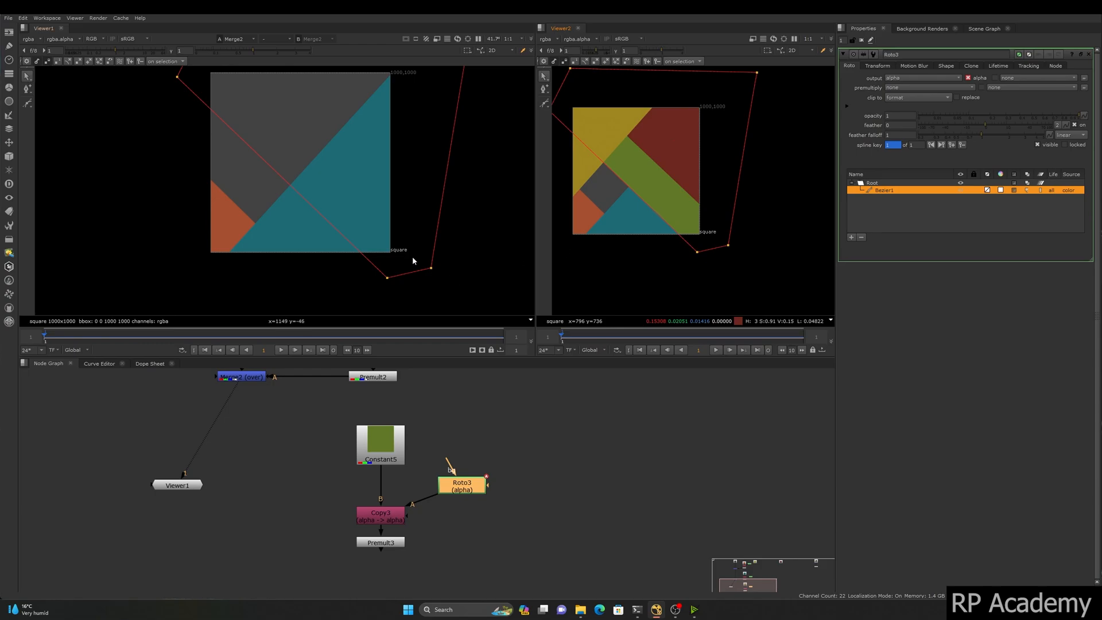
Step: Add a third Merge level with the green Premult, with the second Merge as B and the green Premult as A
click(256, 518)
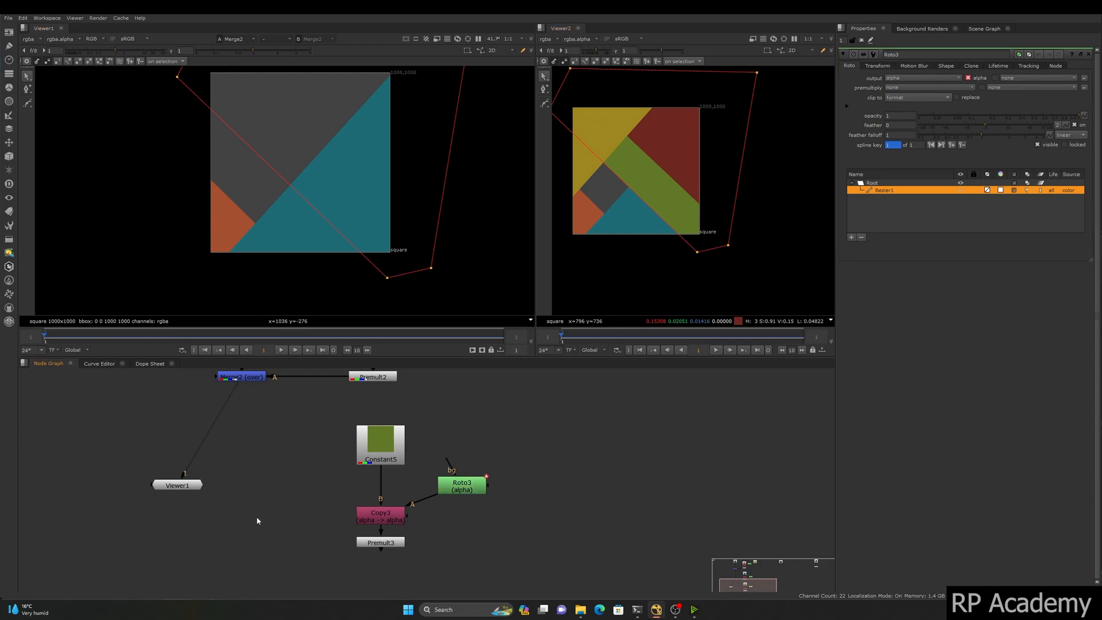
key(m)
drag(268, 496, 253, 378)
scroll(249, 521, up, 1)
drag(248, 521, 244, 549)
Step: Show the third Merge's output in Viewer1 and place the Viewer1 node below that Merge
double_click(158, 475)
drag(296, 504, 195, 575)
key(1)
middle_drag(259, 510, 282, 465)
drag(186, 432, 236, 575)
scroll(638, 214, down, 1)
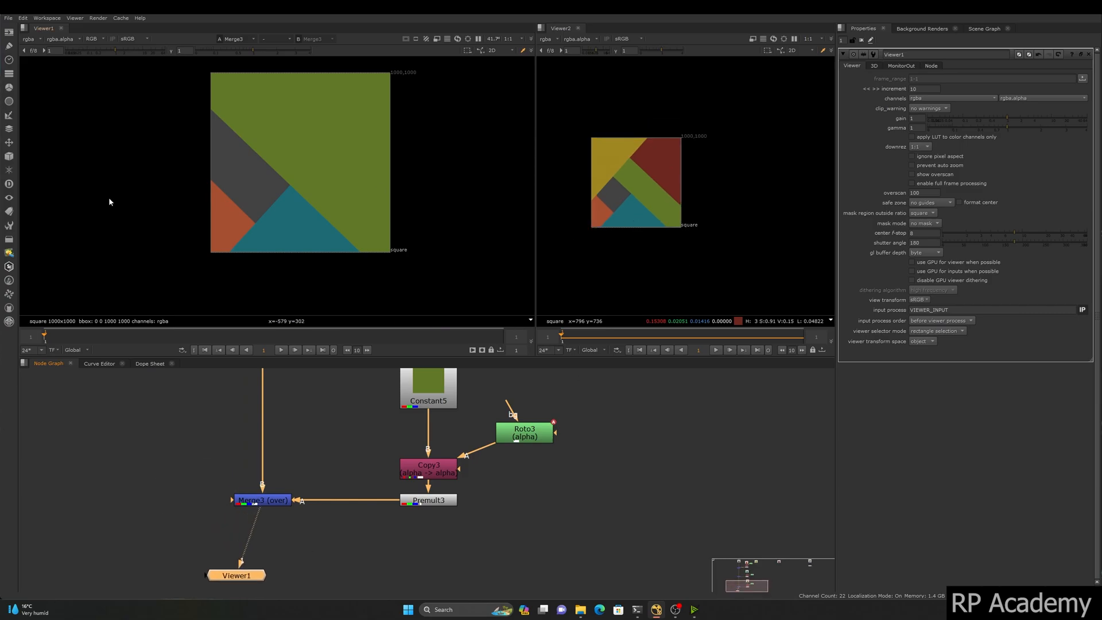
middle_drag(333, 493, 343, 449)
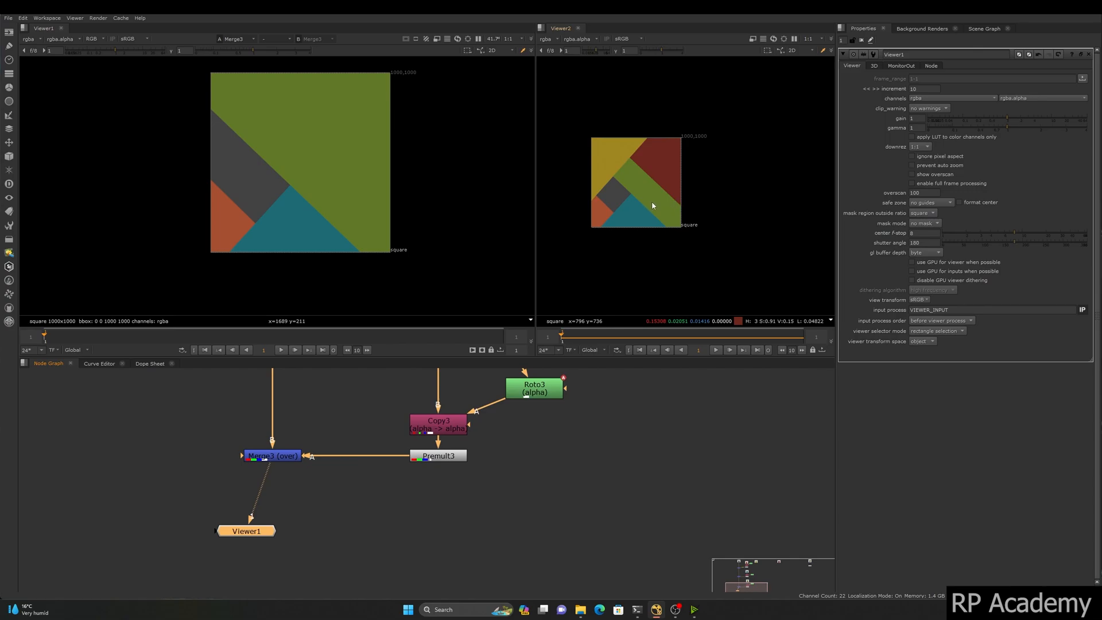
Step: Move the dark red Constant below the green branch
scroll(577, 435, down, 6)
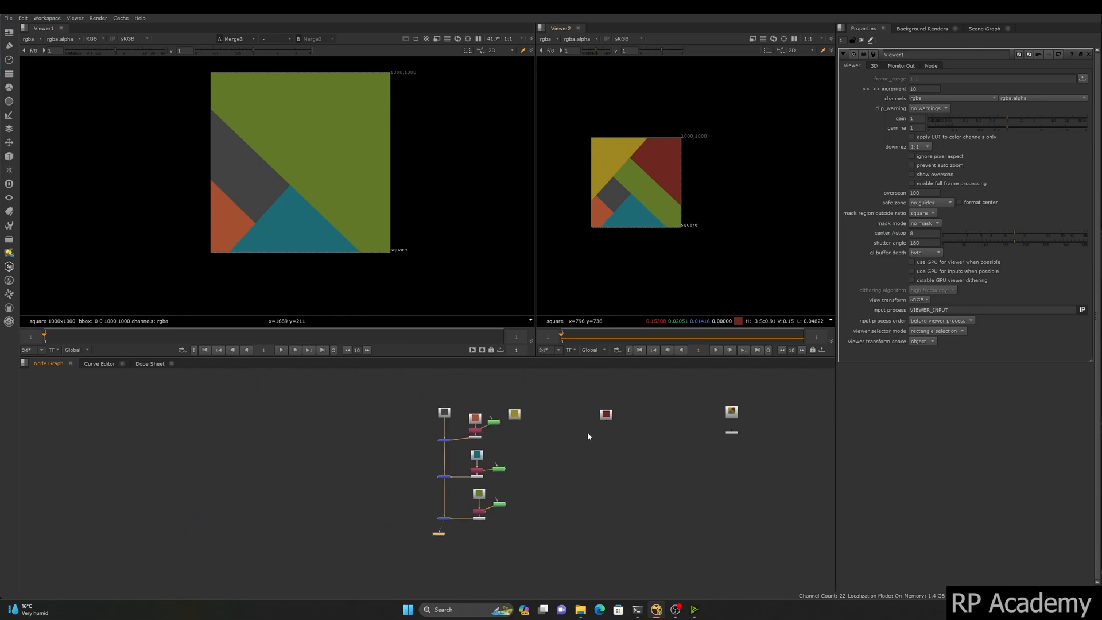
drag(606, 417, 452, 545)
scroll(540, 539, up, 3)
scroll(445, 533, up, 3)
Step: Duplicate the green branch's Copy and Premult below the dark red Constant and connect the aligned Constant to the Copy's B input
drag(399, 512, 484, 461)
key(ctrl+c)
middle_drag(499, 492, 517, 409)
click(473, 512)
key(ctrl+v)
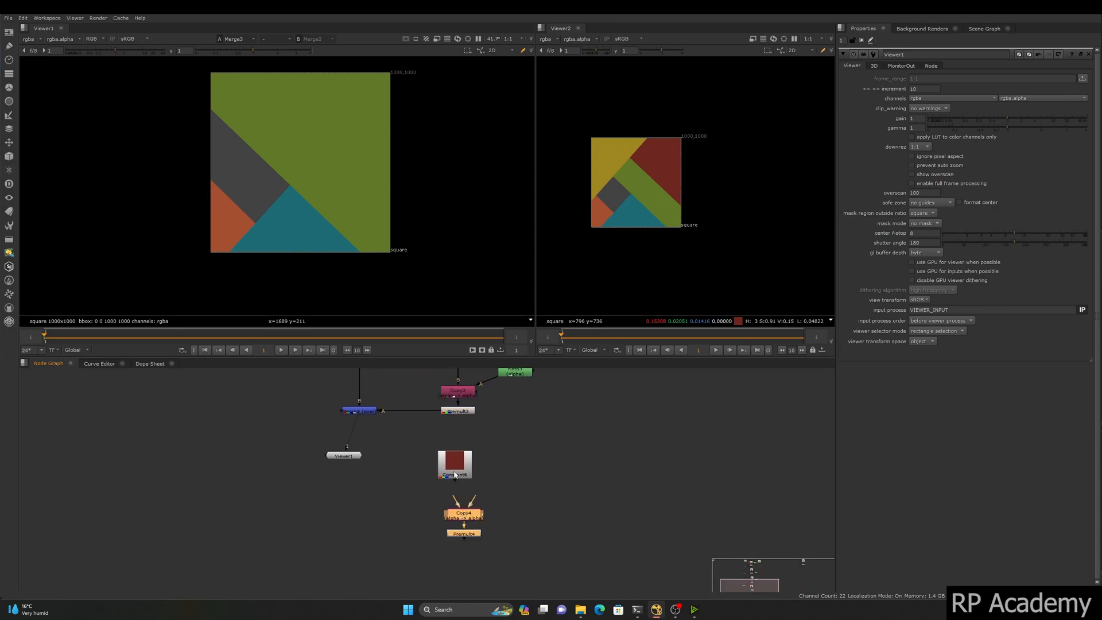
drag(459, 465, 468, 459)
Step: Add a Roto beside the dark red branch and connect it to the new Copy's A input
drag(472, 498, 527, 485)
click(526, 480)
key(o)
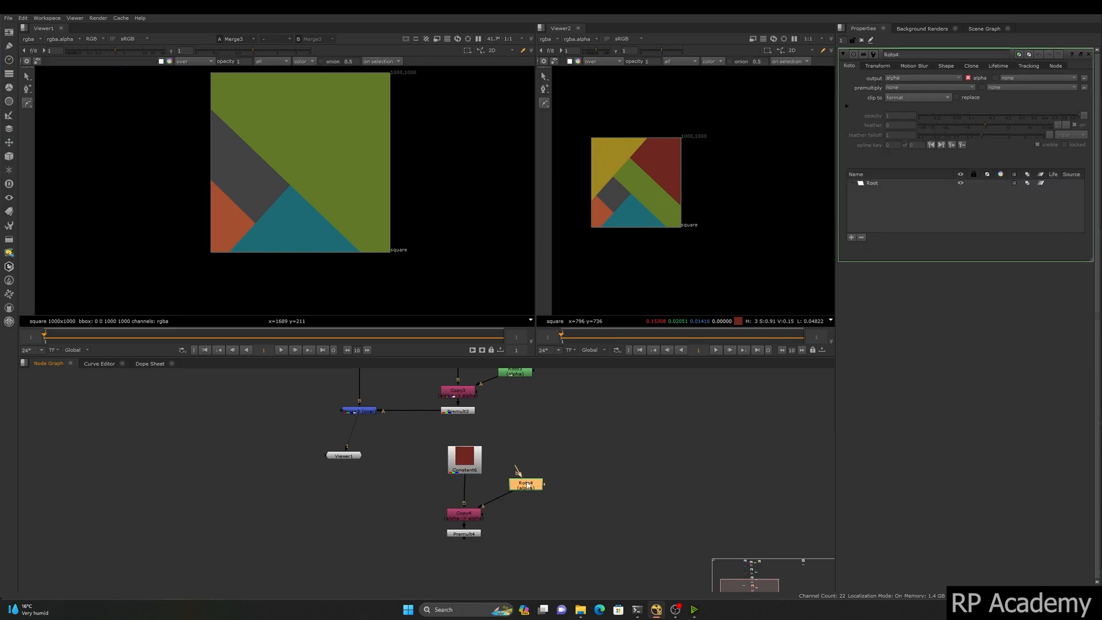
Step: Draw a closed three-point Bezier mask around the reference's dark red corner, following its diagonal edge with the green stripe
scroll(632, 224, up, 5)
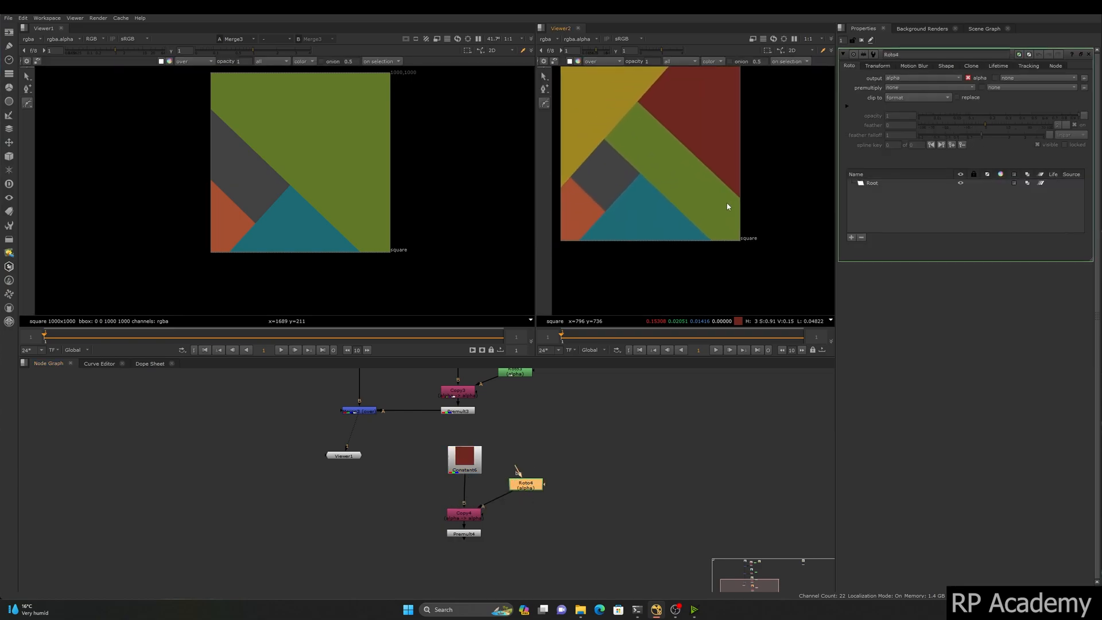
key(f)
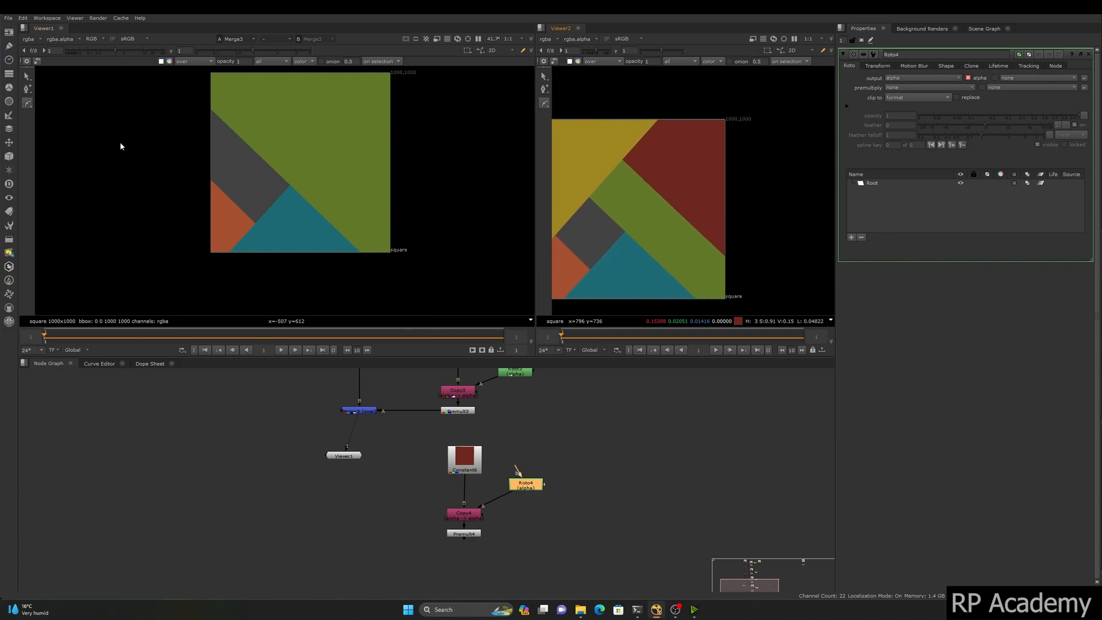
click(745, 269)
click(560, 101)
click(759, 98)
click(745, 269)
drag(753, 269, 749, 275)
middle_drag(619, 198, 715, 198)
scroll(698, 240, down, 3)
Step: Add a fourth Merge level with the dark red Premult, with the third Merge as B and that Premult as A
click(340, 516)
key(m)
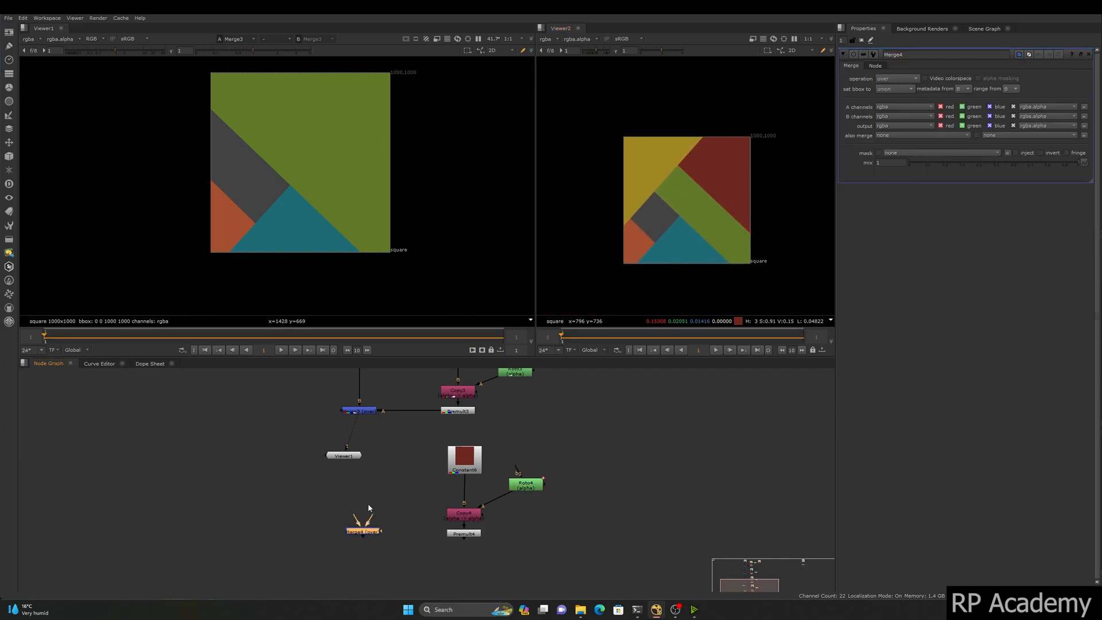
drag(352, 458, 263, 514)
drag(369, 517, 358, 411)
drag(357, 518, 372, 534)
Step: Move Viewer1 below the Merge column and show the fourth Merge's output in it
drag(259, 511, 280, 604)
drag(352, 426, 362, 525)
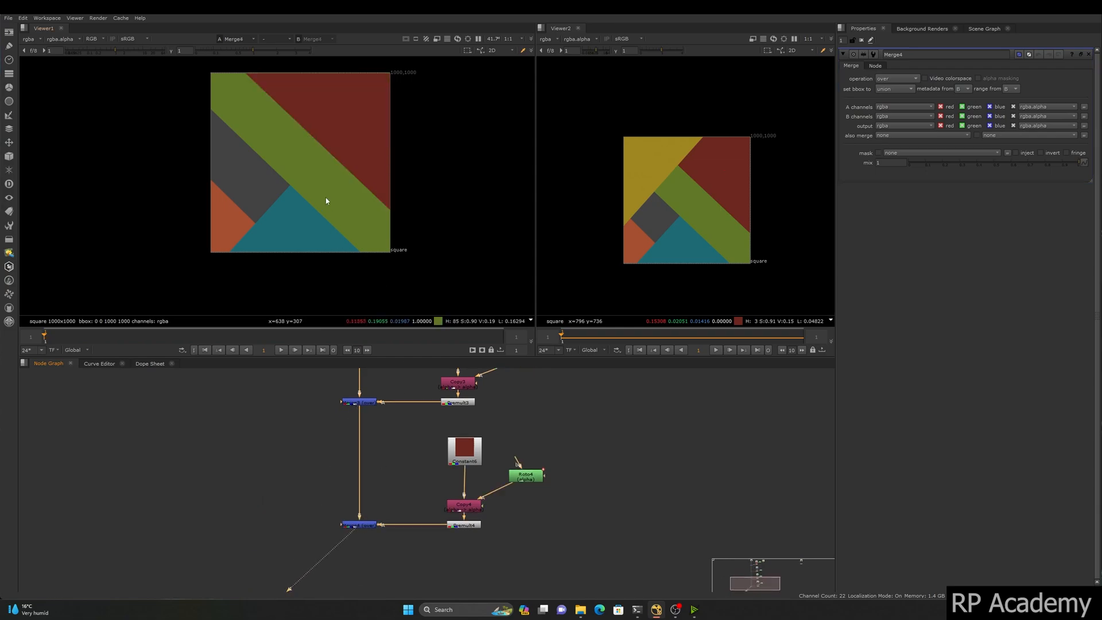
scroll(327, 198, down, 2)
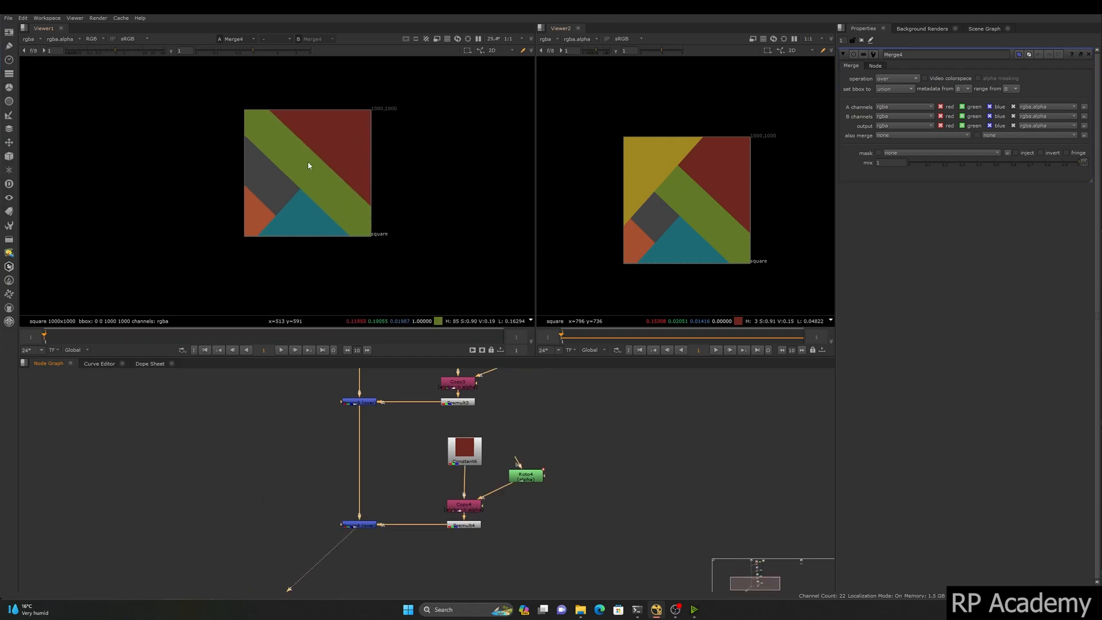
Step: Move the yellow Constant from the top of the graph to just below the dark red branch
scroll(550, 502, down, 2)
scroll(550, 502, down, 4)
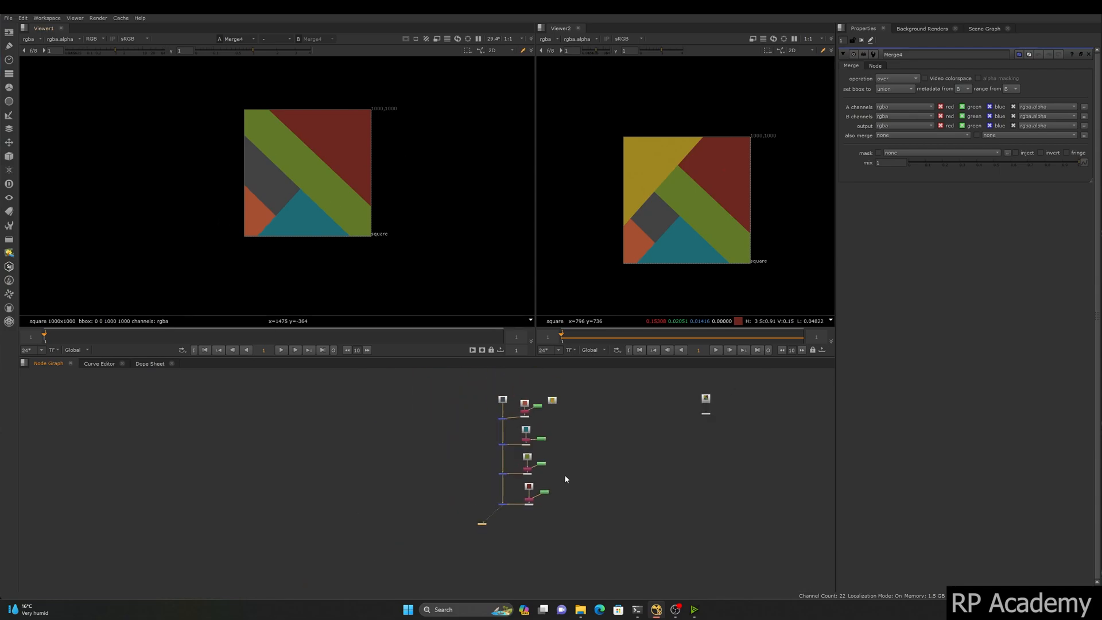
scroll(510, 560, up, 3)
middle_drag(511, 560, 534, 471)
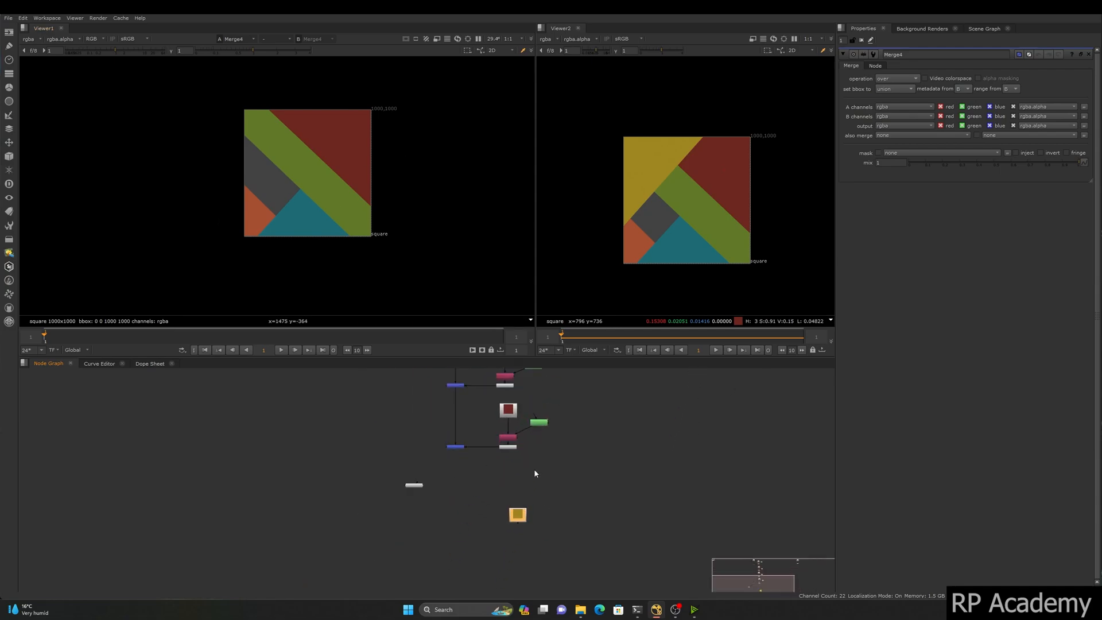
drag(520, 517, 512, 467)
scroll(509, 470, up, 4)
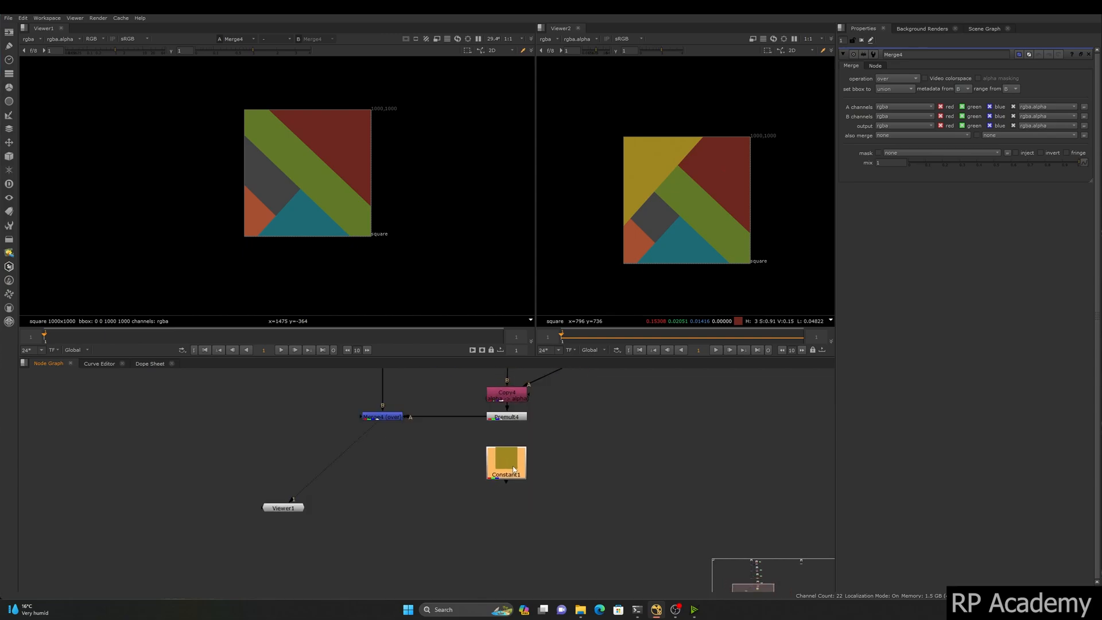
middle_drag(511, 459, 506, 501)
Step: Duplicate the dark red branch's Copy and Premult below the yellow Constant and connect the Constant to the new Copy's B input
drag(532, 481, 473, 424)
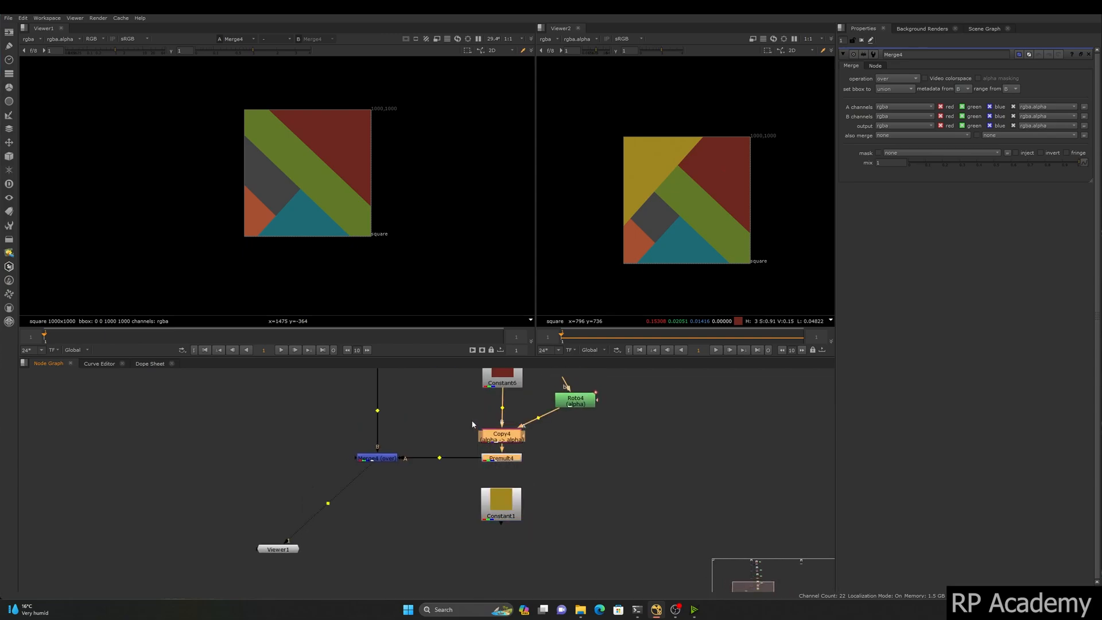
key(ctrl+c)
key(ctrl+v)
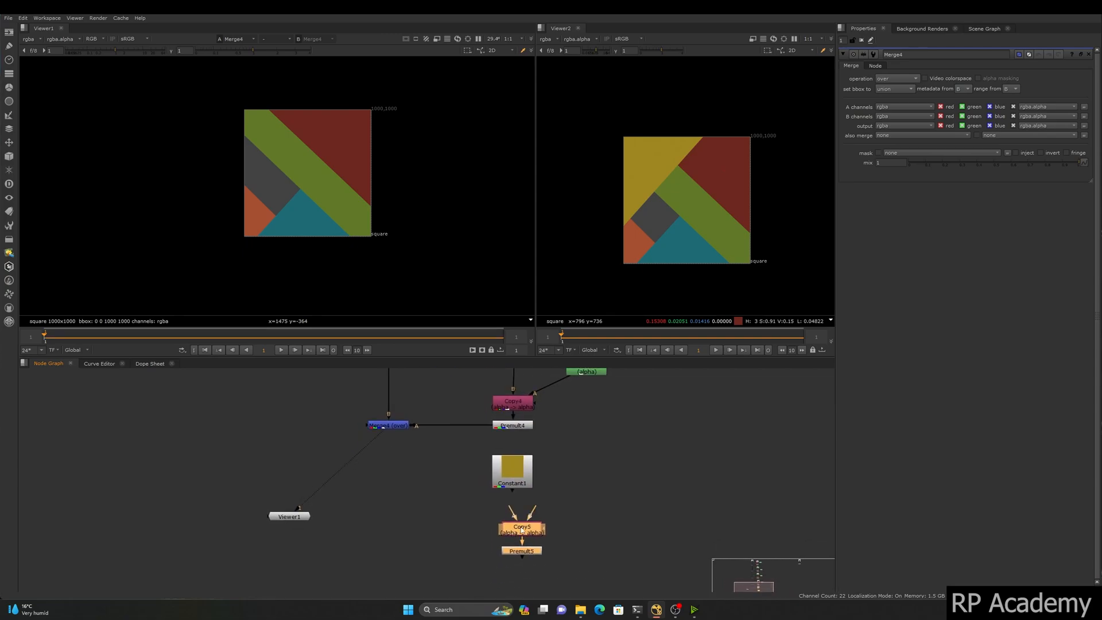
drag(532, 514, 514, 555)
Step: Add a Roto beside the yellow branch, connect it to the Copy's A input, and line up the Premult below
click(578, 487)
key(o)
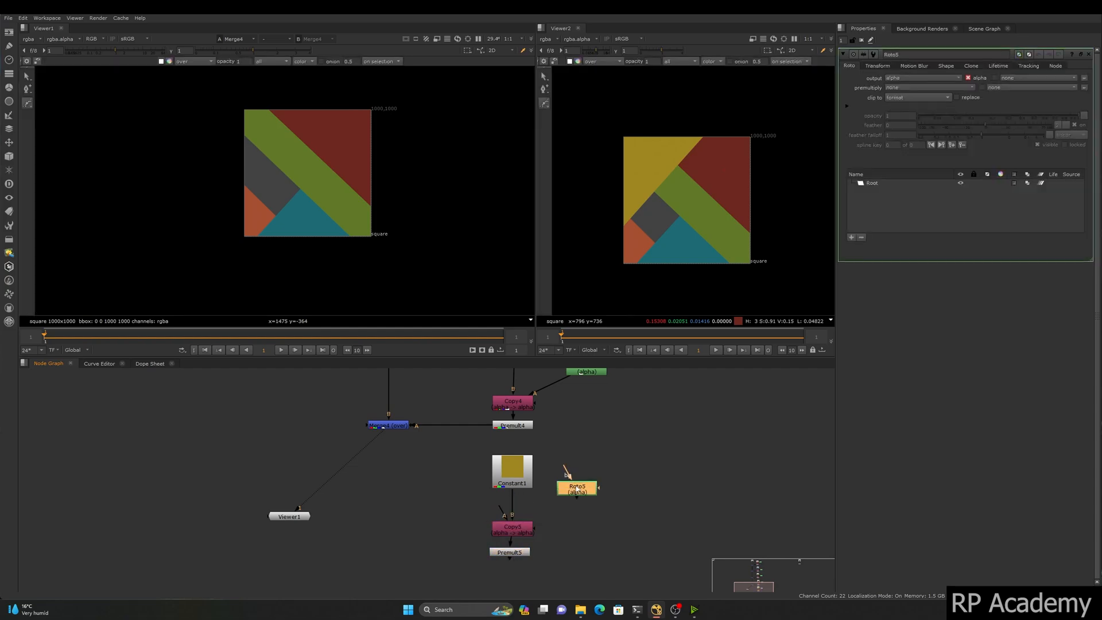
drag(501, 511, 579, 490)
drag(530, 519, 577, 488)
drag(510, 552, 515, 550)
click(578, 492)
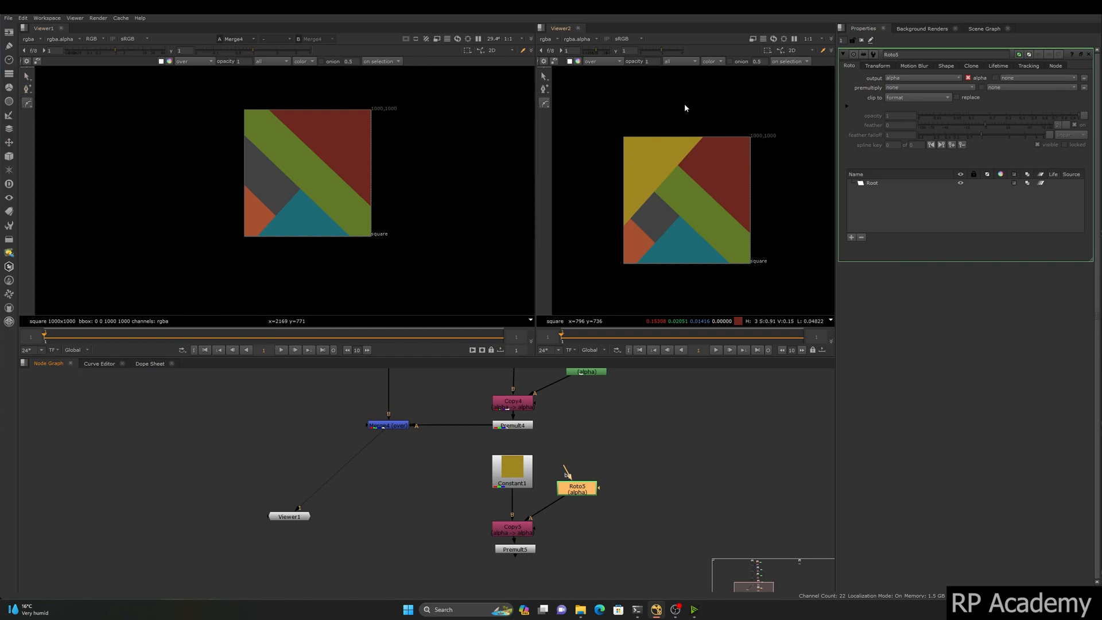
Step: Draw a closed three-point Bezier mask around the yellow corner and adjust its lower point to follow the diagonal edge
click(714, 126)
click(621, 236)
click(607, 120)
click(713, 126)
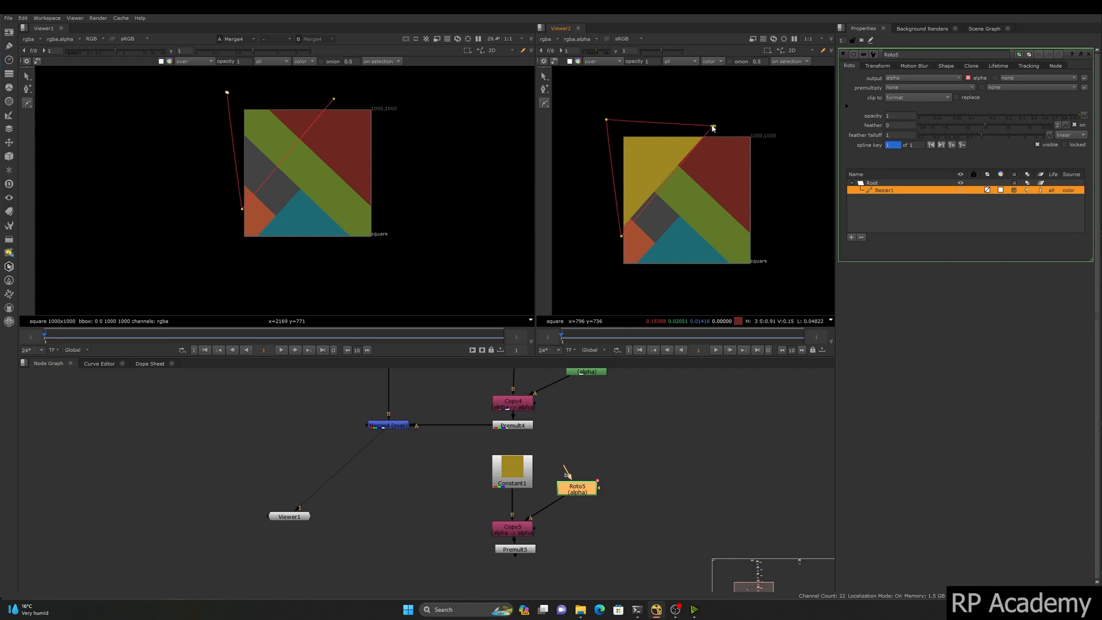
drag(621, 236, 616, 234)
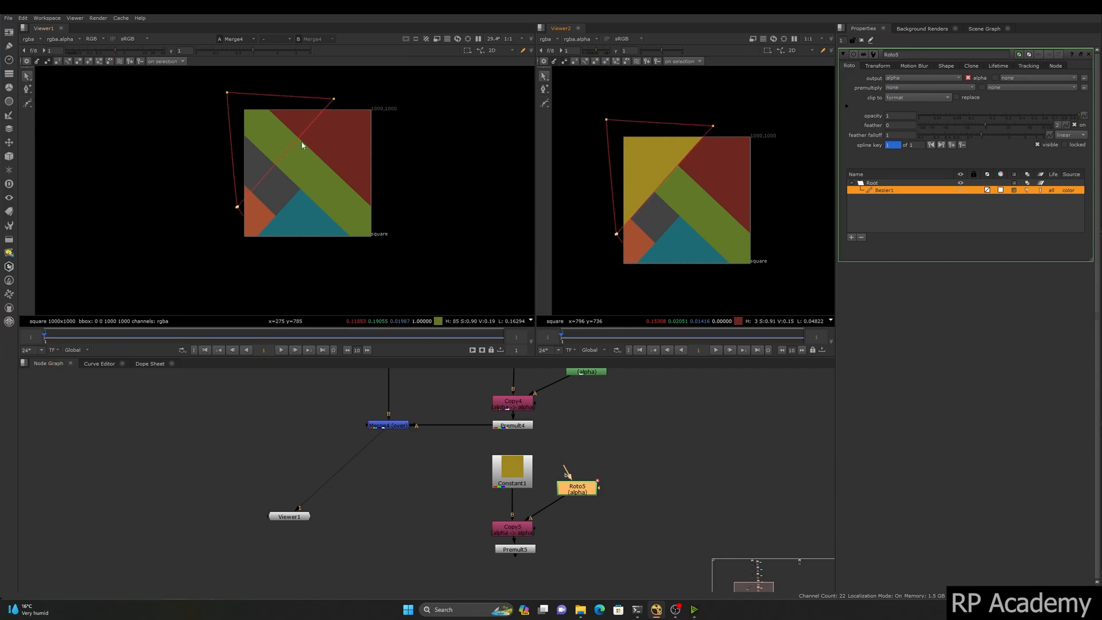
Step: Move Viewer1 down and check the yellow branch's Premult output in it
middle_drag(517, 551, 534, 502)
drag(307, 470, 291, 526)
drag(398, 383, 531, 499)
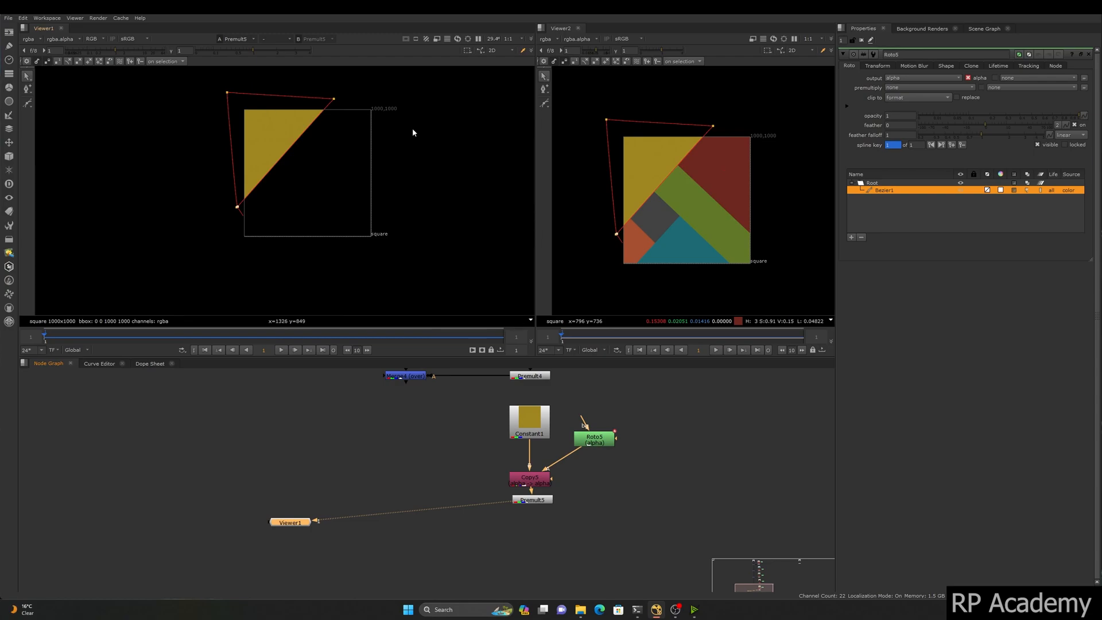
Step: Add a fifth Merge under the Merge column, with the fourth Merge as B and the yellow Premult as A
middle_drag(423, 484, 423, 511)
key(m)
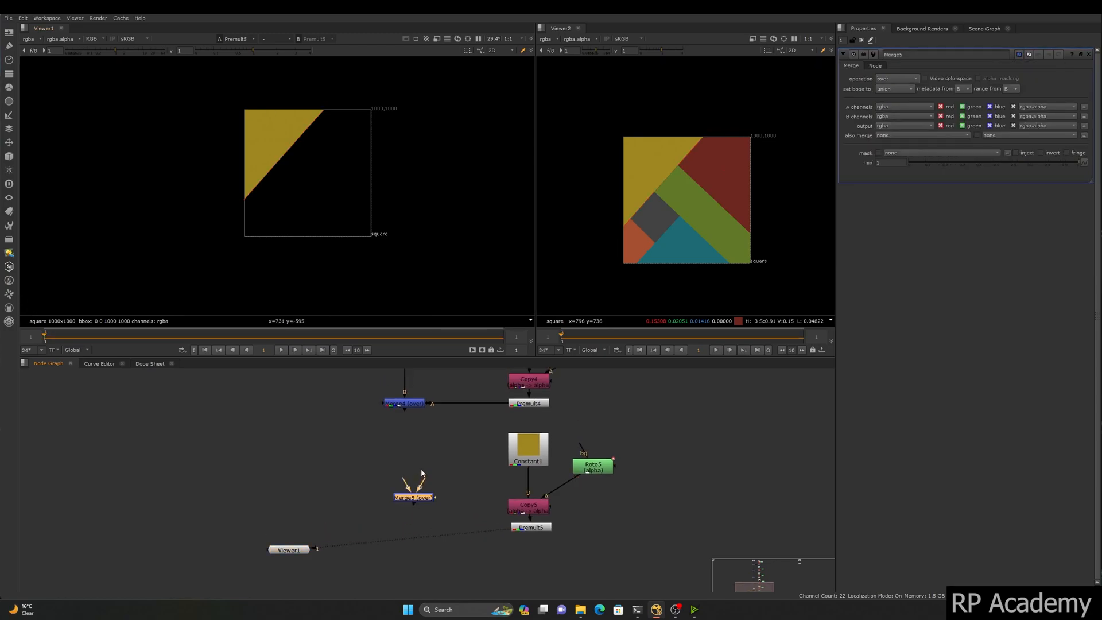
drag(422, 483, 407, 403)
drag(408, 484, 509, 533)
click(416, 498)
drag(416, 500, 407, 547)
Step: Place Viewer1 directly below the fifth Merge and show that Merge's output in it for comparison with the reference in Viewer2
drag(289, 549, 349, 599)
middle_drag(415, 543, 449, 497)
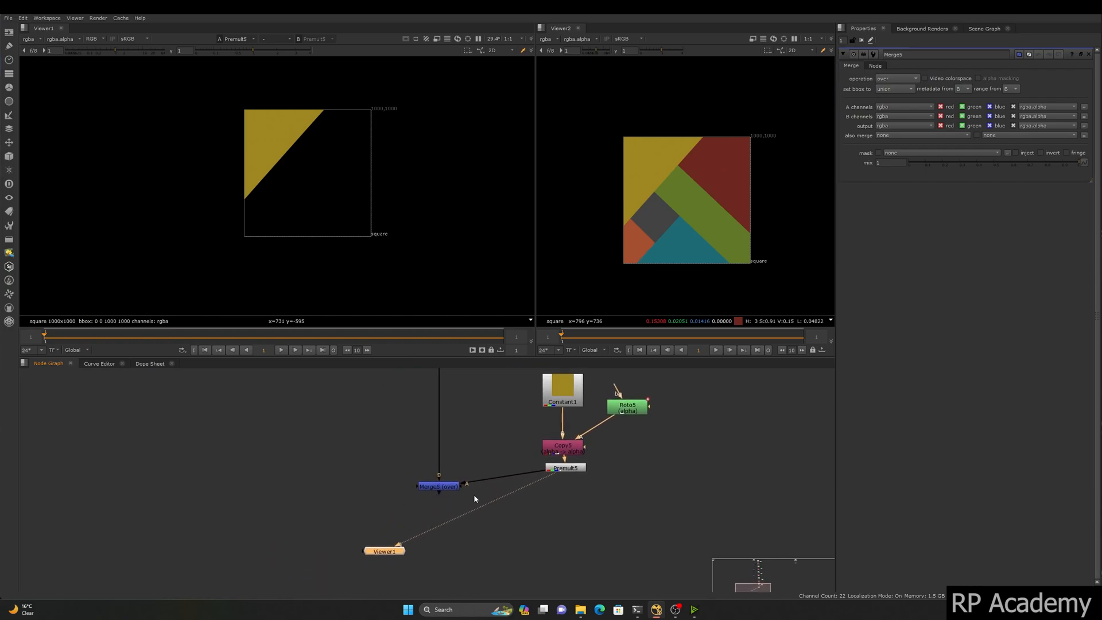
drag(539, 478, 444, 486)
drag(383, 554, 440, 552)
middle_drag(437, 546, 408, 573)
scroll(652, 172, up, 3)
scroll(316, 153, up, 3)
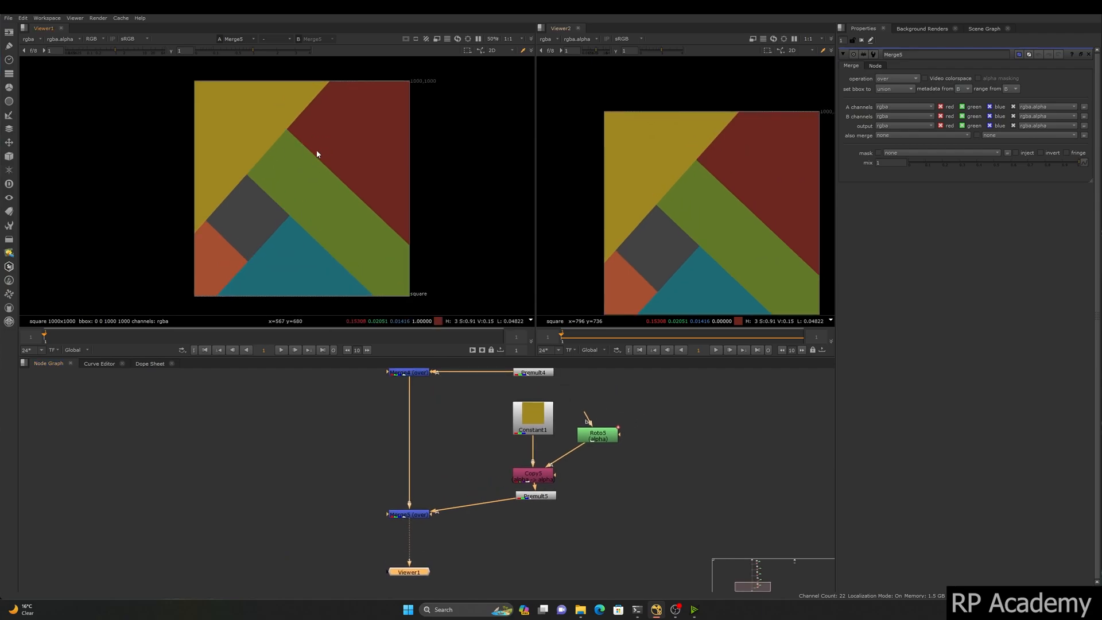
middle_drag(675, 198, 669, 167)
scroll(220, 238, down, 1)
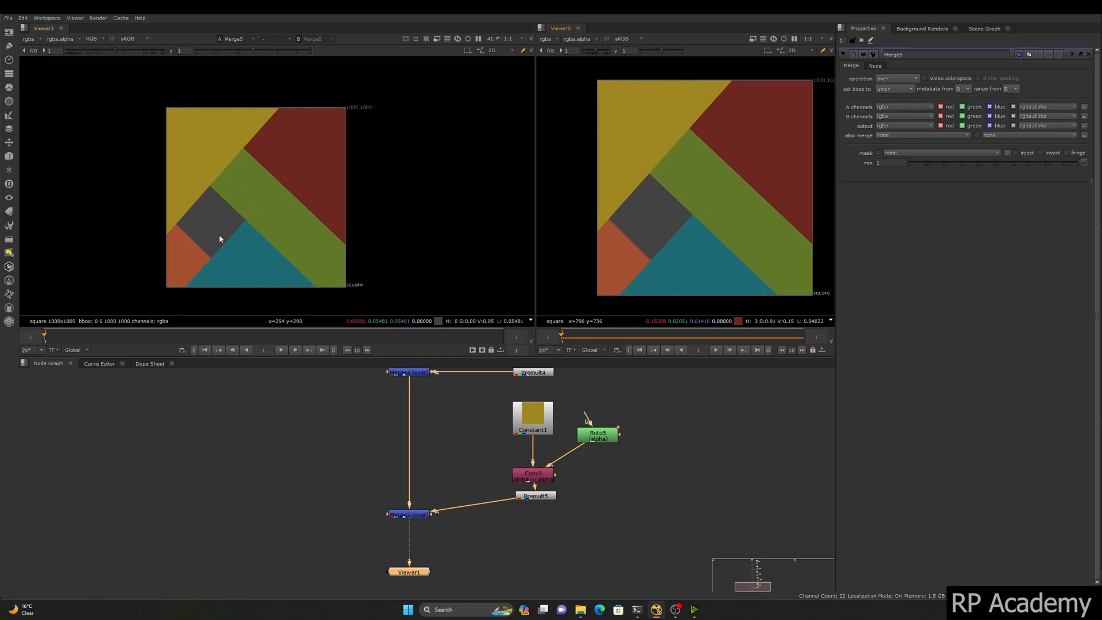
middle_drag(225, 237, 235, 225)
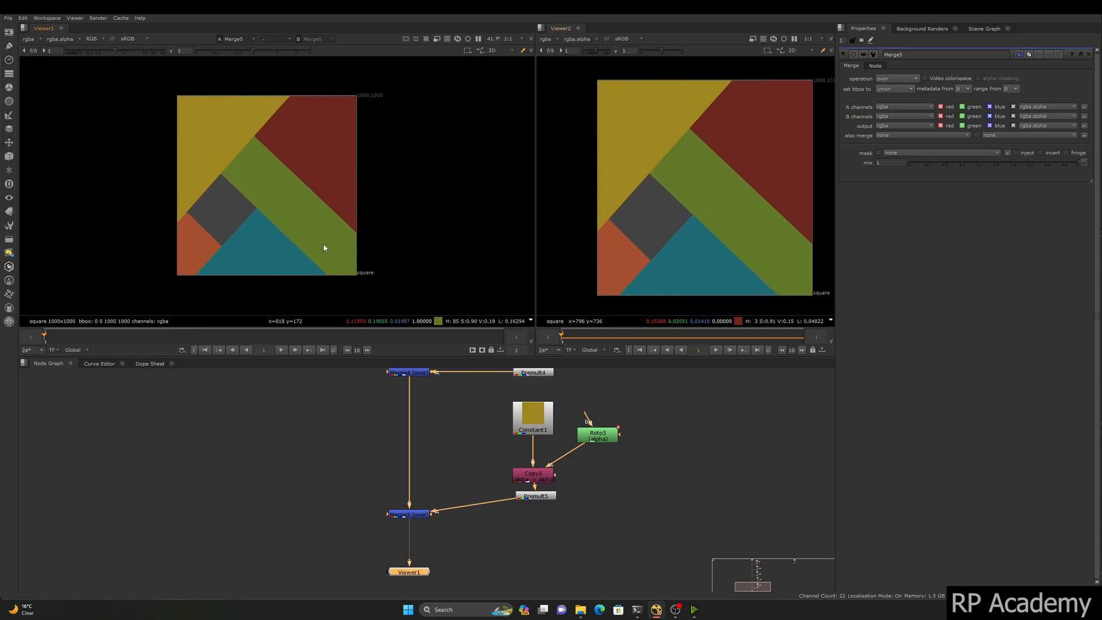
Step: Select the whole yellow branch and move it down until its Premult lines up with the fifth Merge
drag(476, 397, 647, 517)
drag(532, 415, 533, 433)
scroll(313, 173, down, 2)
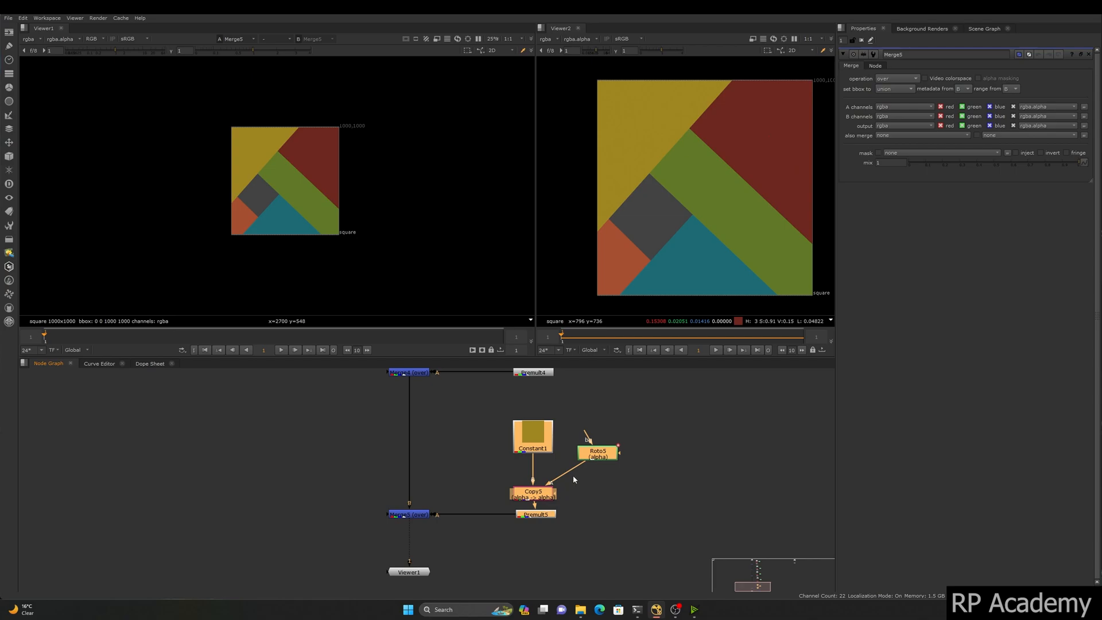
scroll(586, 477, down, 1)
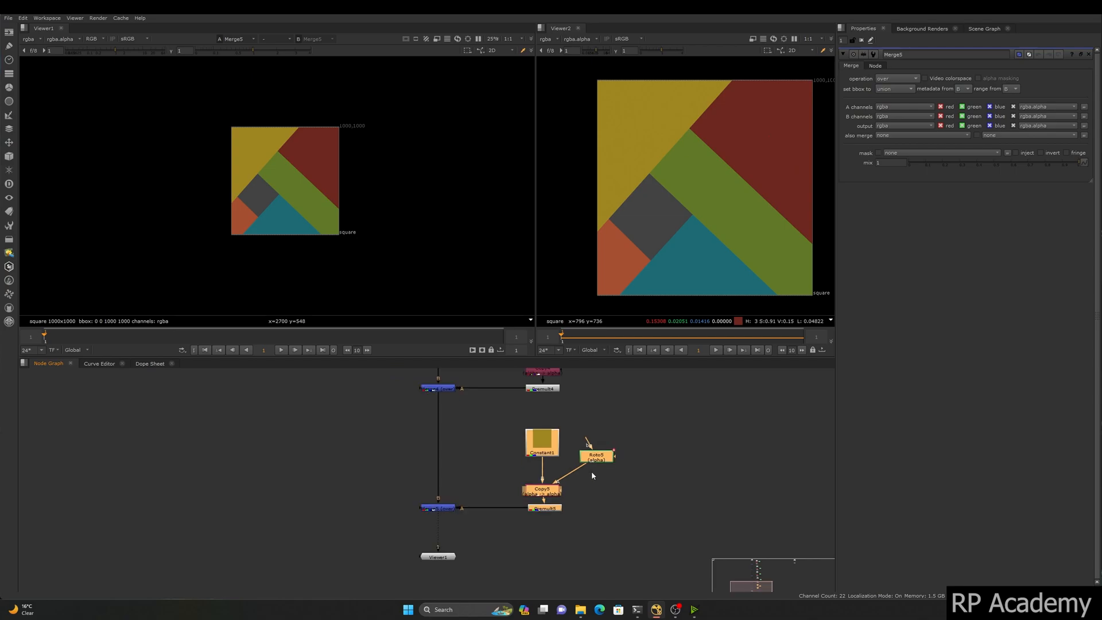
middle_drag(648, 474, 560, 509)
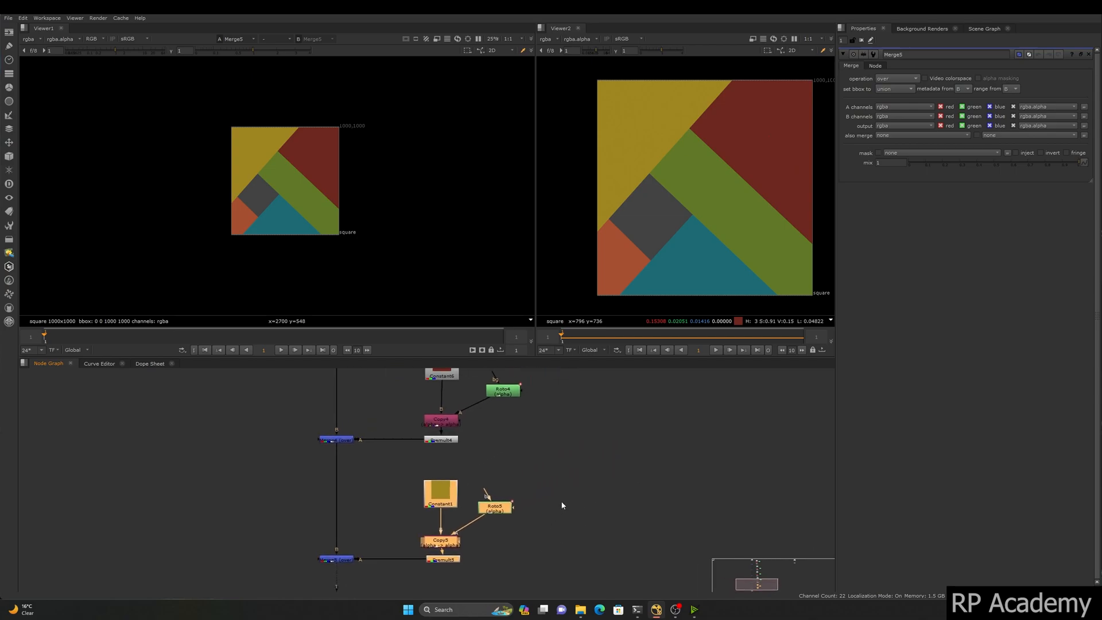
scroll(536, 498, down, 3)
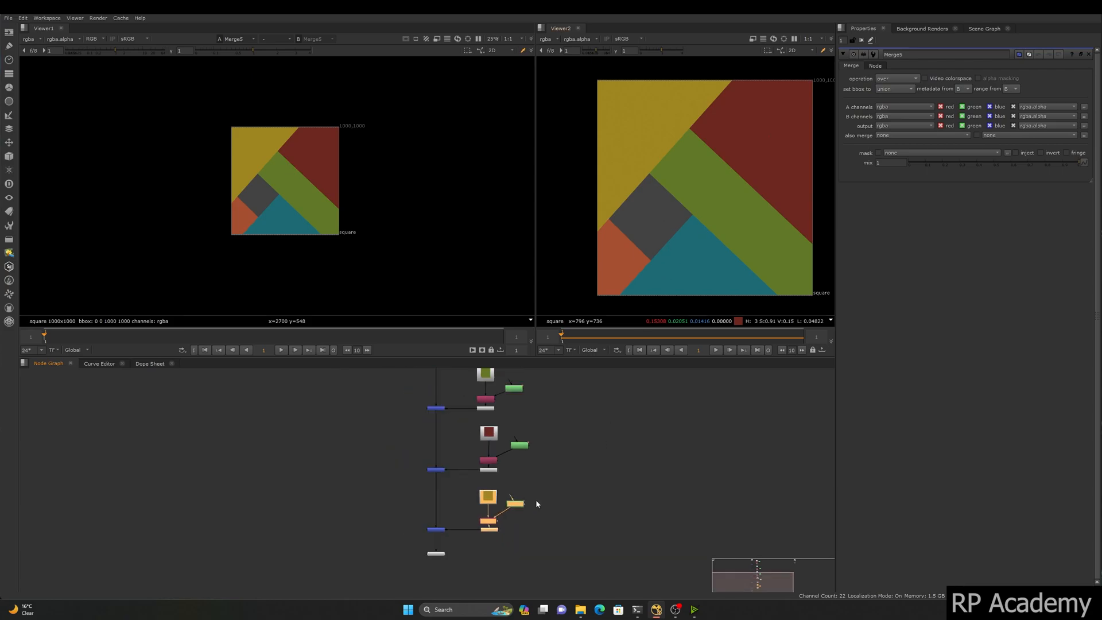
Step: Bring the next reference image from File Explorer into an empty area of the node graph and show it in a maximized Viewer2
middle_drag(564, 453, 297, 566)
scroll(380, 520, down, 2)
drag(518, 434, 499, 458)
mouse_move(581, 612)
click(632, 557)
drag(434, 317, 525, 424)
scroll(495, 443, up, 5)
key(space)
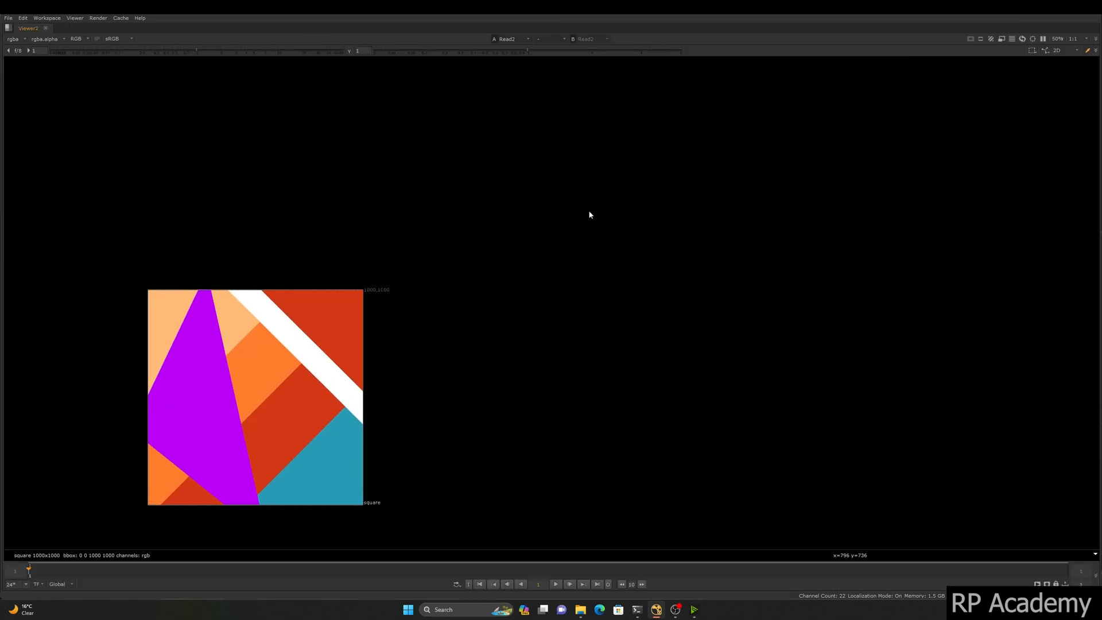
drag(259, 89, 608, 439)
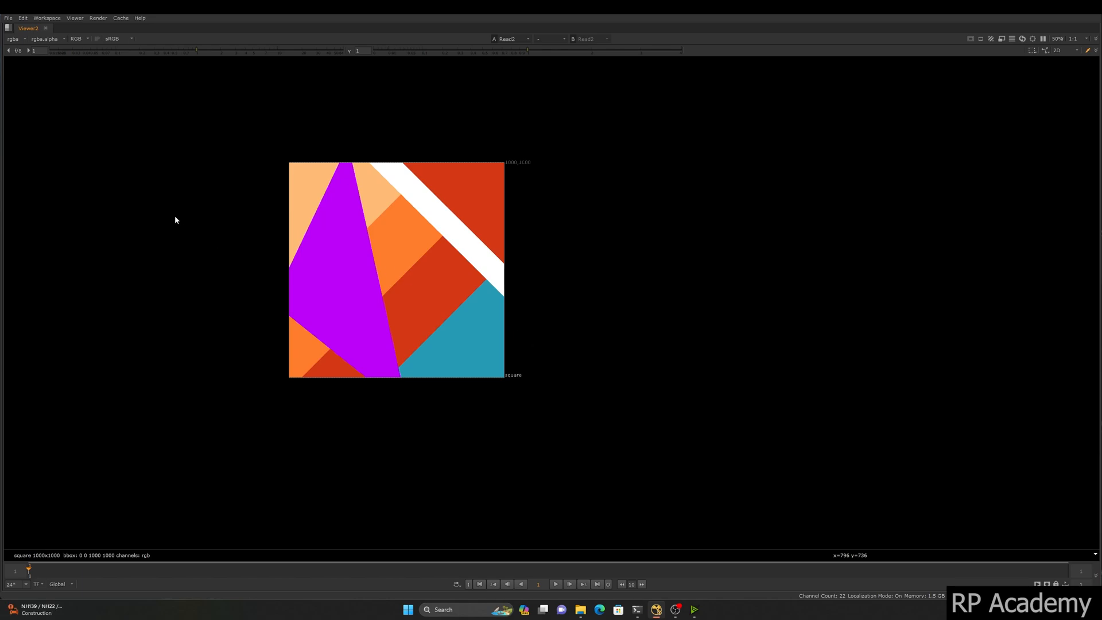
drag(266, 157, 546, 419)
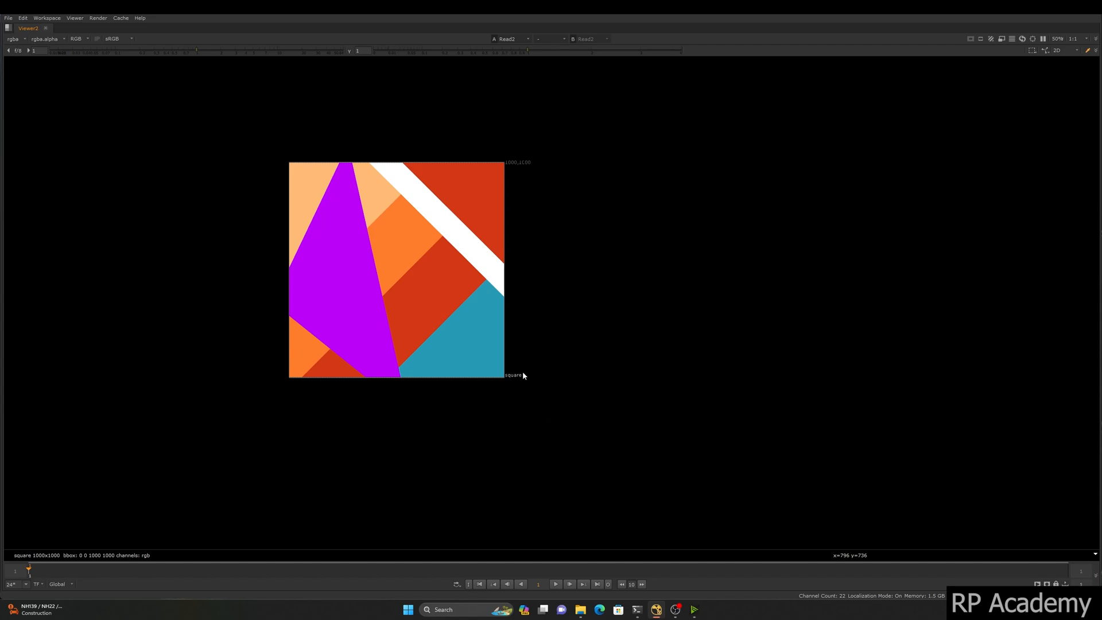
Step: Restore the full workspace layout, select the first Merge in the node graph, and look through the open Merge properties' operation choices
key(space)
middle_drag(486, 453, 598, 465)
middle_drag(290, 451, 611, 434)
scroll(325, 442, up, 6)
click(341, 448)
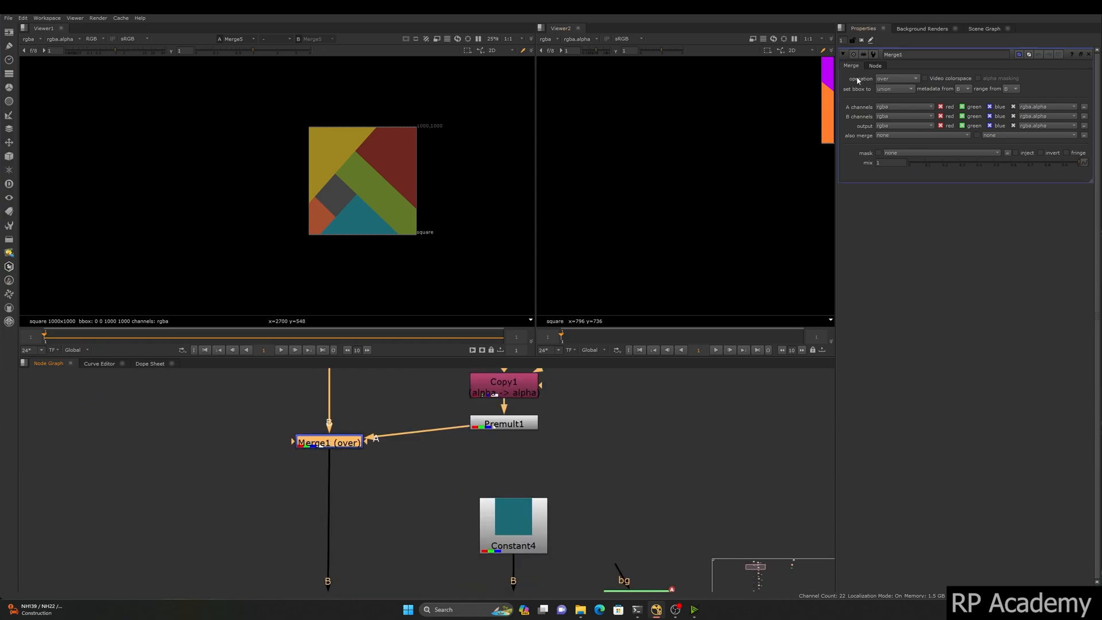
click(889, 80)
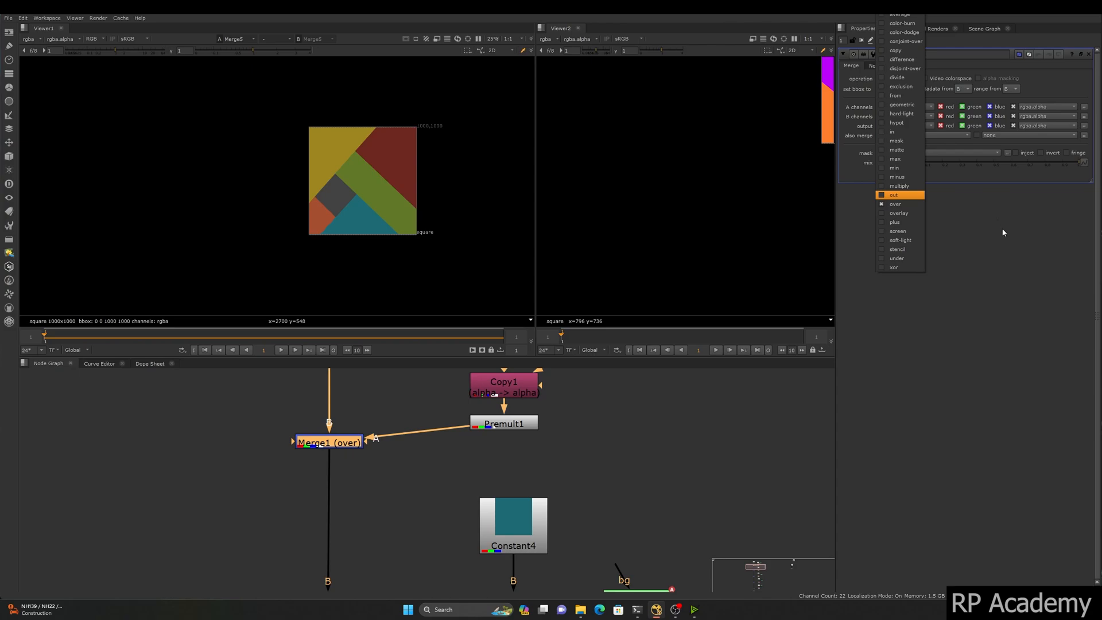
click(940, 261)
Step: Add an unconnected Merge node beside the first Merge and review its operation choices, keeping it on over
click(219, 457)
key(m)
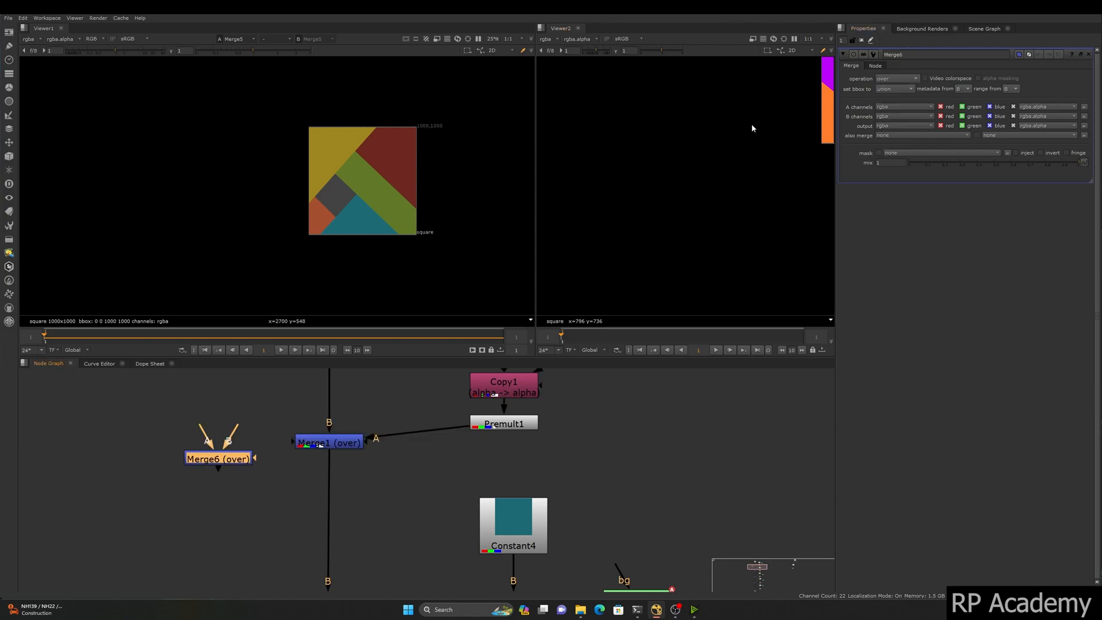
click(891, 78)
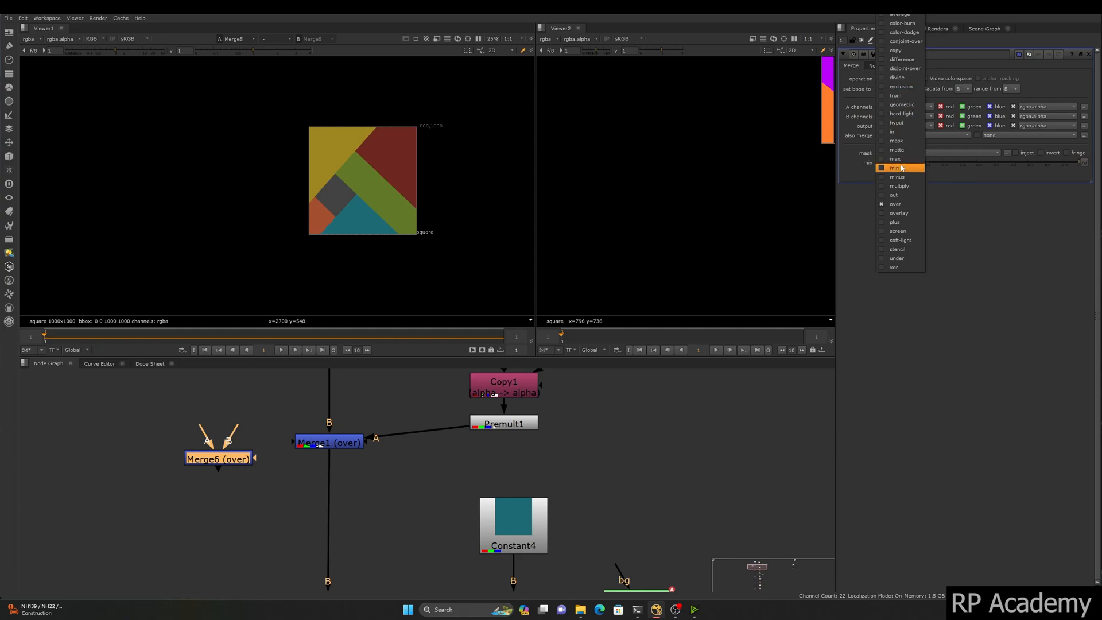
click(1025, 316)
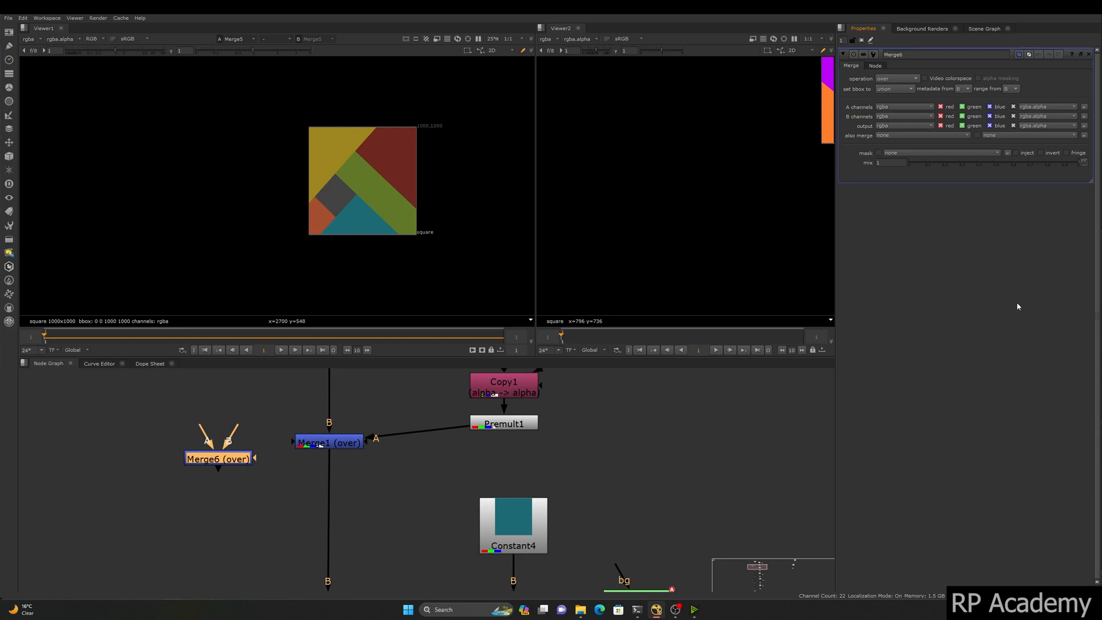
Step: Fit the whole new reference image in Viewer2 and bring the first Merge's input branches into view
key(f)
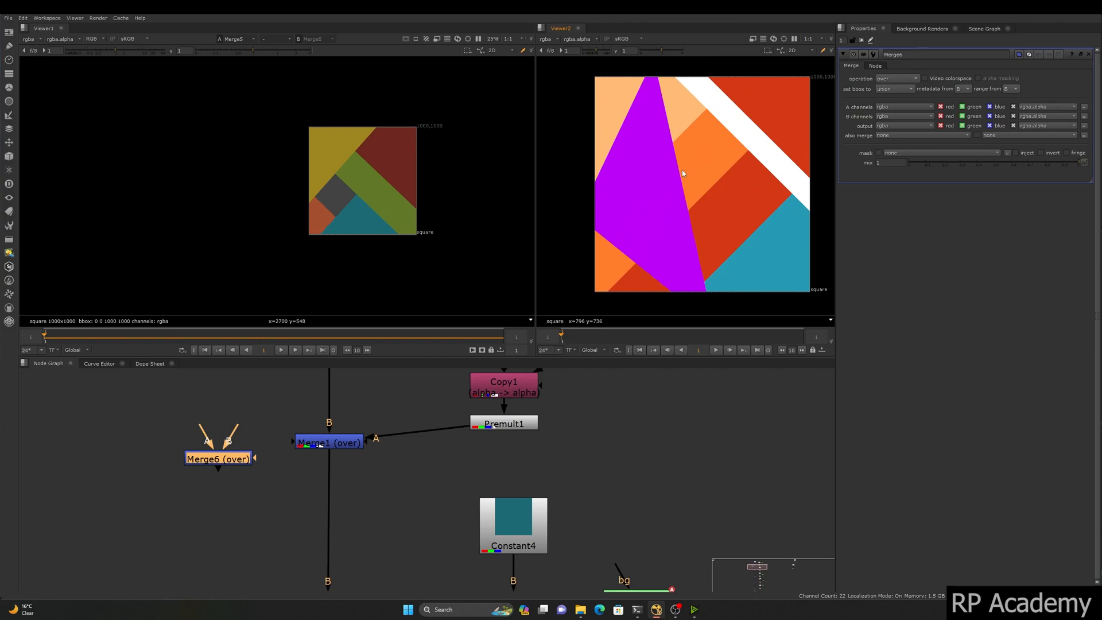
middle_drag(300, 469, 291, 545)
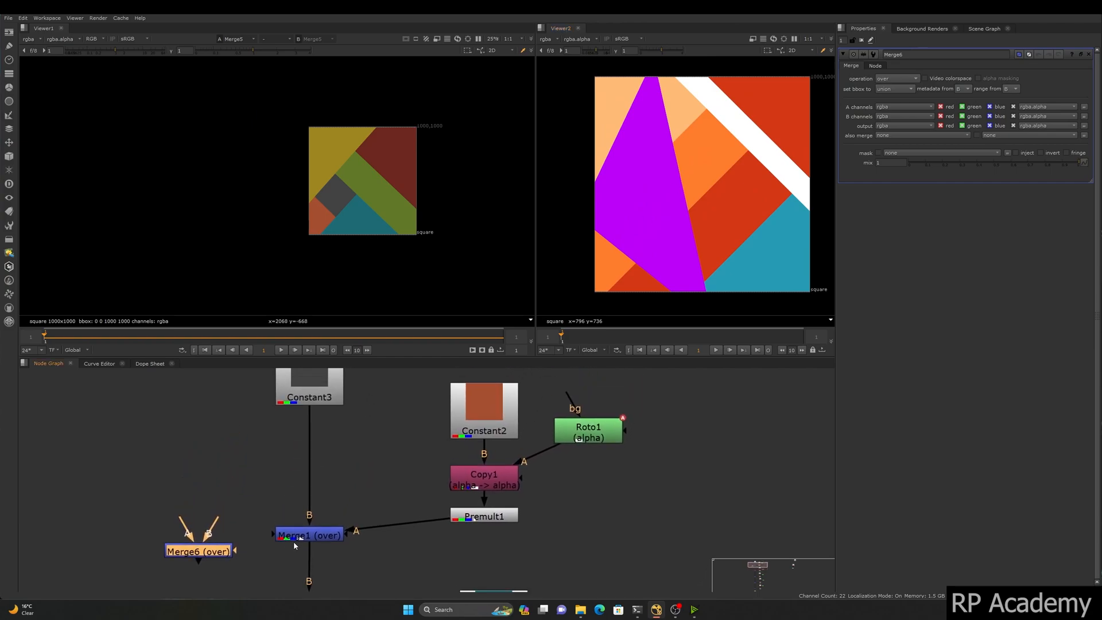